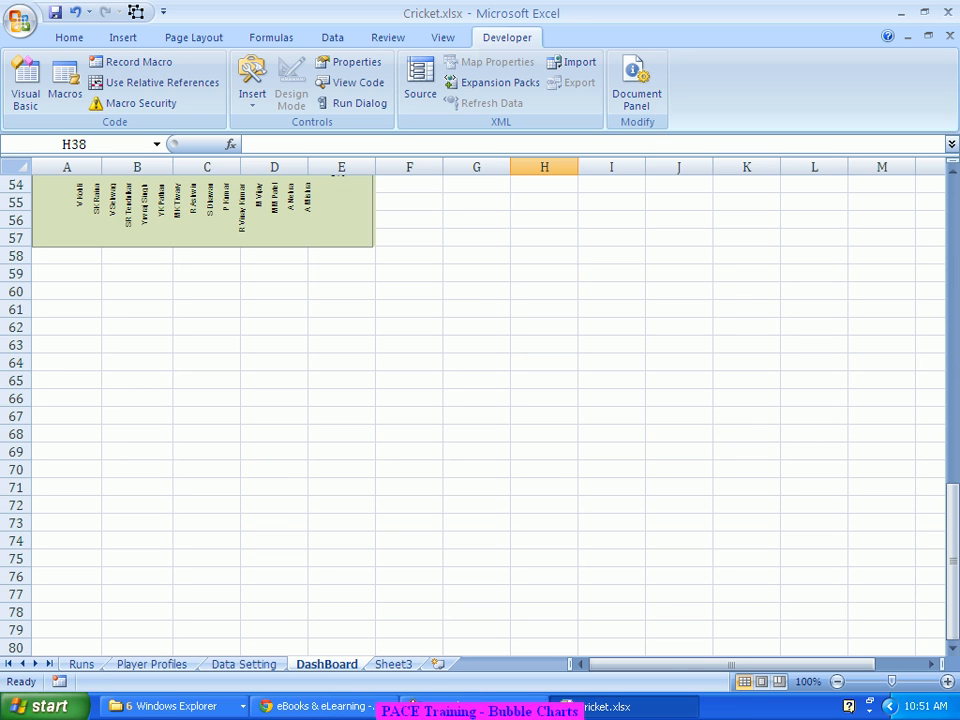
# Enter the heading "Multi Player Comparison Analysis" in cell A81 of the DashBoard sheet.
pyautogui.hotkey('ctrl', 'pageup')
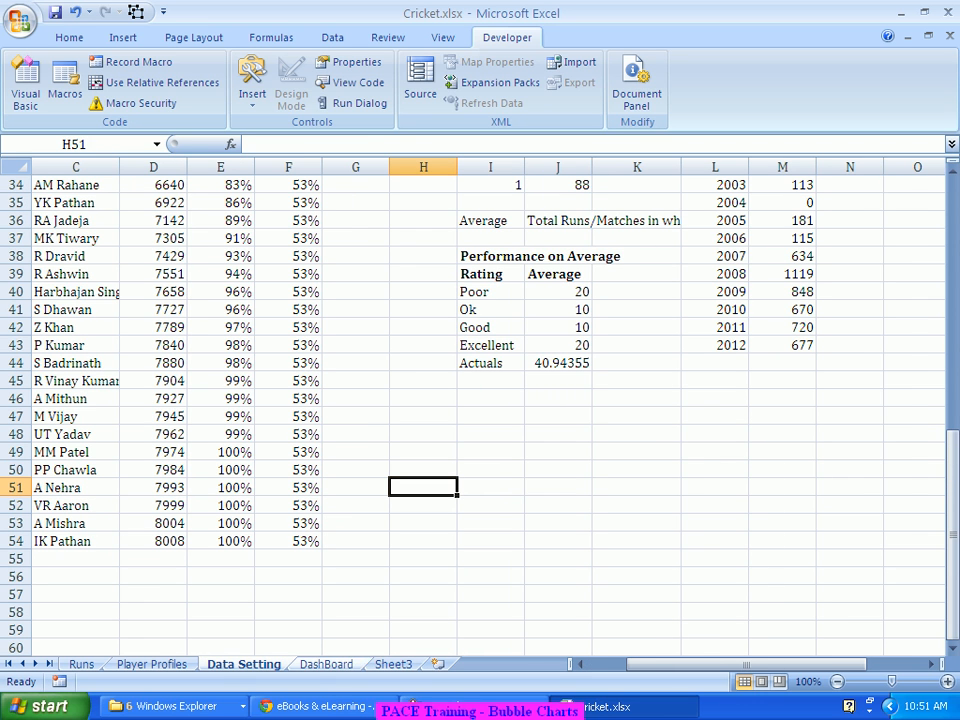
pyautogui.hotkey('ctrl', 'pagedown')
pyautogui.scroll(-3, 480, 400)
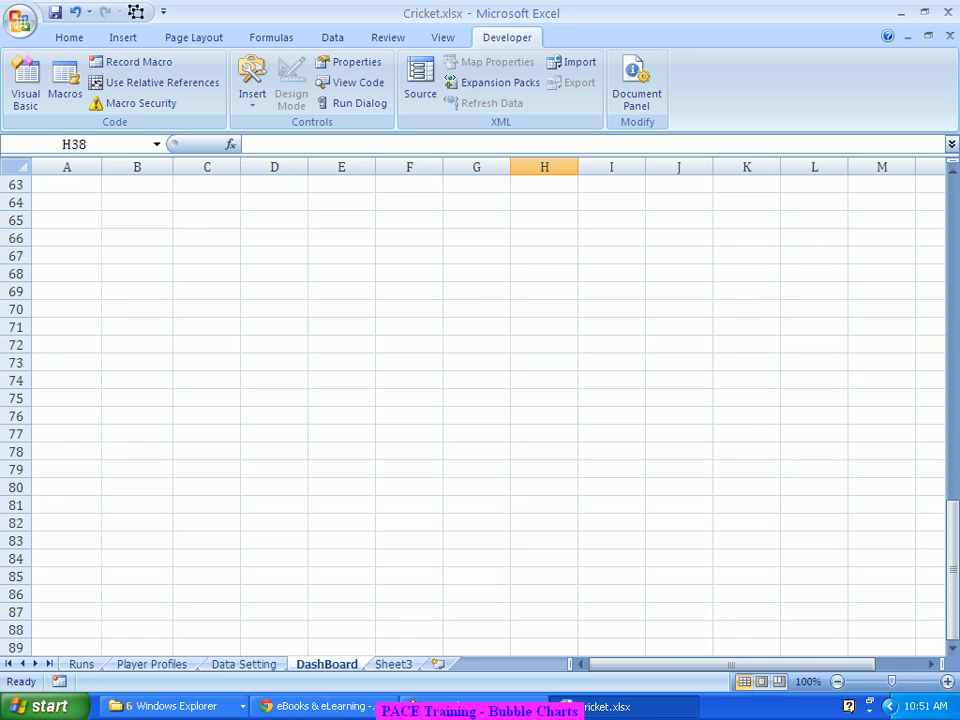
pyautogui.click(67, 505)
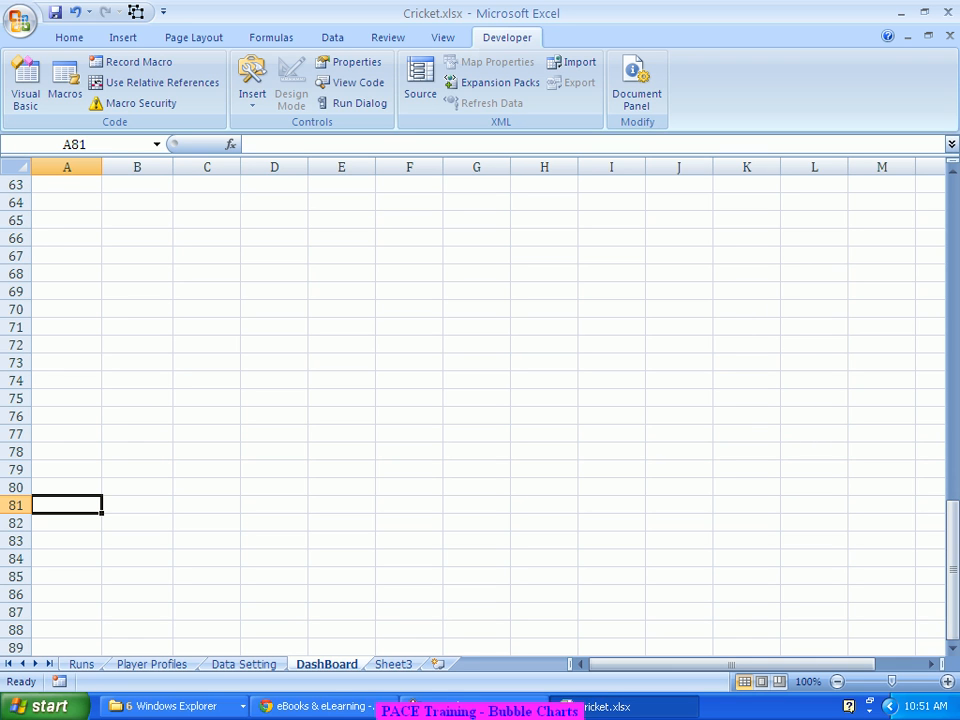
pyautogui.write('M')
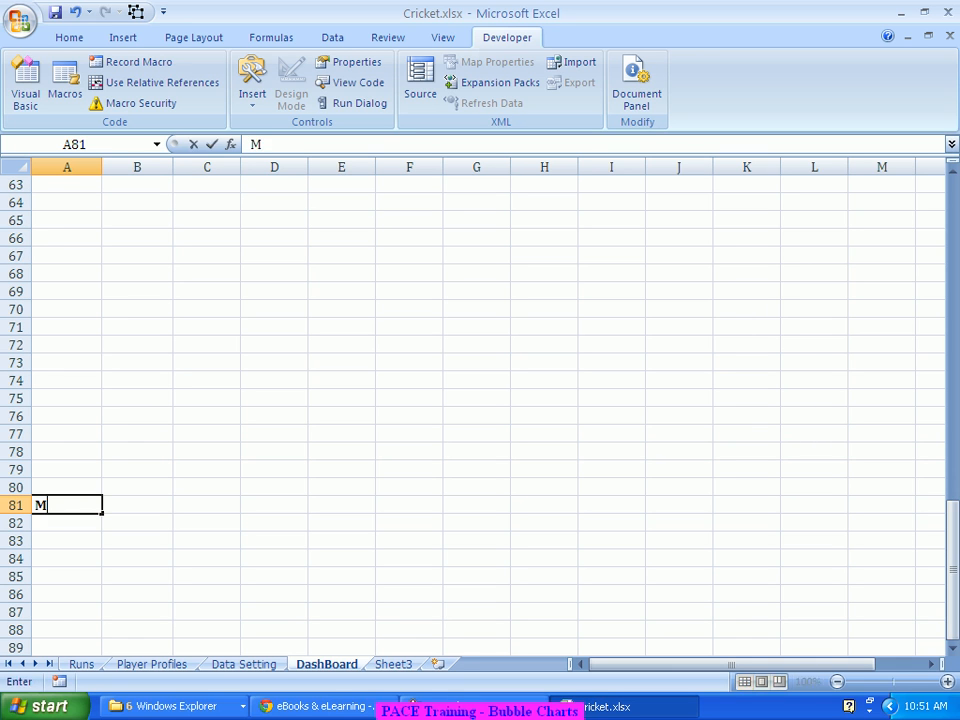
pyautogui.write('ulti Pla')
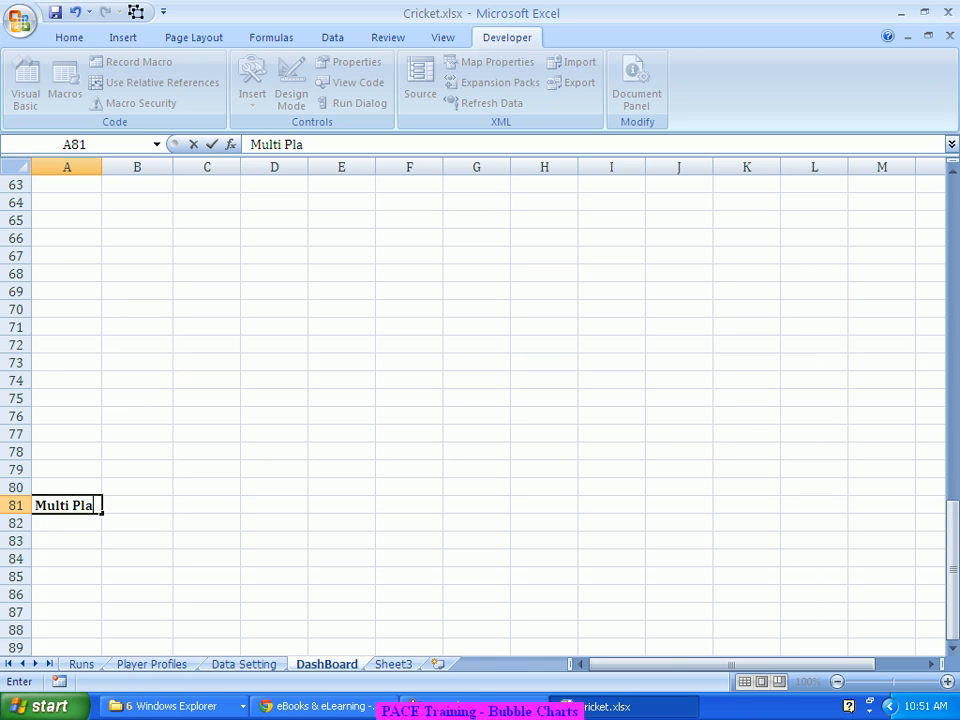
pyautogui.write('yer Com')
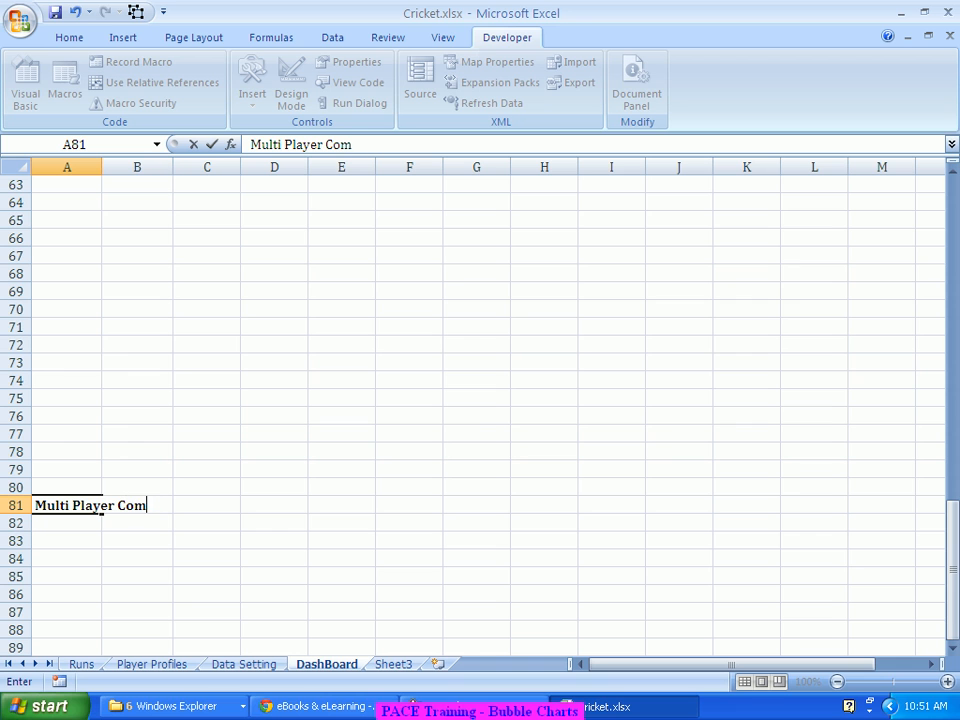
pyautogui.write('parison Analysis')
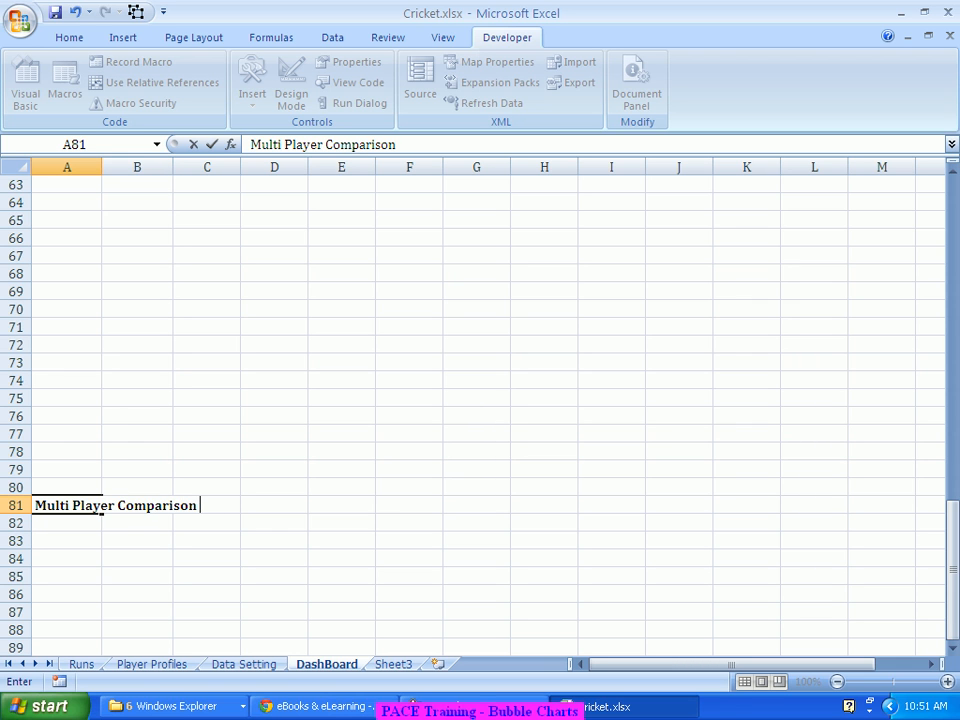
pyautogui.press('Return')
pyautogui.press('Return')
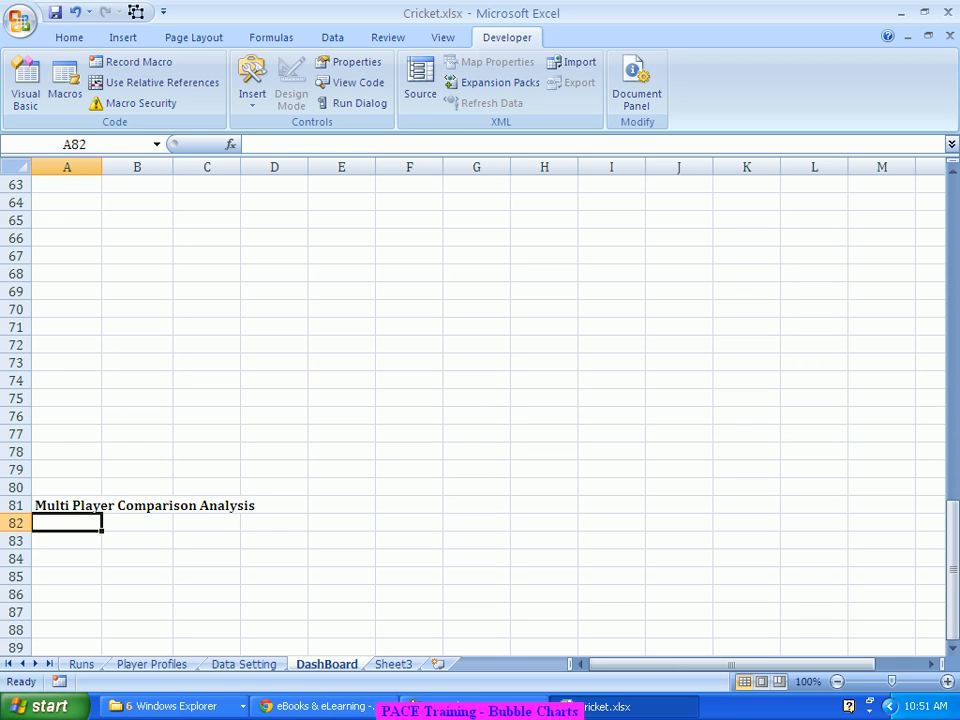
# List the players SR Tendulkar, SC Ganguly, R Dravid, MS Dhoni and V Sehwag down cells A83 to A87.
pyautogui.scroll(-2, 480, 400)
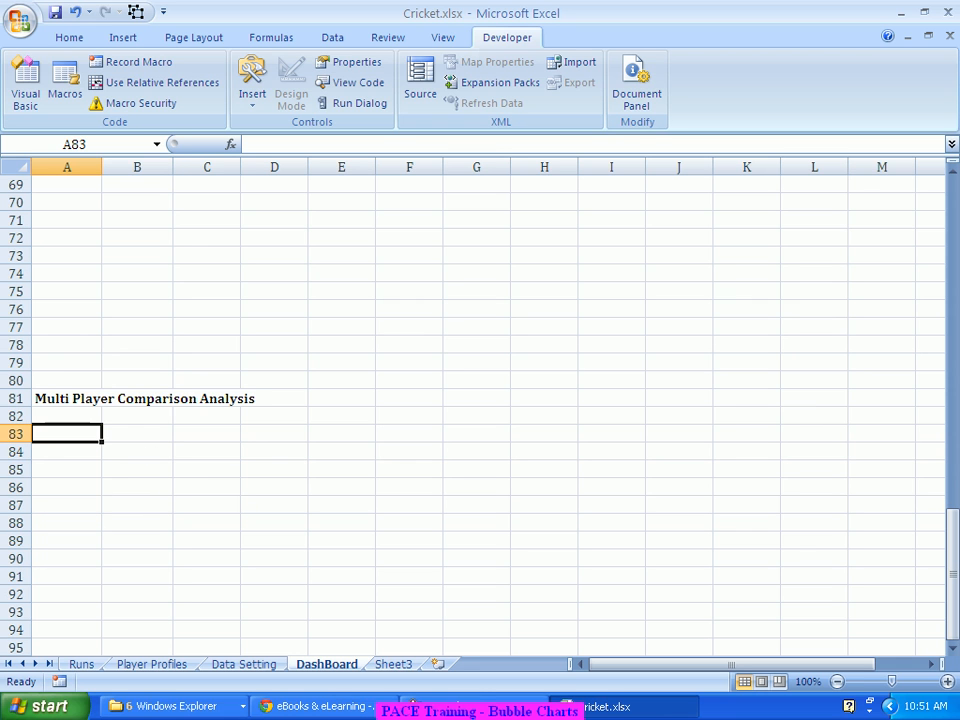
pyautogui.write('SR')
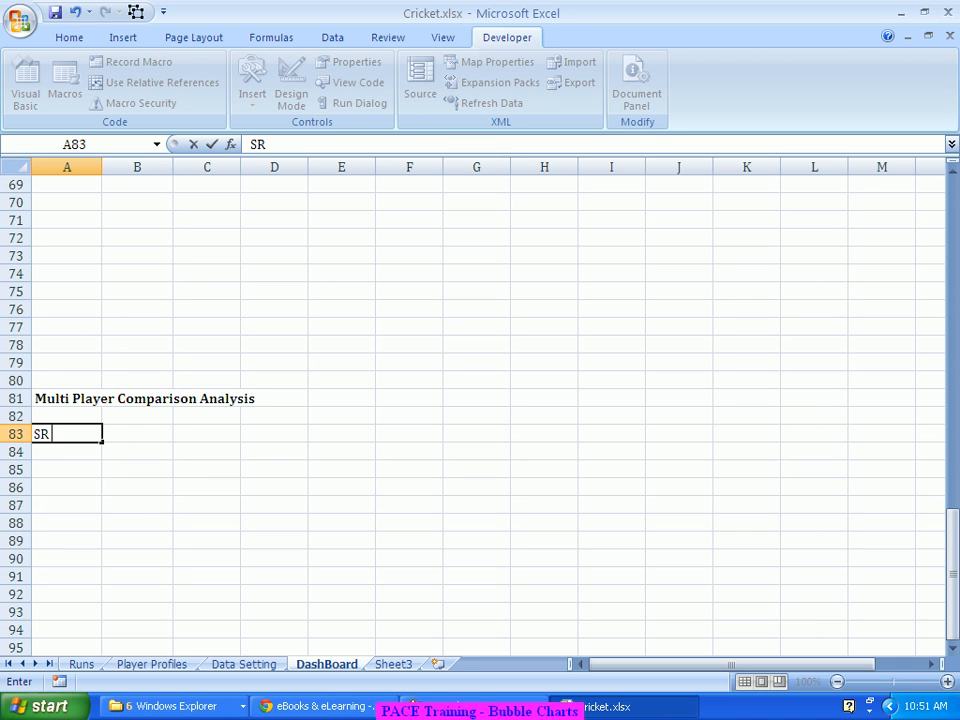
pyautogui.write(' Tendulkar')
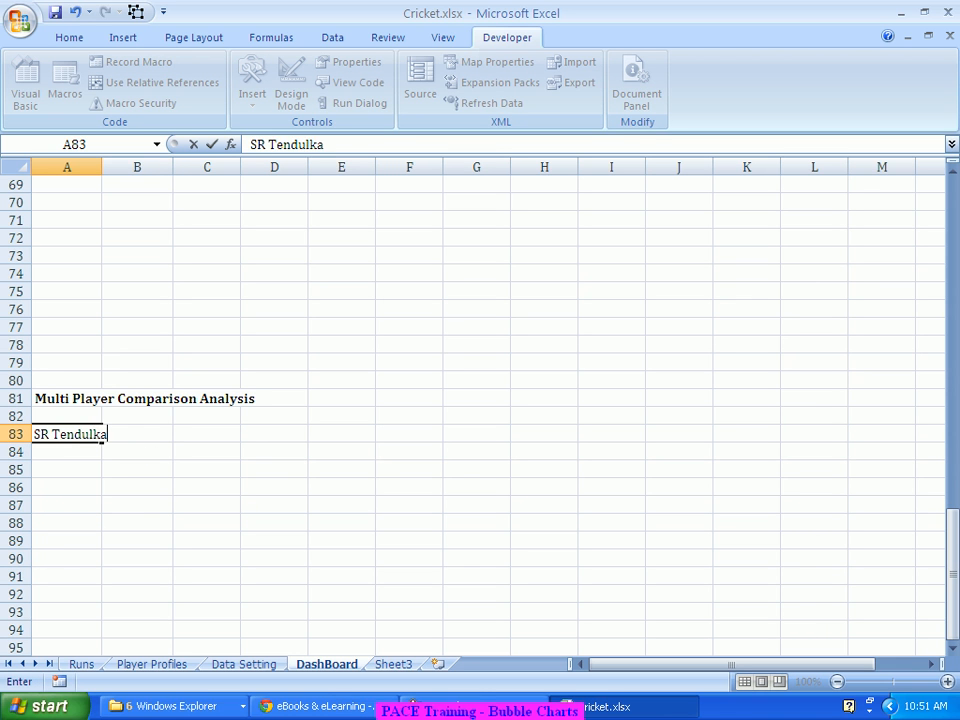
pyautogui.press('Return')
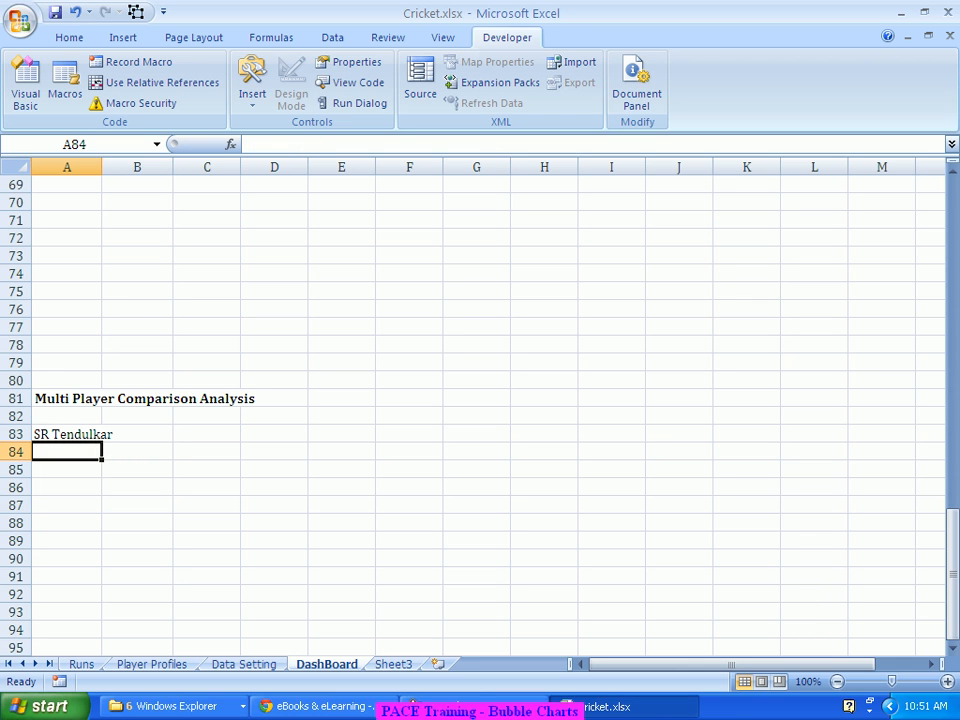
pyautogui.write('SC Ga')
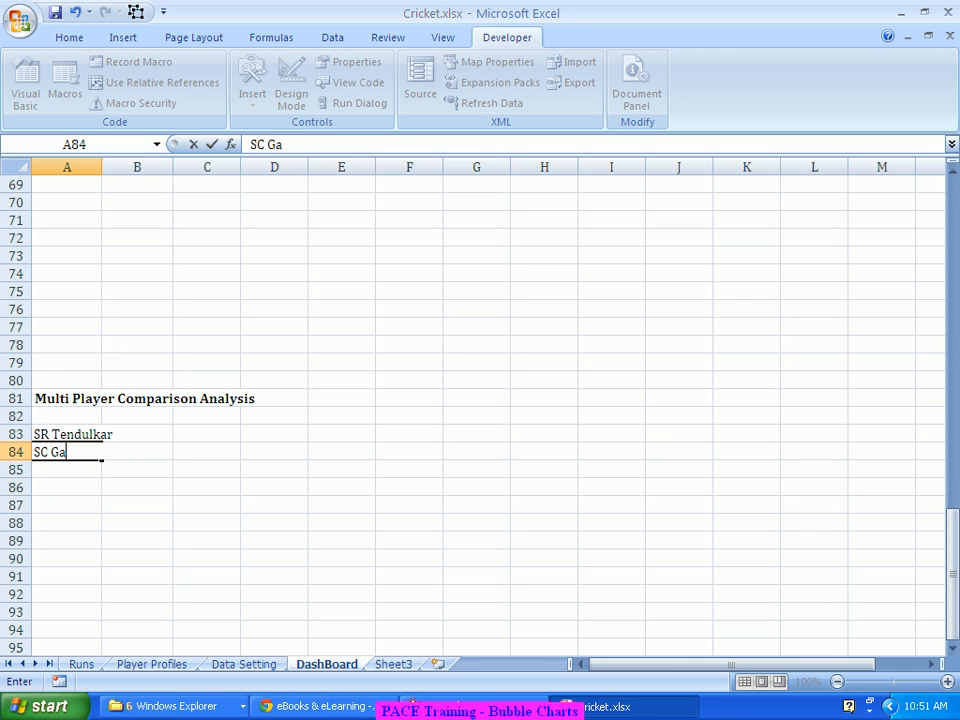
pyautogui.write('nguly')
pyautogui.press('Return')
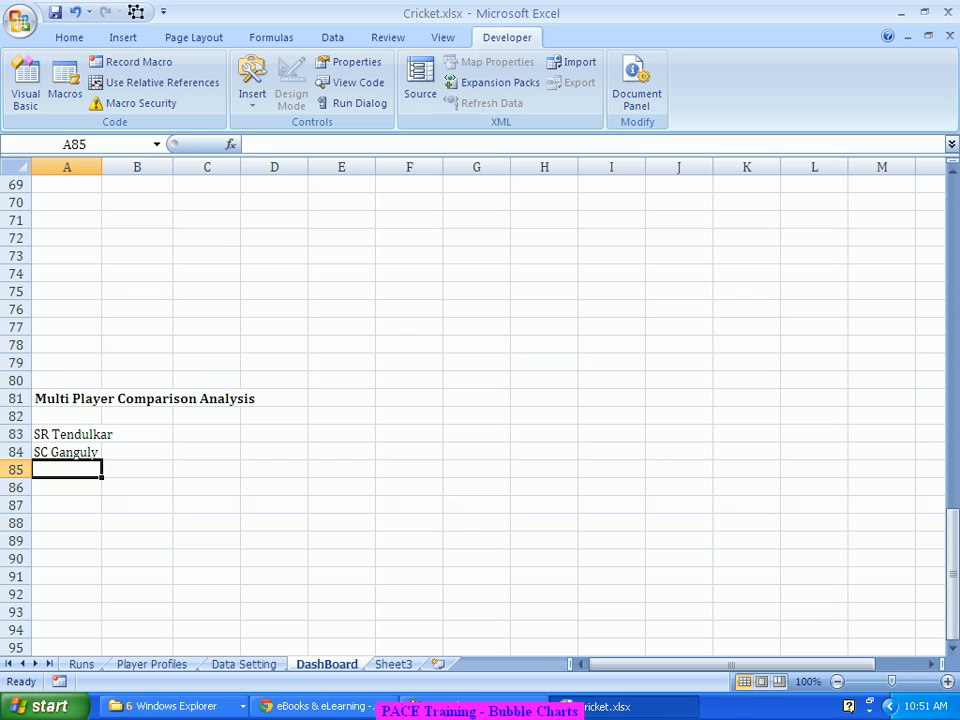
pyautogui.write('R Dravid')
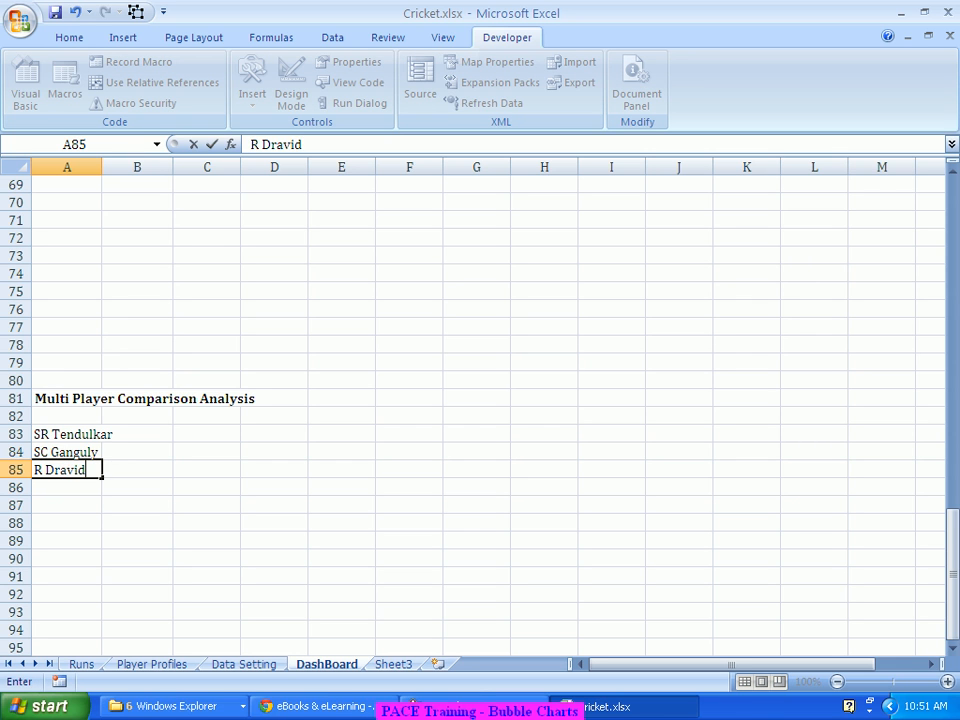
pyautogui.press('Return')
pyautogui.write('MS Dhoni')
pyautogui.press('Return')
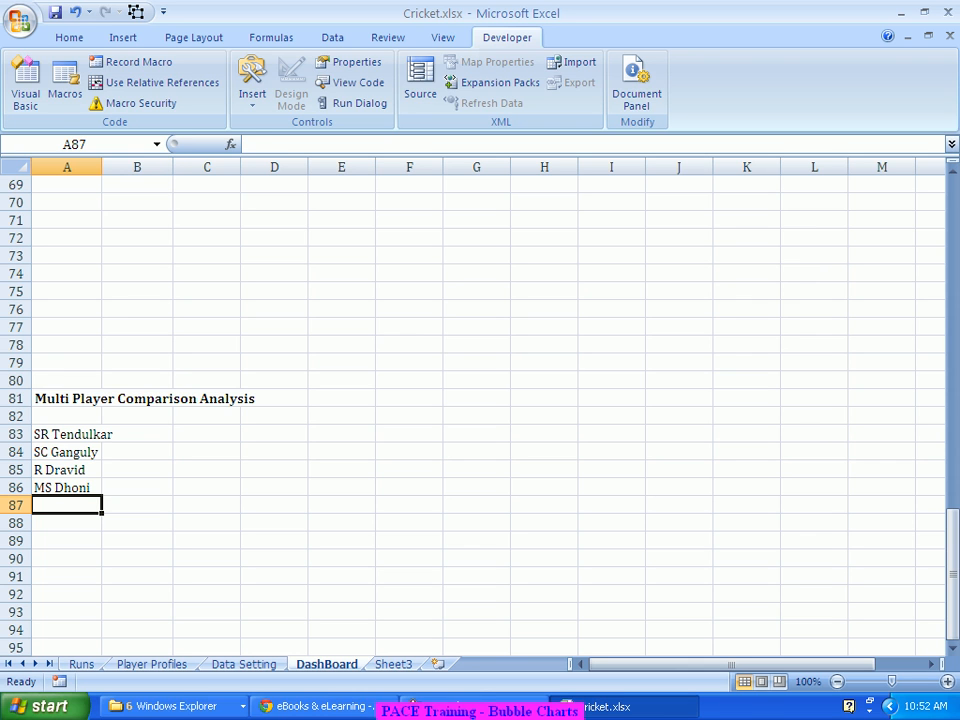
pyautogui.write('V Sehwag')
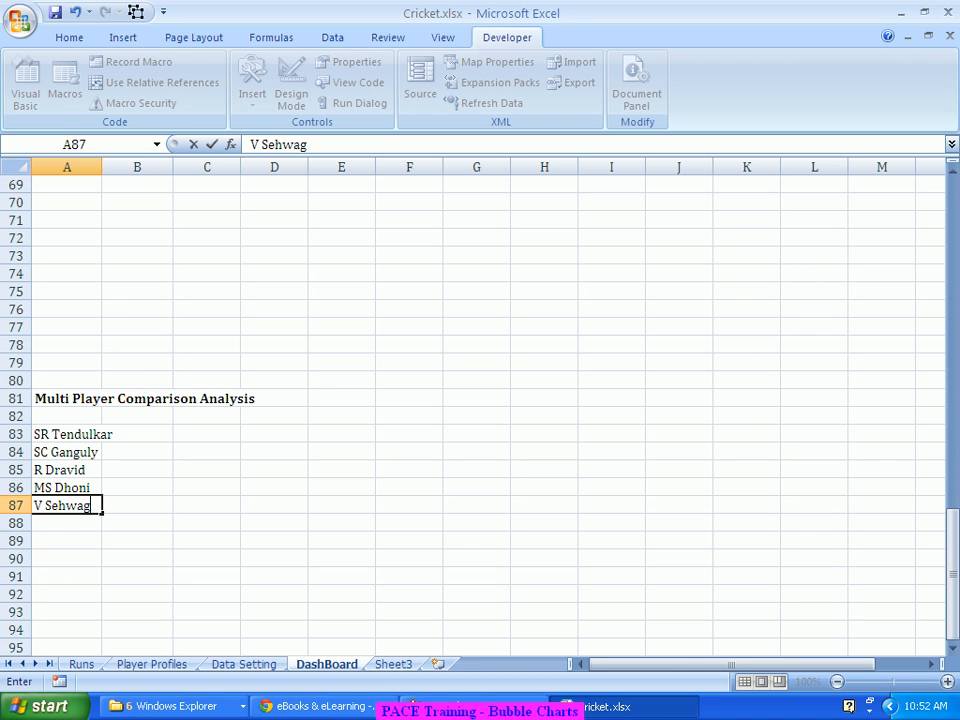
pyautogui.press('Return')
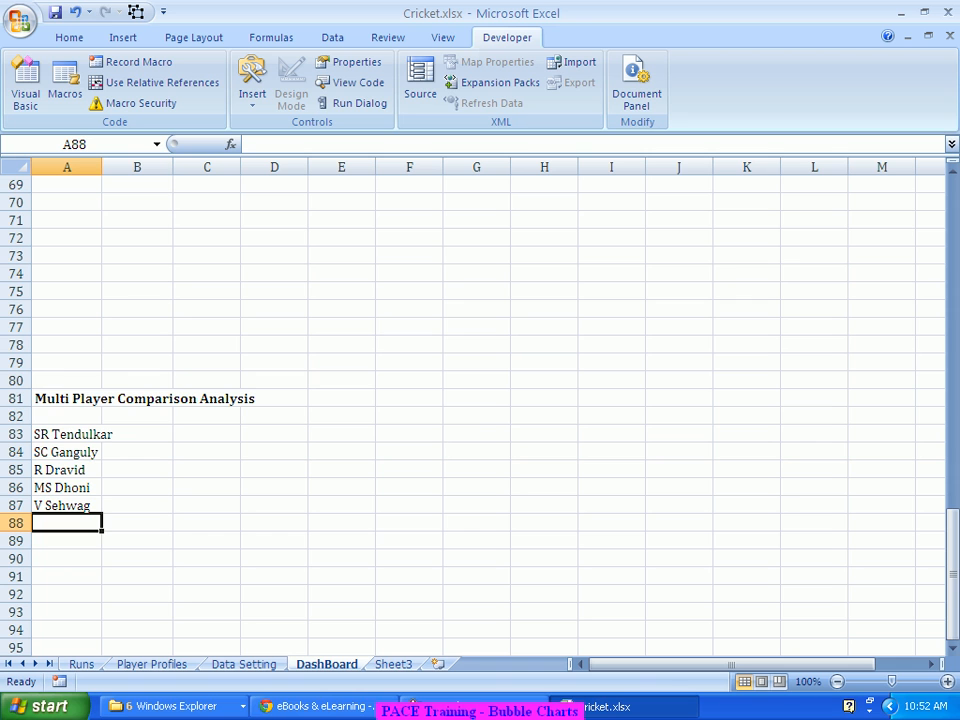
# Enter the label "Select any 5 Players" in cell A82, above the list of players.
pyautogui.click(67, 416)
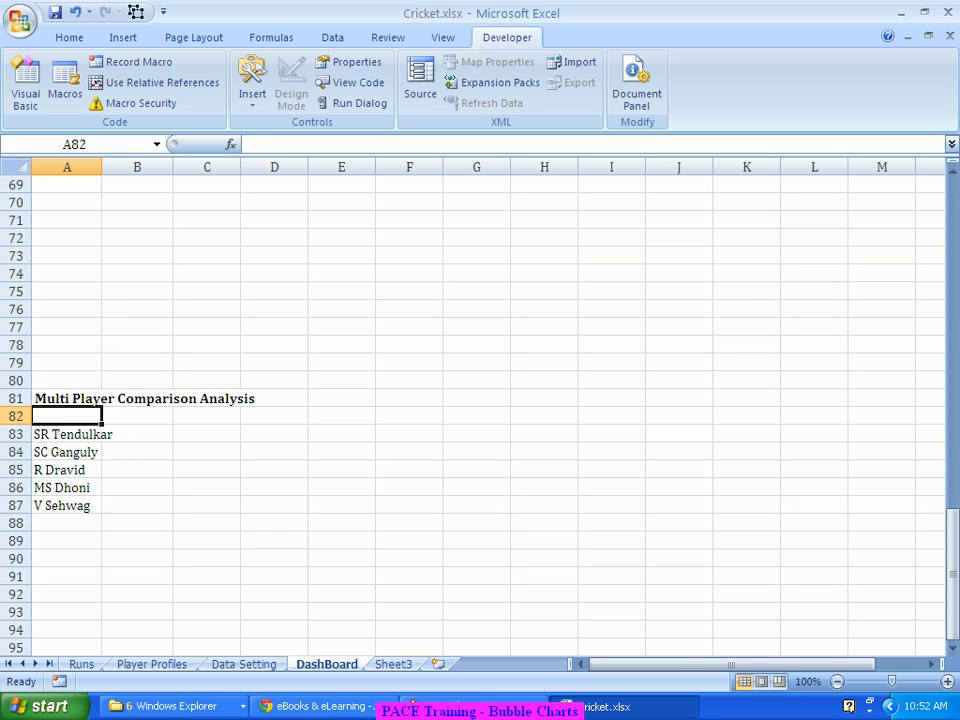
pyautogui.write('Sele')
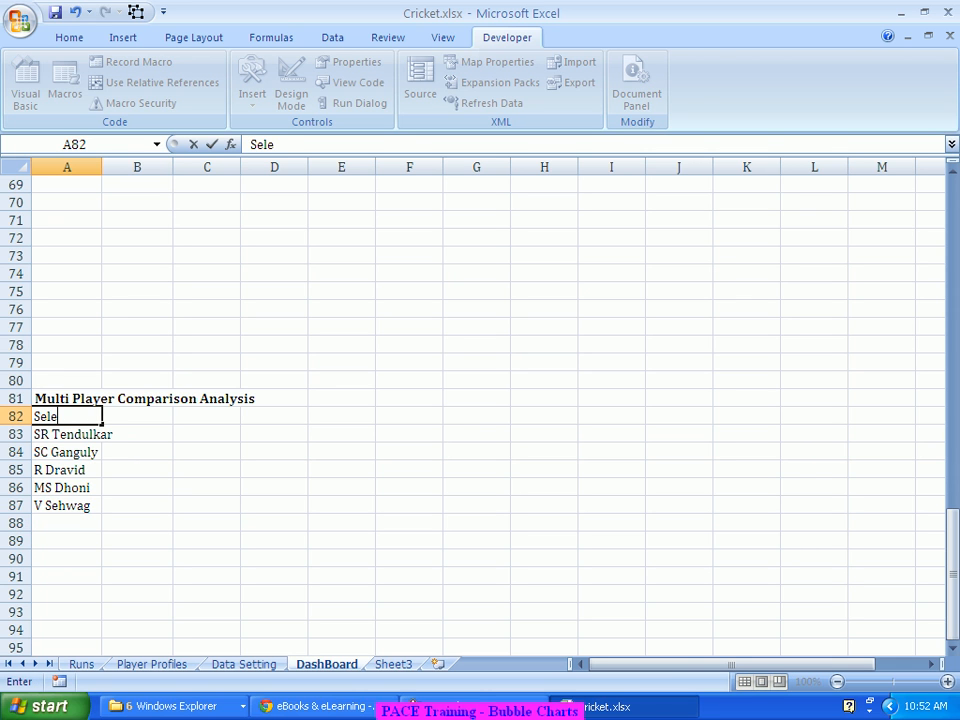
pyautogui.write('ct any 5 Players')
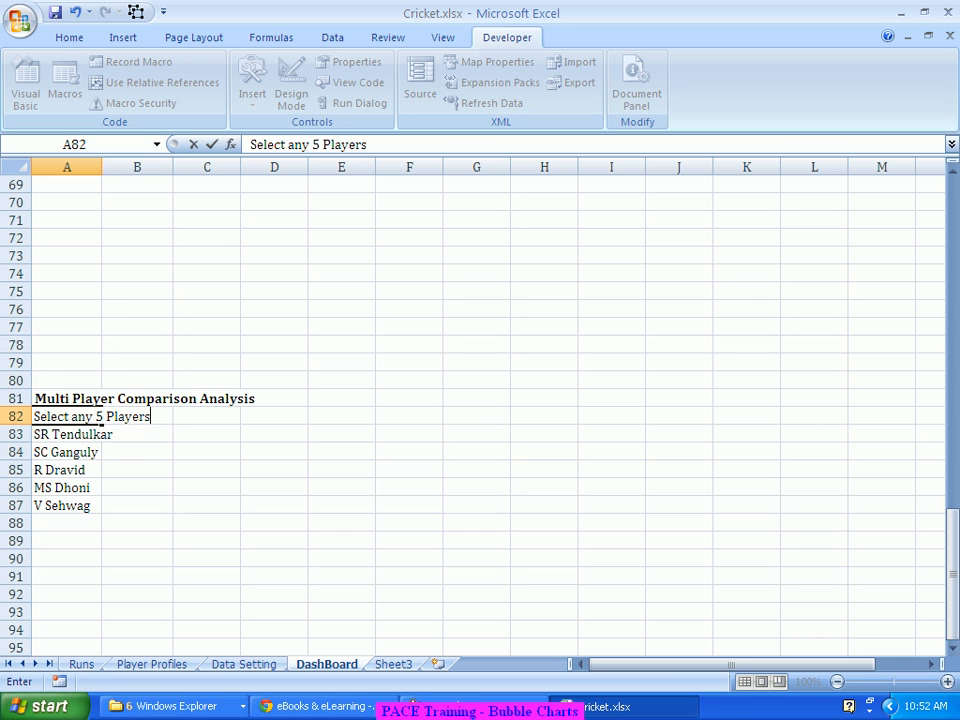
pyautogui.press('Tab')
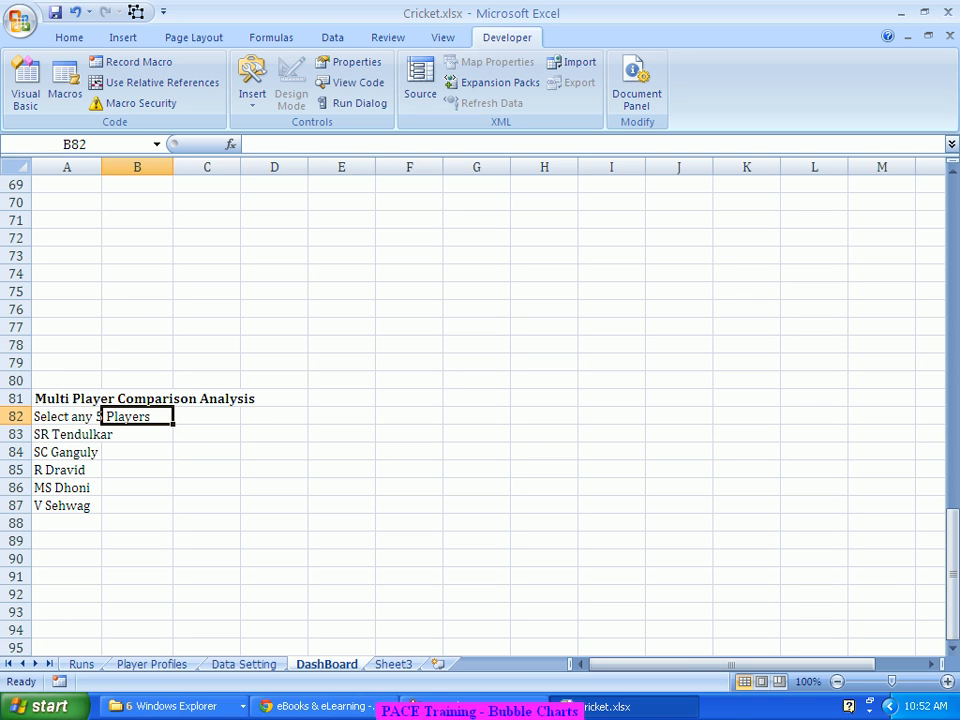
# Merge and center the "Select any 5 Players" label across cells A82 and B82.
pyautogui.moveTo(66, 417); pyautogui.dragTo(138, 417)
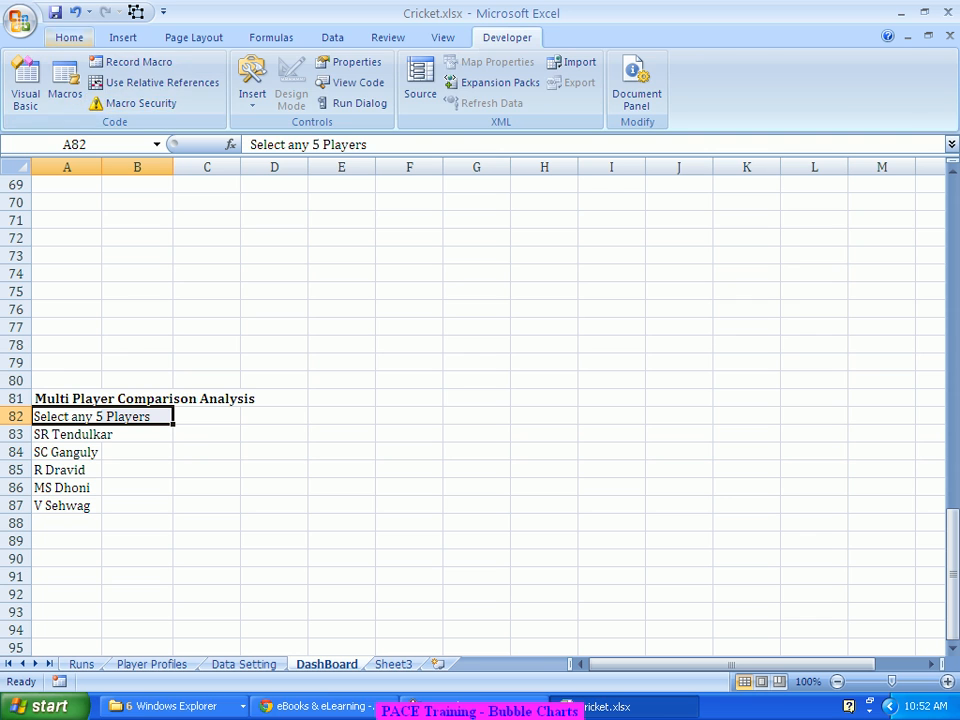
pyautogui.click(69, 37)
pyautogui.click(395, 97)
pyautogui.click(274, 345)
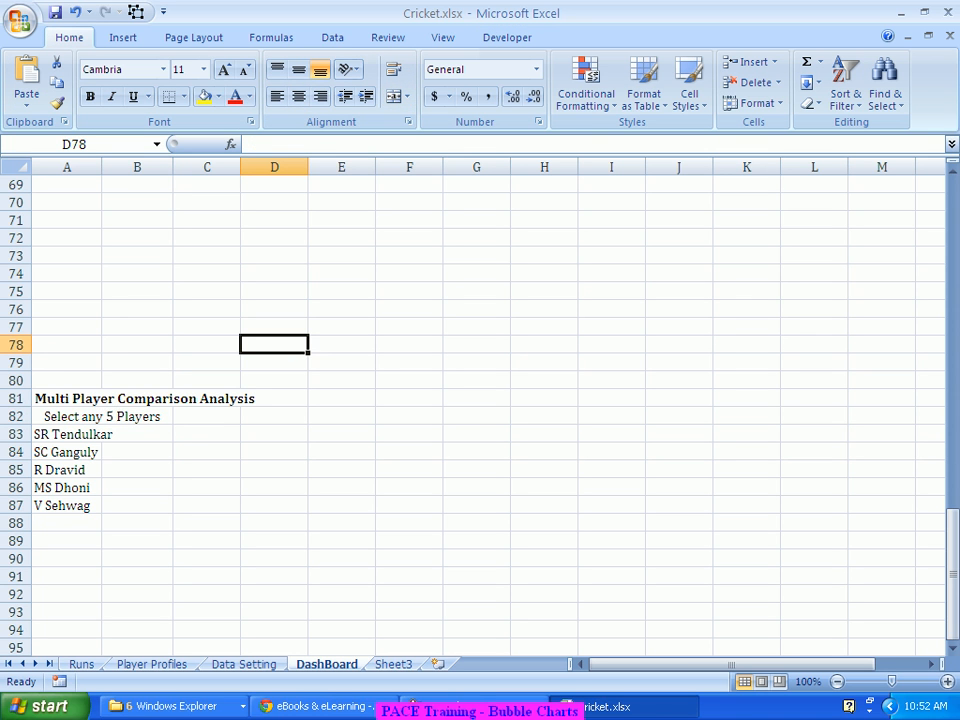
# Move SR Tendulkar from A83 to C82 and SC Ganguly from A84 to D82.
pyautogui.click(67, 434)
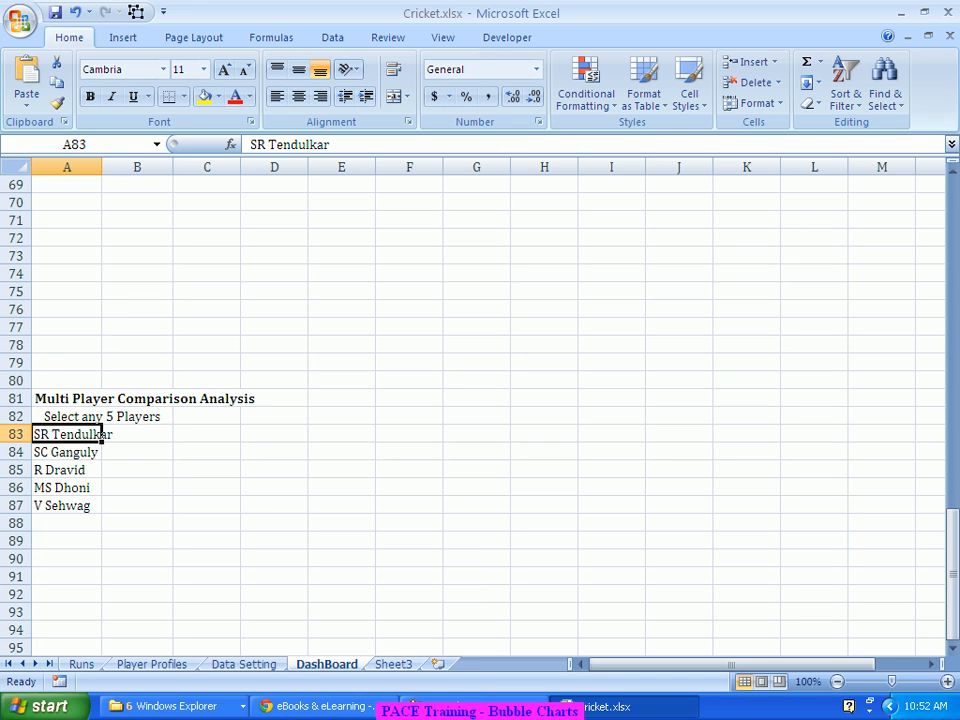
pyautogui.hotkey('ctrl', 'x')
pyautogui.click(236, 417)
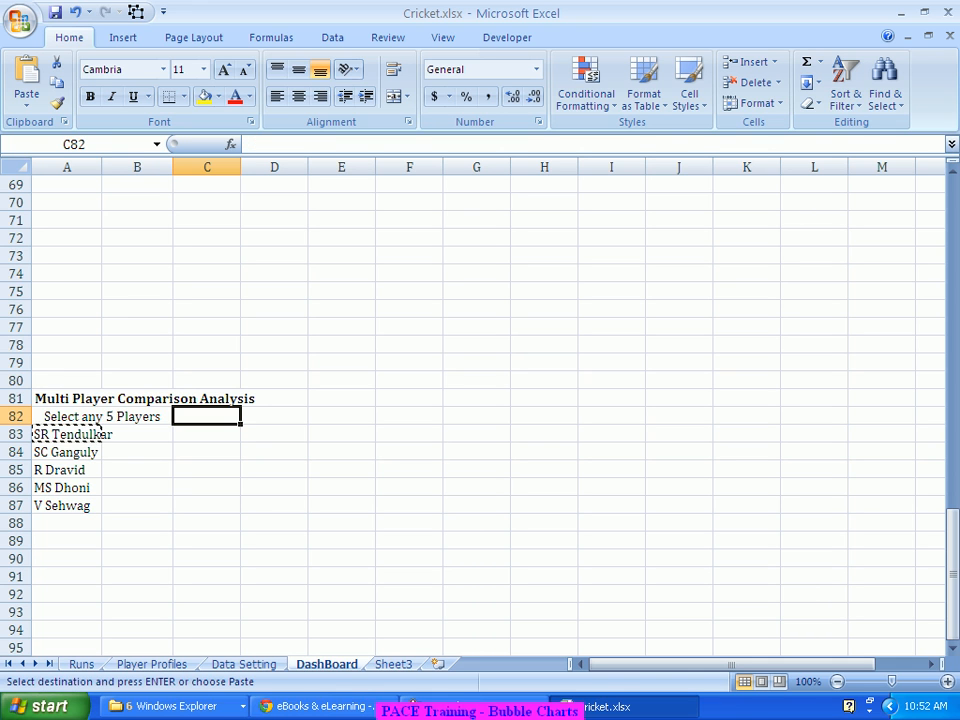
pyautogui.hotkey('ctrl', 'v')
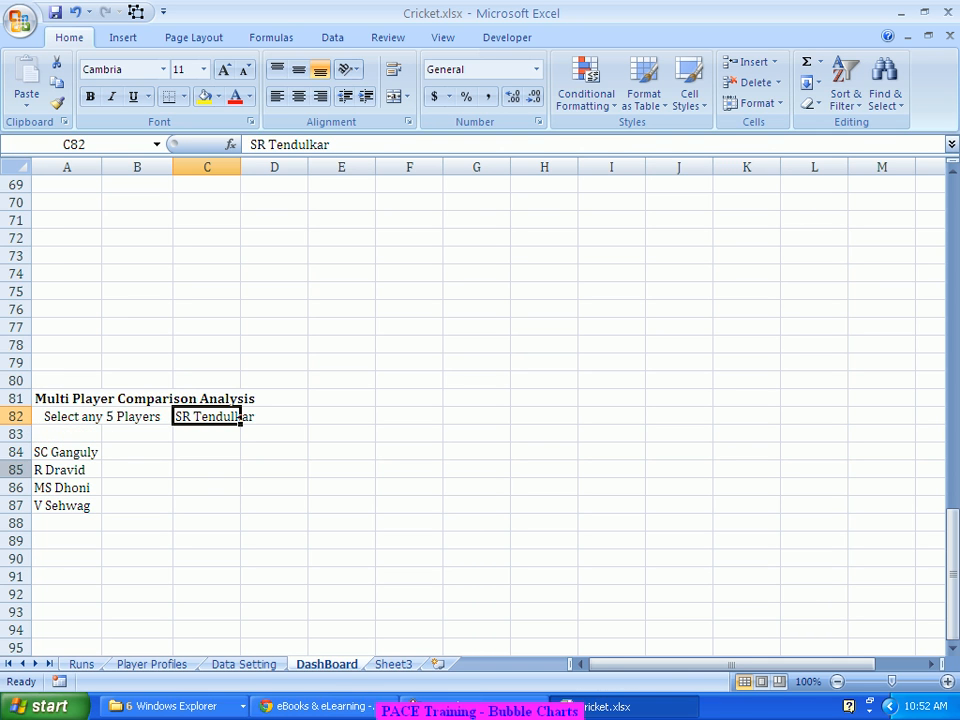
pyautogui.click(67, 452)
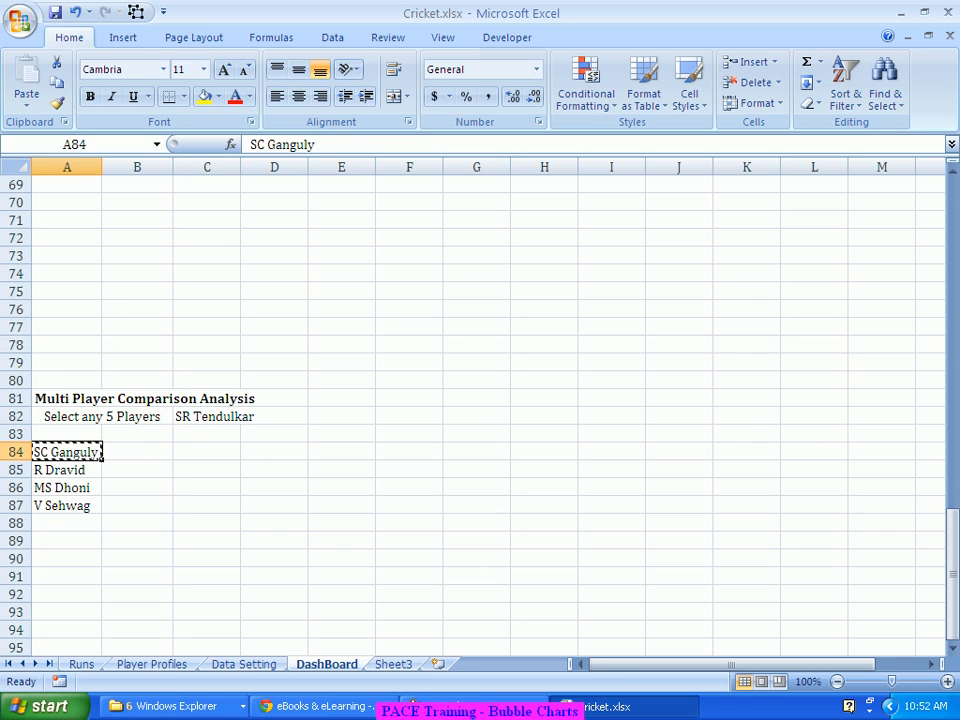
pyautogui.hotkey('ctrl', 'x')
pyautogui.click(274, 417)
pyautogui.hotkey('ctrl', 'v')
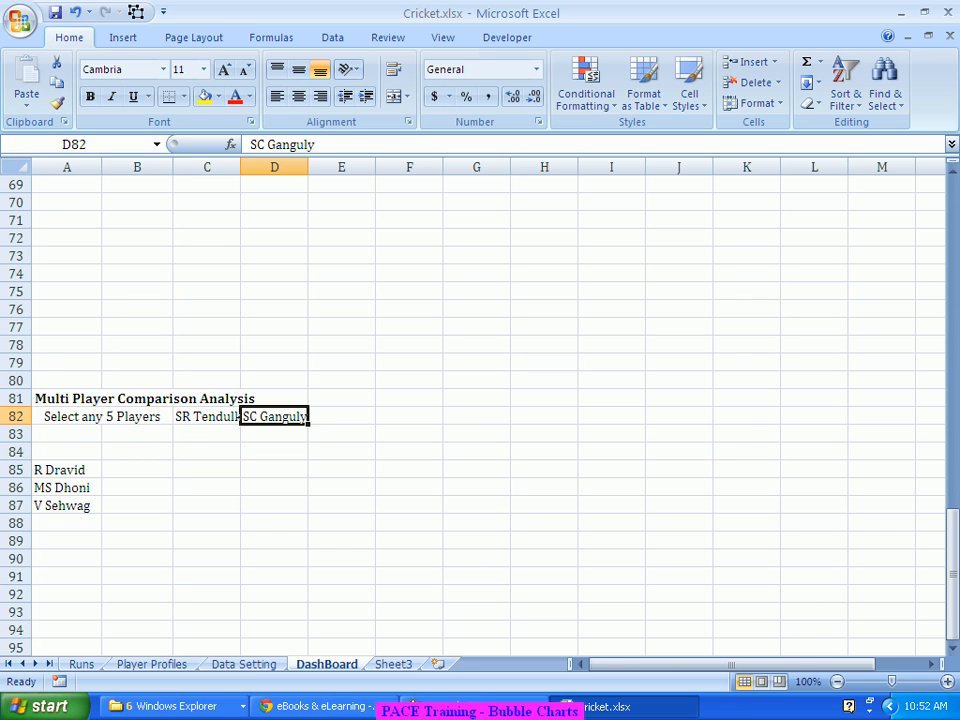
# Move R Dravid from A85 to E82 and MS Dhoni from A86 to F82.
pyautogui.click(67, 470)
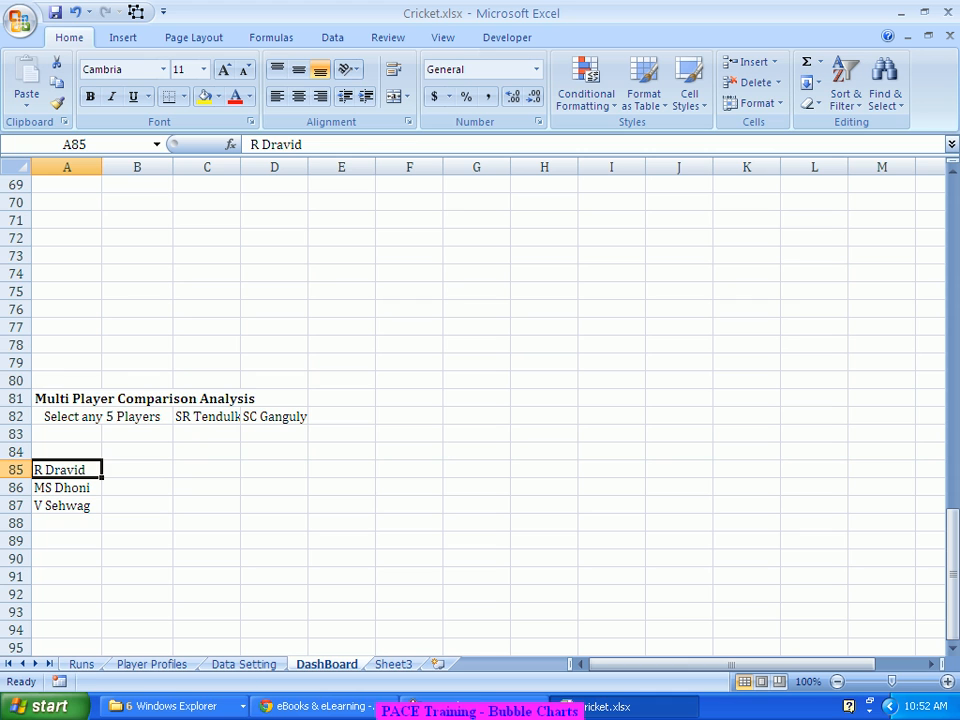
pyautogui.hotkey('ctrl', 'x')
pyautogui.click(341, 434)
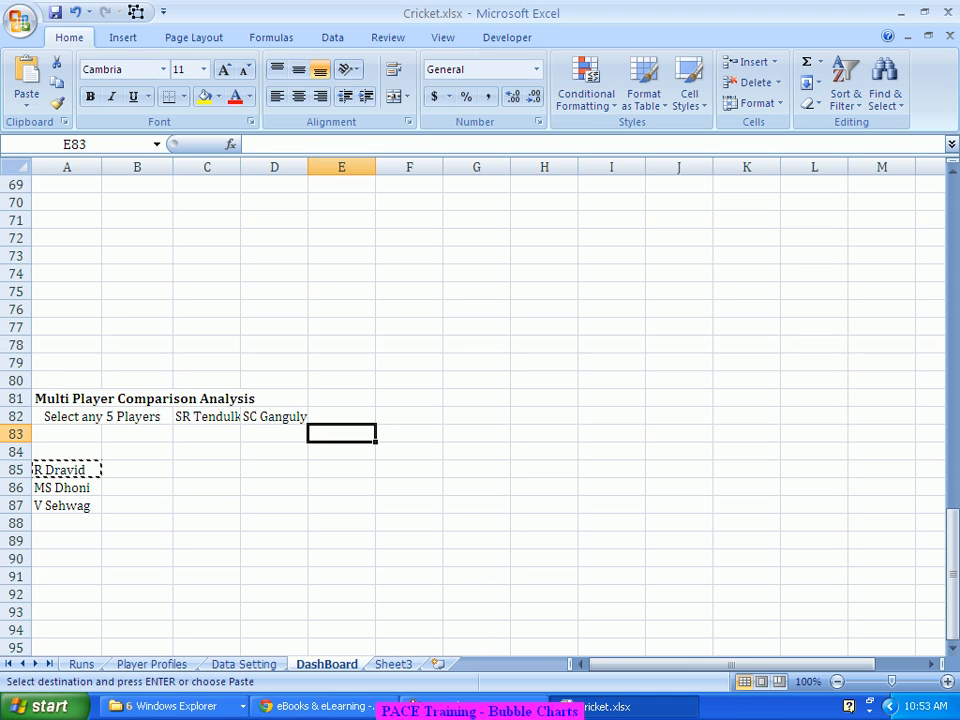
pyautogui.press('Up')
pyautogui.hotkey('ctrl', 'v')
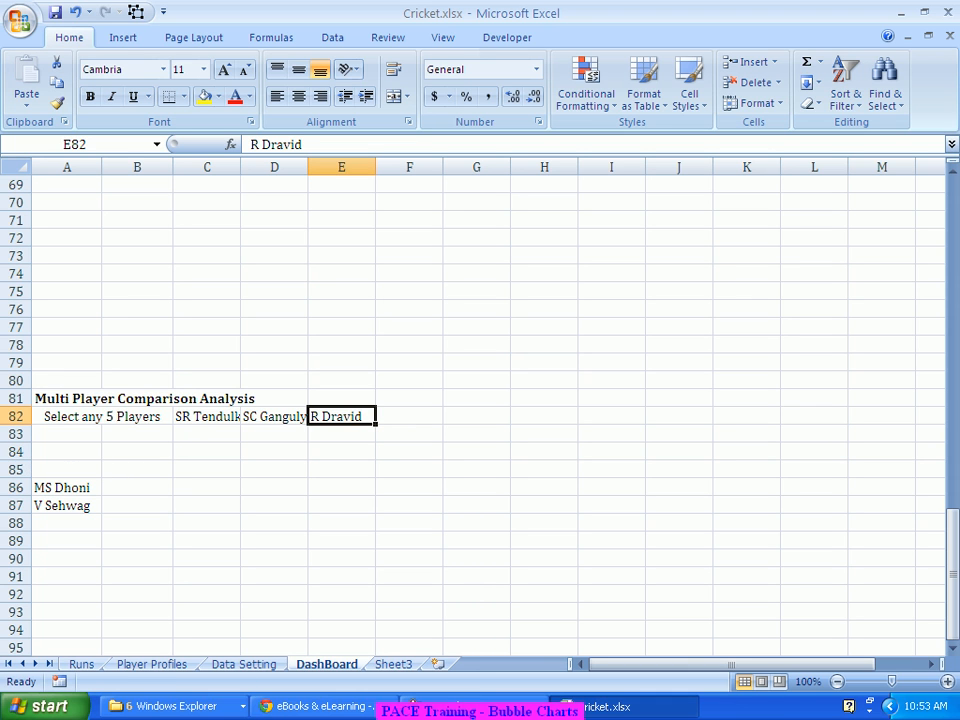
pyautogui.click(67, 488)
pyautogui.hotkey('ctrl', 'x')
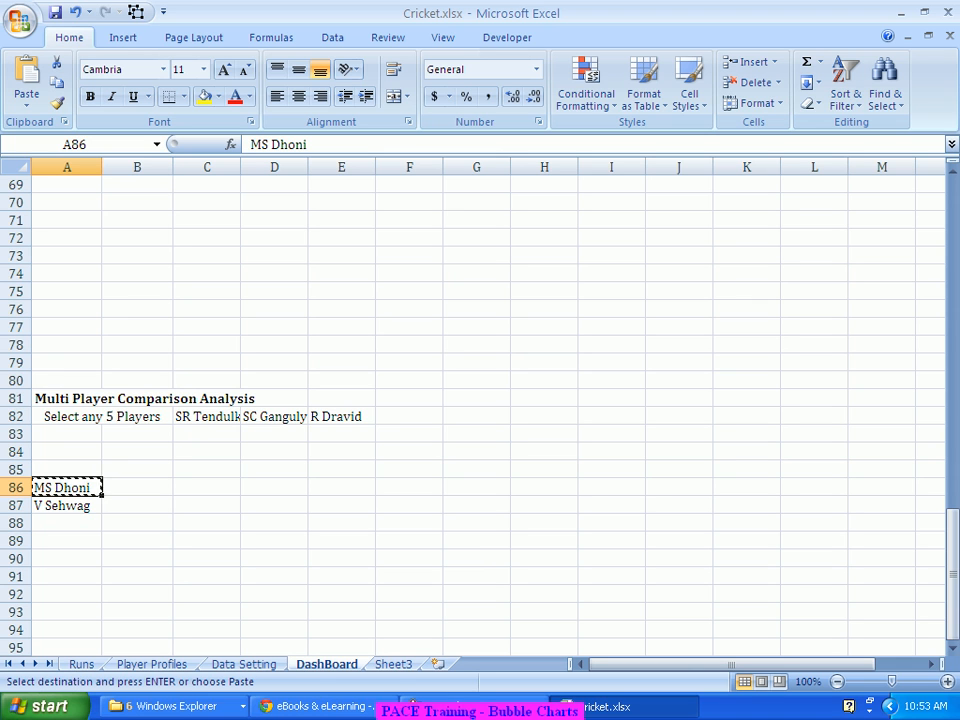
pyautogui.click(409, 417)
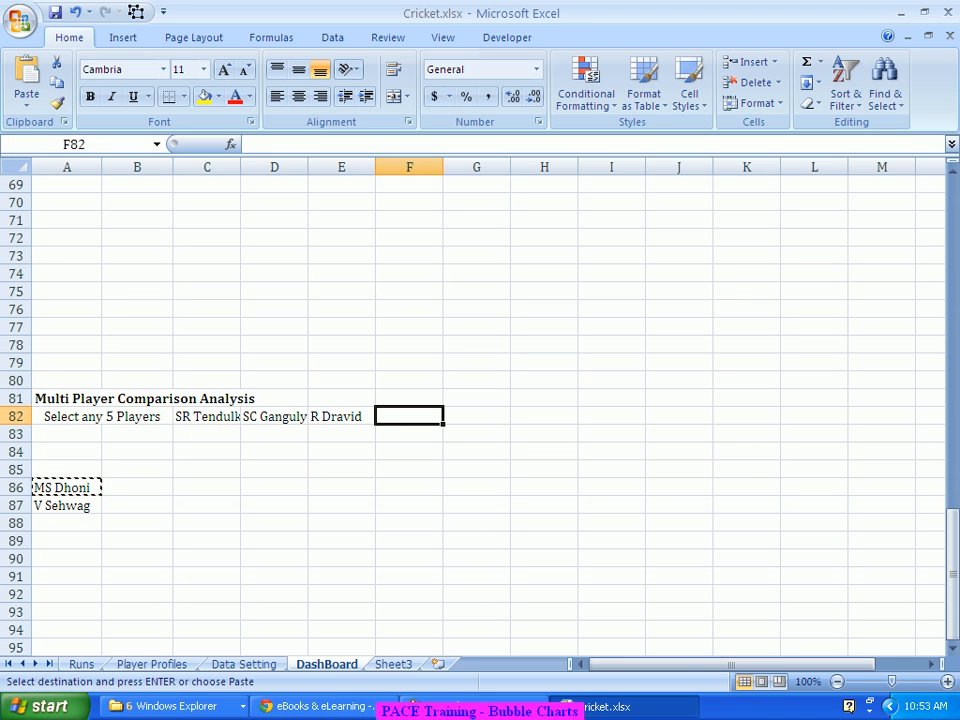
pyautogui.hotkey('ctrl', 'v')
# Move V Sehwag from A87 to G82, beside the other selected players.
pyautogui.click(67, 506)
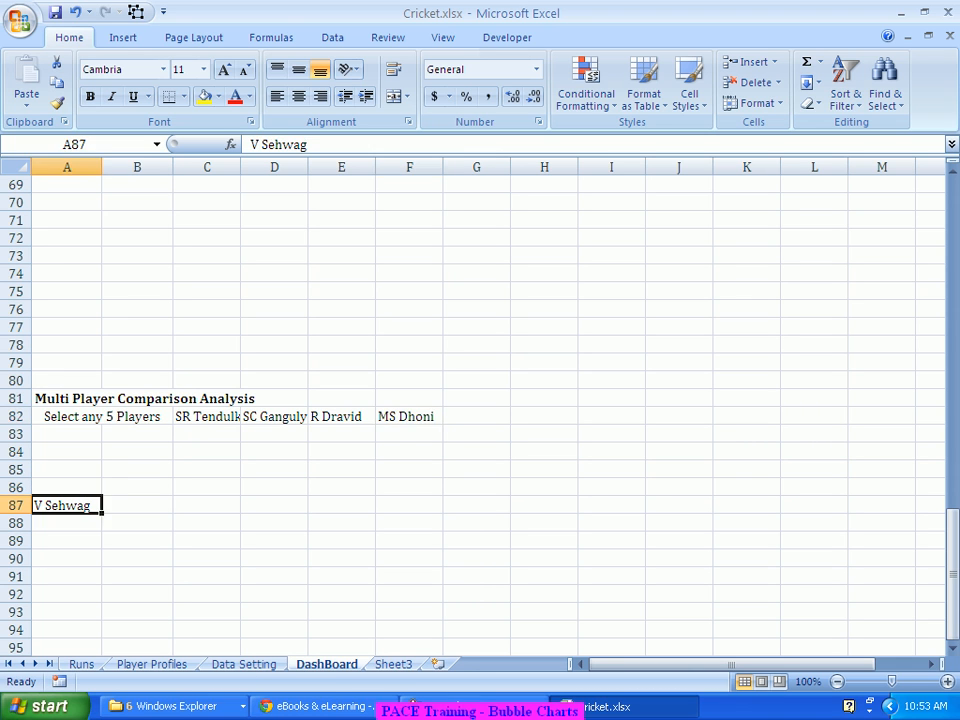
pyautogui.hotkey('ctrl', 'x')
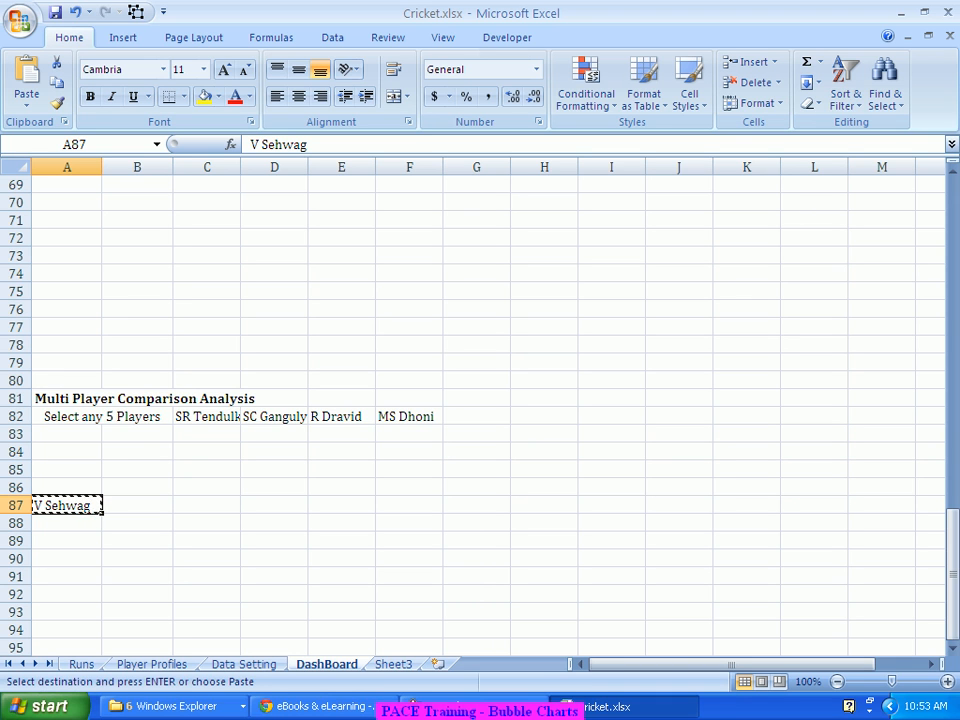
pyautogui.click(477, 417)
pyautogui.hotkey('ctrl', 'v')
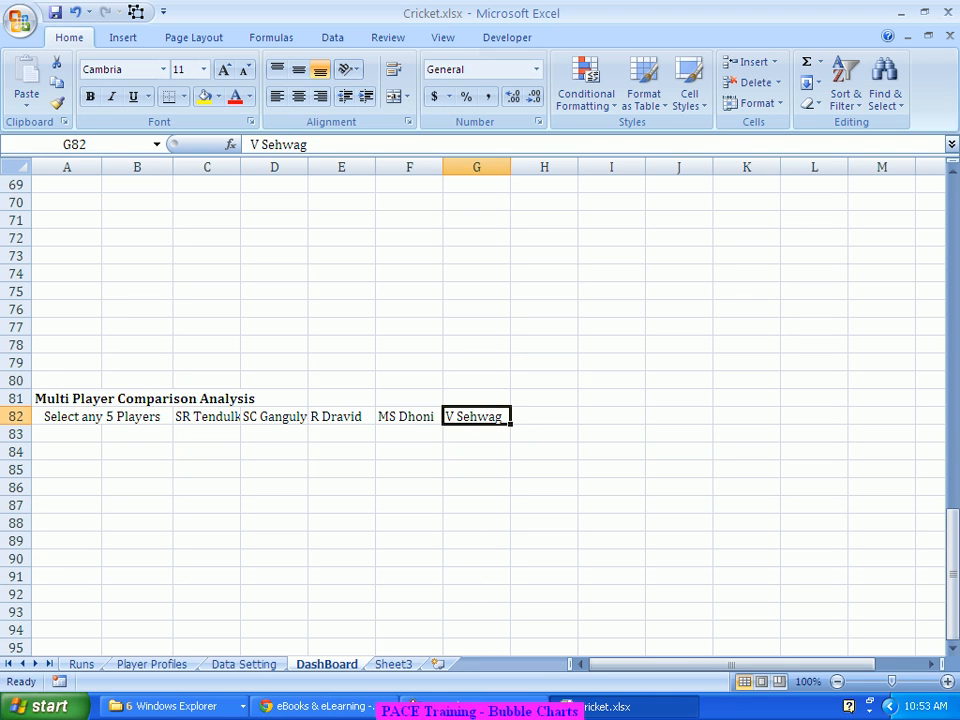
# Widen column C so that SR Tendulkar fits fully in C82.
pyautogui.click(274, 505)
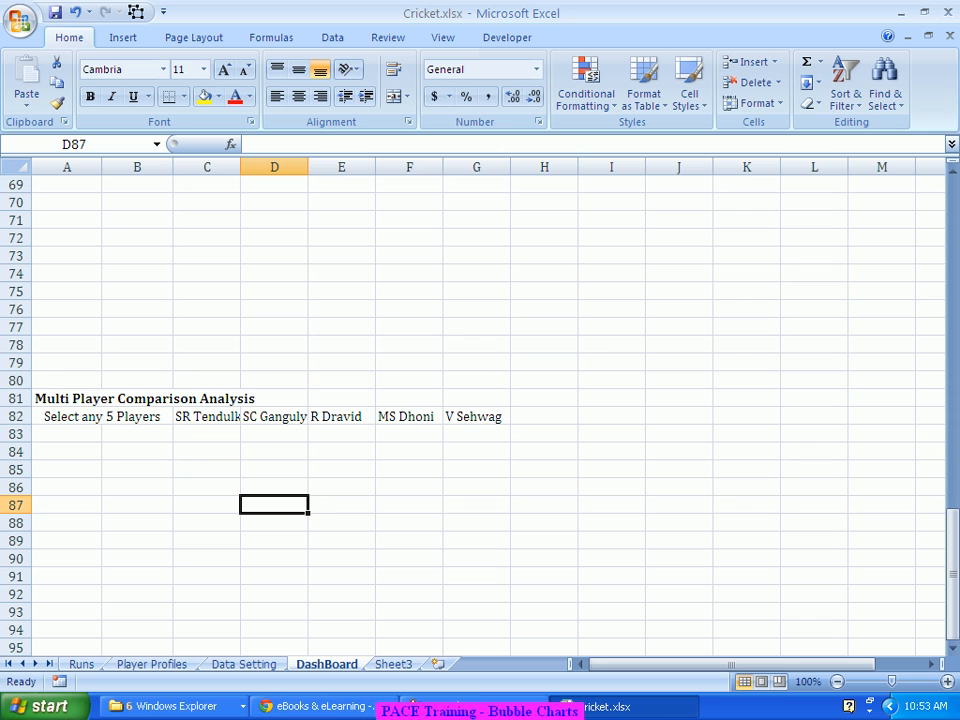
pyautogui.click(207, 184)
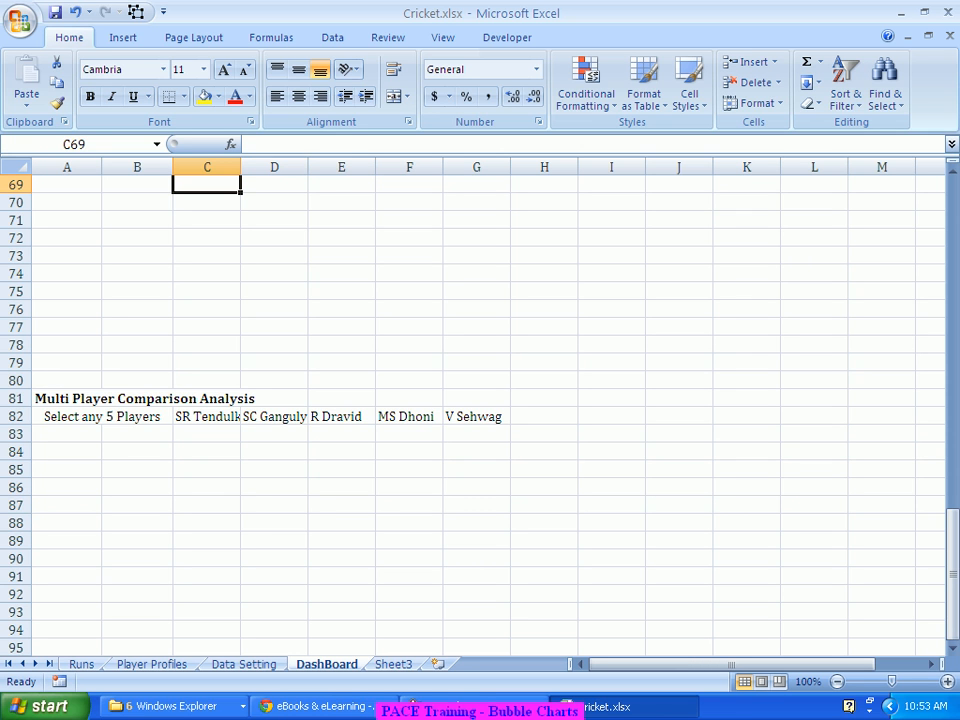
pyautogui.moveTo(240, 166); pyautogui.dragTo(264, 166)
# Look over the dashboard's existing analysis sections and switch to the Data Setting sheet.
pyautogui.scroll(1, 480, 410)
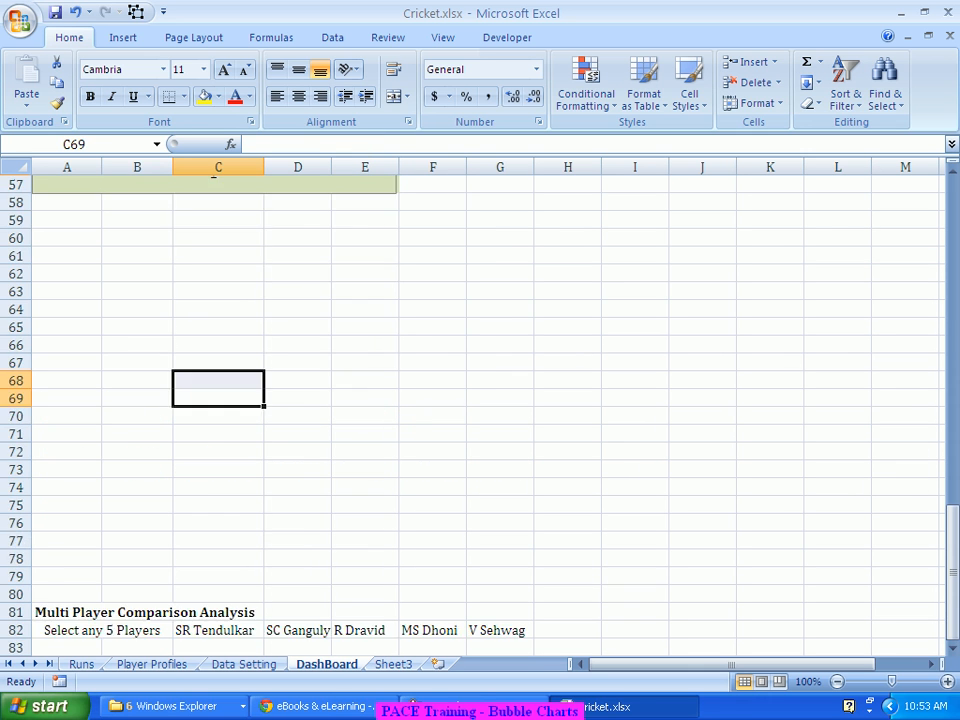
pyautogui.scroll(9, 480, 410)
pyautogui.scroll(13, 480, 410)
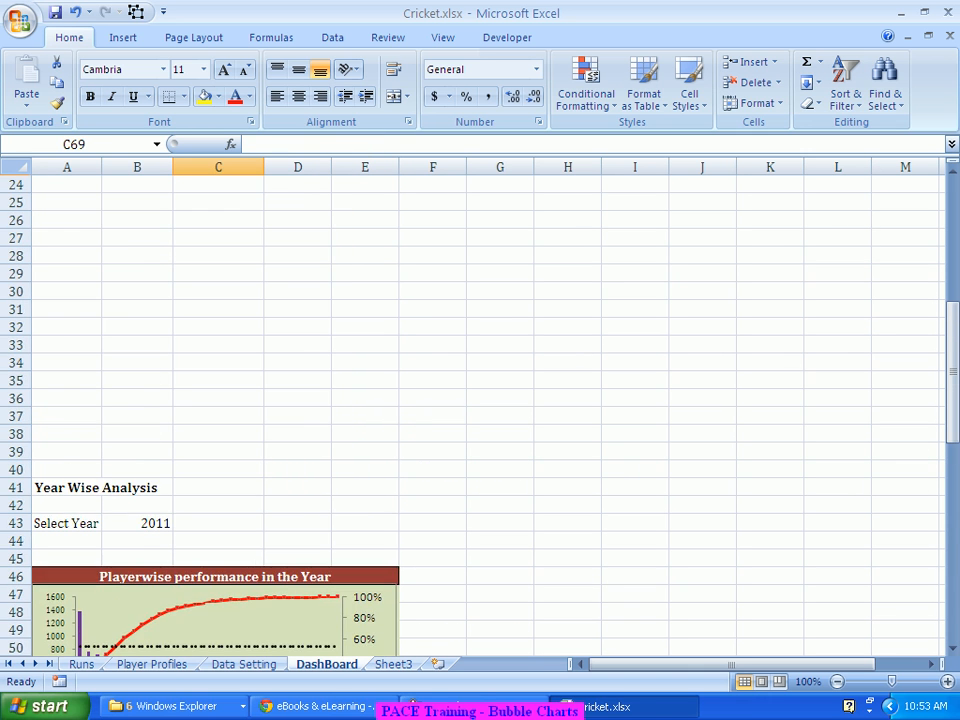
pyautogui.scroll(-20, 480, 410)
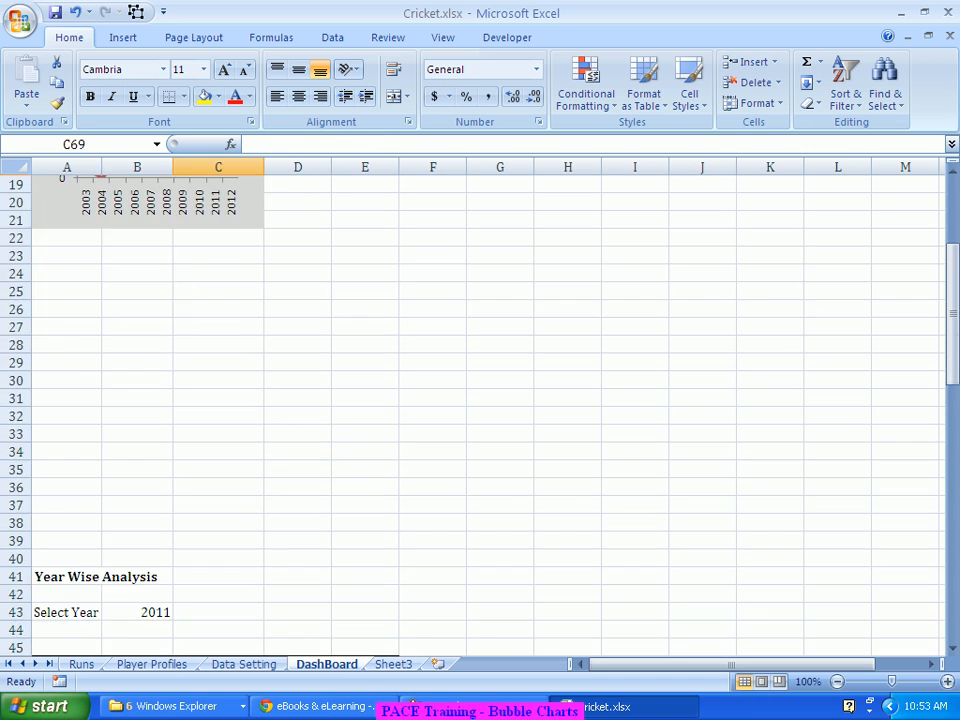
pyautogui.scroll(-2, 480, 410)
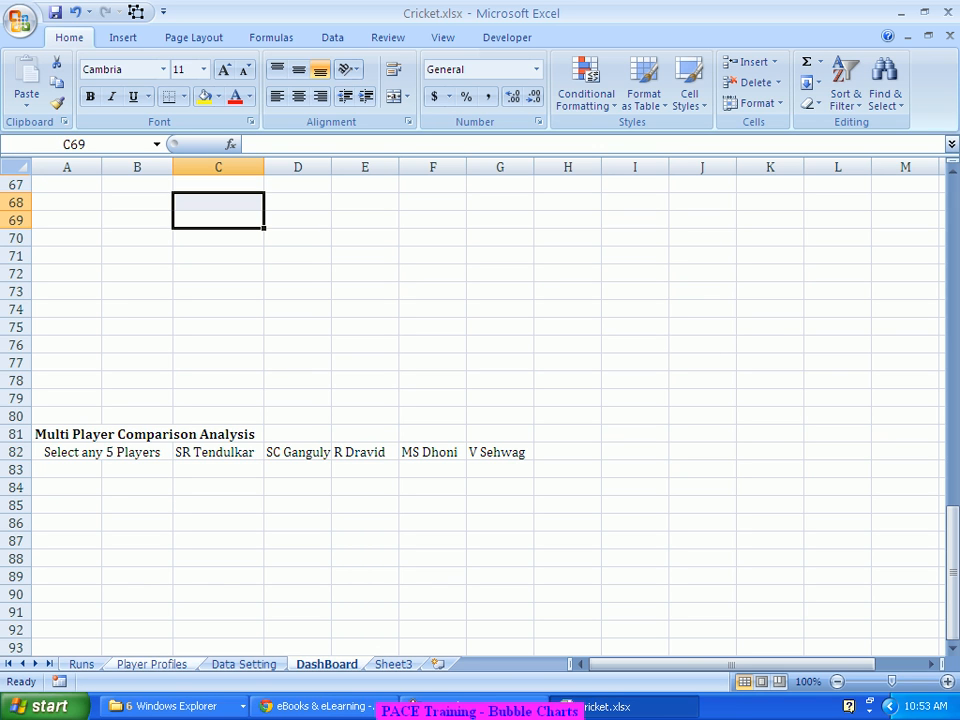
pyautogui.hotkey('ctrl', 'pageup')
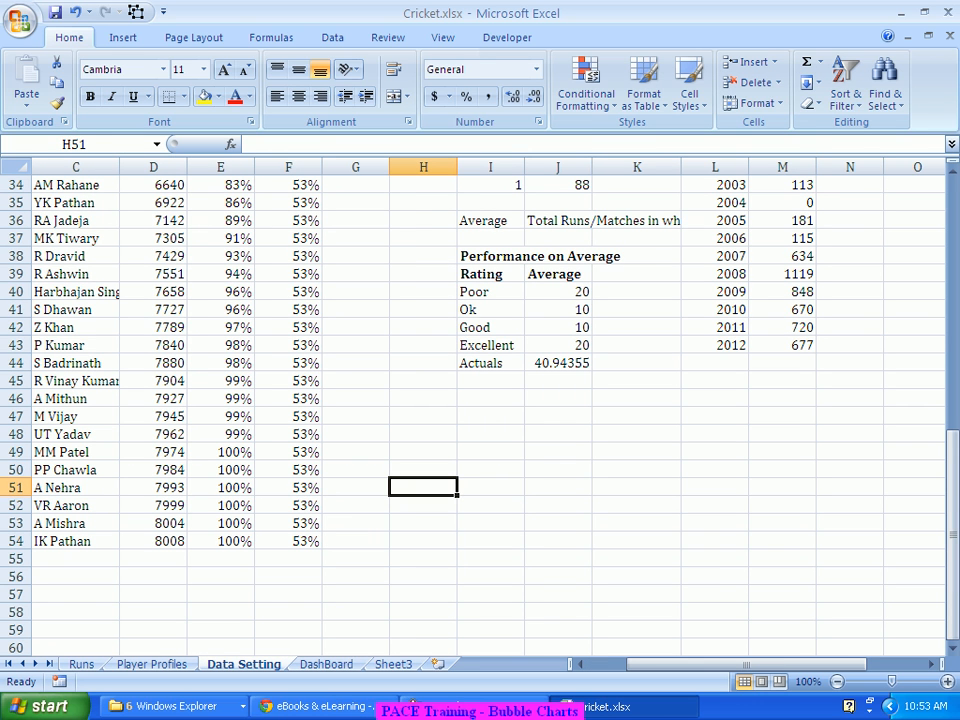
pyautogui.click(490, 470)
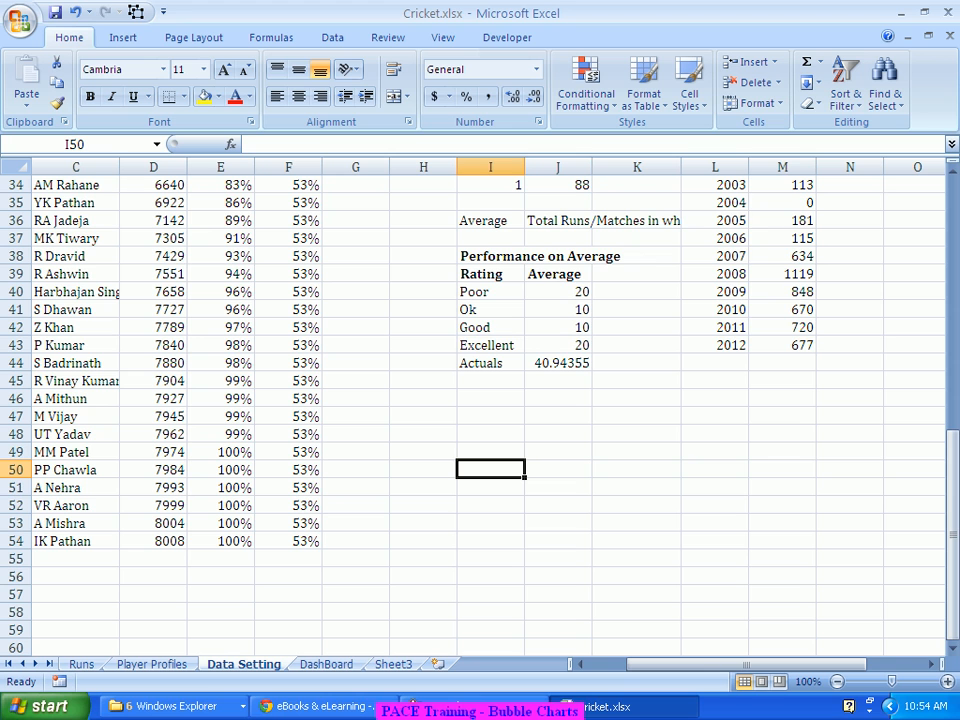
pyautogui.click(490, 452)
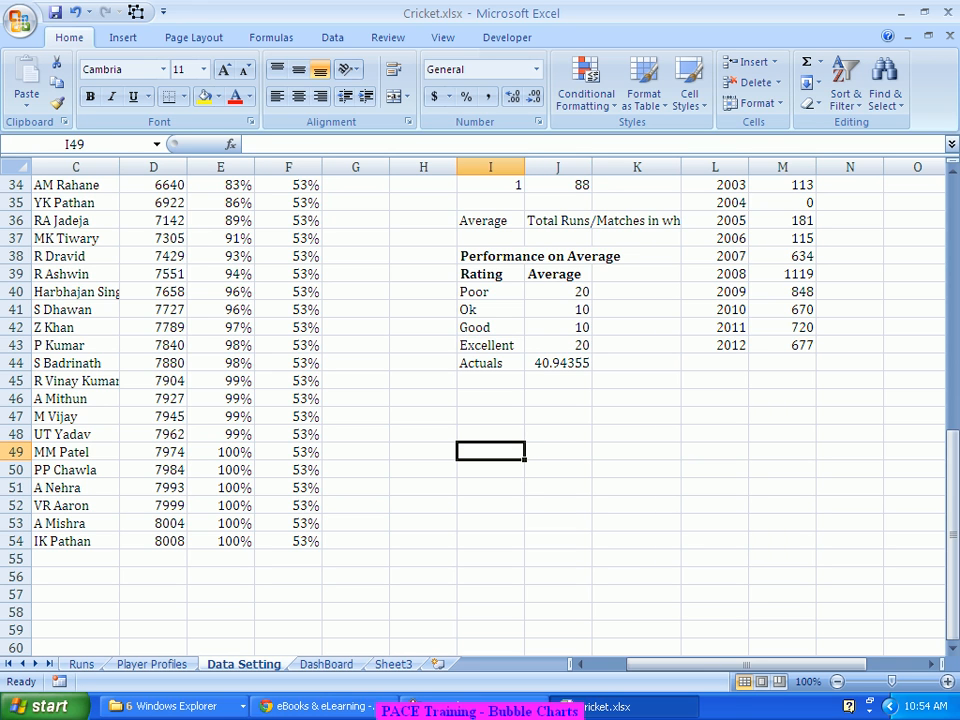
pyautogui.write('=')
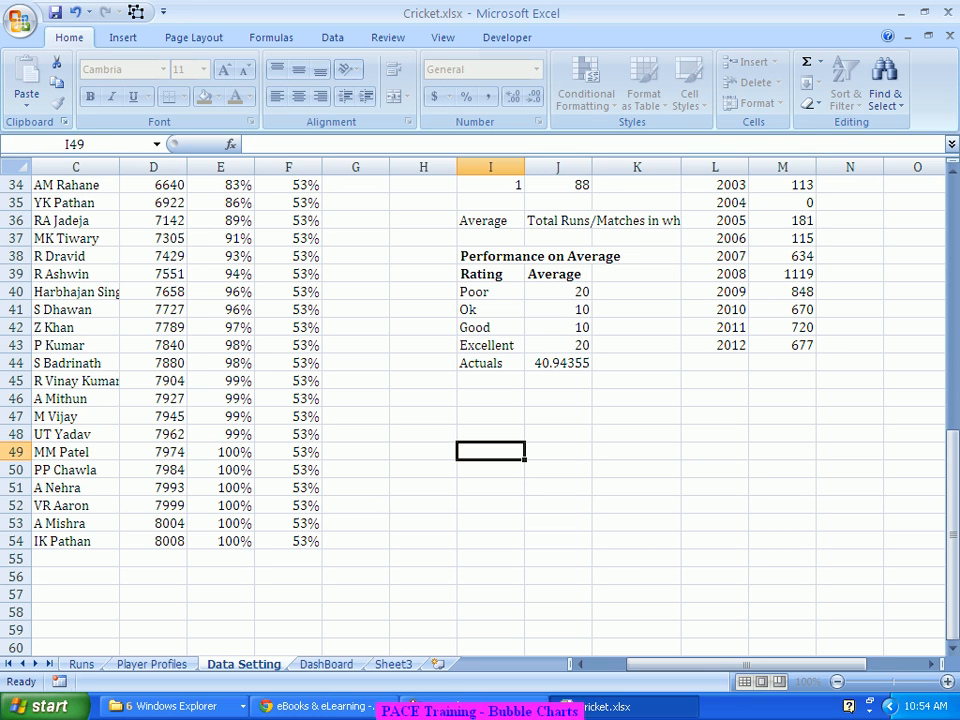
pyautogui.press('Escape')
# Enter the label "Country" in cell I47 of the Data Setting sheet and "Australia" in J47.
pyautogui.click(490, 416)
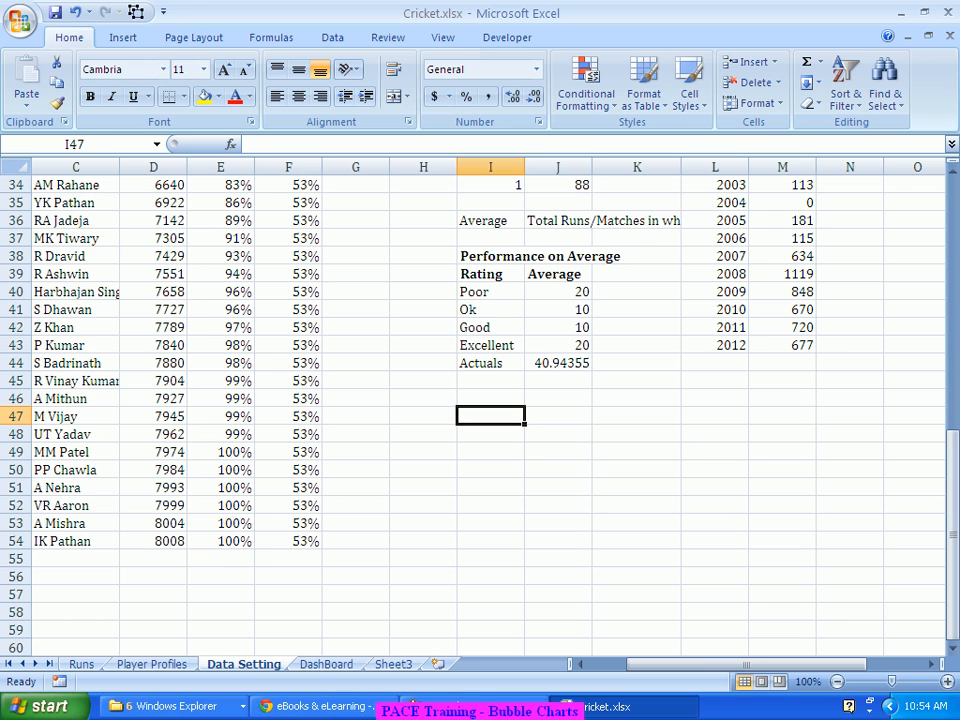
pyautogui.write('Country')
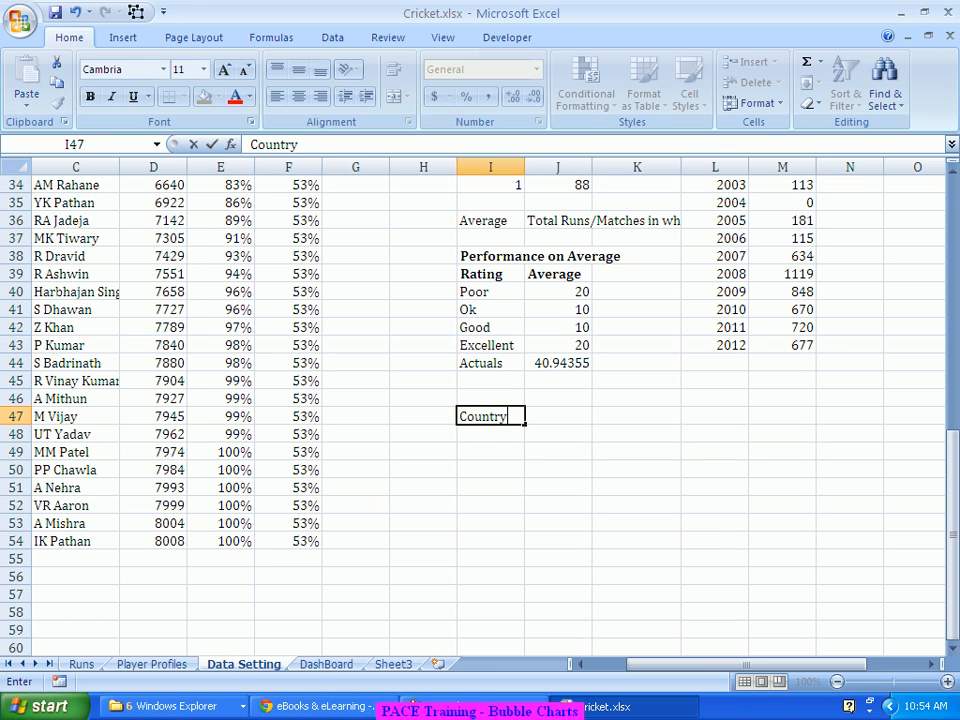
pyautogui.press('Tab')
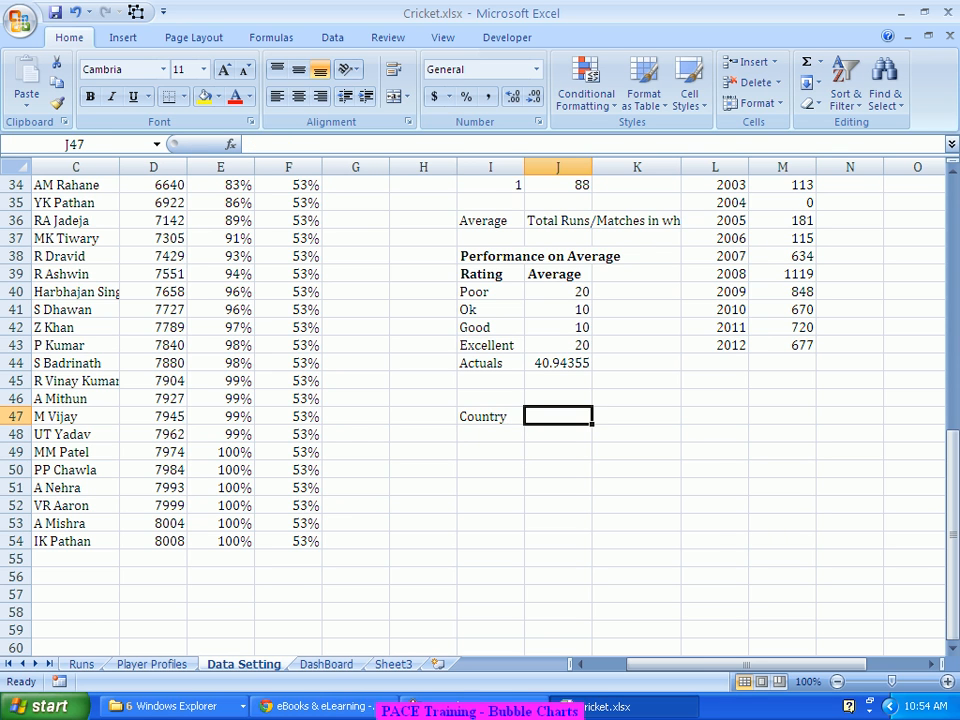
pyautogui.write('Aus')
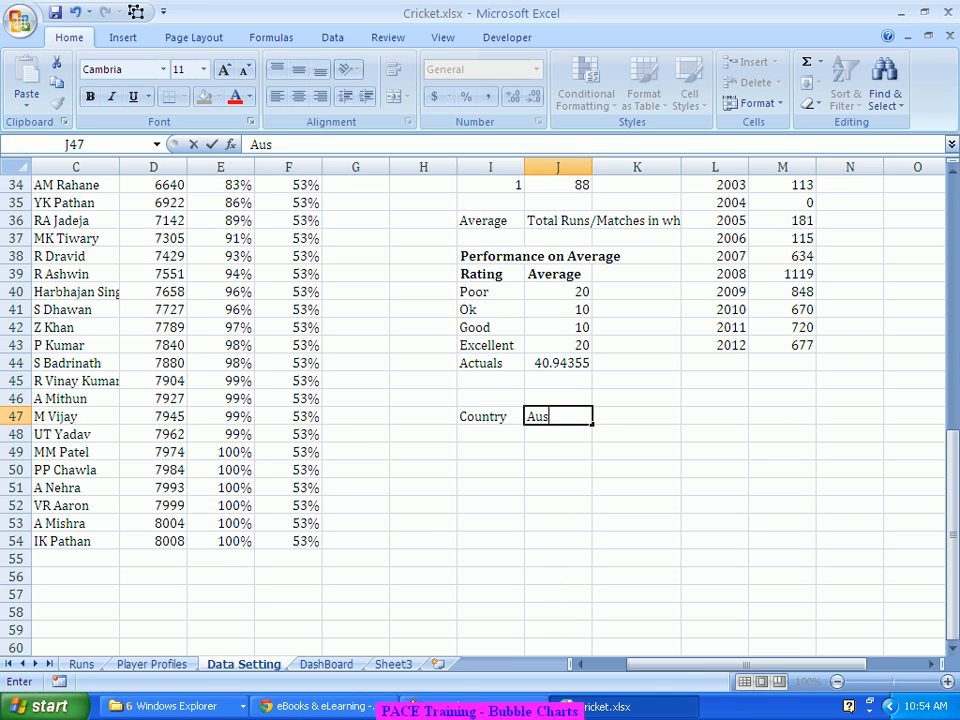
pyautogui.write('tralia')
pyautogui.press('Return')
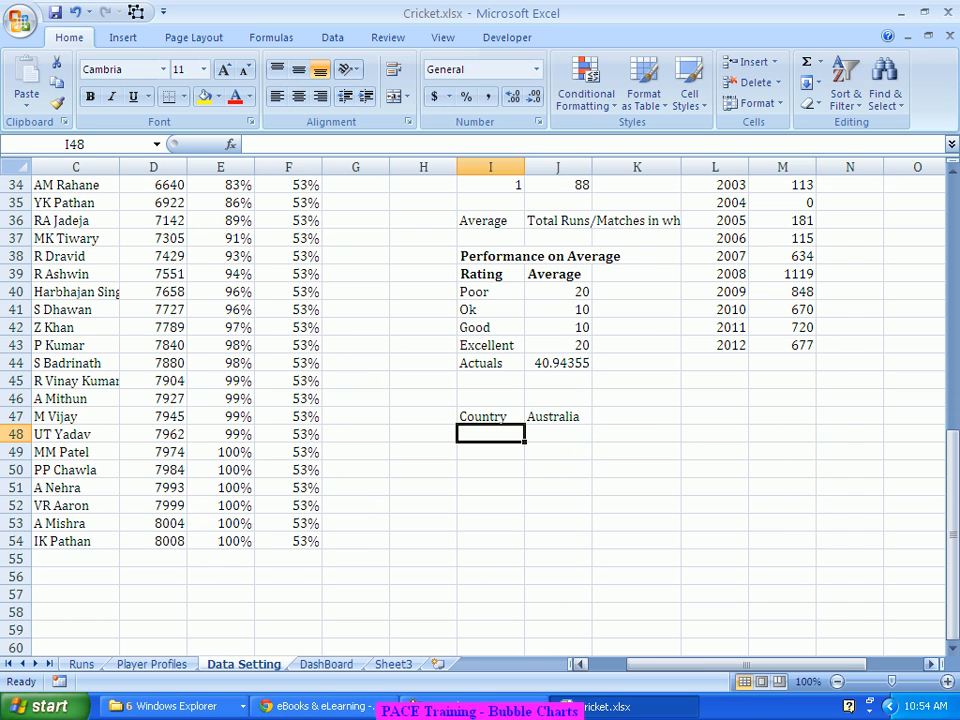
# Enter SR Tendulkar as plain text in cell I50 and try to enter SC Ganguly in I51.
pyautogui.hscroll(2, 490, 410)
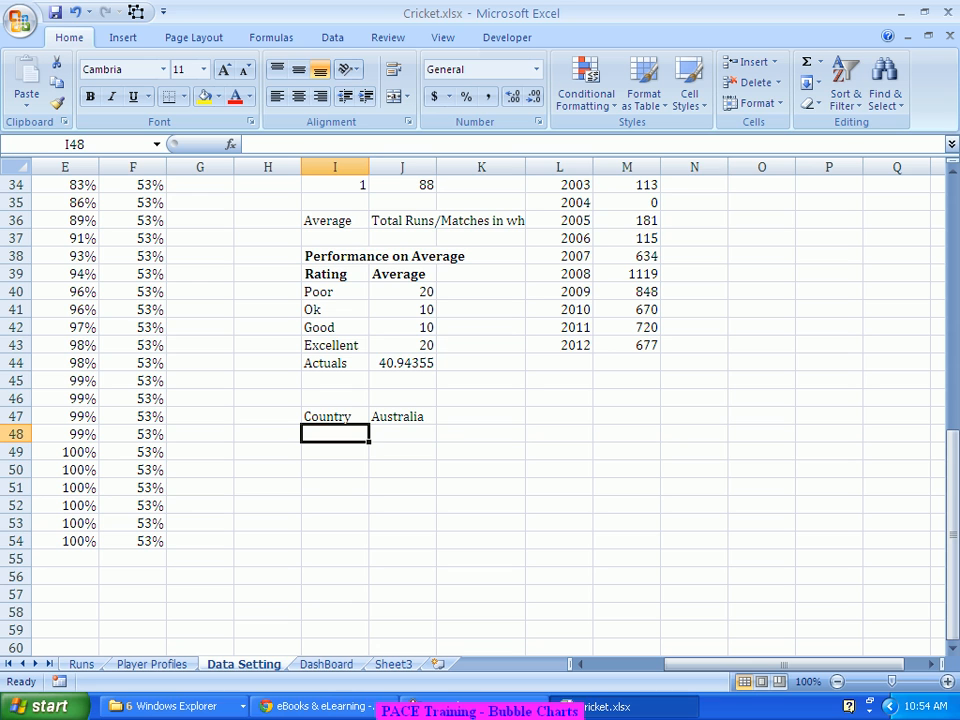
pyautogui.click(694, 398)
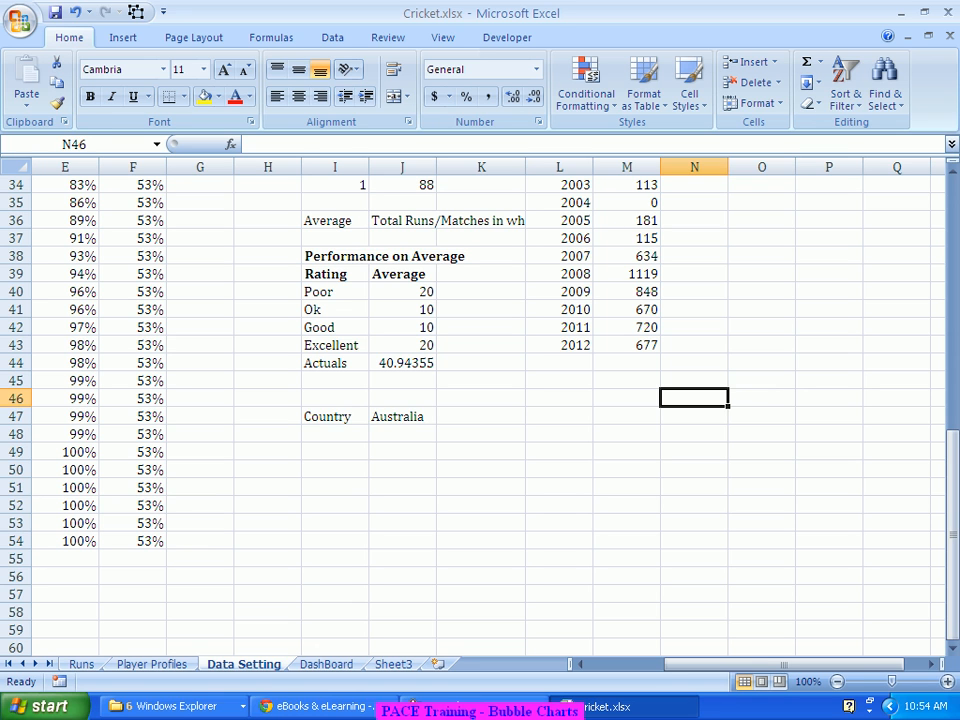
pyautogui.click(402, 416)
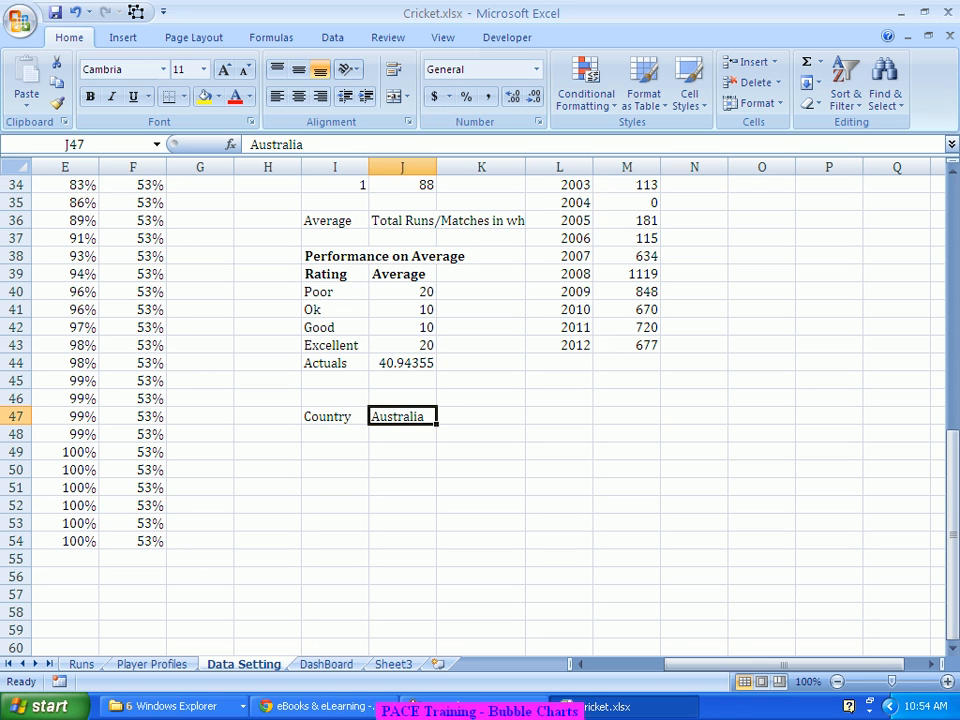
pyautogui.click(335, 469)
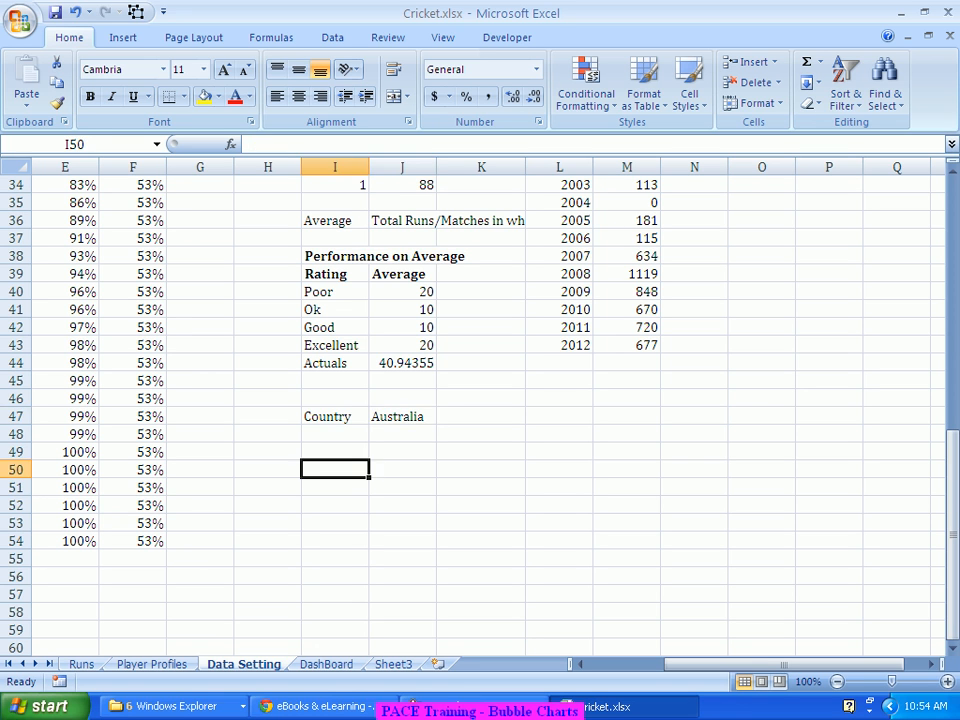
pyautogui.write('SR T')
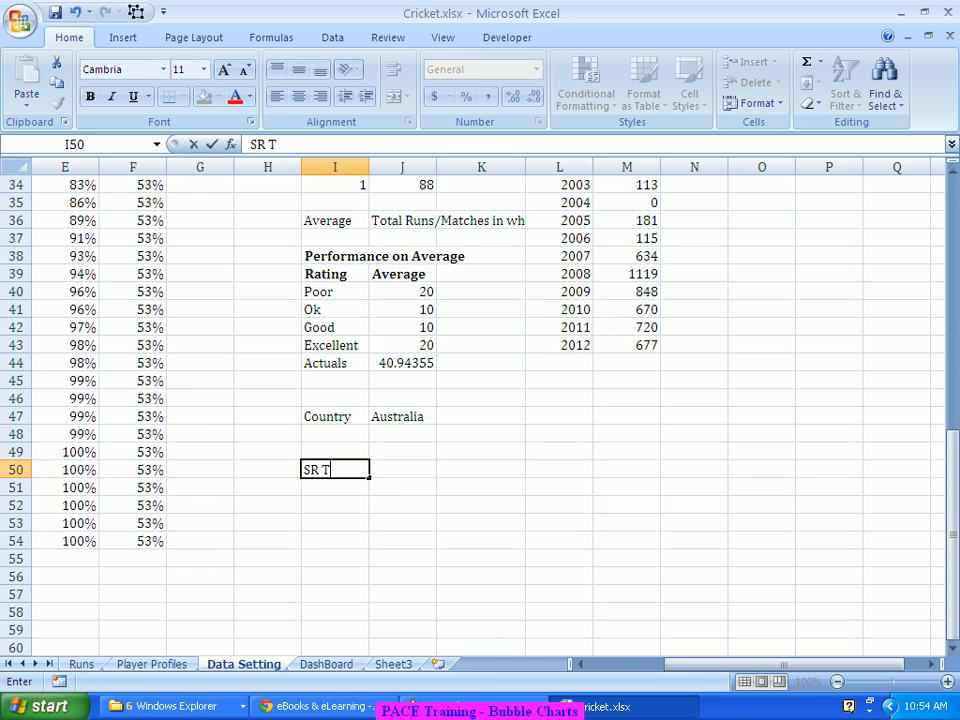
pyautogui.write('endulkar')
pyautogui.press('Return')
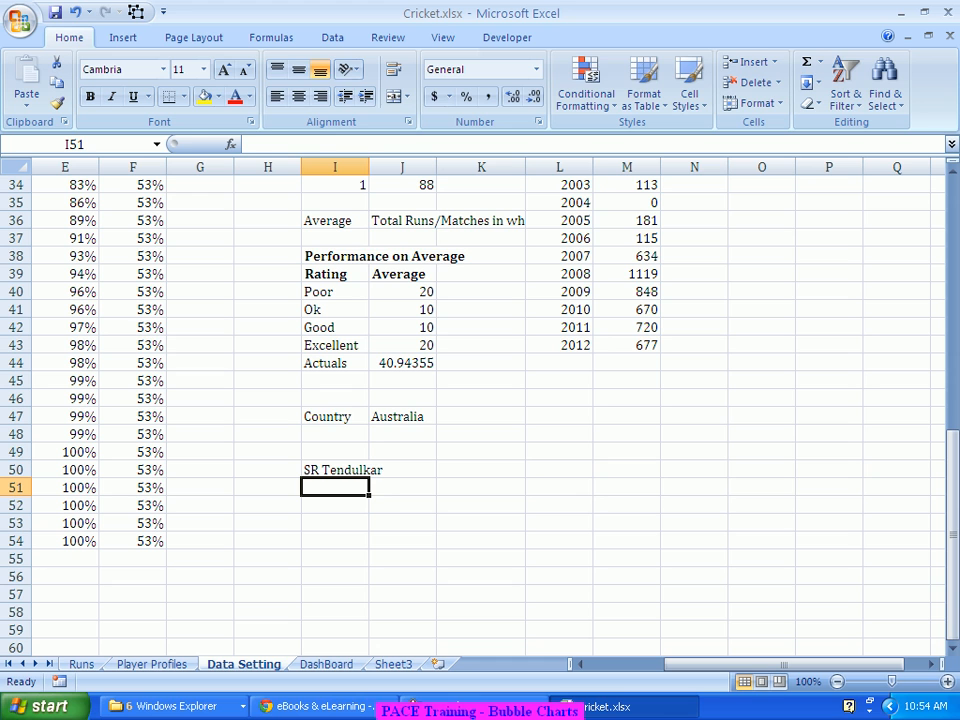
pyautogui.write('SC Gan')
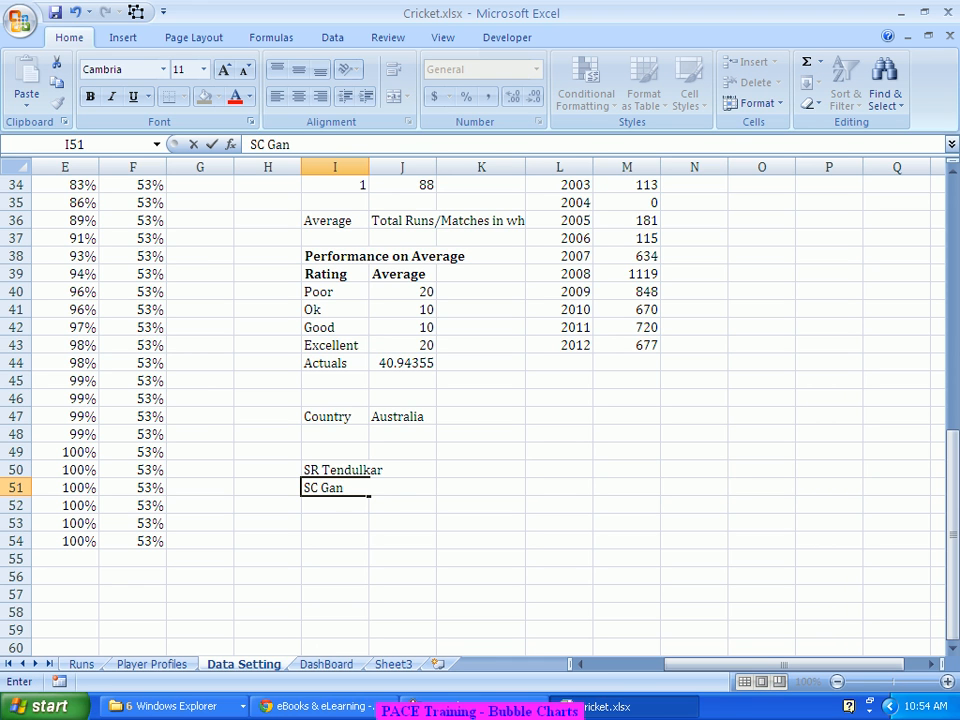
pyautogui.press('Escape')
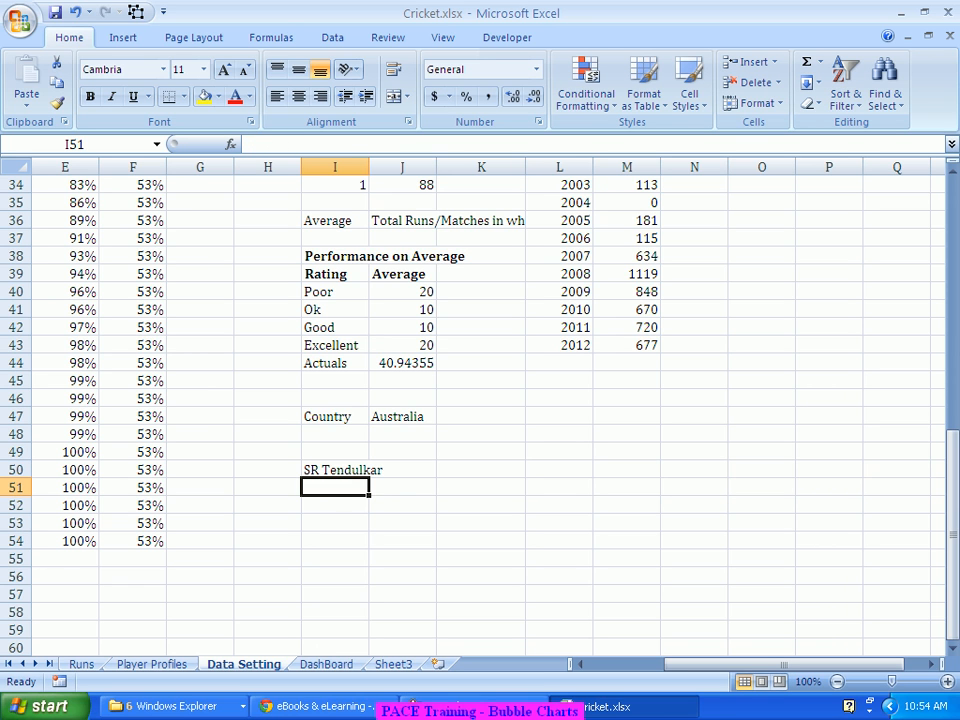
pyautogui.press('BackSpace')
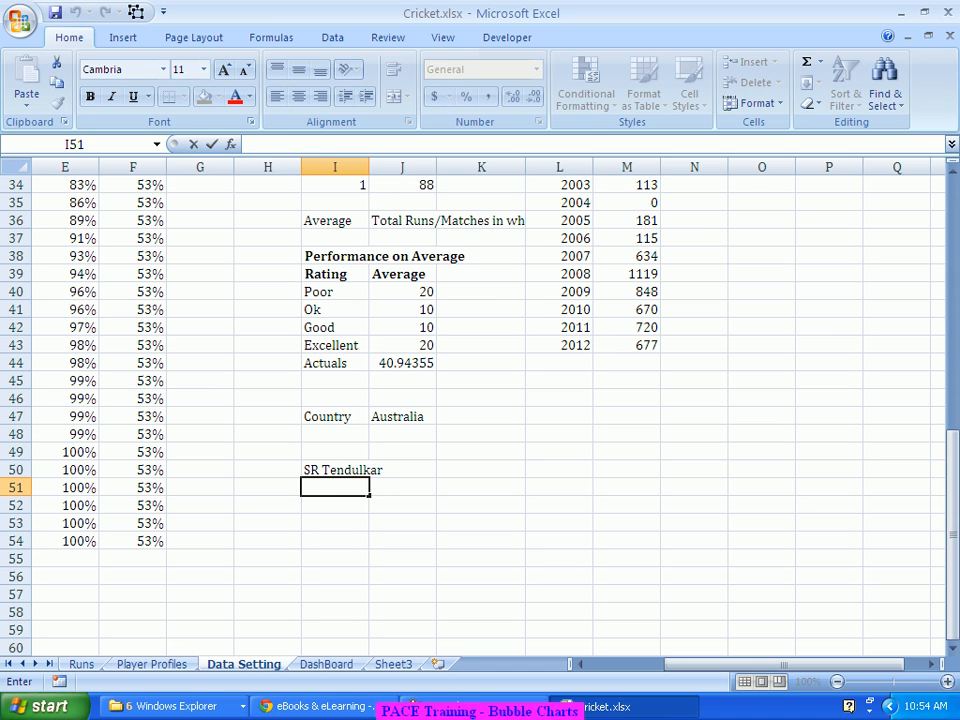
# Replace the text in cell I50 with a formula linking to SR Tendulkar in C82 of the DashBoard sheet.
pyautogui.press('Up')
pyautogui.write('=')
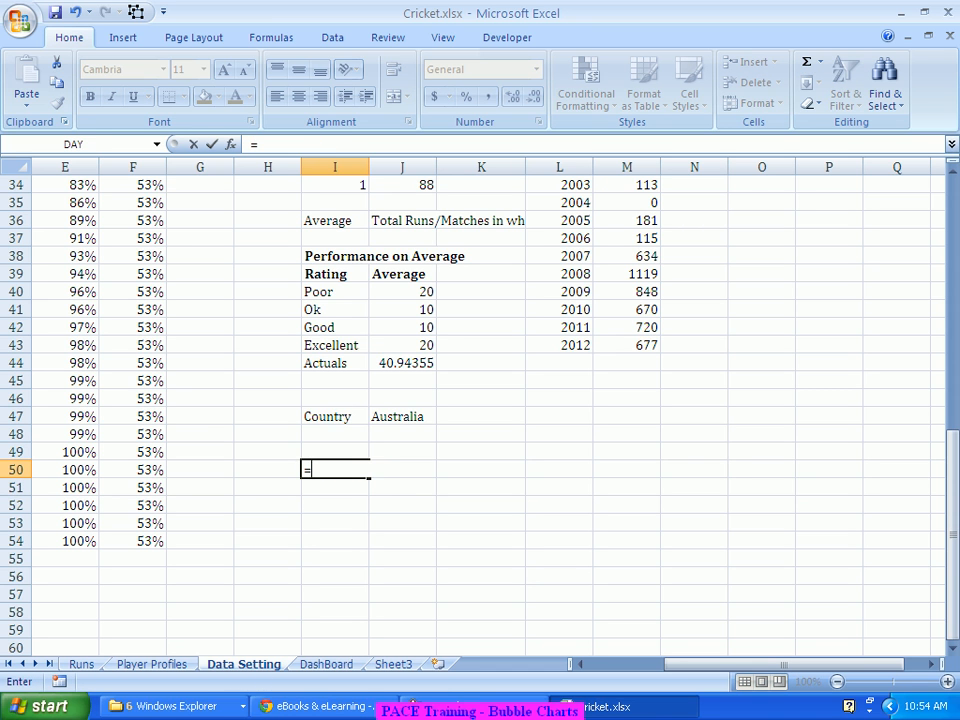
pyautogui.click(326, 664)
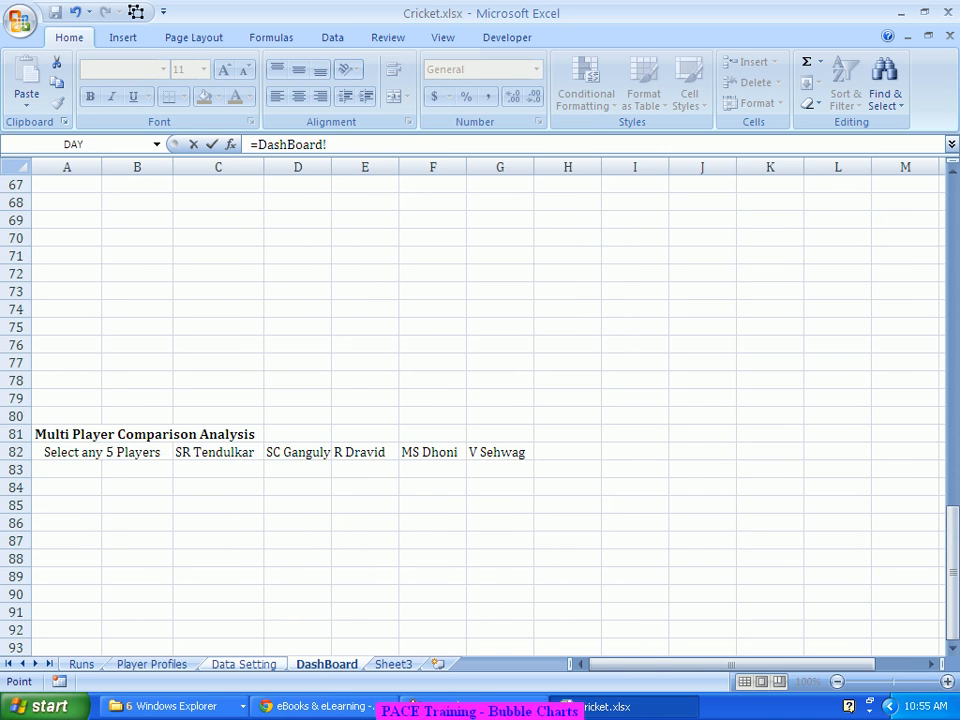
pyautogui.click(218, 452)
pyautogui.press('Return')
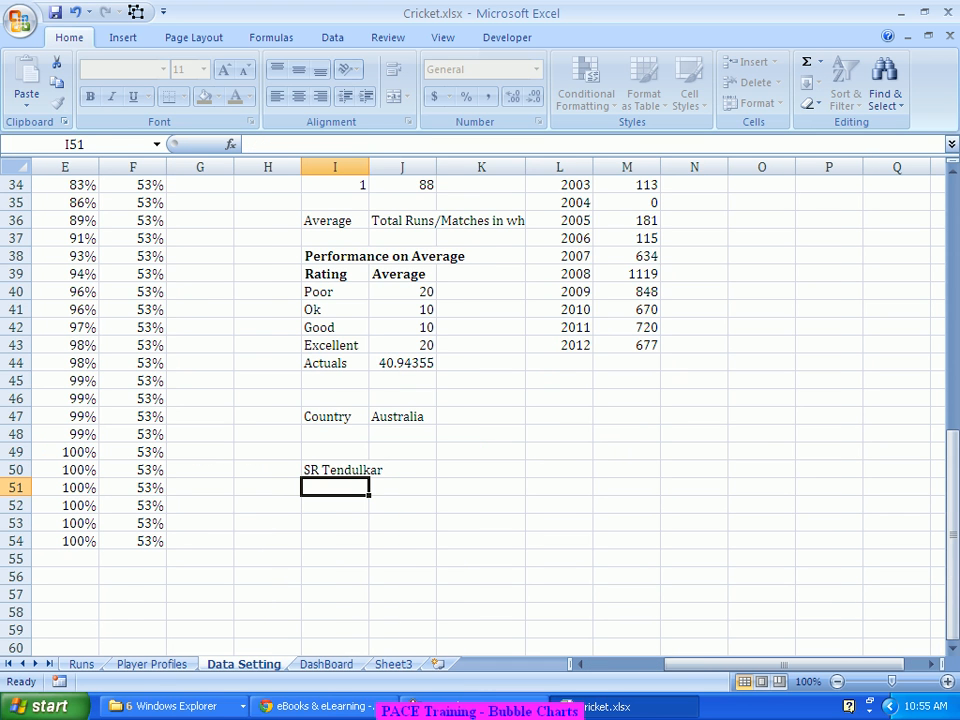
# Link cell I51 to D82 (SC Ganguly) and cell I52 to E82 (R Dravid) of the DashBoard sheet.
pyautogui.write('=')
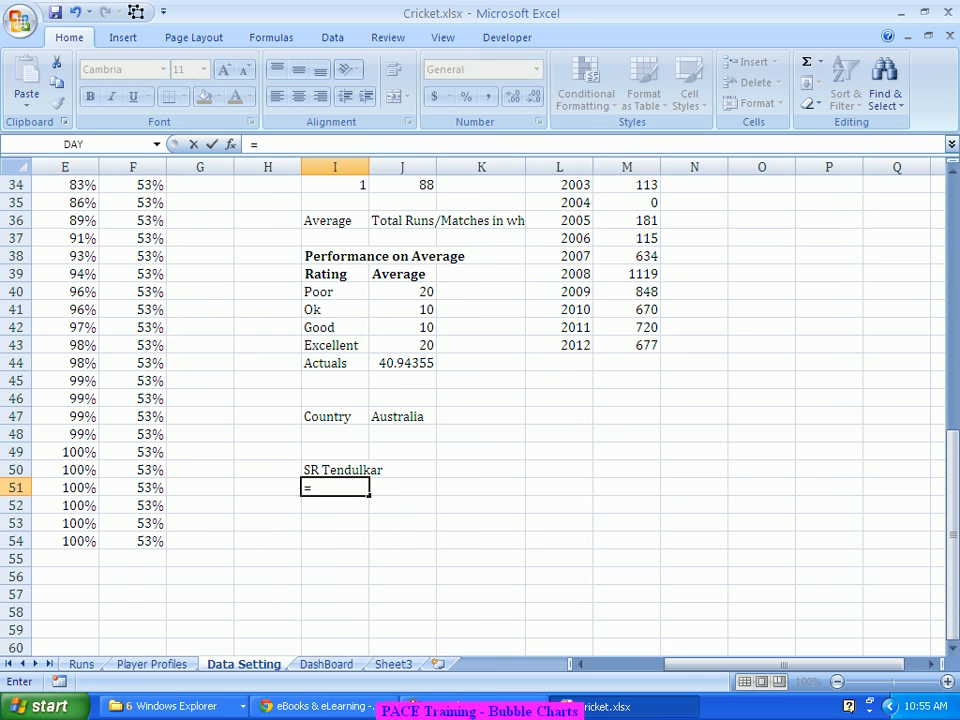
pyautogui.hotkey('ctrl', 'pagedown')
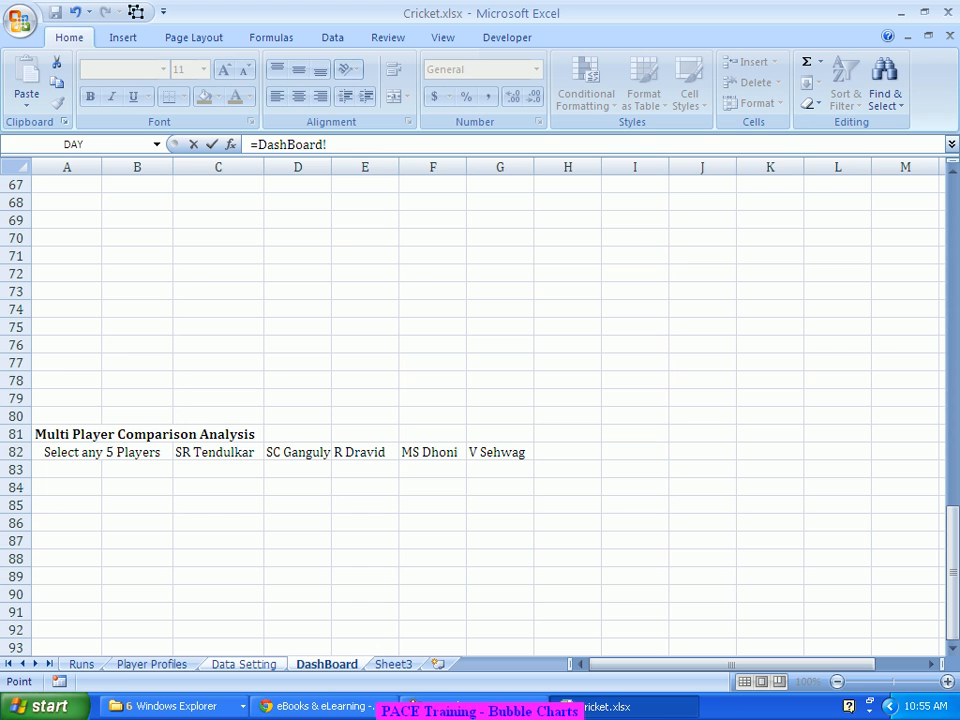
pyautogui.click(297, 452)
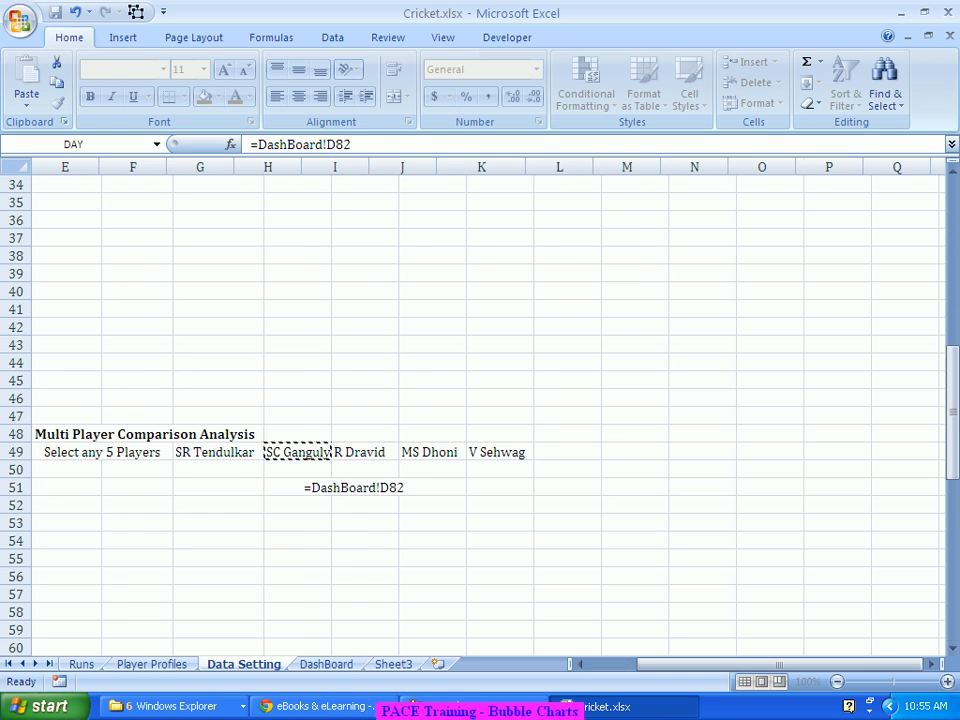
pyautogui.press('Return')
pyautogui.write('=')
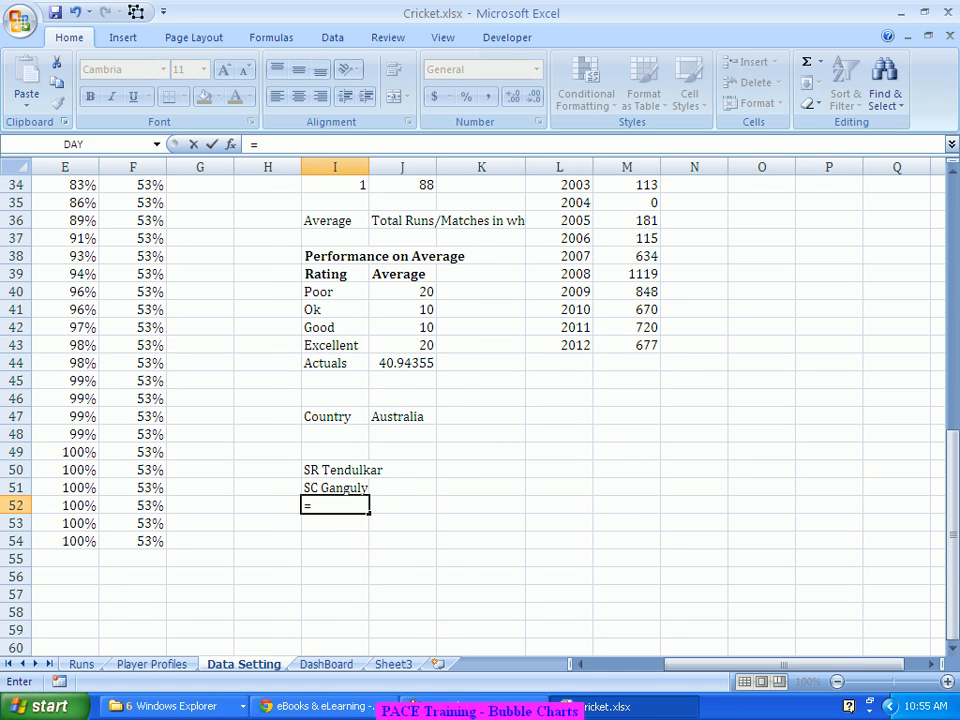
pyautogui.hotkey('ctrl', 'pagedown')
pyautogui.click(365, 452)
pyautogui.press('Return')
# Link cells I53 and I54 to F82 (MS Dhoni) and G82 (V Sehwag) of the DashBoard sheet and widen column I to fit the names.
pyautogui.write('=')
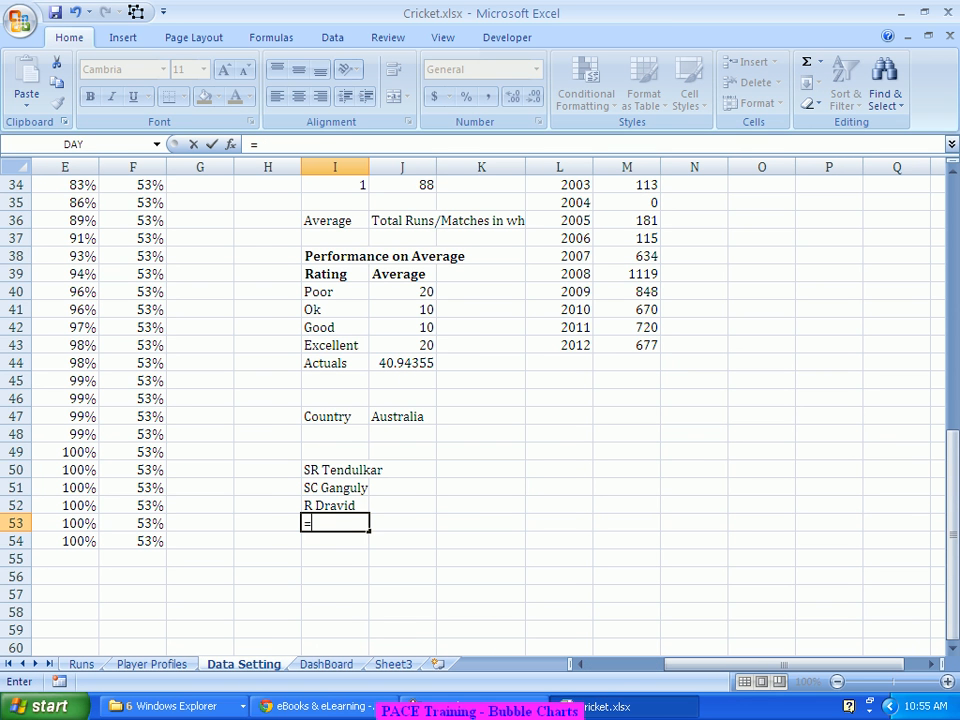
pyautogui.hotkey('ctrl', 'pagedown')
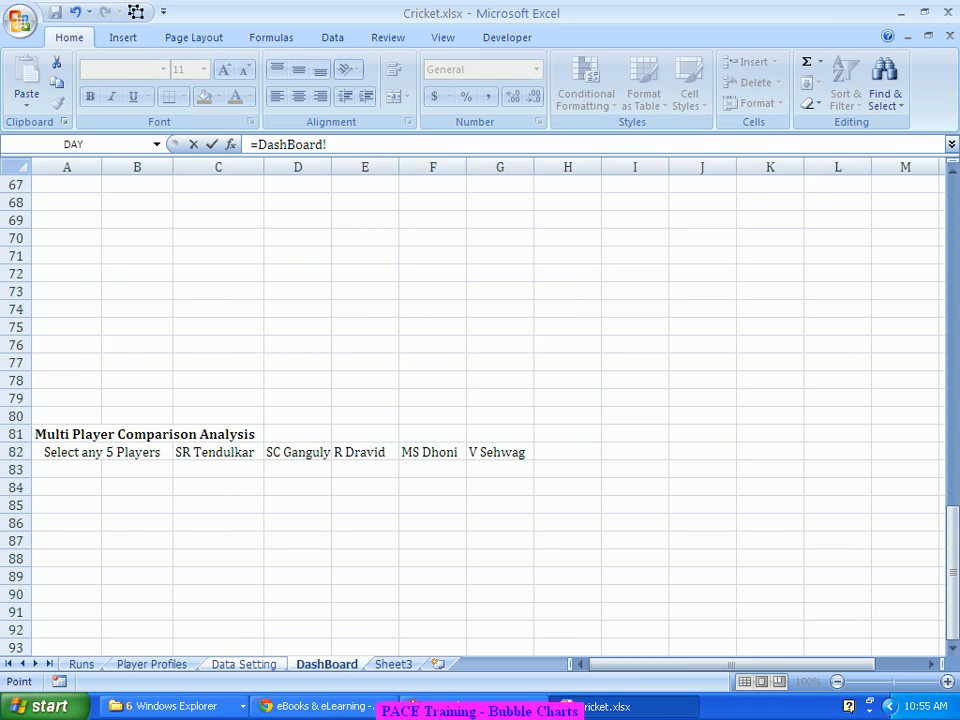
pyautogui.click(432, 452)
pyautogui.press('Return')
pyautogui.write('=')
pyautogui.hotkey('ctrl', 'pagedown')
pyautogui.click(500, 452)
pyautogui.press('Return')
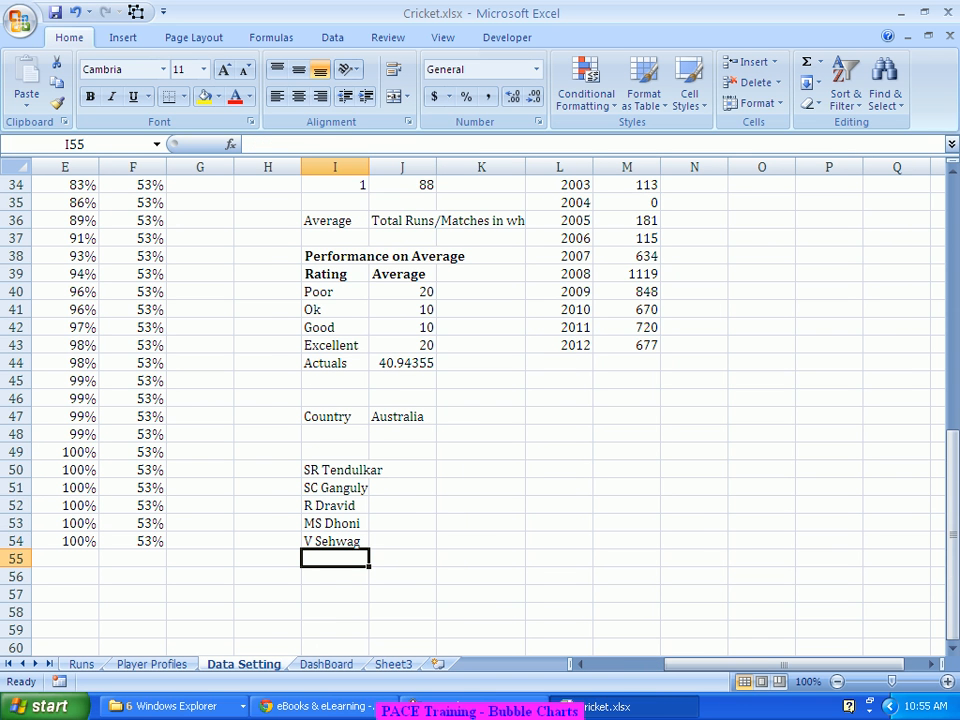
pyautogui.doubleClick(369, 167)
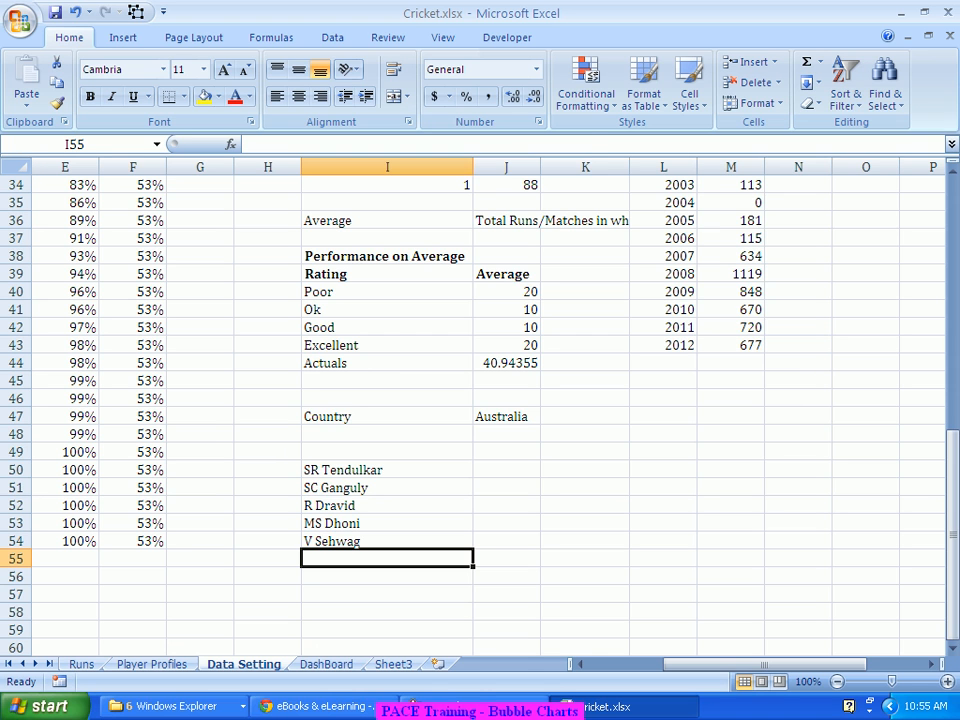
pyautogui.moveTo(473, 167); pyautogui.dragTo(398, 167)
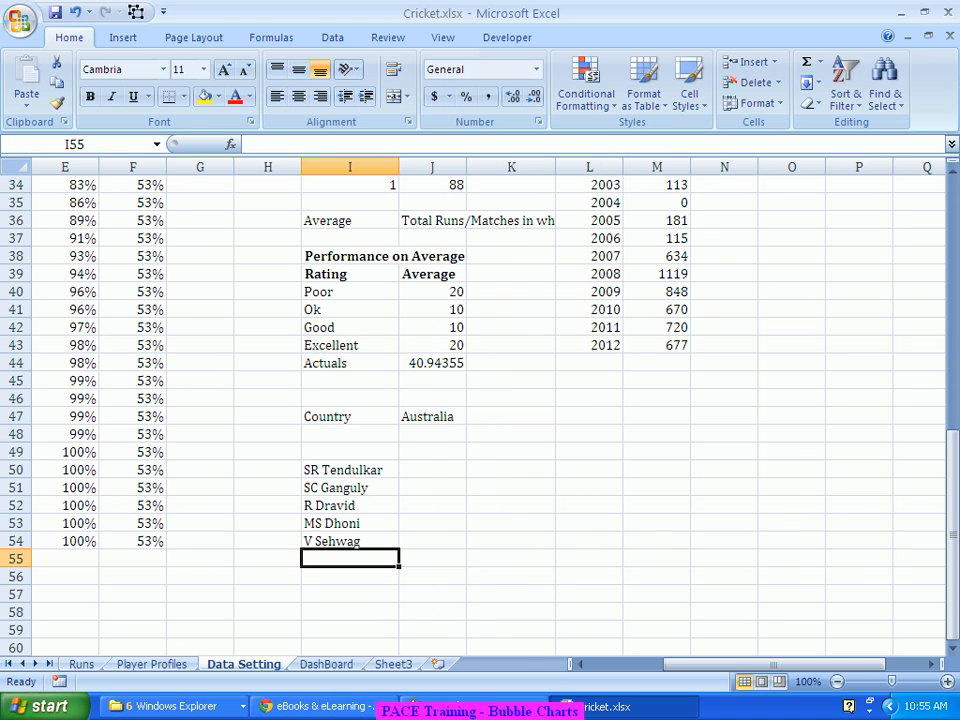
# Enter the column headings Runs, Average and Strike Rate in cells J49, K49 and L49 of the Data Setting sheet.
pyautogui.click(432, 452)
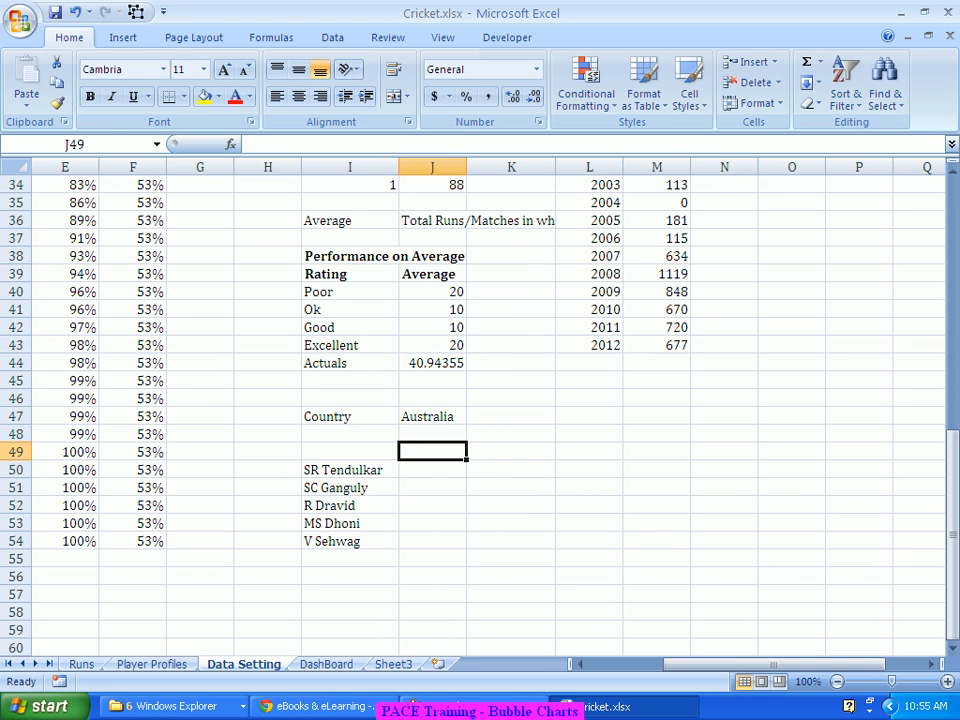
pyautogui.write('Av')
pyautogui.press('BackSpace')
pyautogui.press('BackSpace')
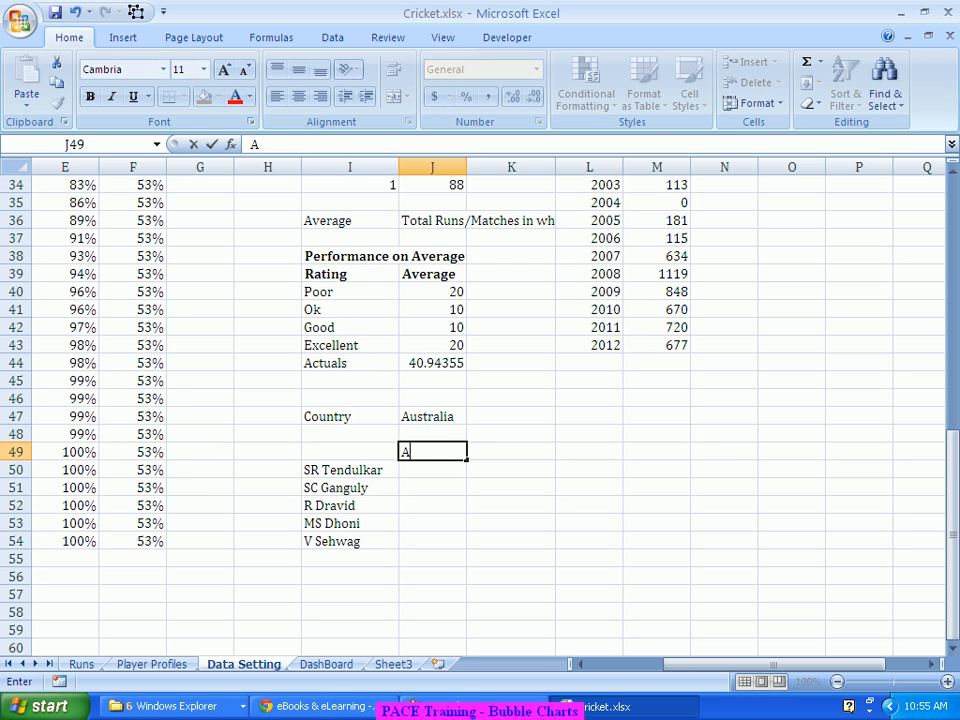
pyautogui.write('Runs')
pyautogui.press('Tab')
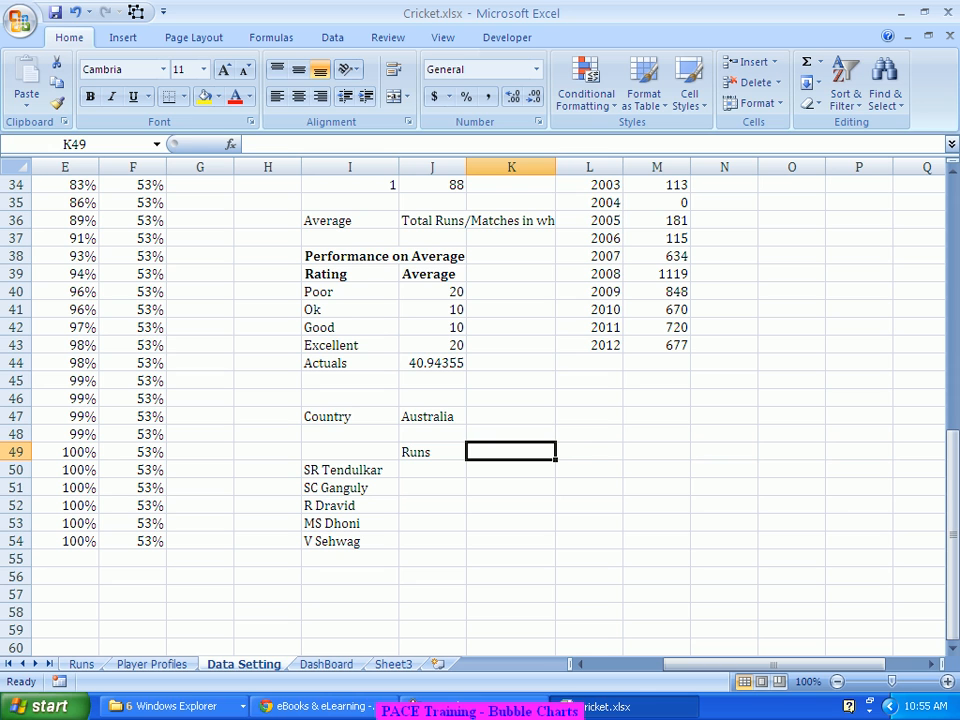
pyautogui.write('Average')
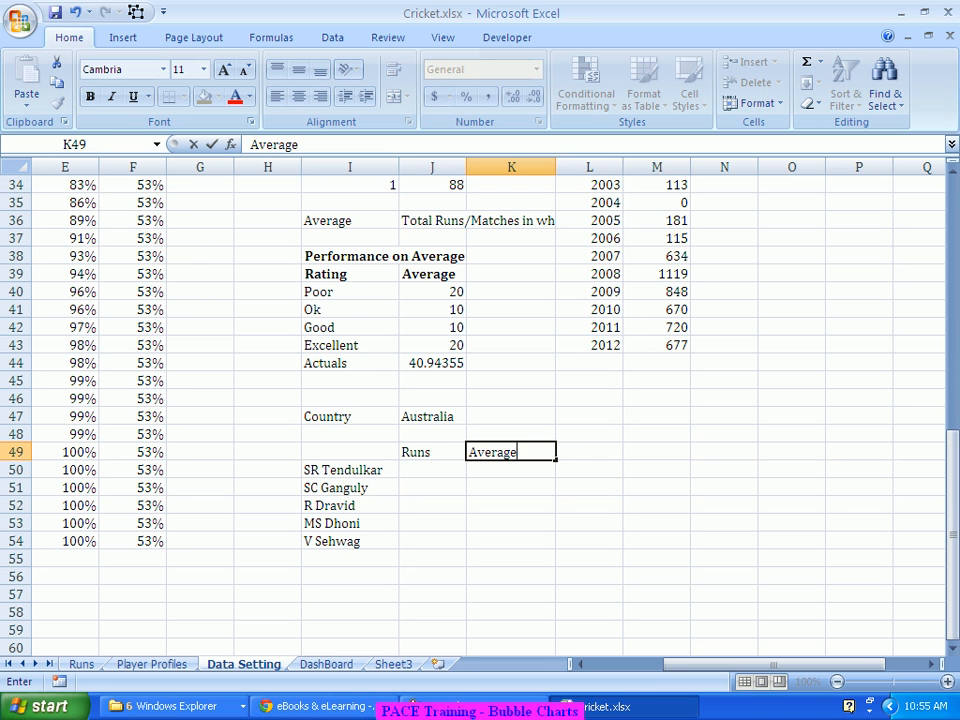
pyautogui.press('Tab')
pyautogui.write('Stri')
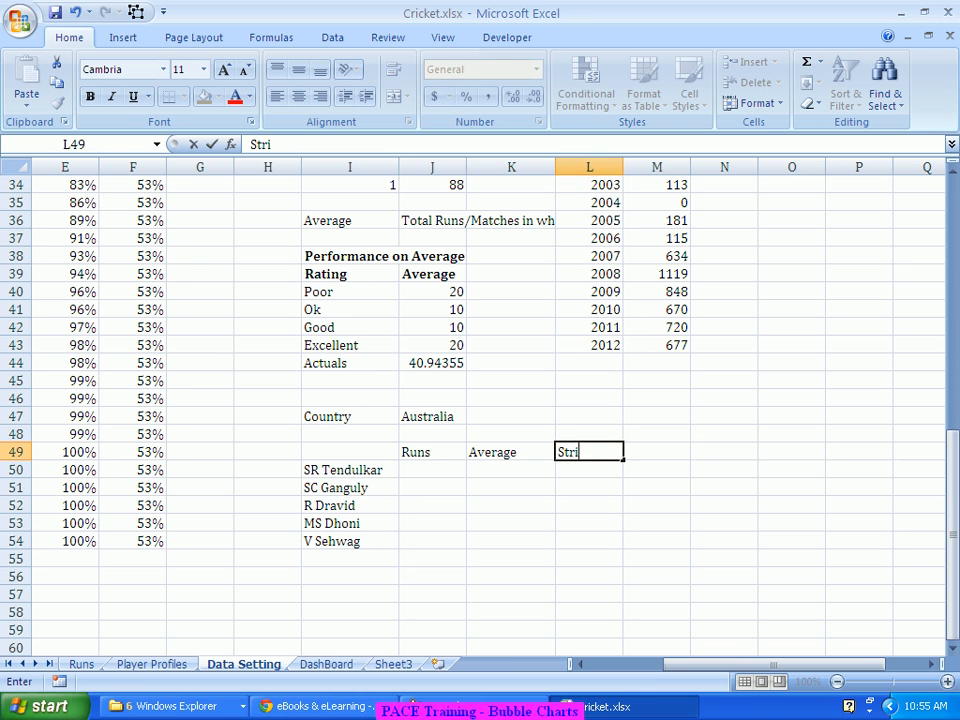
pyautogui.write('ke Rate')
pyautogui.press('Return')
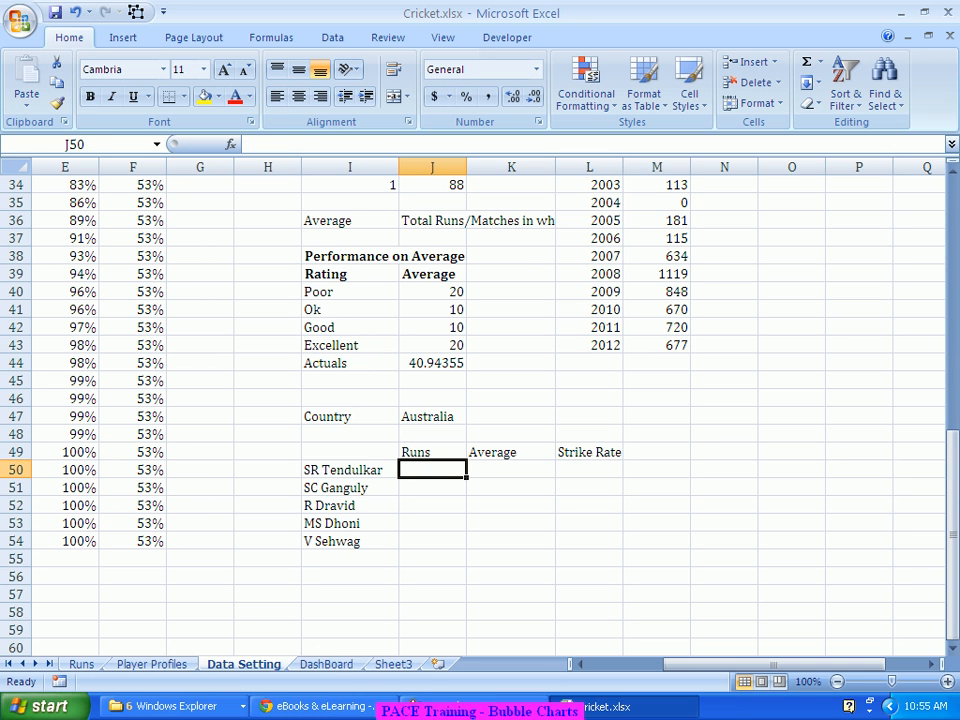
pyautogui.moveTo(432, 470); pyautogui.dragTo(590, 541)
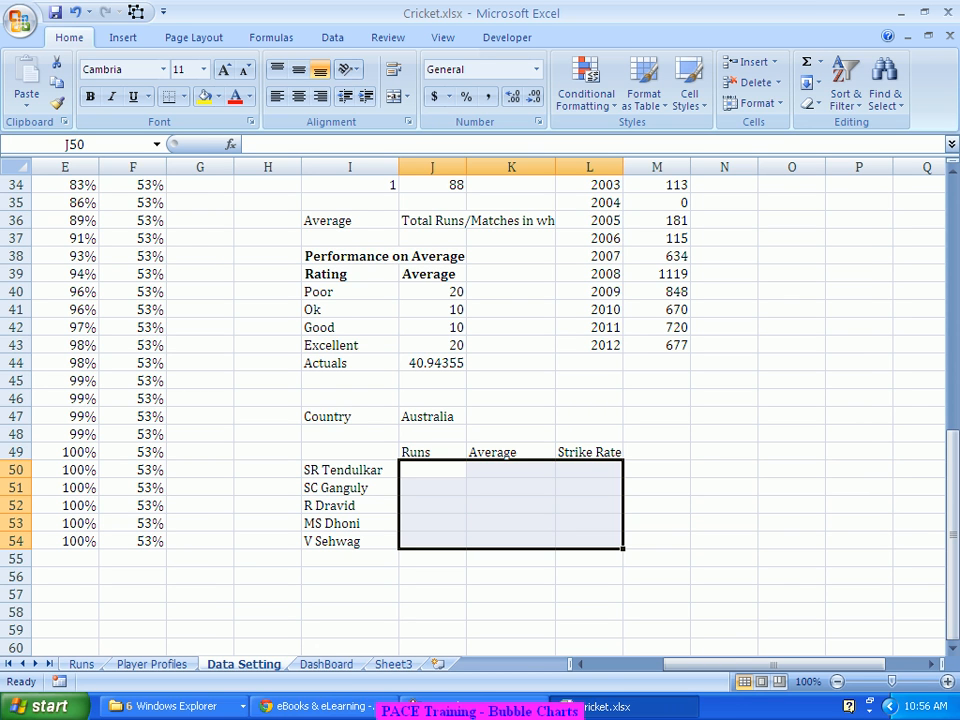
pyautogui.moveTo(511, 469); pyautogui.dragTo(511, 541)
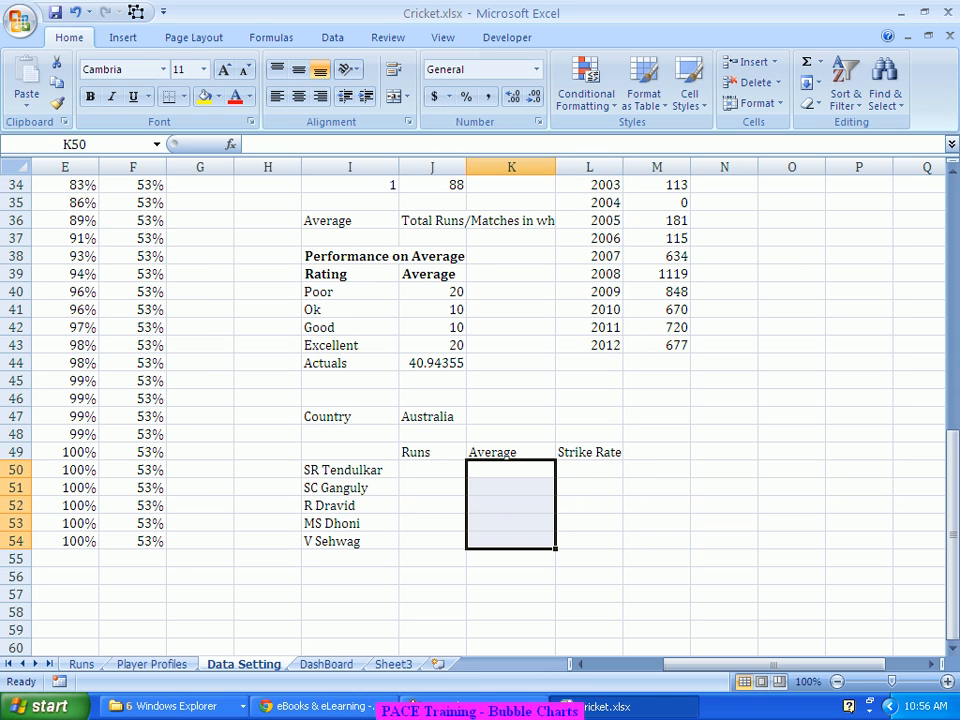
pyautogui.moveTo(589, 470); pyautogui.dragTo(589, 541)
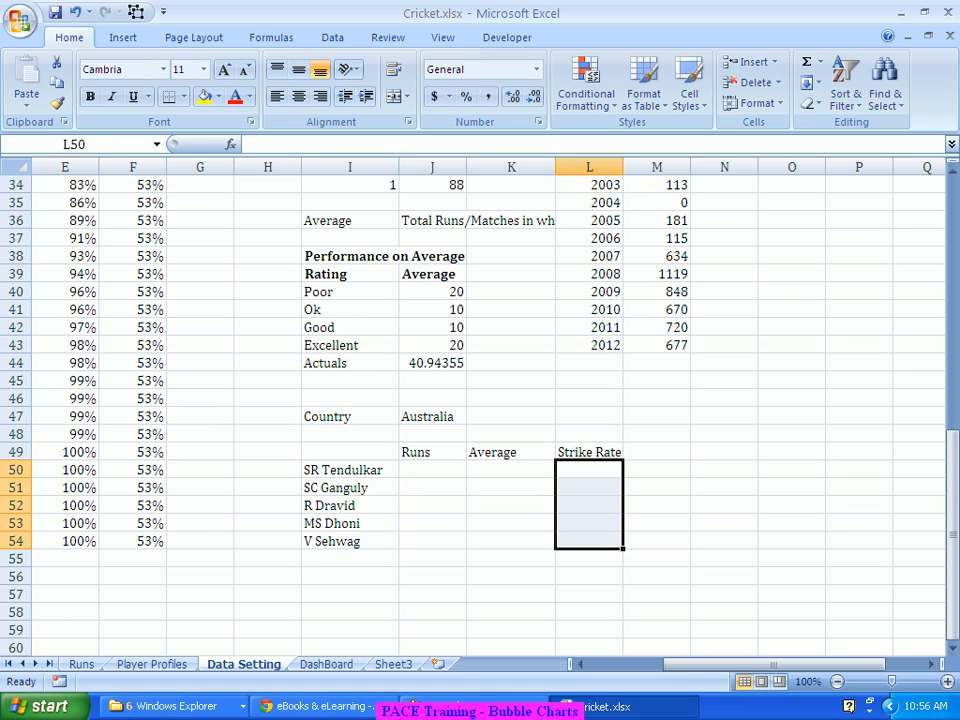
pyautogui.moveTo(432, 469); pyautogui.dragTo(432, 541)
pyautogui.click(511, 505)
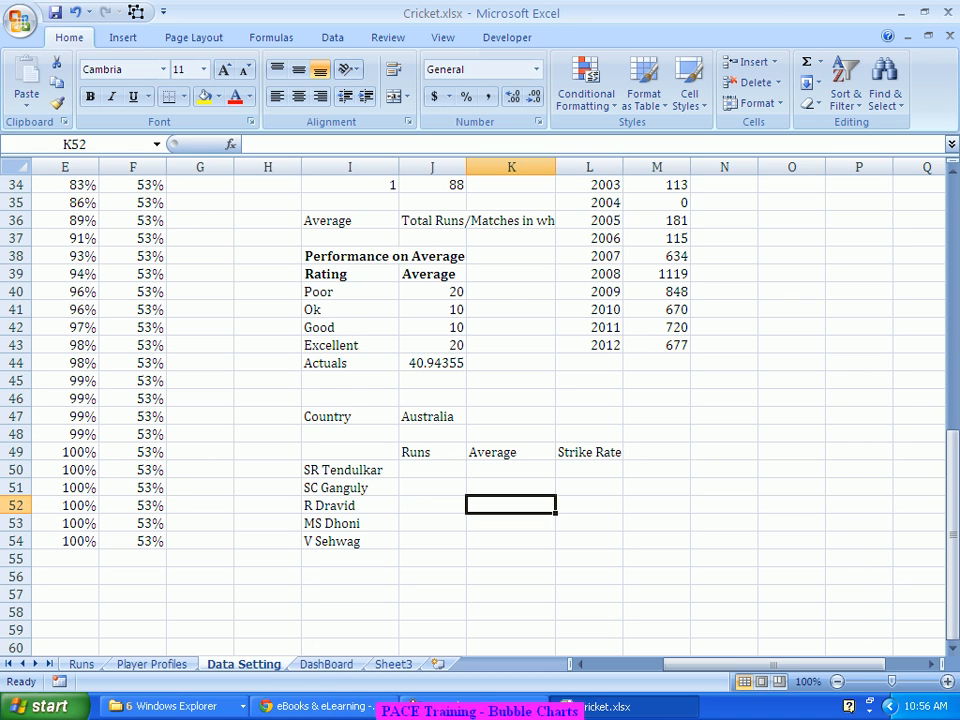
# Start a SUMIFS formula in cell J50 with column C (Runs) of the Runs sheet as the sum range.
pyautogui.click(432, 469)
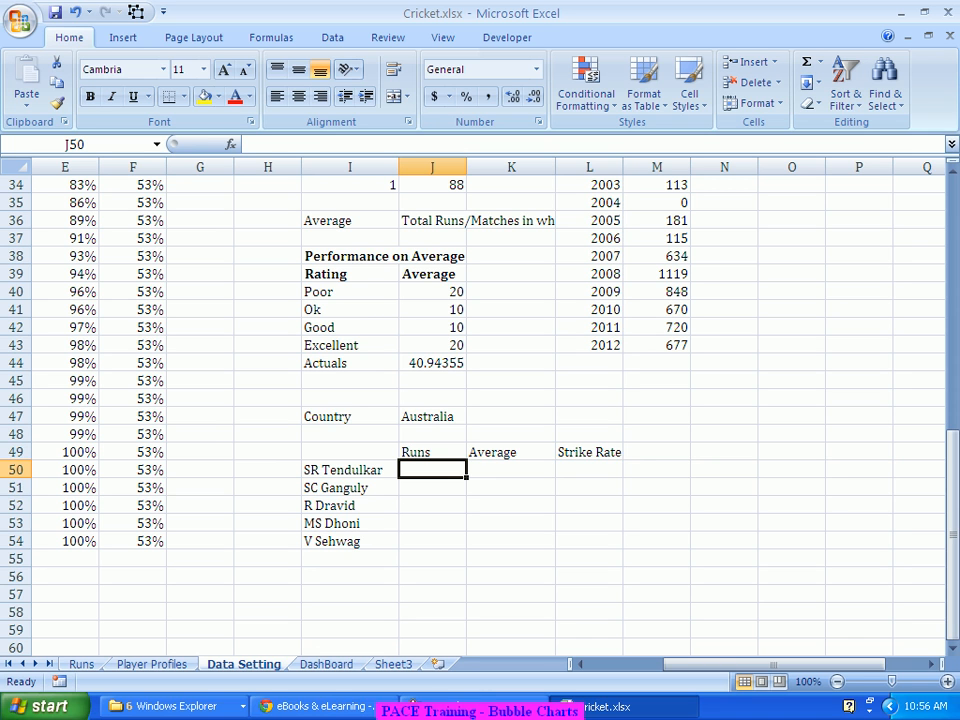
pyautogui.write('=S')
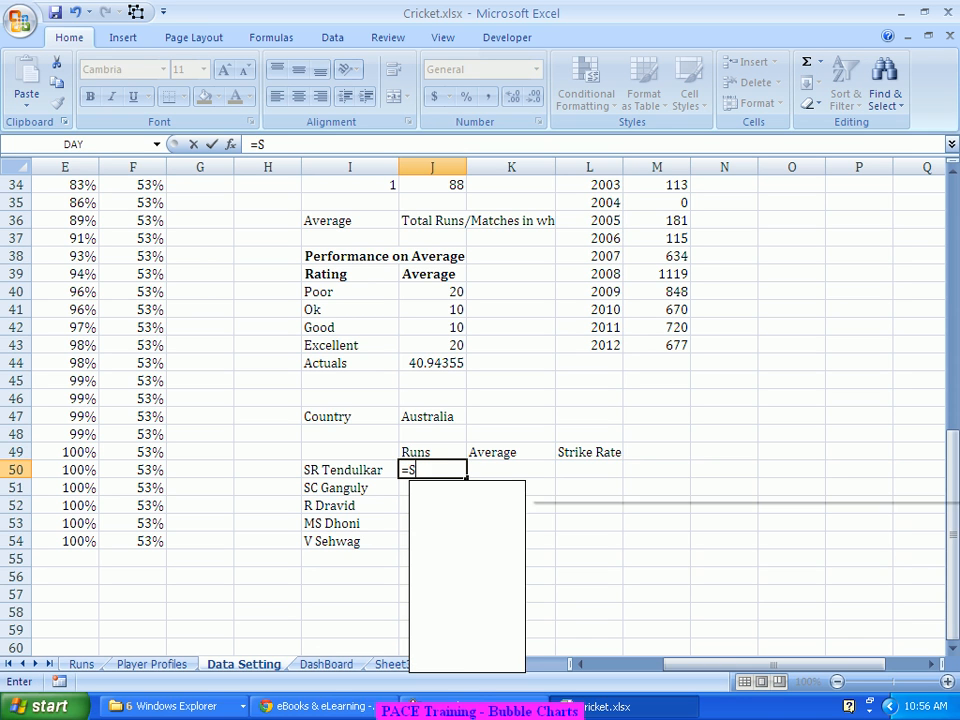
pyautogui.write('umif')
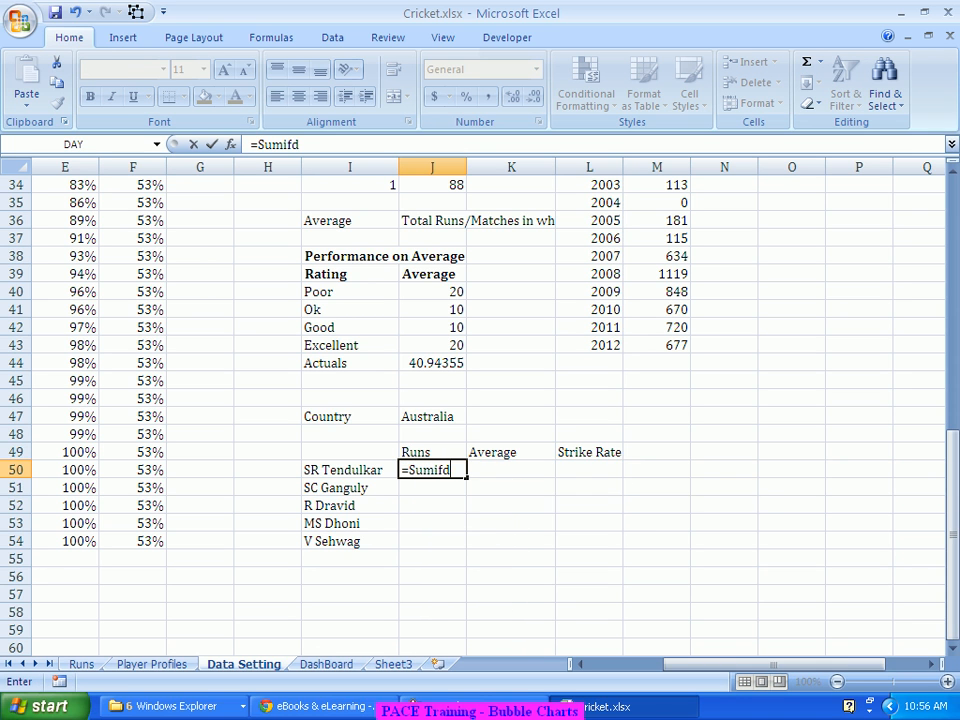
pyautogui.write('s')
pyautogui.press('Tab')
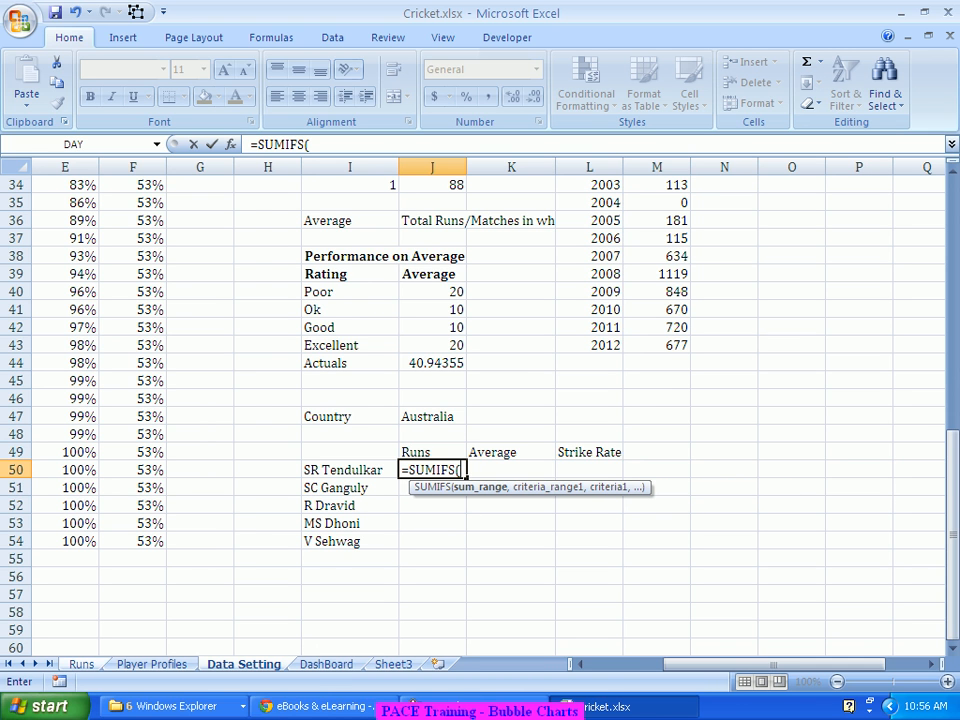
pyautogui.click(82, 664)
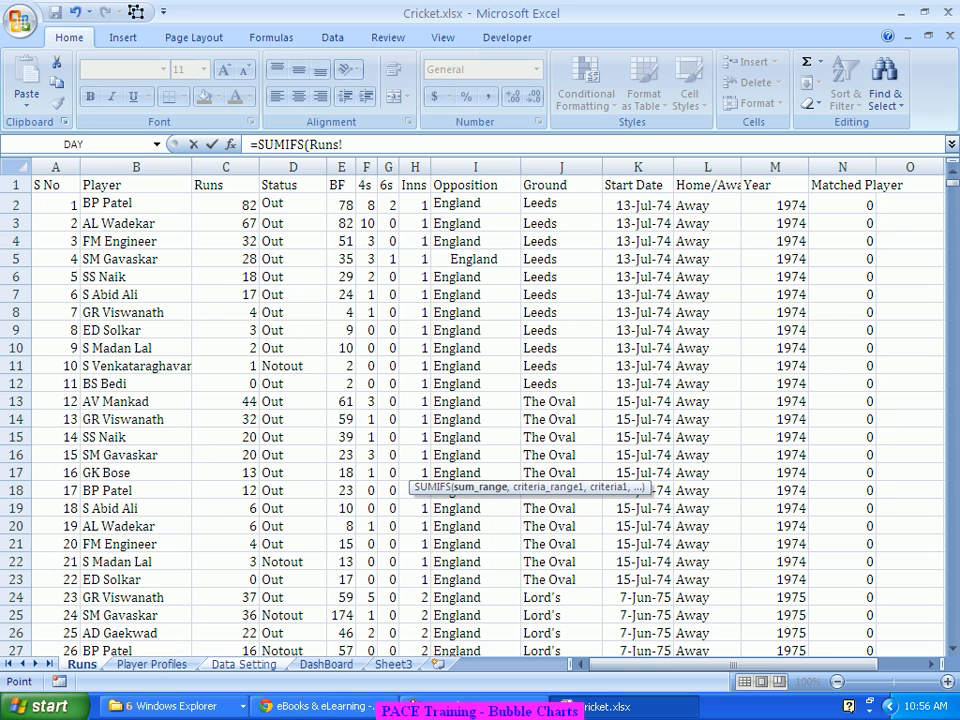
pyautogui.click(226, 167)
pyautogui.write(',')
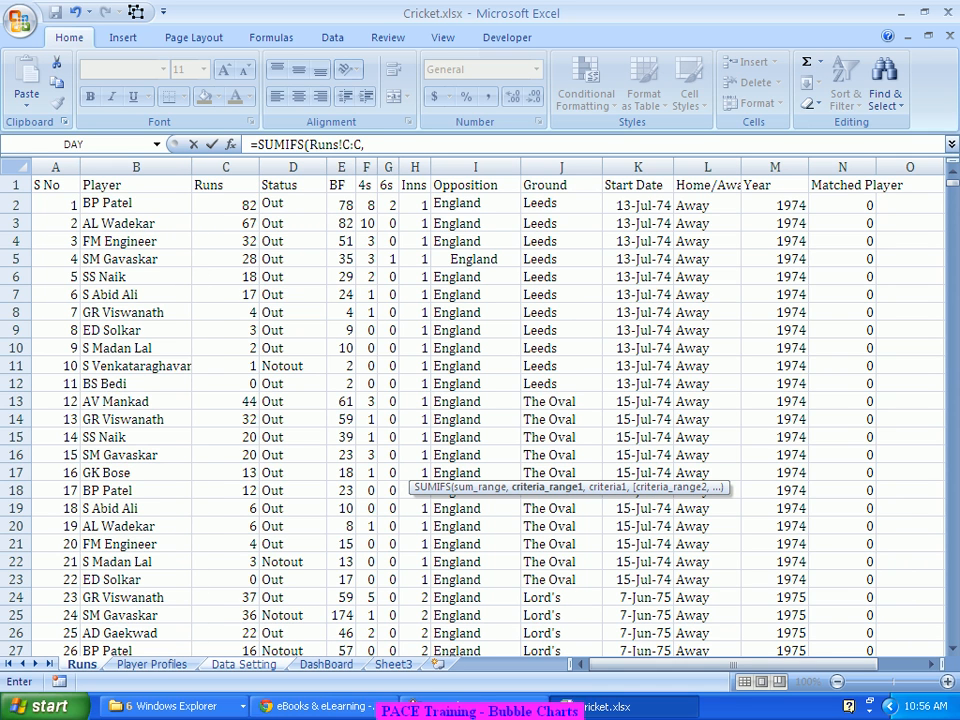
# Add column B (Player) of the Runs sheet as the first criteria range, matched to the player in $I50 of the Data Setting sheet.
pyautogui.click(136, 167)
pyautogui.write(',')
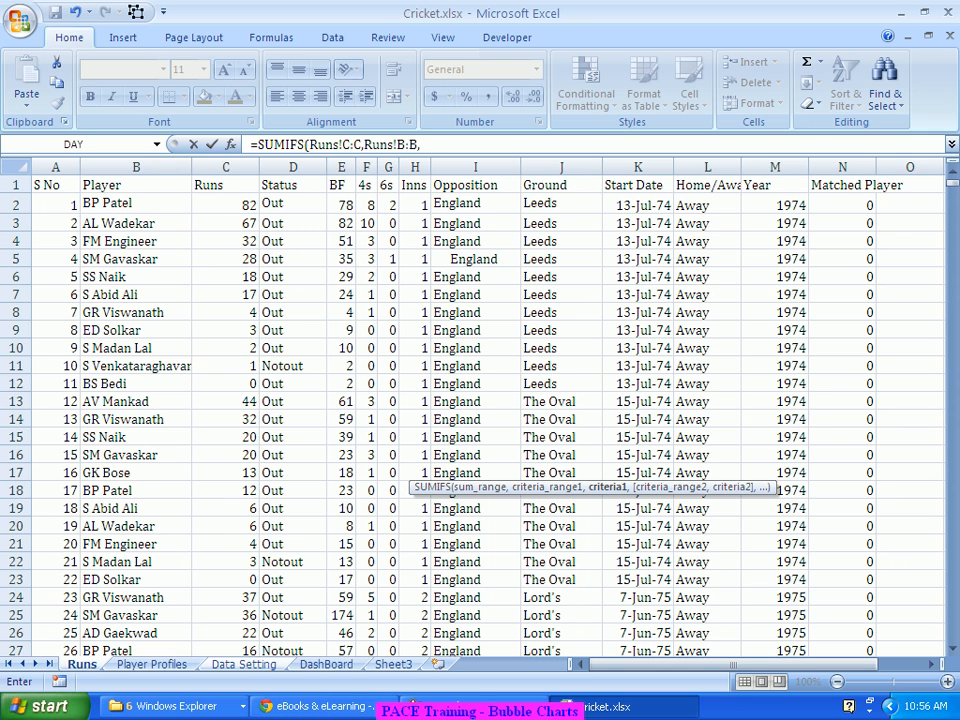
pyautogui.click(244, 664)
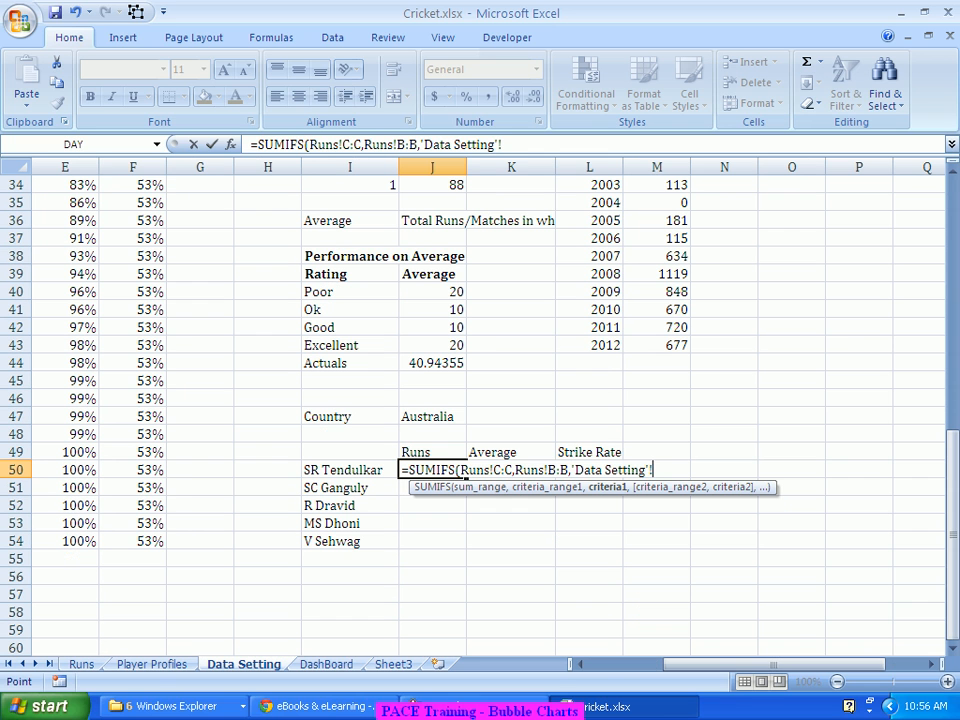
pyautogui.click(350, 470)
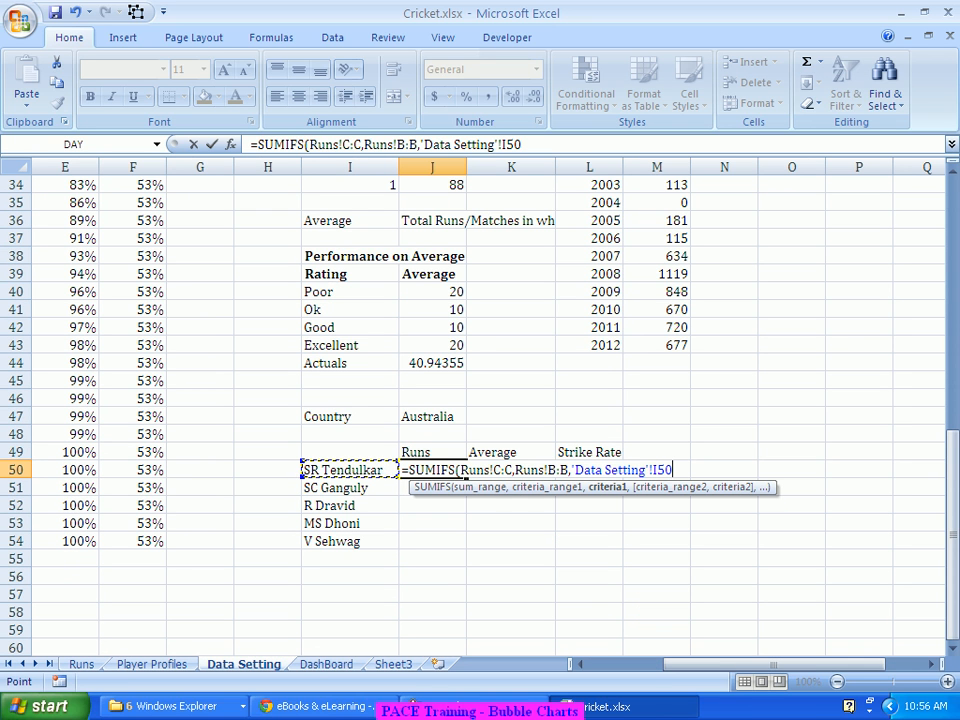
pyautogui.click(502, 145)
pyautogui.write('$I50')
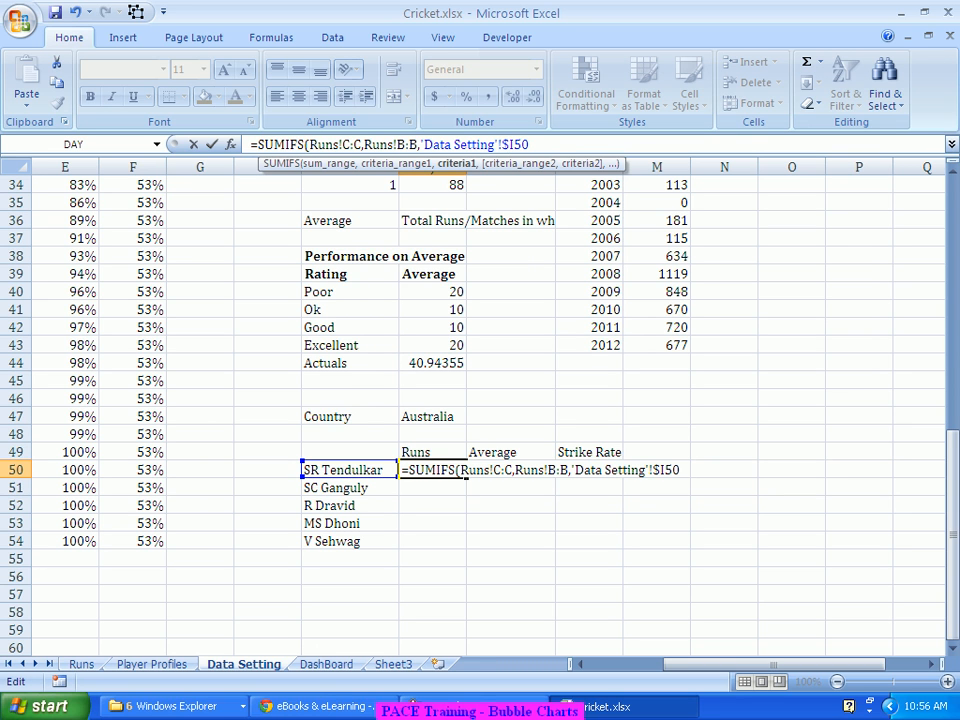
pyautogui.write(',')
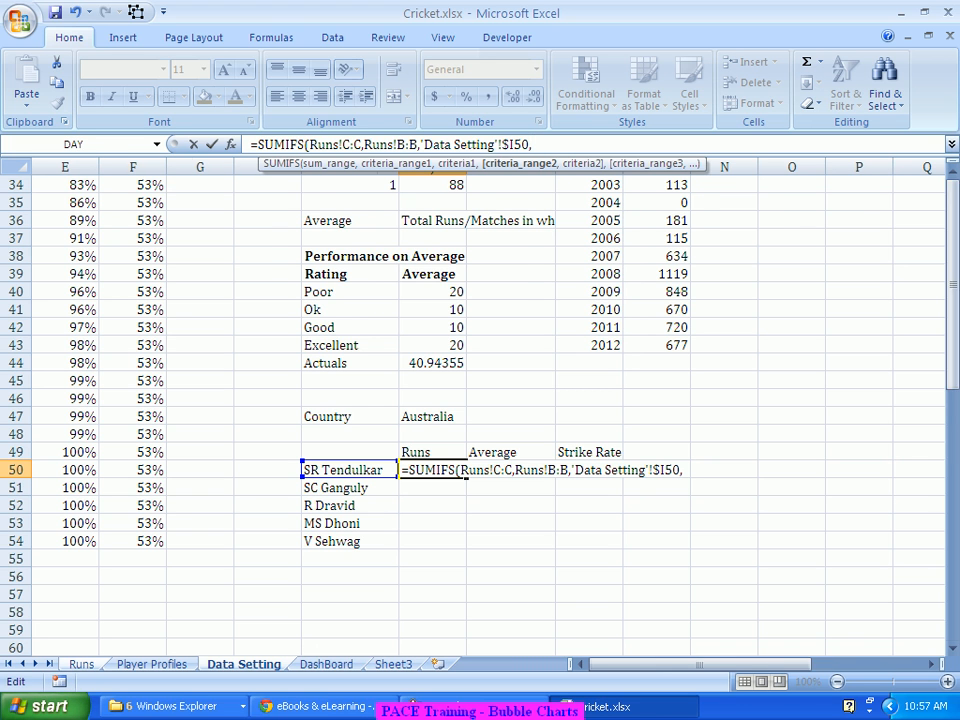
# Complete the SUMIFS formula with column I (Opposition) of the Runs sheet matched to the country in $J$47 of the Data Setting sheet.
pyautogui.click(81, 664)
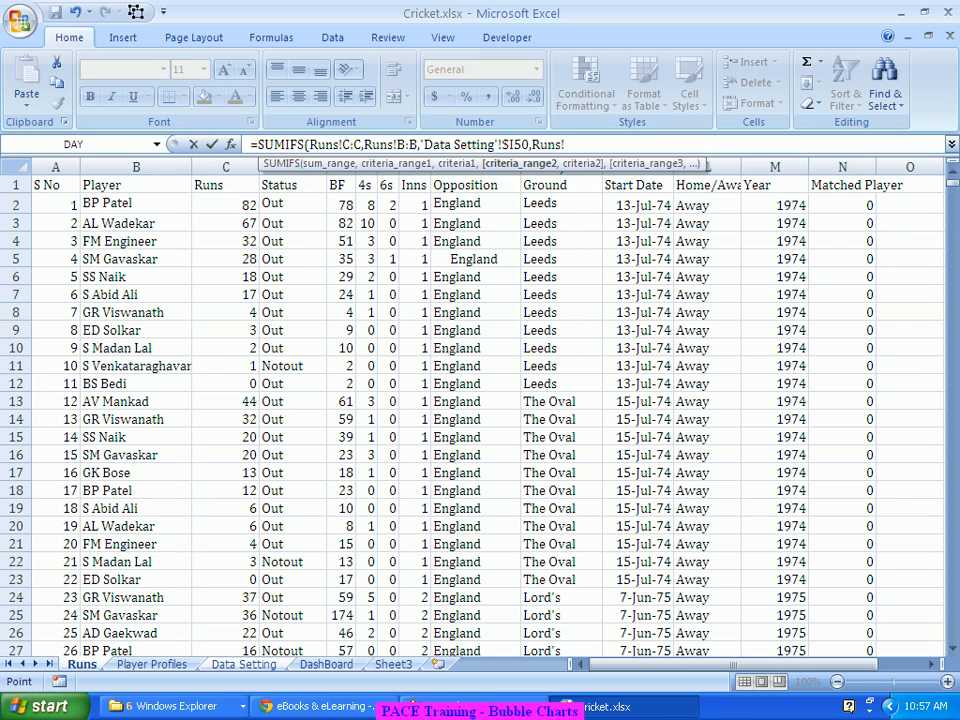
pyautogui.scroll(-8, 470, 420)
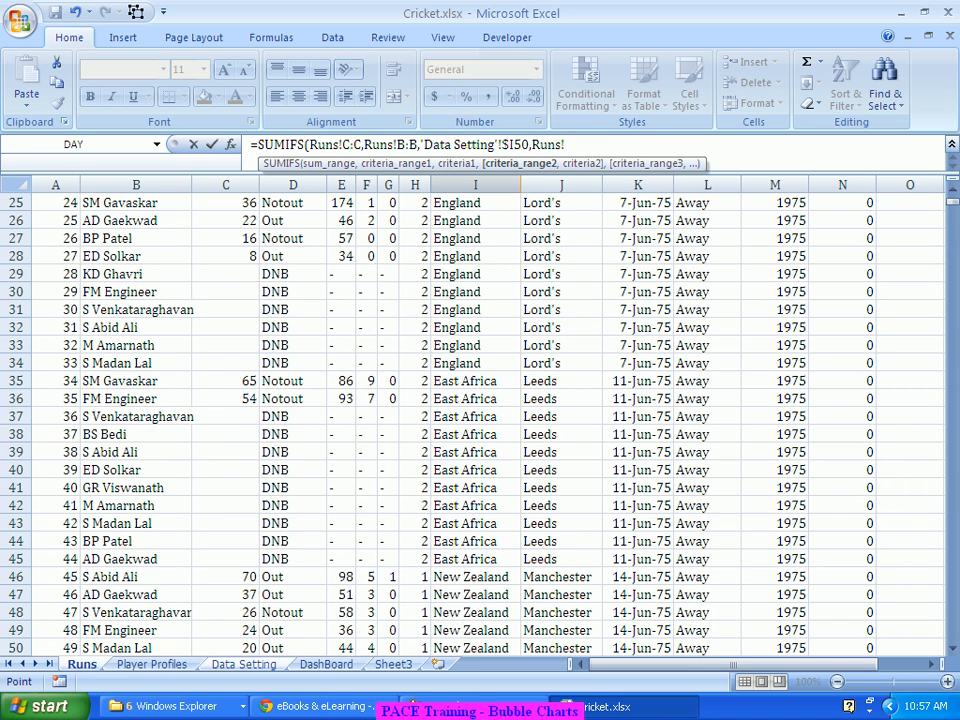
pyautogui.click(476, 185)
pyautogui.write(',')
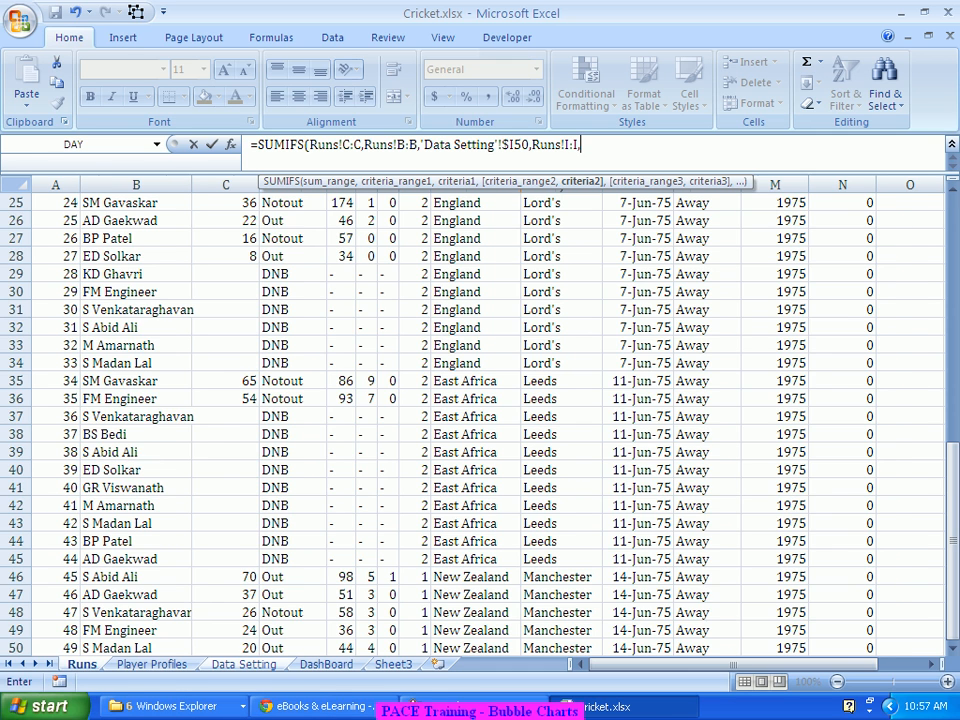
pyautogui.click(244, 664)
pyautogui.click(432, 434)
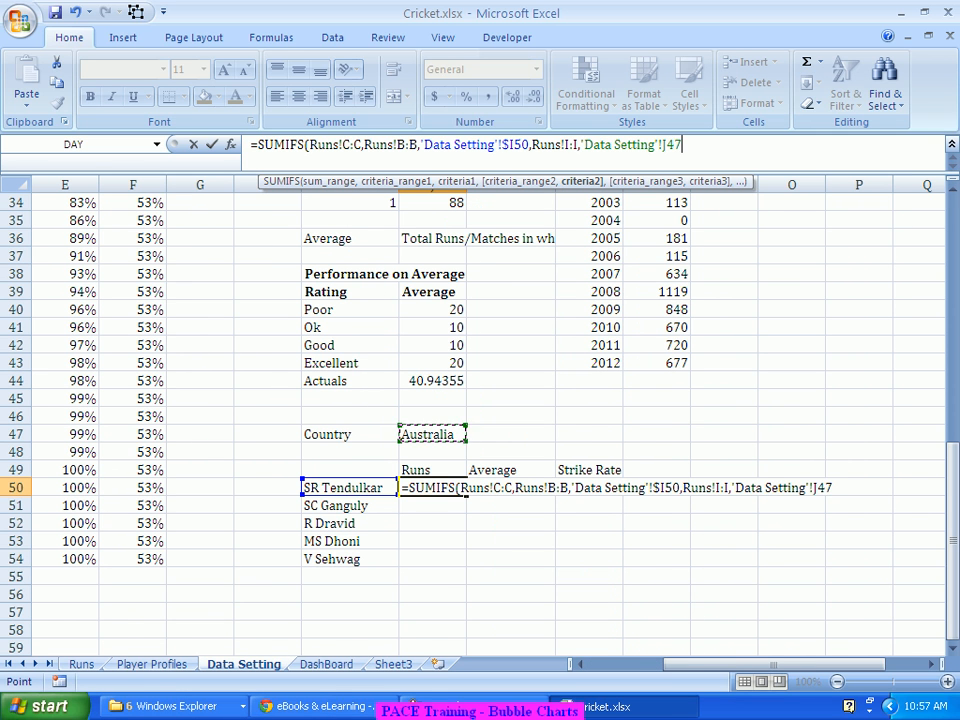
pyautogui.press('F4')
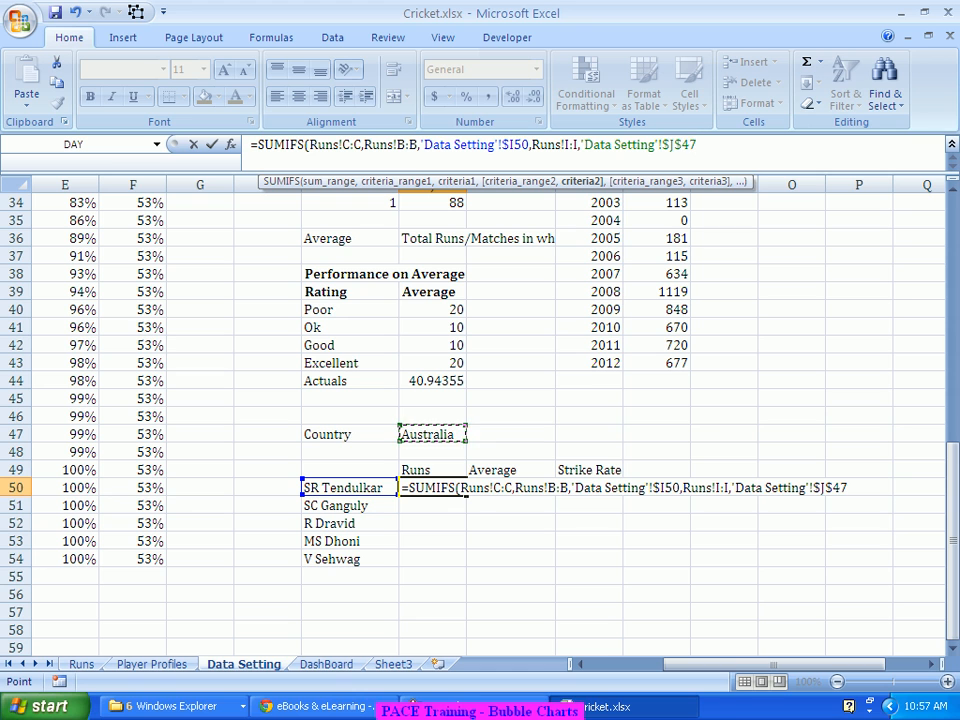
pyautogui.write(')')
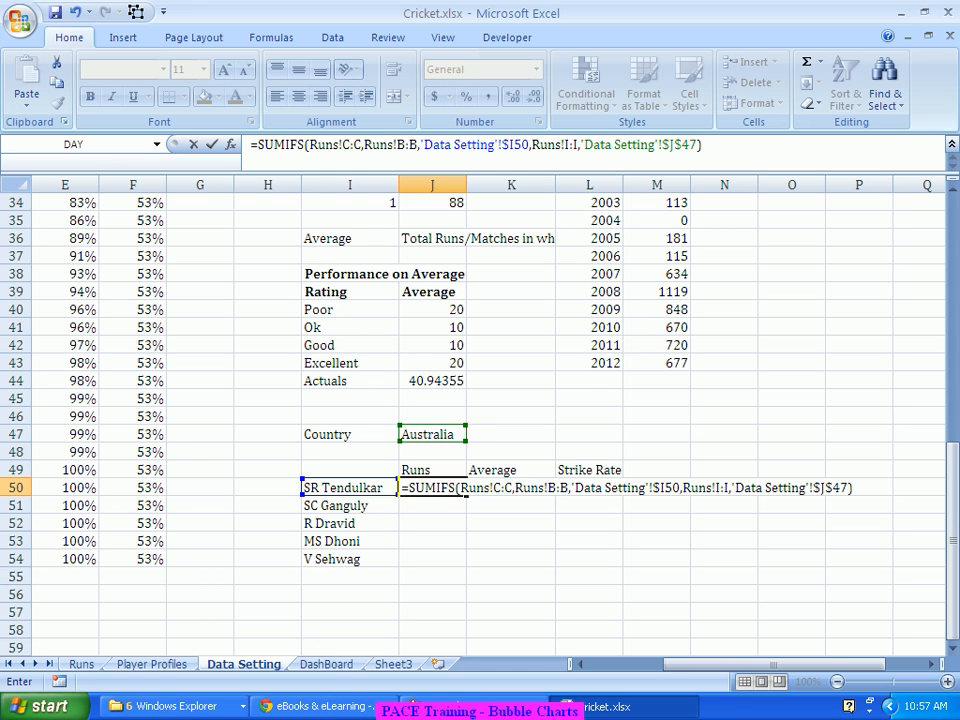
pyautogui.press('Return')
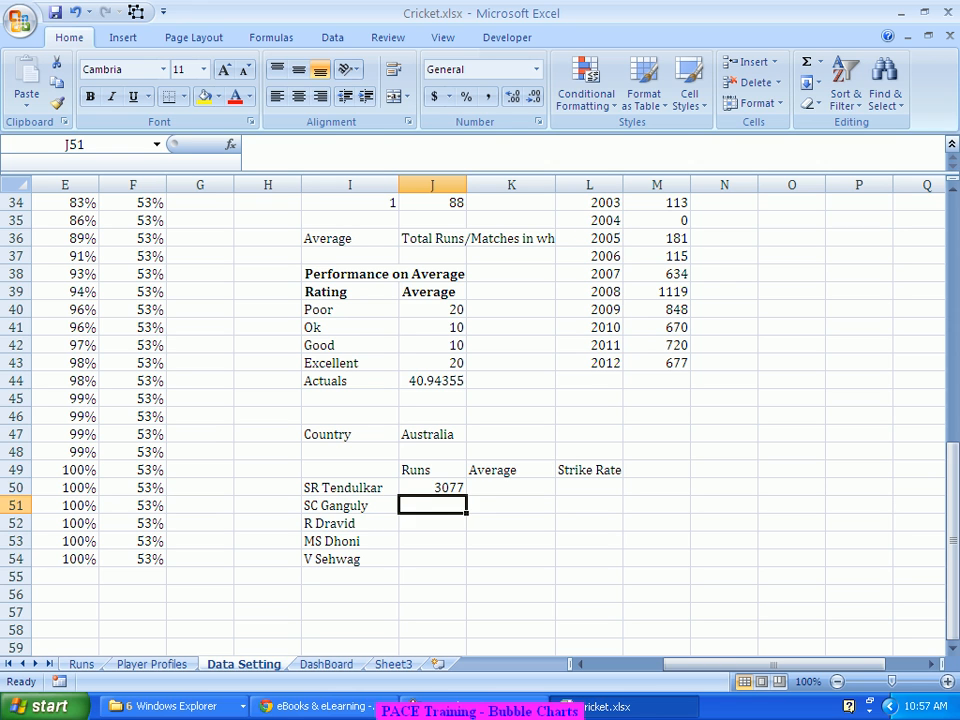
# Fill the SUMIFS formula from J50 down to J54 for the remaining four players.
pyautogui.click(432, 488)
pyautogui.moveTo(465, 495); pyautogui.dragTo(465, 562)
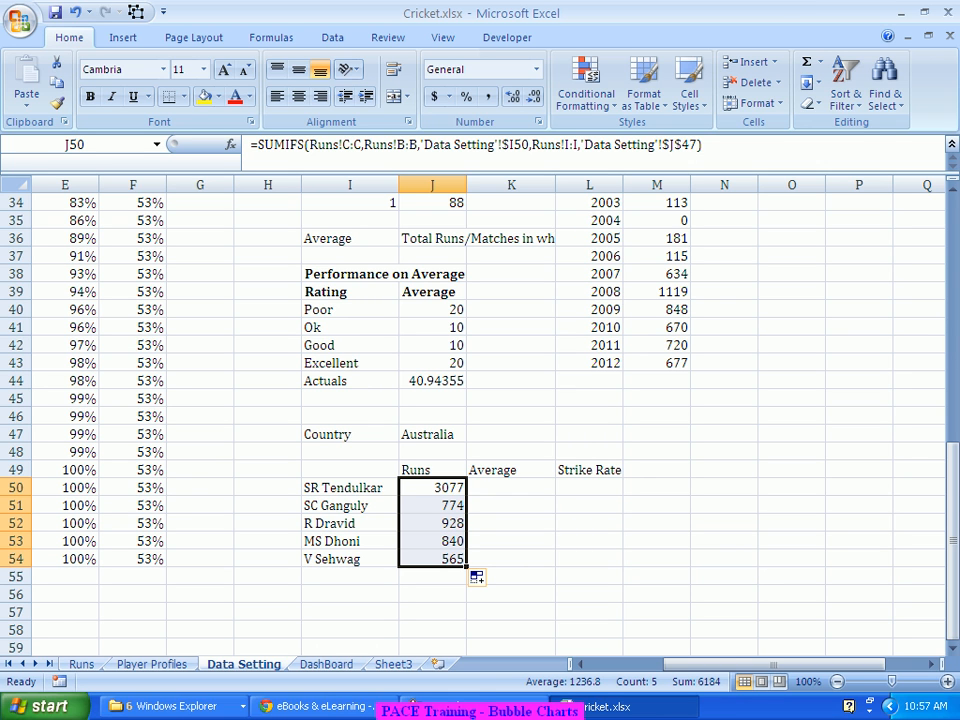
pyautogui.click(507, 485)
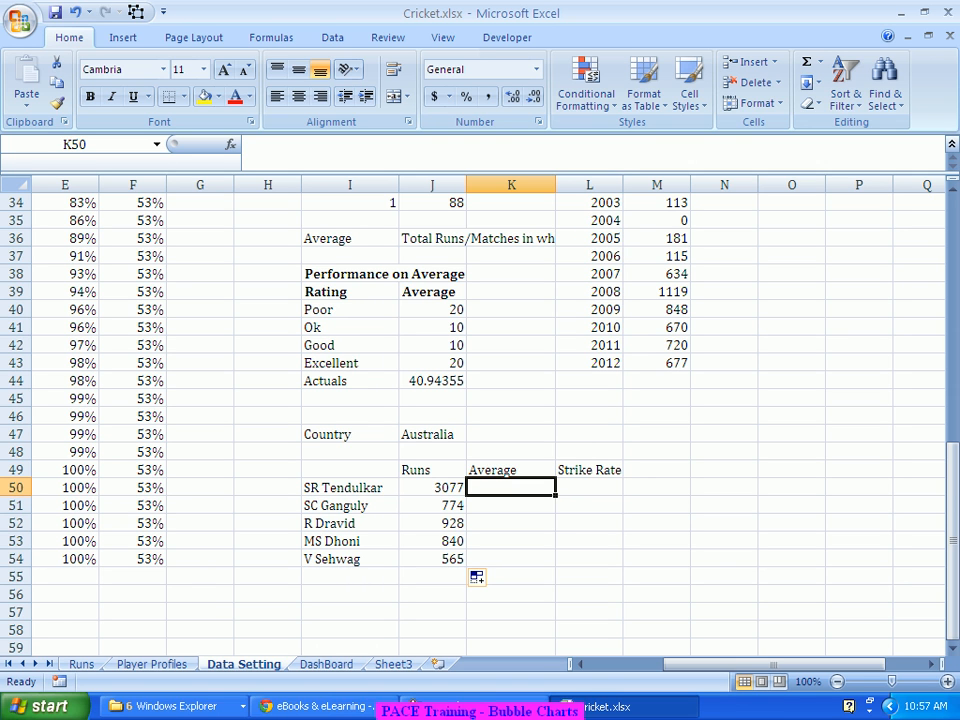
# Start a formula in cell K50 dividing J50 by a COUNTIFS whose first criteria range is column B of the Runs sheet.
pyautogui.write('=')
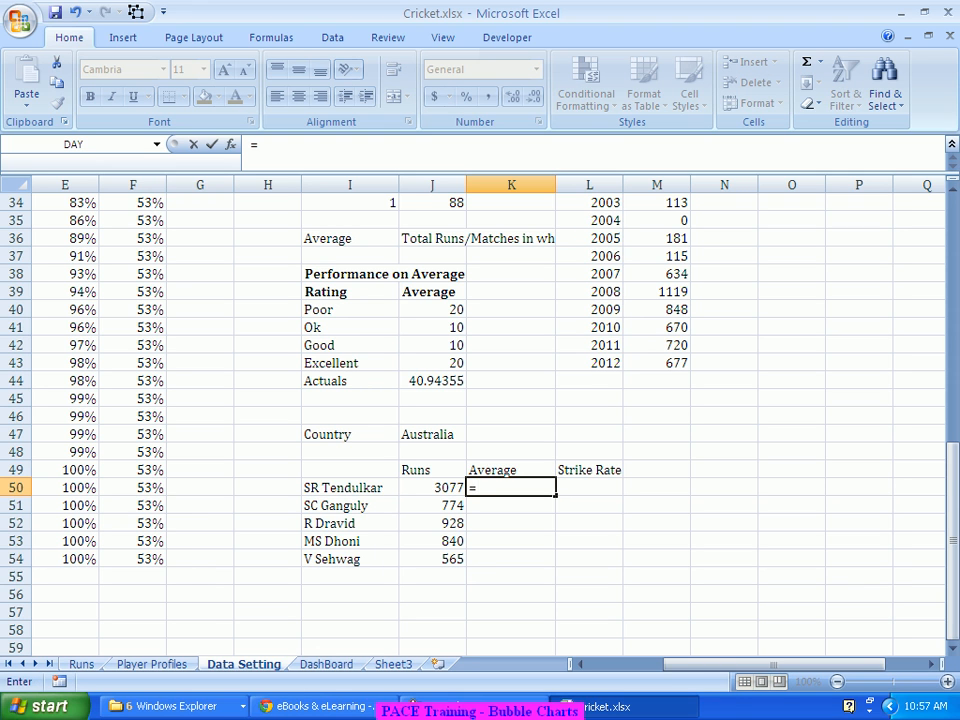
pyautogui.press('Left')
pyautogui.write('Co')
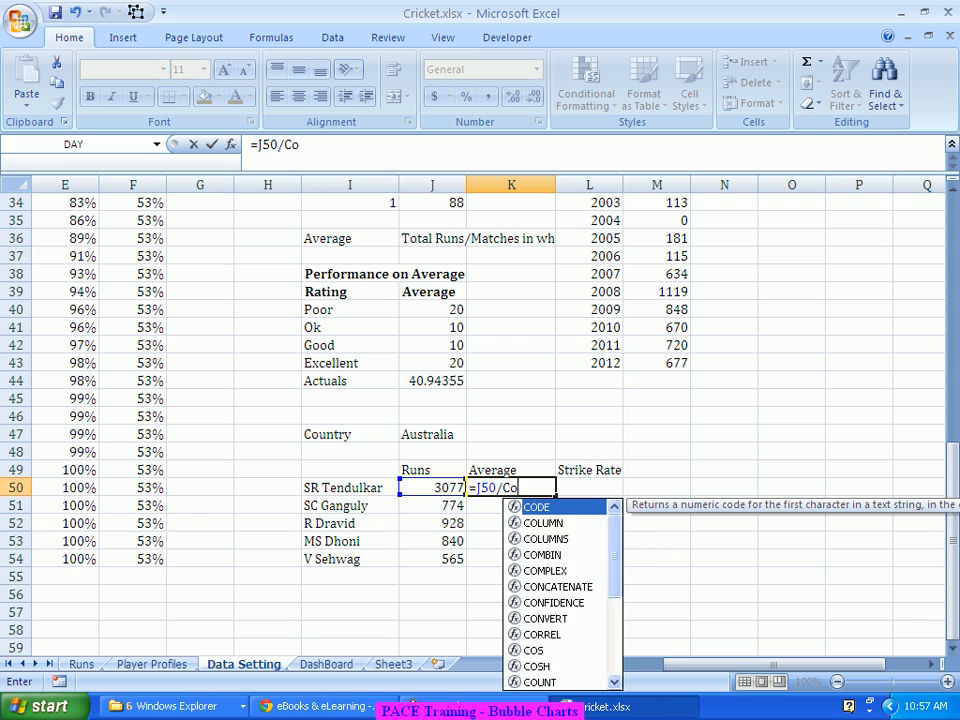
pyautogui.write('untifs')
pyautogui.press('Tab')
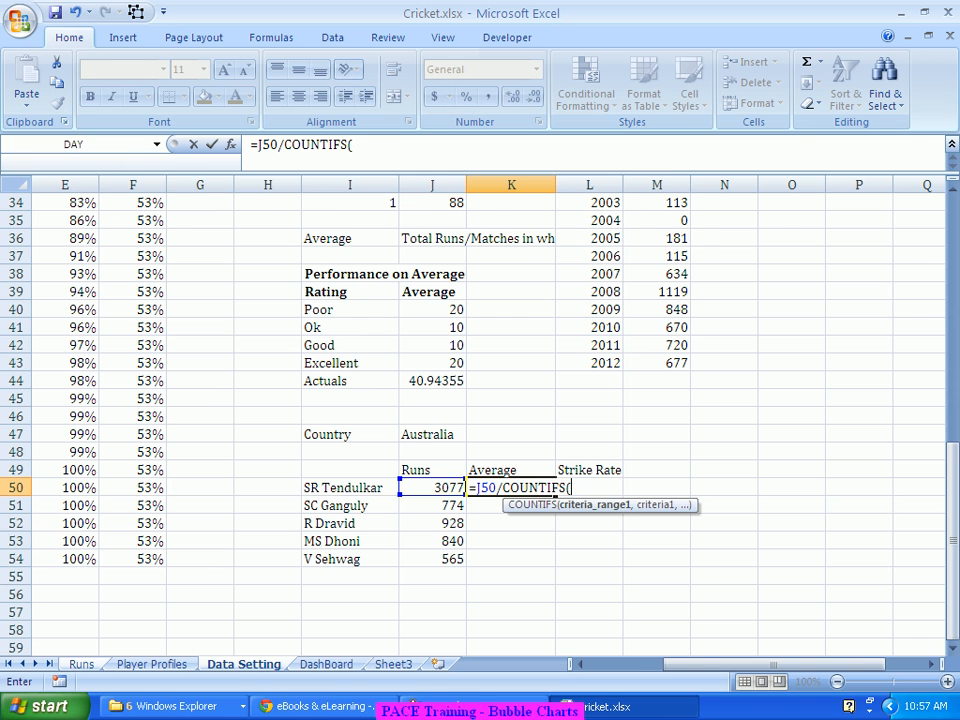
pyautogui.hotkey('ctrl', 'pageup')
pyautogui.hotkey('ctrl', 'pageup')
pyautogui.click(144, 184)
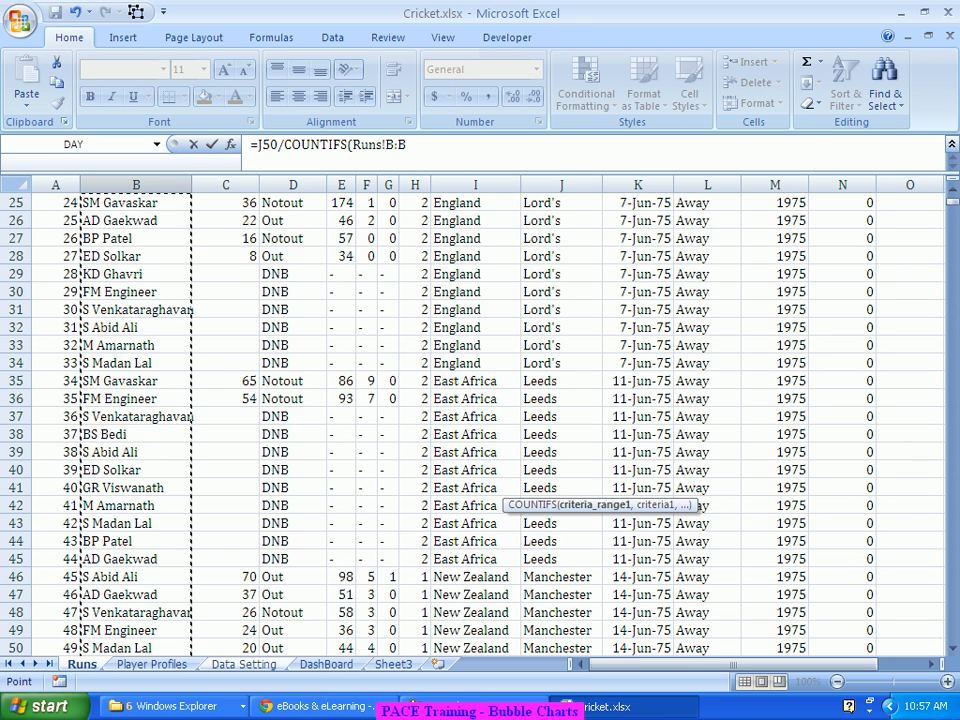
# Match the first COUNTIFS criteria range to the player in $I50 of the Data Setting sheet, with the column locked.
pyautogui.write(',')
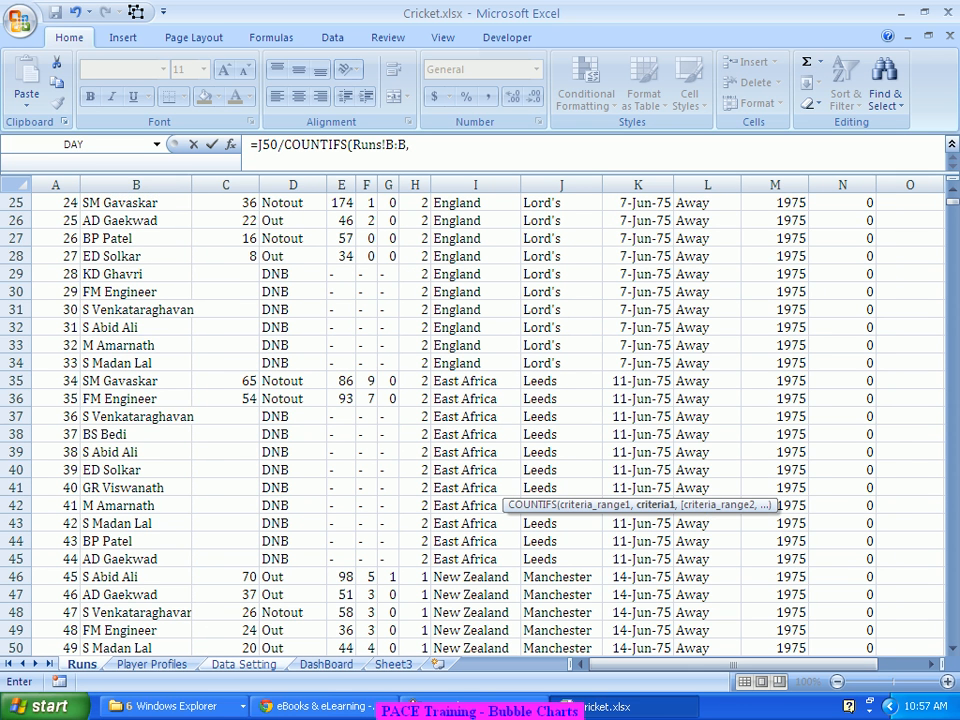
pyautogui.hotkey('ctrl', 'pagedown')
pyautogui.hotkey('ctrl', 'pagedown')
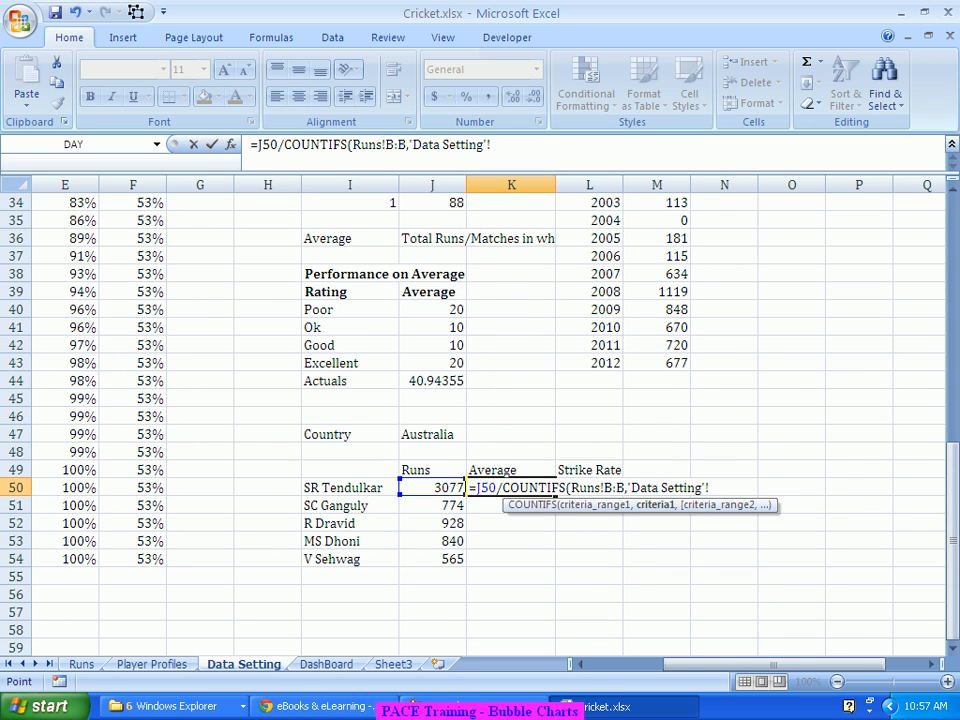
pyautogui.click(350, 488)
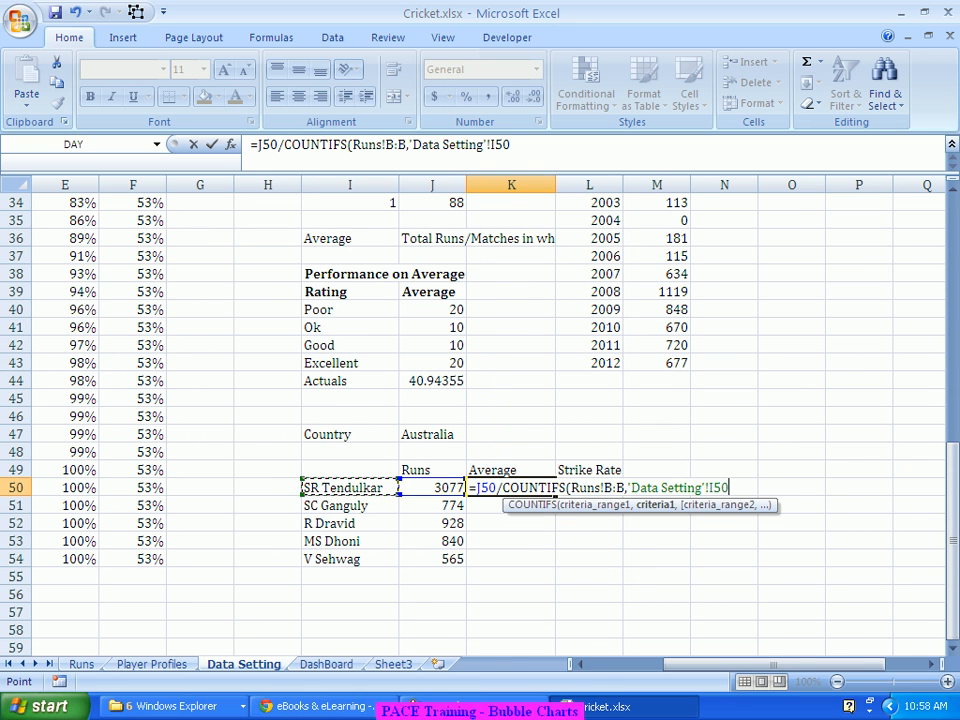
pyautogui.click(490, 144)
pyautogui.write('$')
pyautogui.press('End')
pyautogui.write(',')
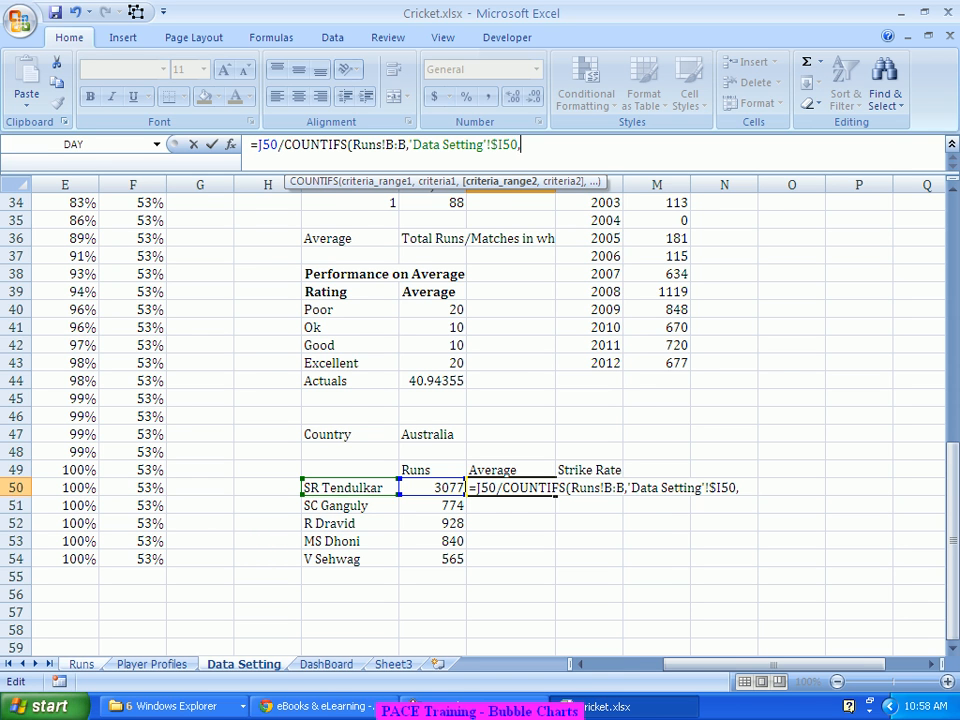
# Add column I of the Runs sheet as the second criteria range, matched to the country in $J$47 of the Data Setting sheet.
pyautogui.click(82, 664)
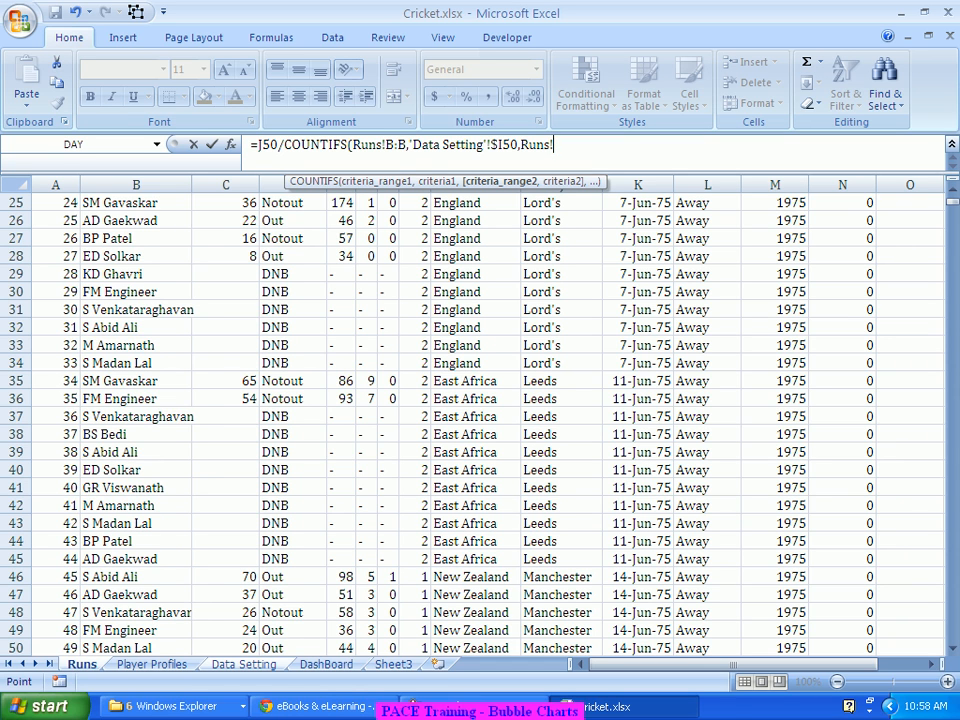
pyautogui.moveTo(478, 174); pyautogui.dragTo(478, 156)
pyautogui.click(476, 167)
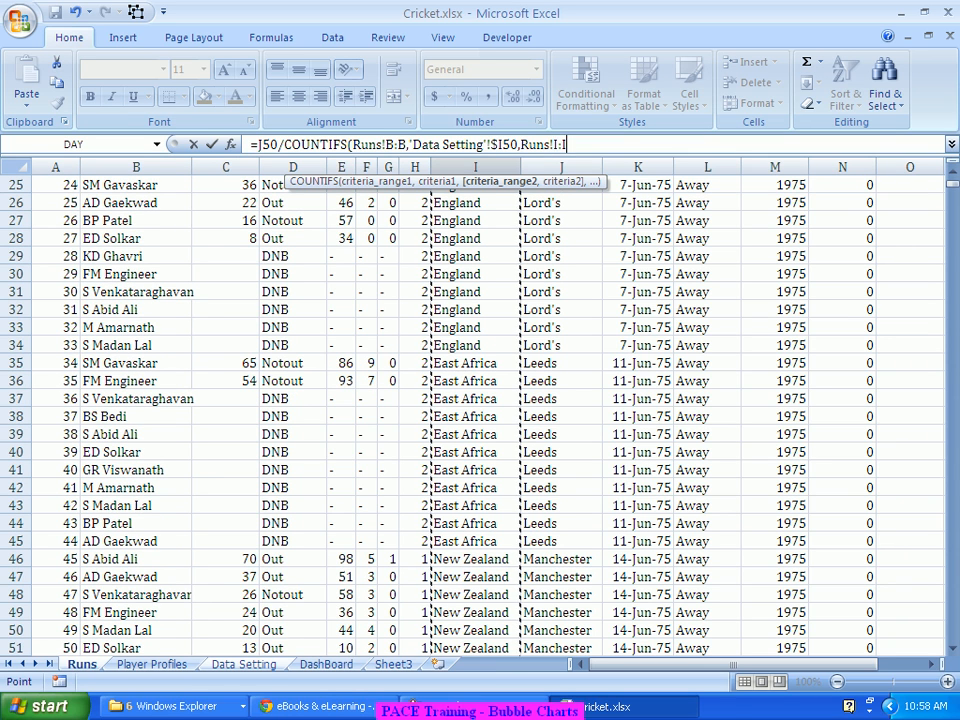
pyautogui.write(',')
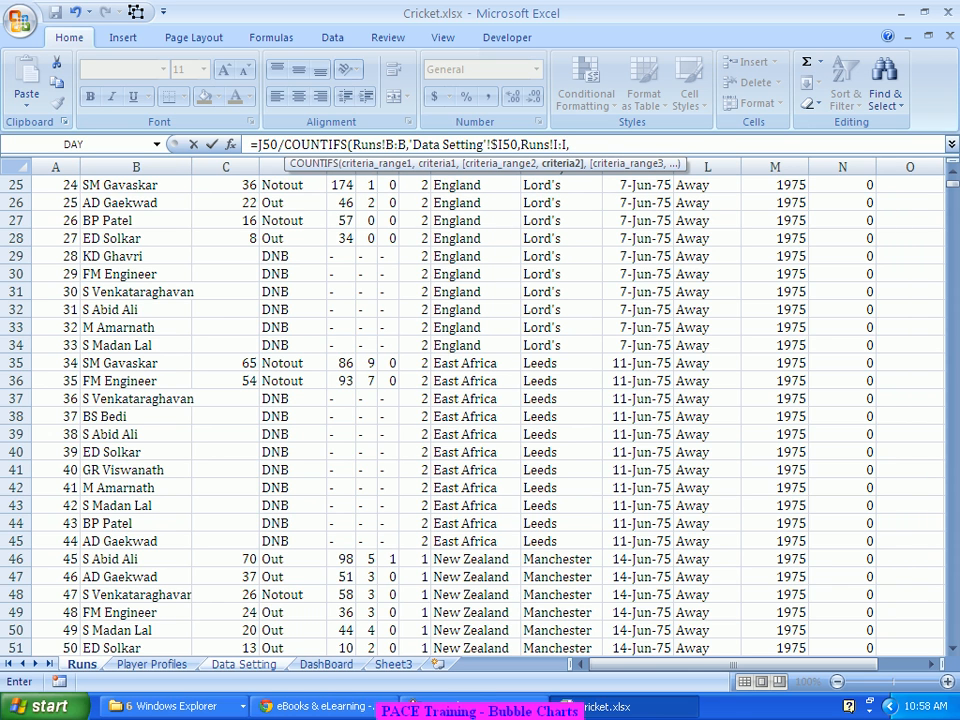
pyautogui.click(243, 664)
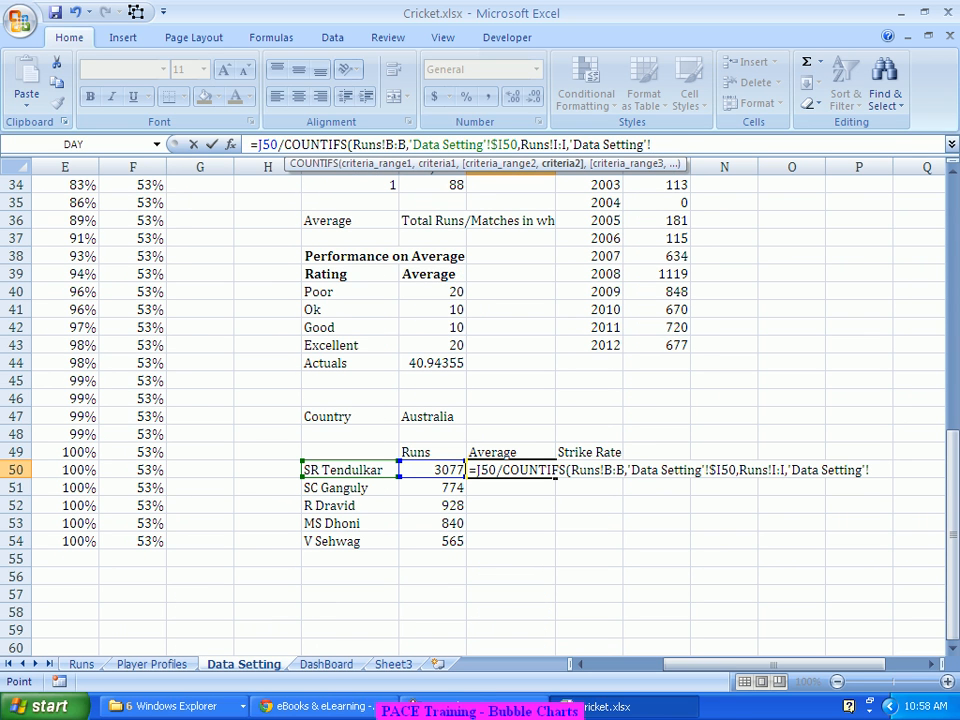
pyautogui.click(432, 416)
pyautogui.press('F4')
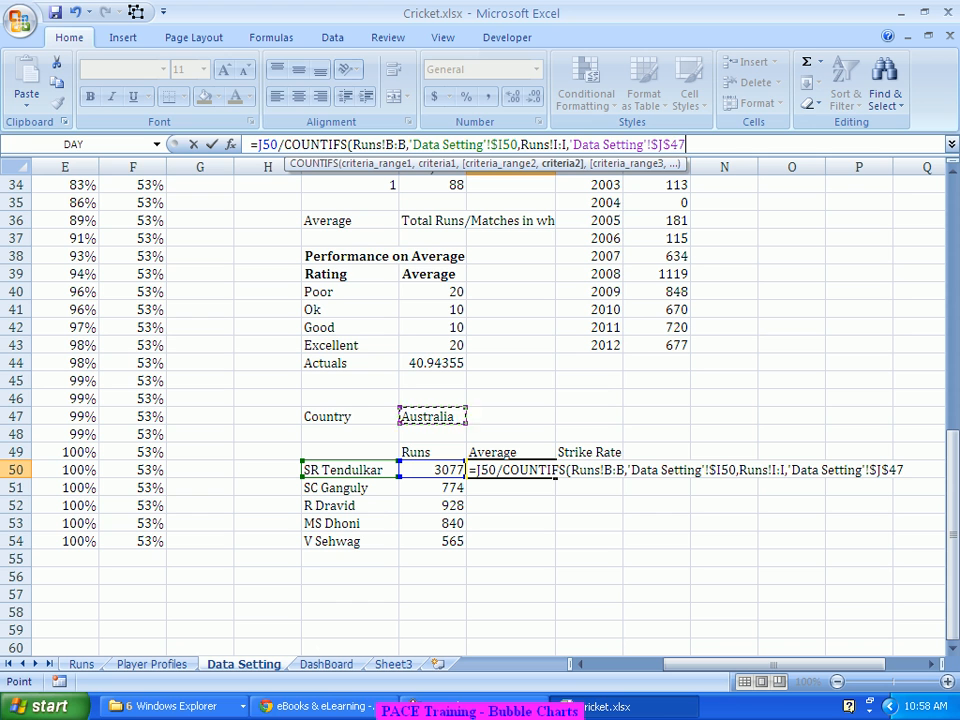
pyautogui.write(',')
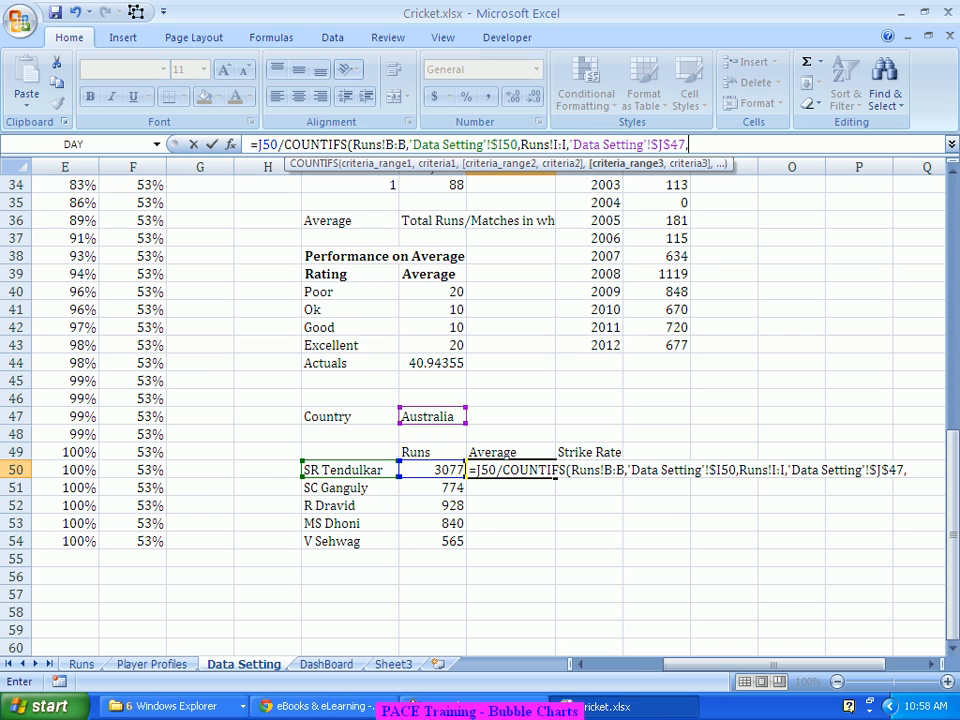
# Complete the COUNTIFS formula in K50 with column D of the Runs sheet matched to "Out".
pyautogui.click(81, 664)
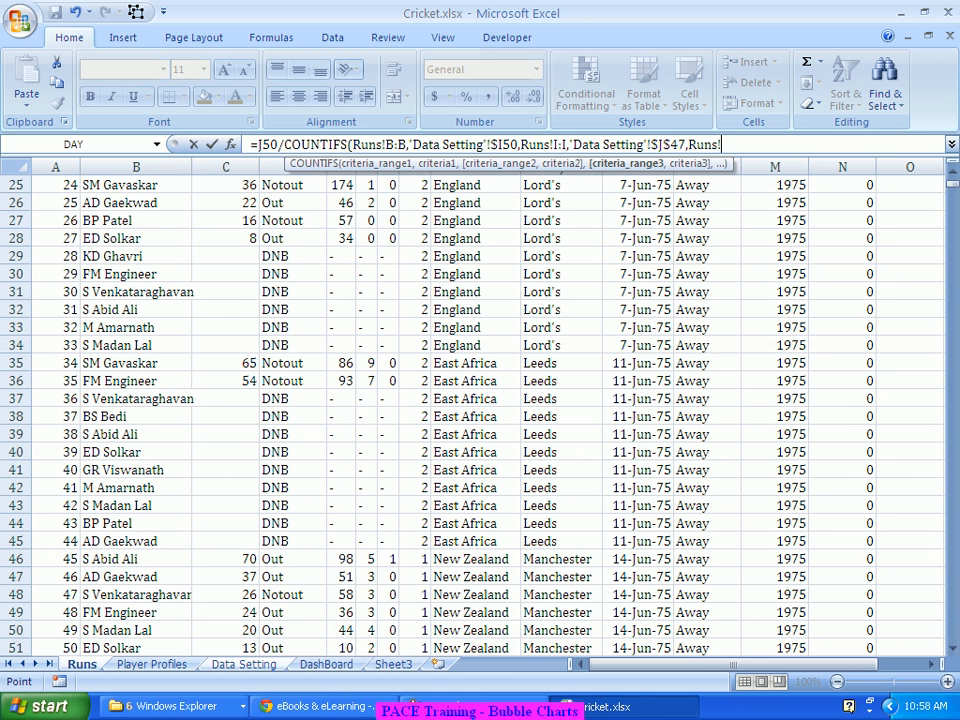
pyautogui.click(274, 168)
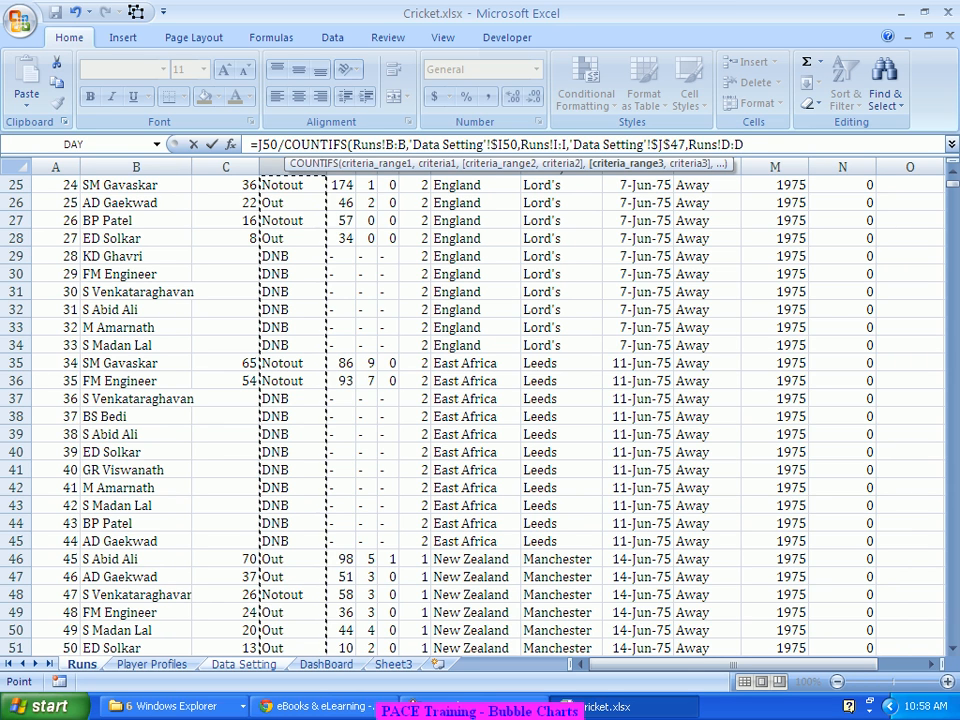
pyautogui.write(',"Out")')
pyautogui.press('Return')
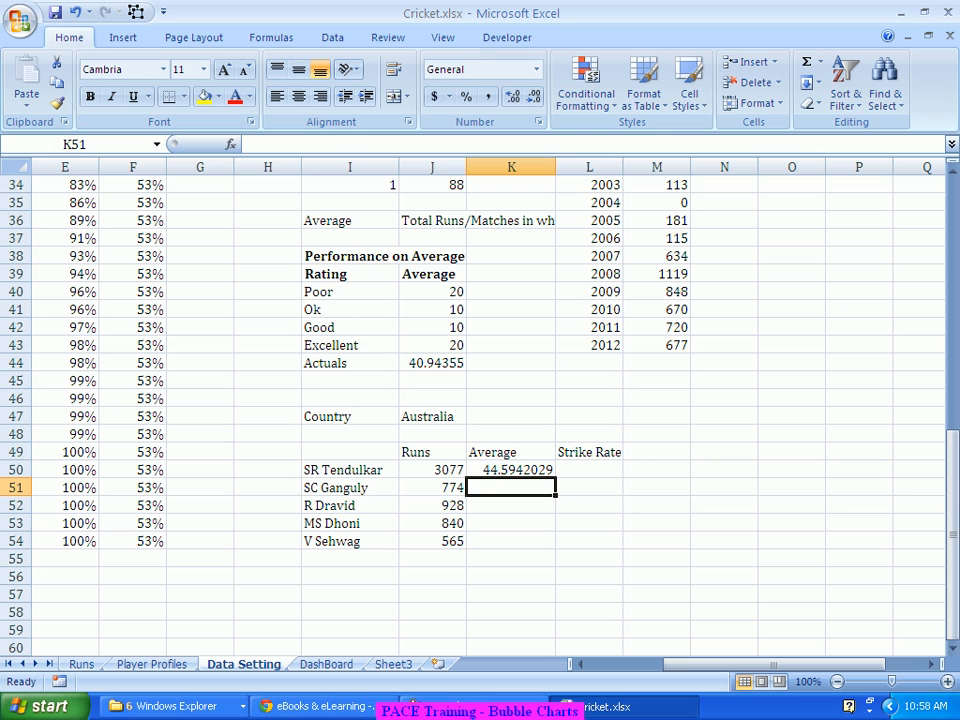
# Wrap the average formula in K50 in ROUND with 2 decimal places.
pyautogui.click(511, 470)
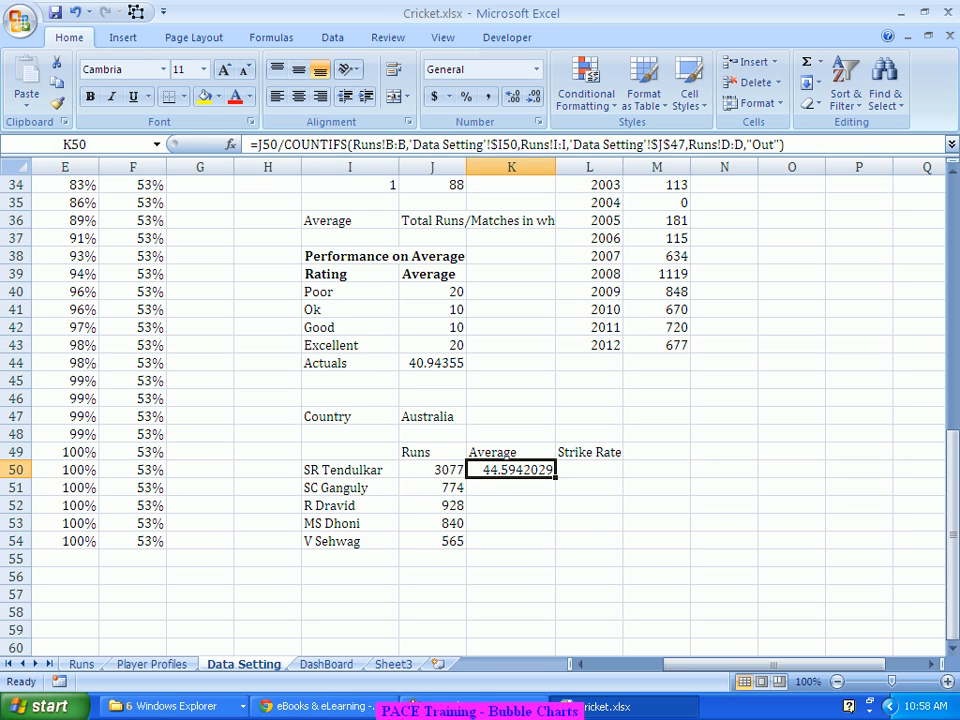
pyautogui.click(252, 145)
pyautogui.press('Right')
pyautogui.write('Round')
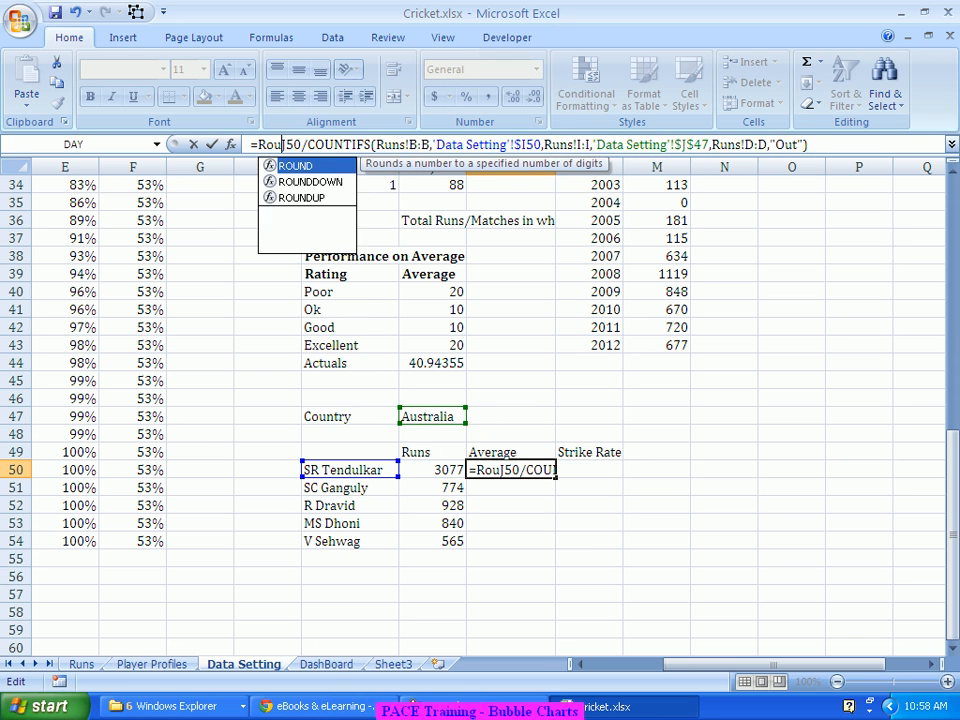
pyautogui.write('(')
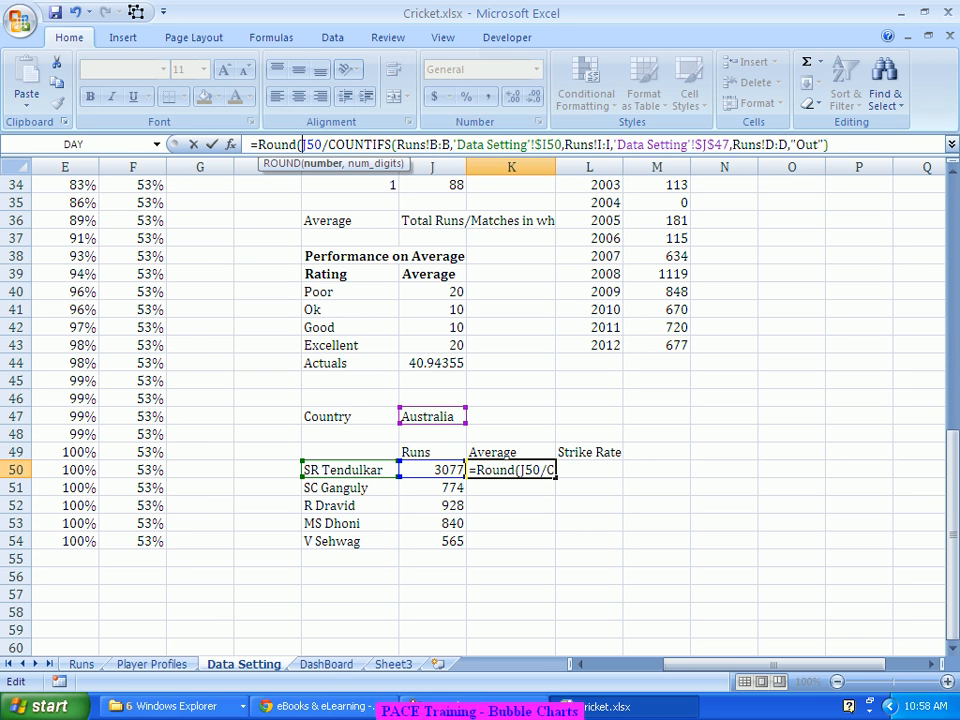
pyautogui.press('End')
pyautogui.write('),2)')
pyautogui.press('Return')
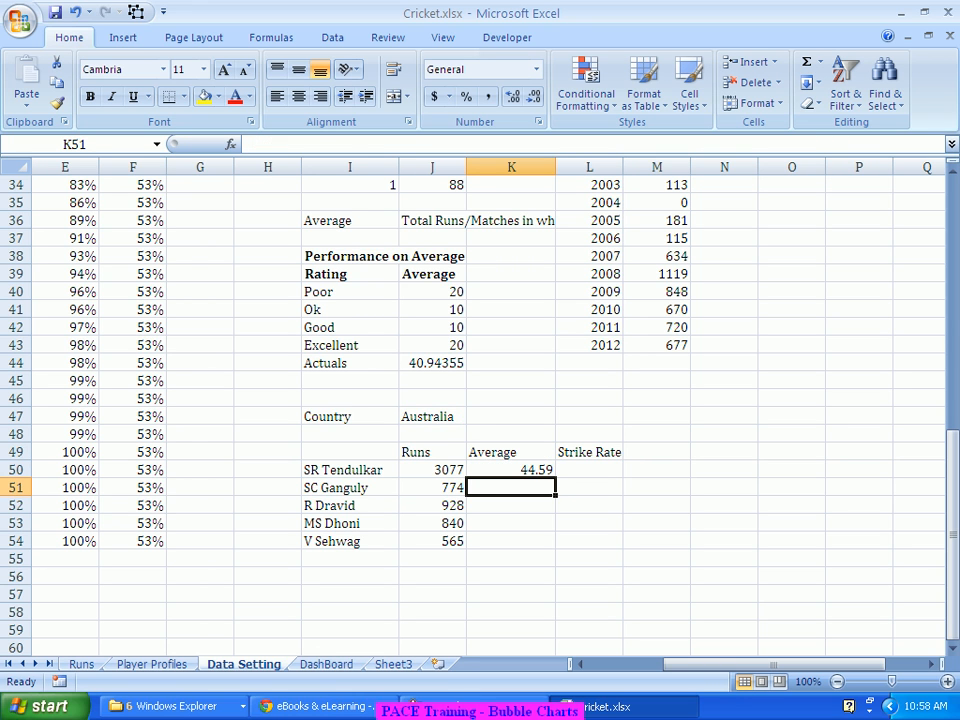
# Fill the rounded average formula from K50 down to K54 and check the copied formulas.
pyautogui.press('Up')
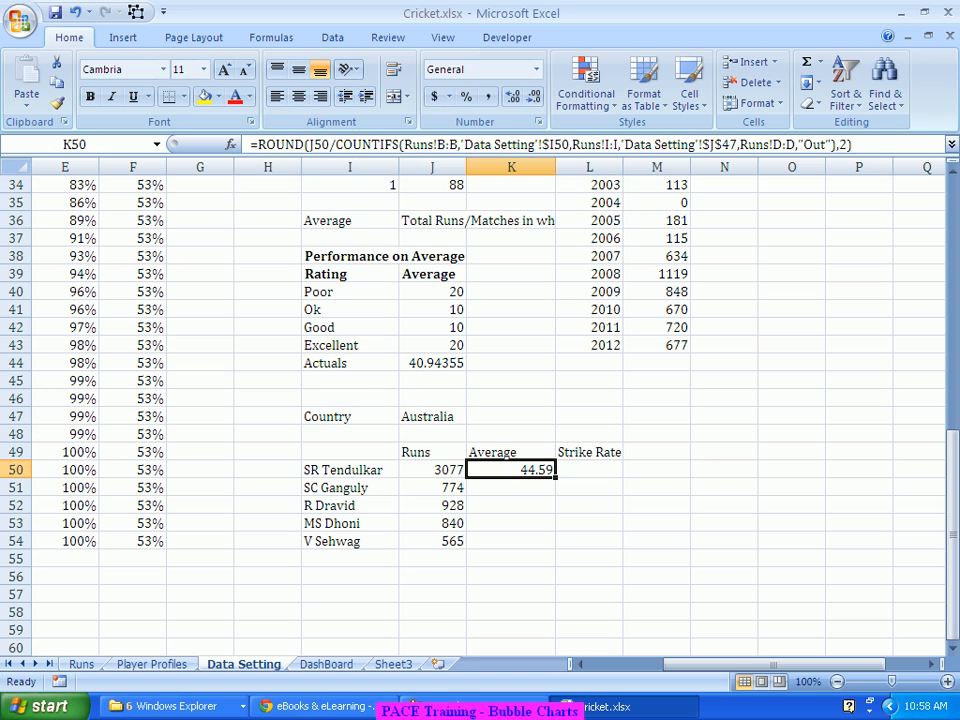
pyautogui.doubleClick(556, 478)
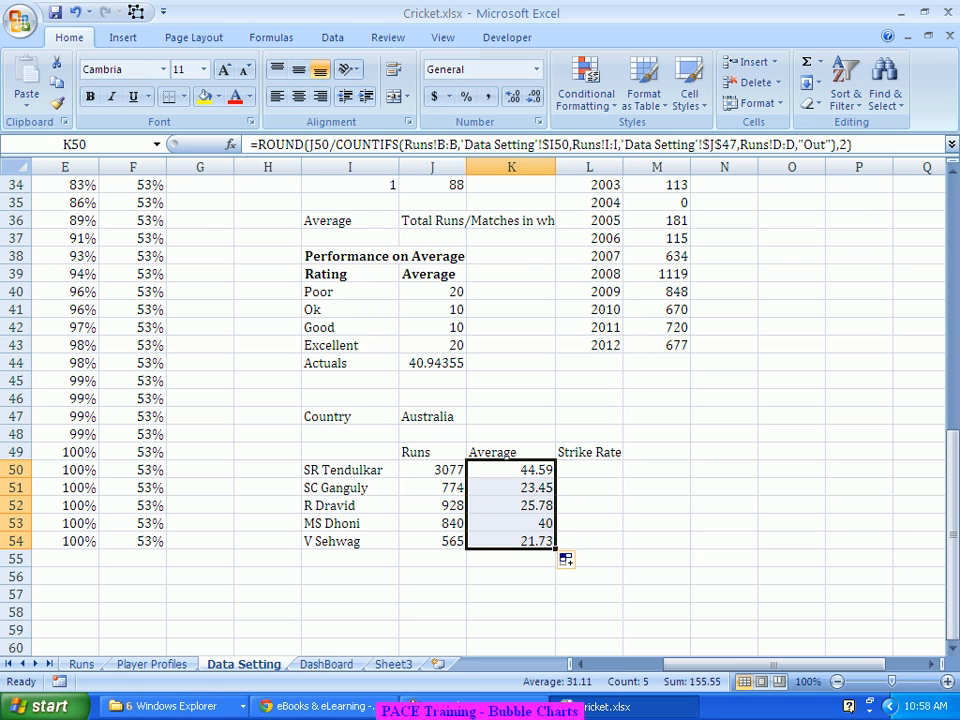
pyautogui.press('Down')
pyautogui.press('Down')
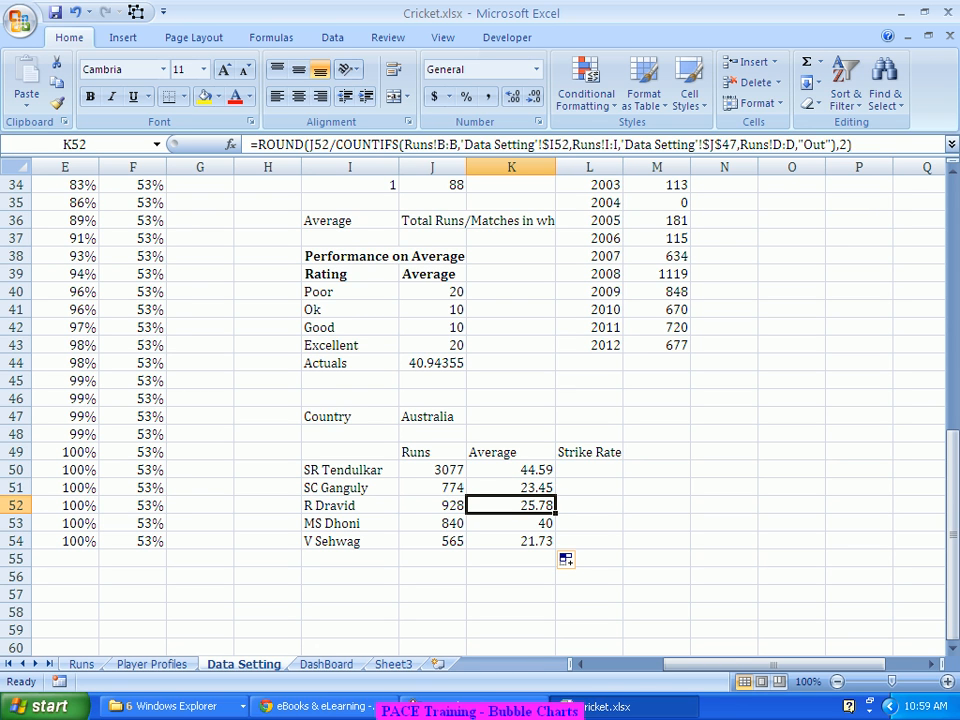
# Copy the SUMIFS expression from the formula in cell J50, without its equals sign.
pyautogui.click(589, 470)
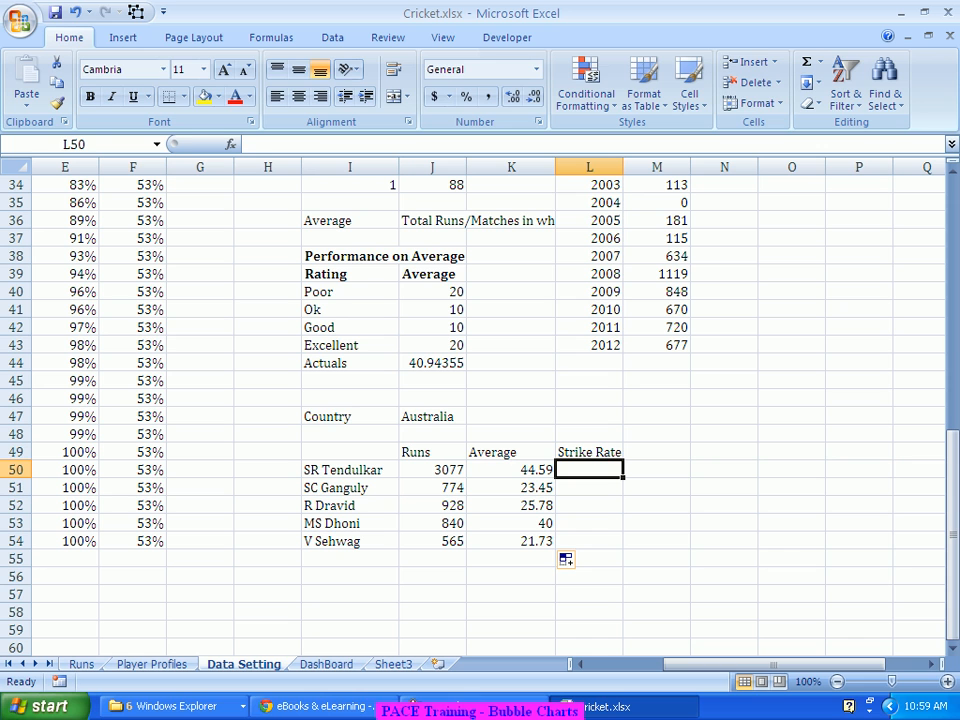
pyautogui.write('=')
pyautogui.press('Escape')
pyautogui.click(432, 470)
pyautogui.moveTo(714, 145); pyautogui.dragTo(257, 145)
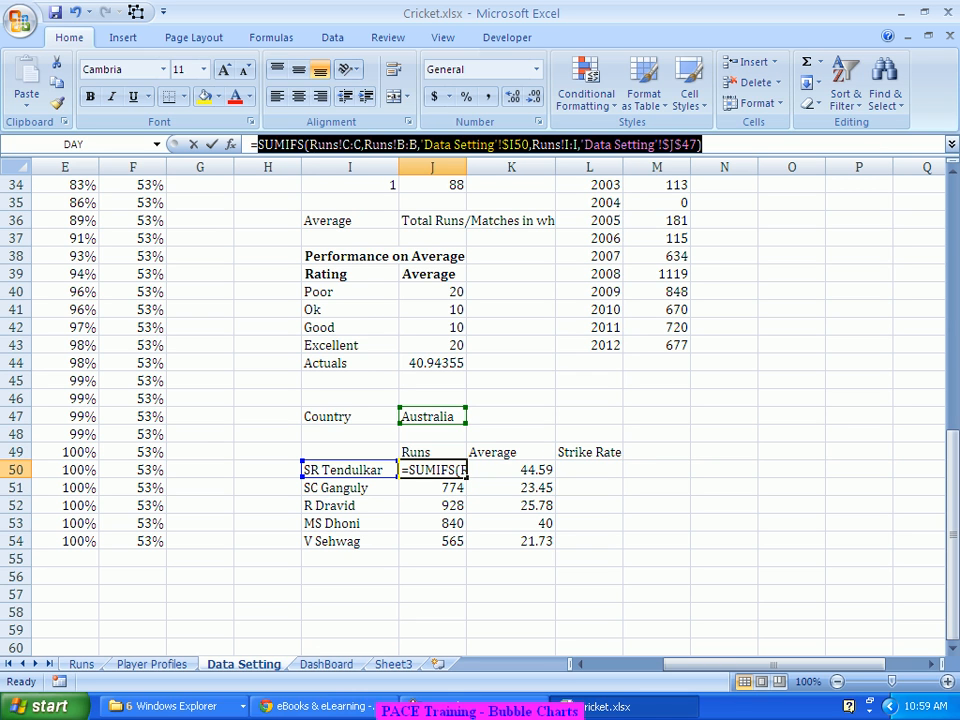
pyautogui.press('Escape')
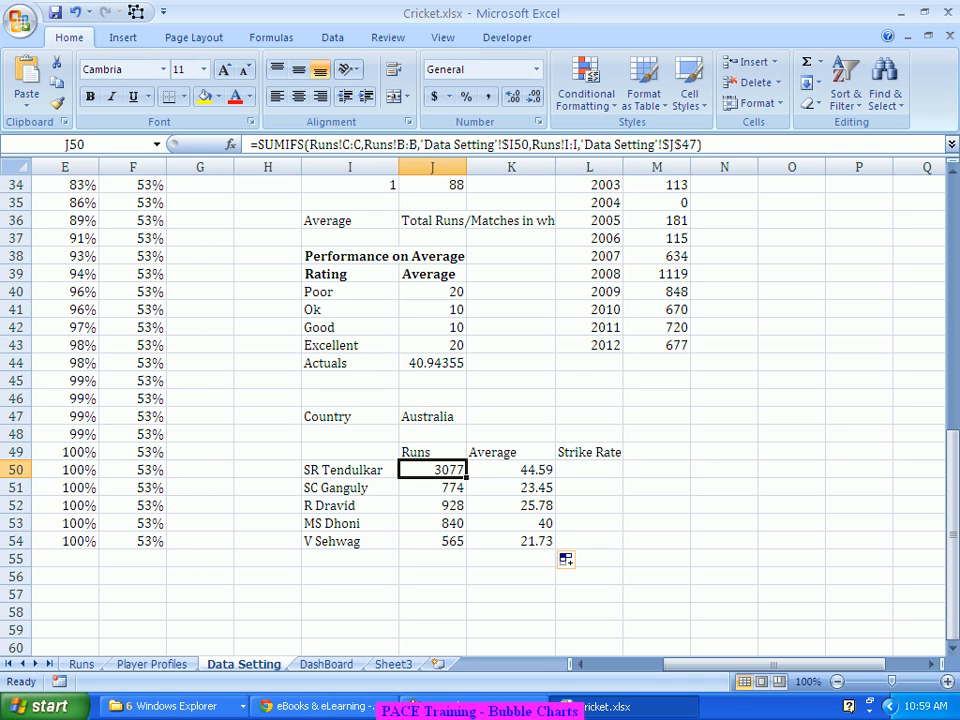
# Start the strike rate formula in cell L50 as J50 divided by the copied SUMIFS expression.
pyautogui.click(589, 470)
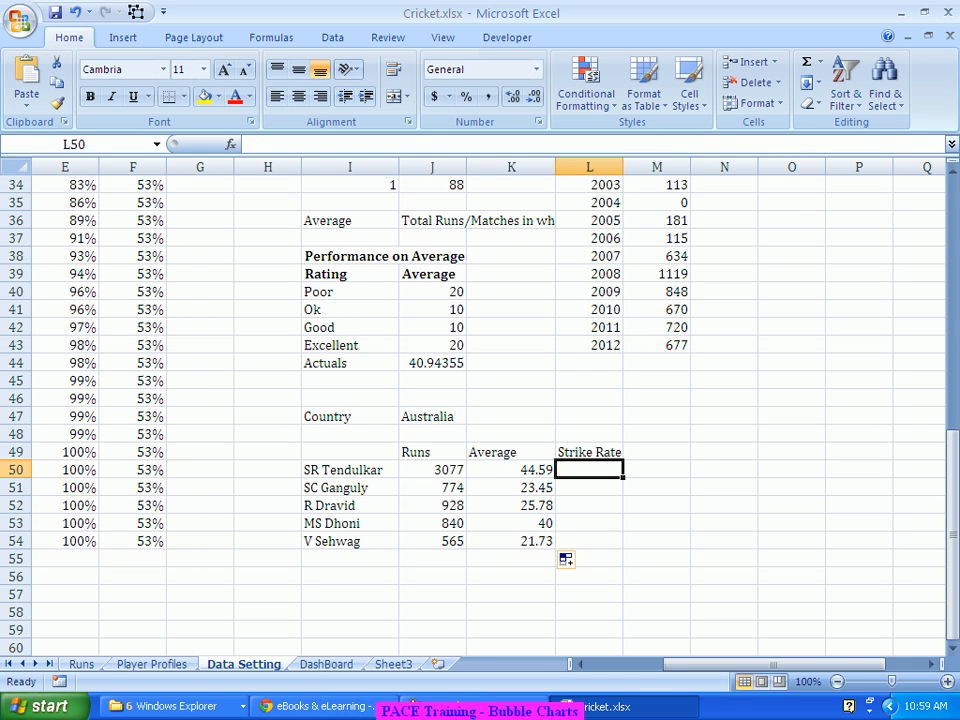
pyautogui.write('=')
pyautogui.click(432, 470)
pyautogui.write('/')
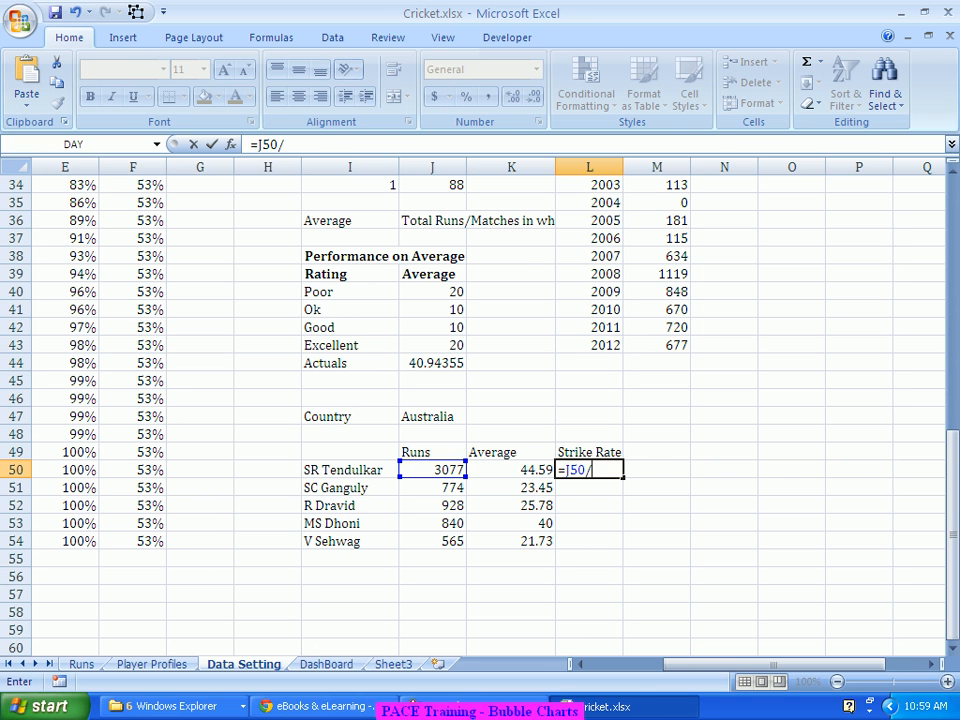
pyautogui.hotkey('ctrl', 'v')
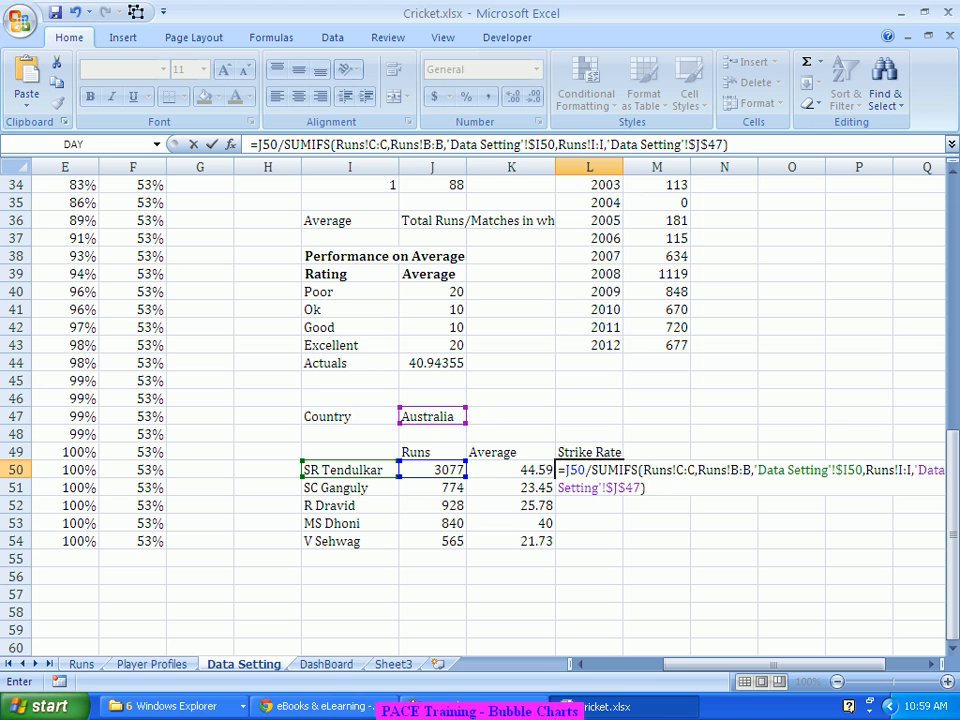
# Change the SUMIFS sum range in L50 to column E of the Runs sheet and enter the formula.
pyautogui.moveTo(677, 470); pyautogui.dragTo(695, 470)
pyautogui.write('E:E')
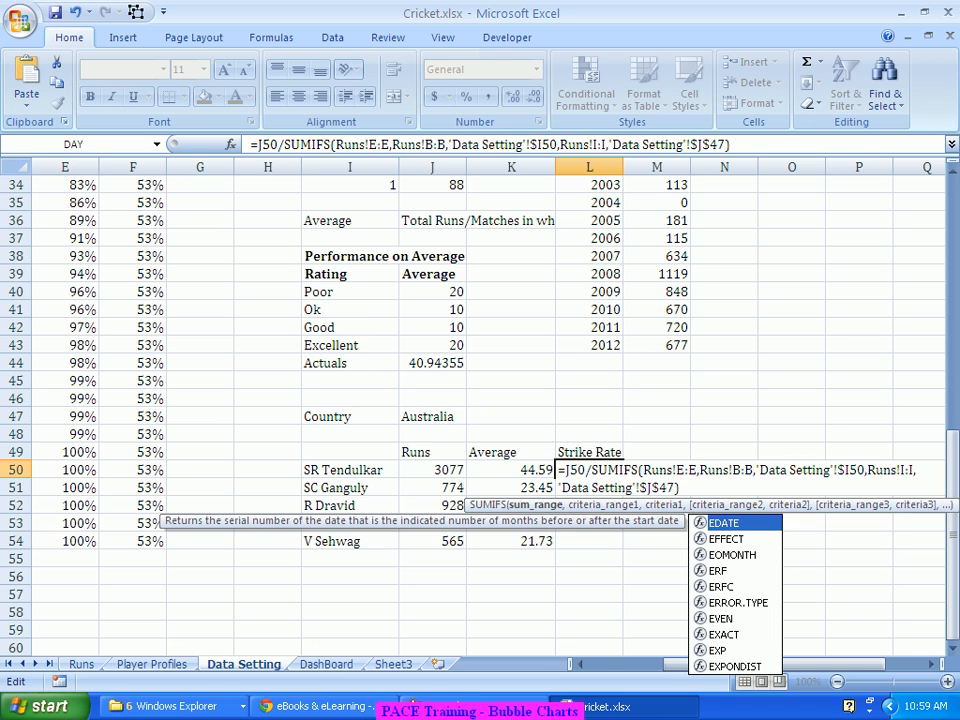
pyautogui.press('Return')
pyautogui.press('Up')
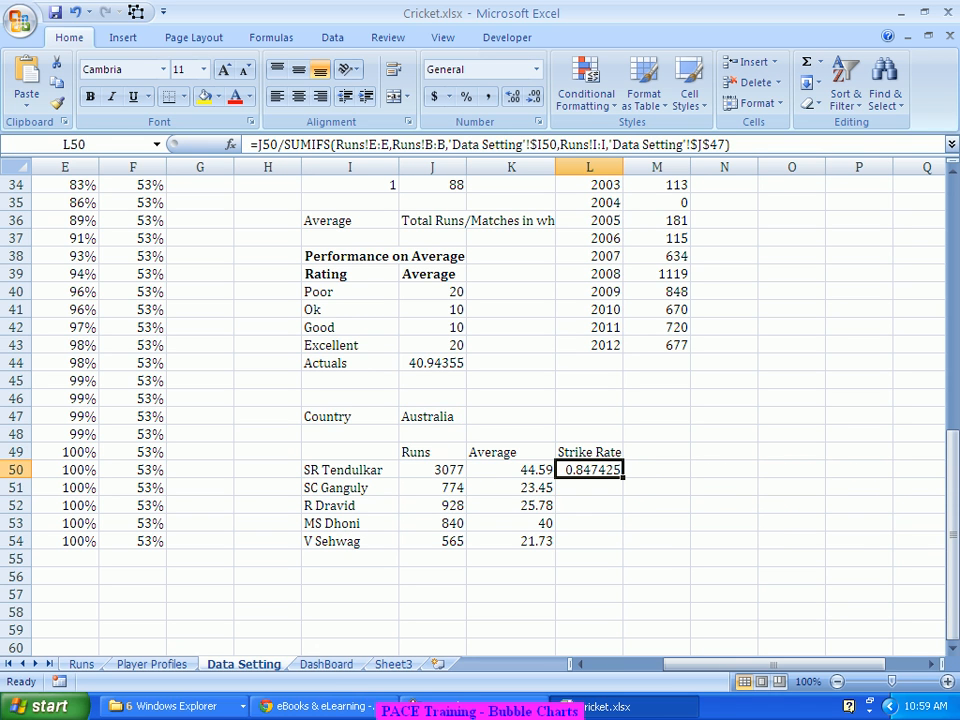
# Multiply the strike rate formula in L50 by 100.
pyautogui.press('F2')
pyautogui.write('*100')
pyautogui.press('Return')
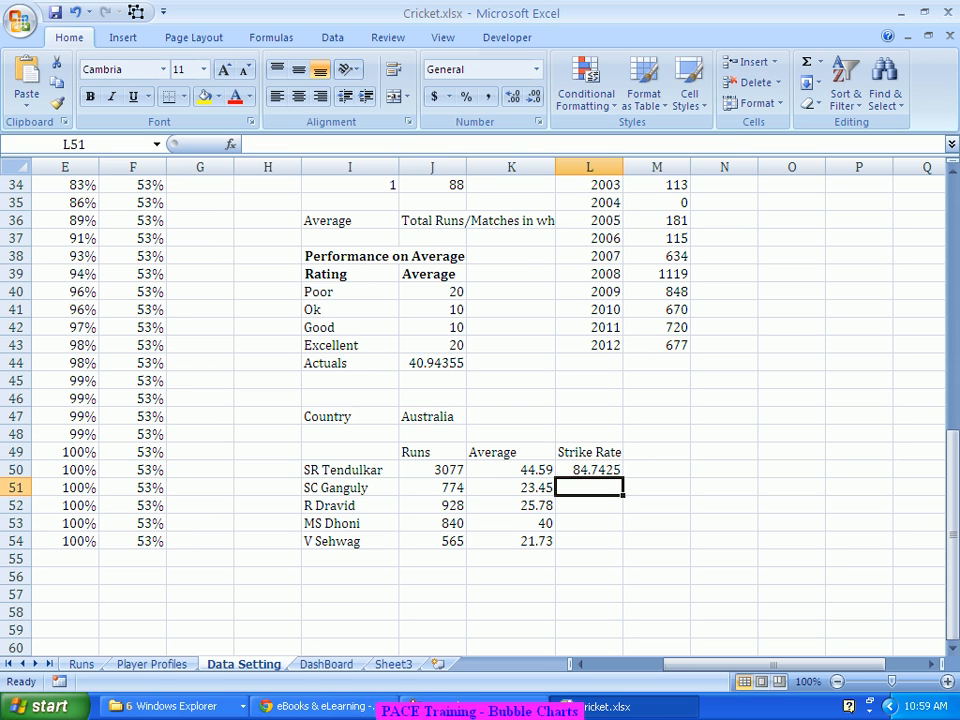
# Wrap the strike rate formula in L50 in a ROUND function with two decimal places.
pyautogui.press('Up')
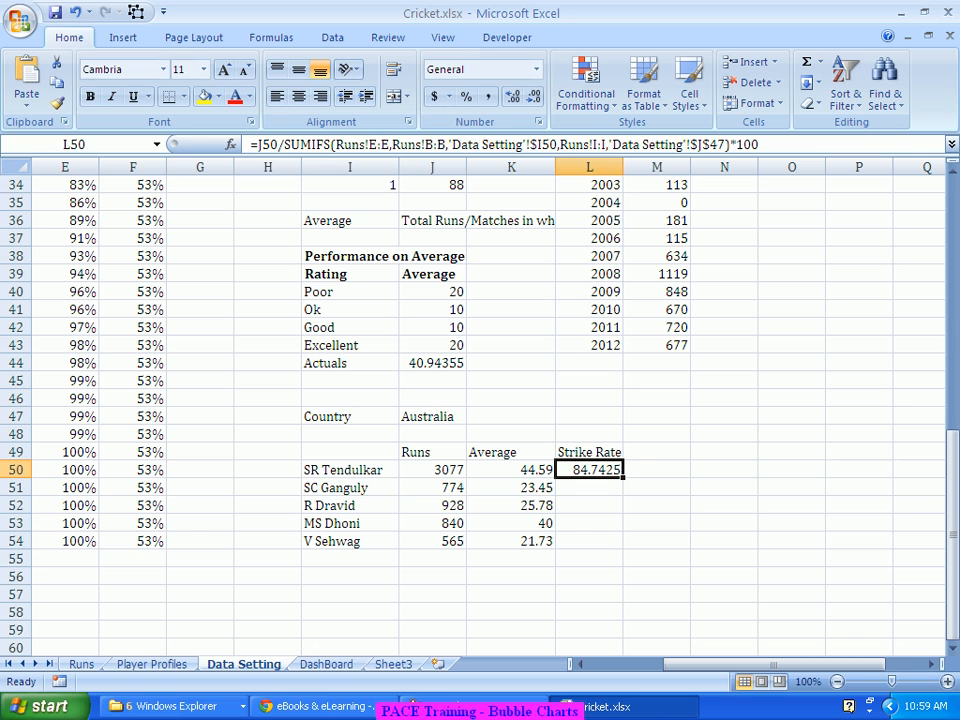
pyautogui.click(256, 144)
pyautogui.write('Round(')
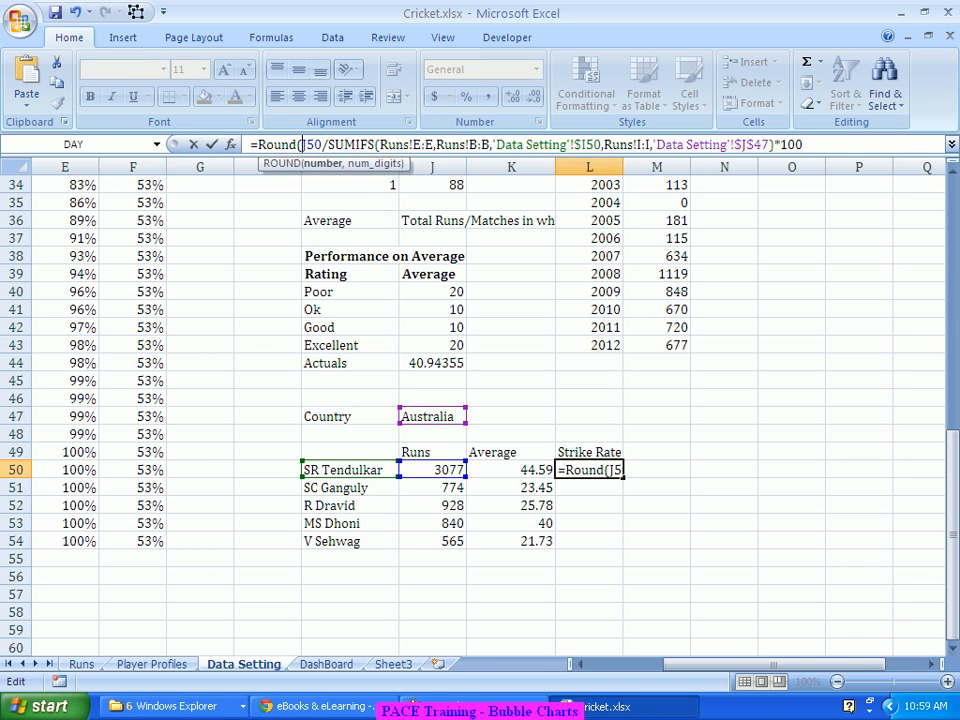
pyautogui.click(804, 144)
pyautogui.write(',2)')
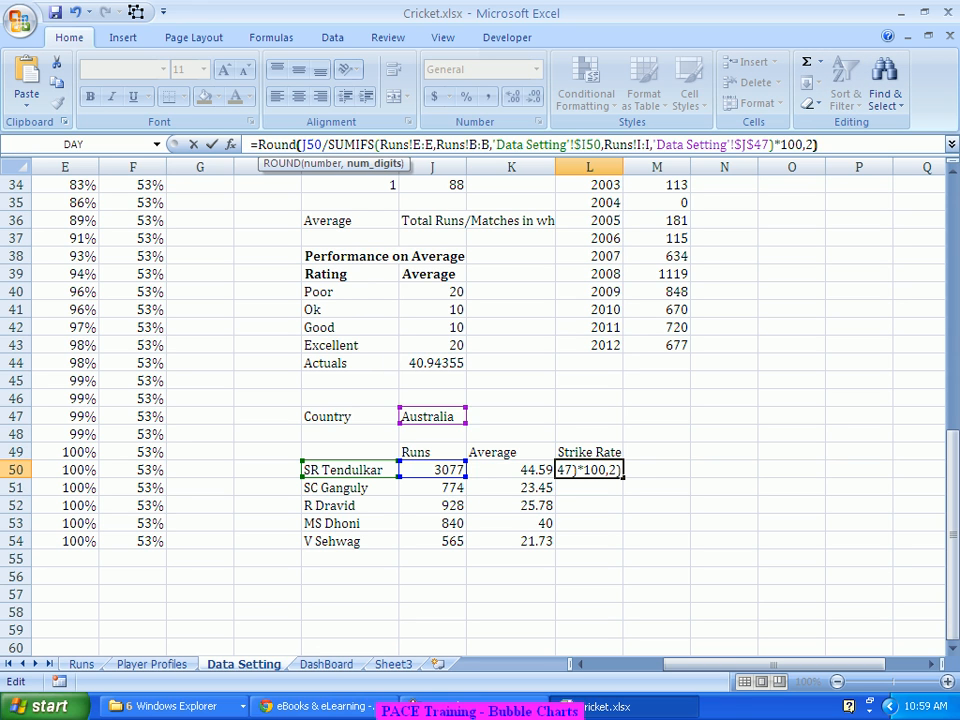
pyautogui.press('Return')
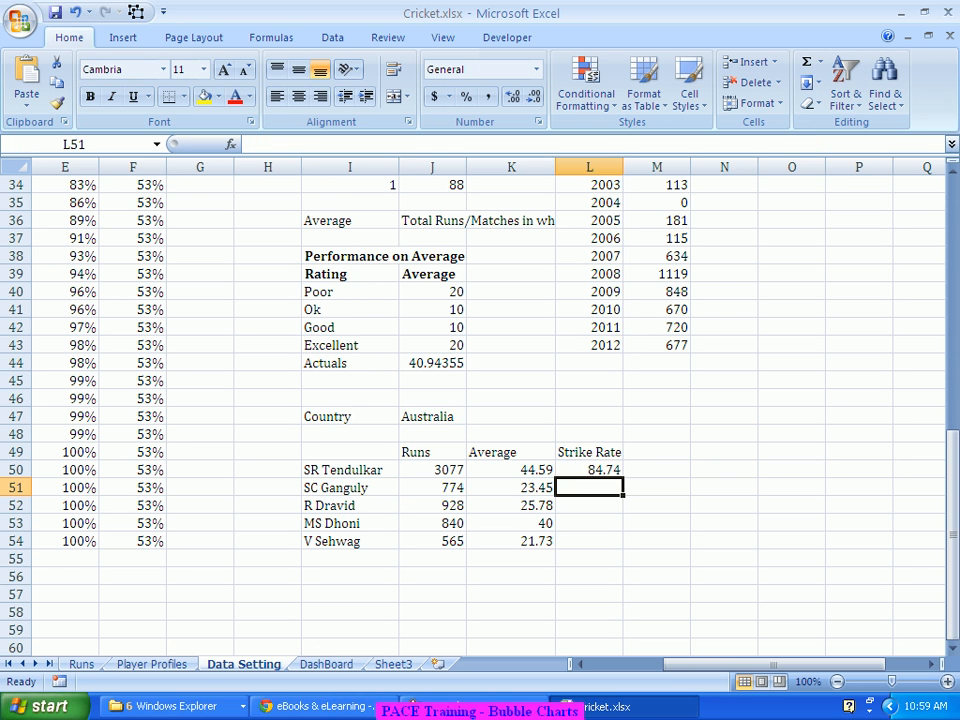
# Fill the rounded strike rate formula from L50 down to L54 for the remaining players.
pyautogui.click(589, 470)
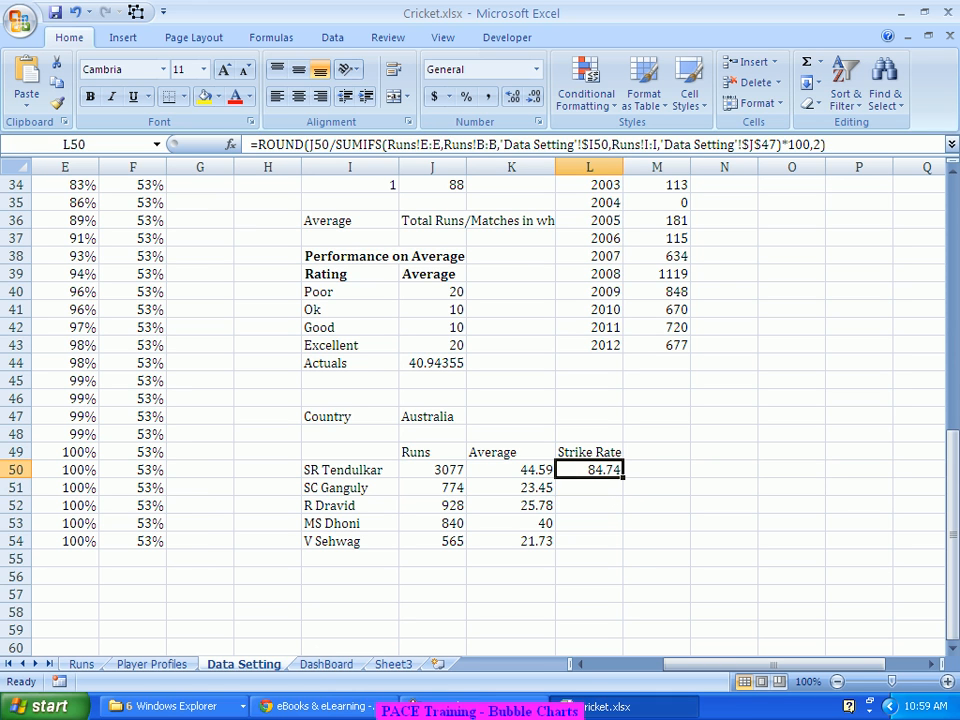
pyautogui.doubleClick(622, 477)
pyautogui.click(656, 505)
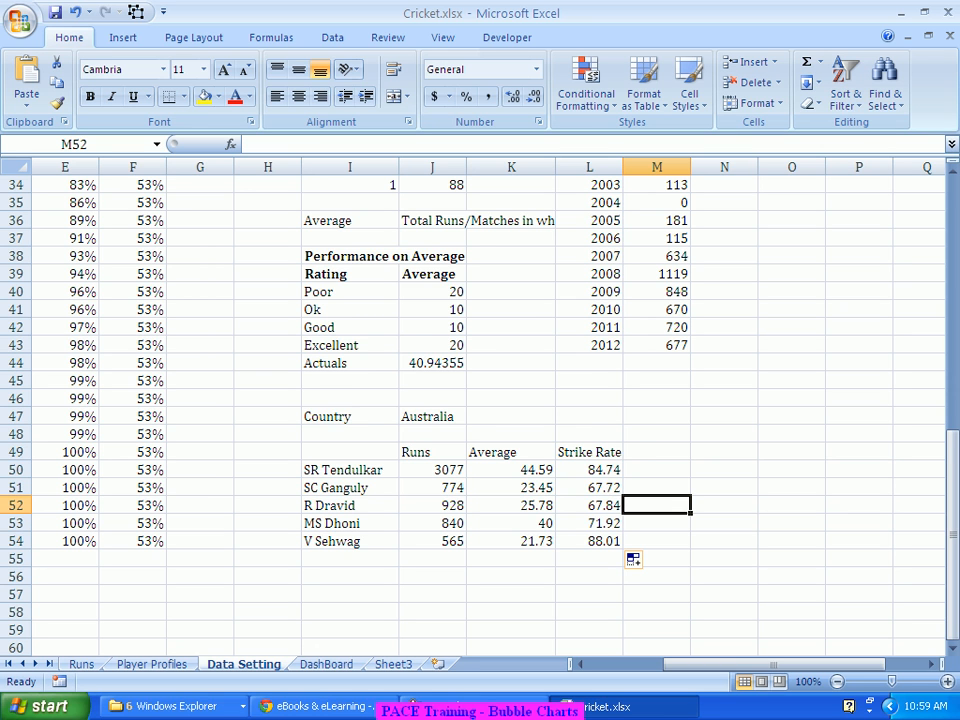
# Insert an empty 2-D bubble chart from blank cell K61 and move it below the player comparison table.
pyautogui.scroll(-3, 480, 400)
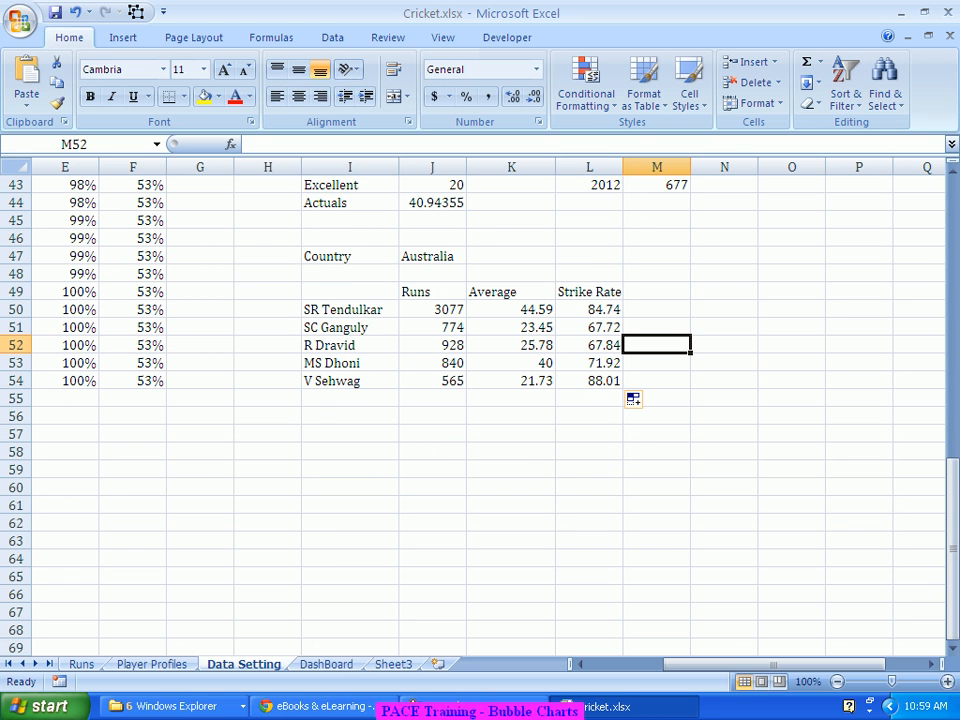
pyautogui.click(350, 292)
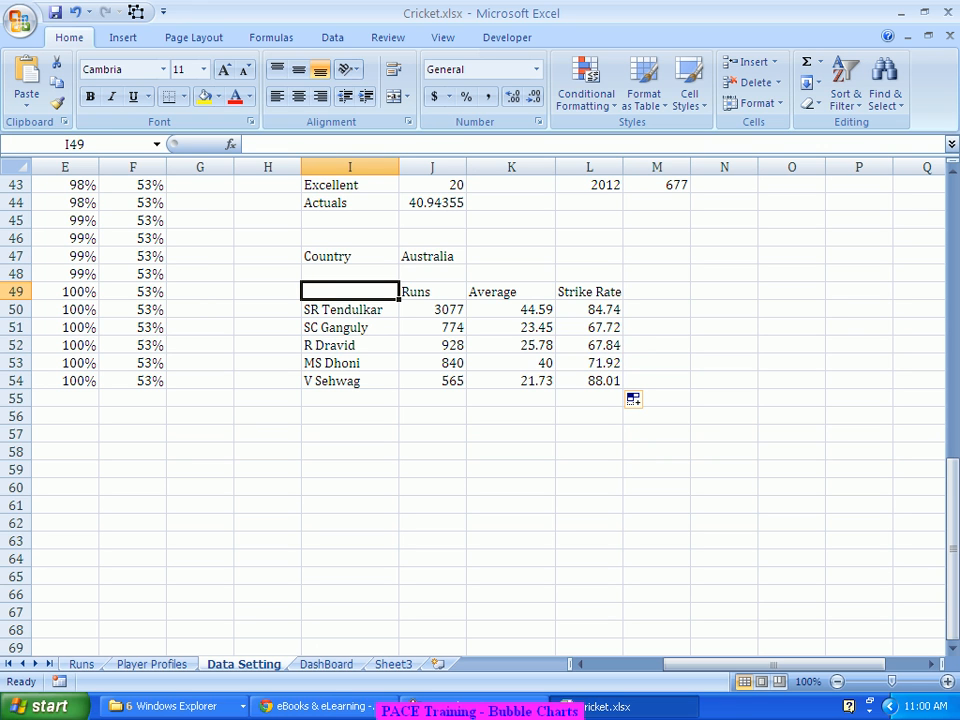
pyautogui.moveTo(350, 292); pyautogui.dragTo(590, 381)
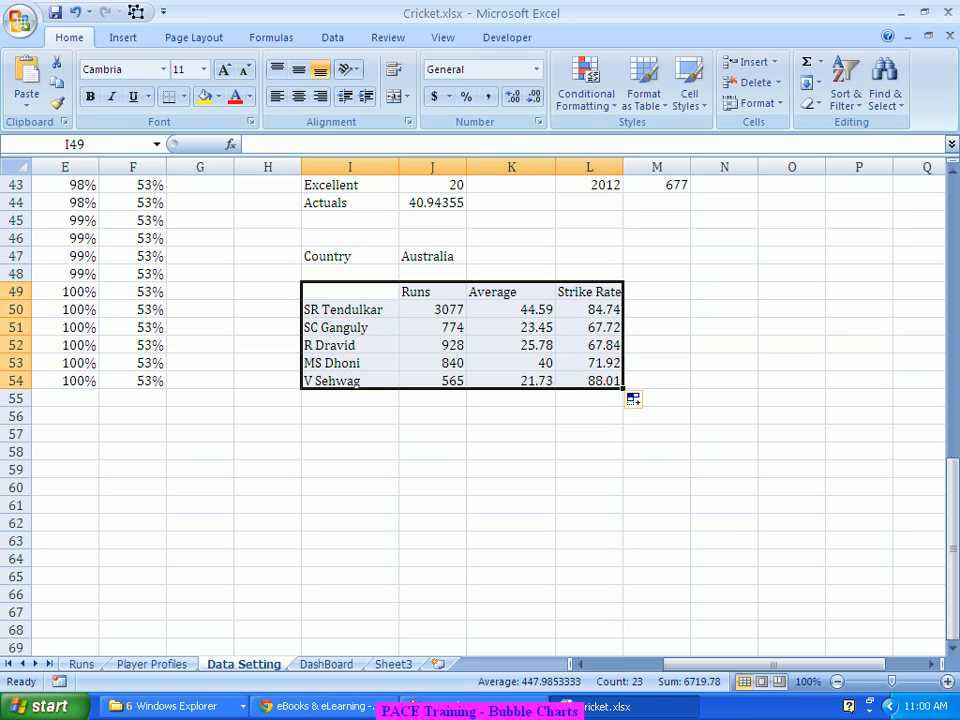
pyautogui.click(511, 505)
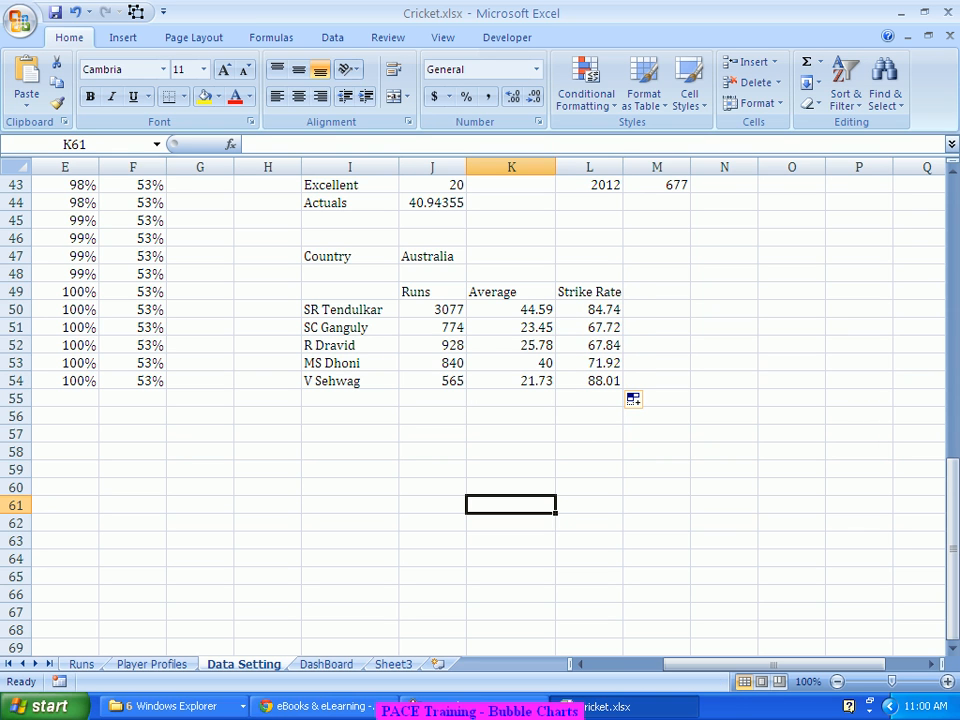
pyautogui.click(123, 37)
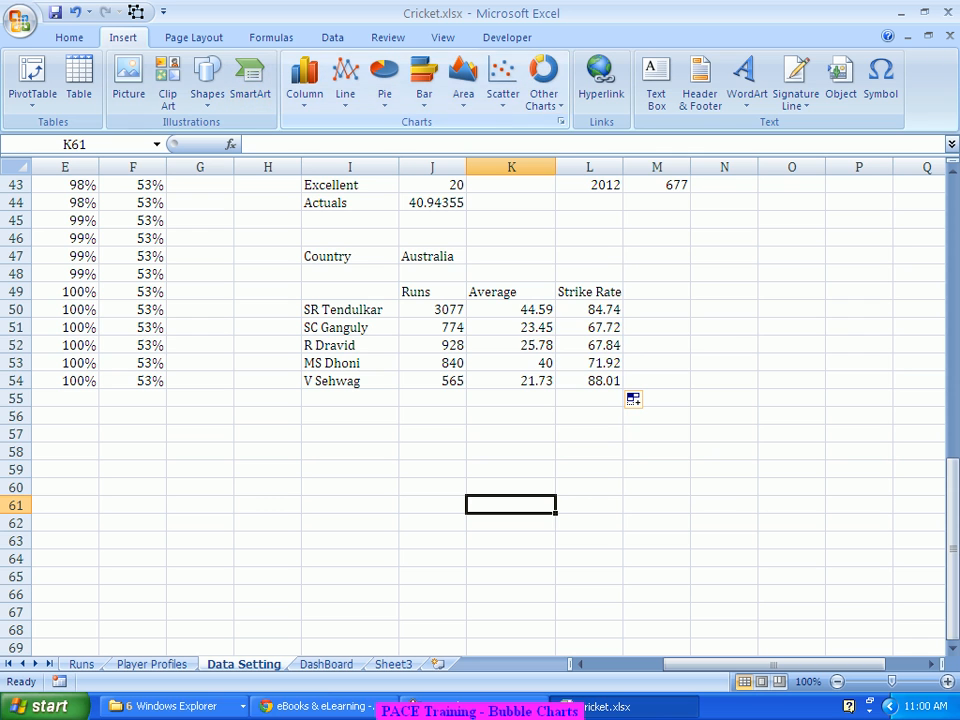
pyautogui.click(543, 85)
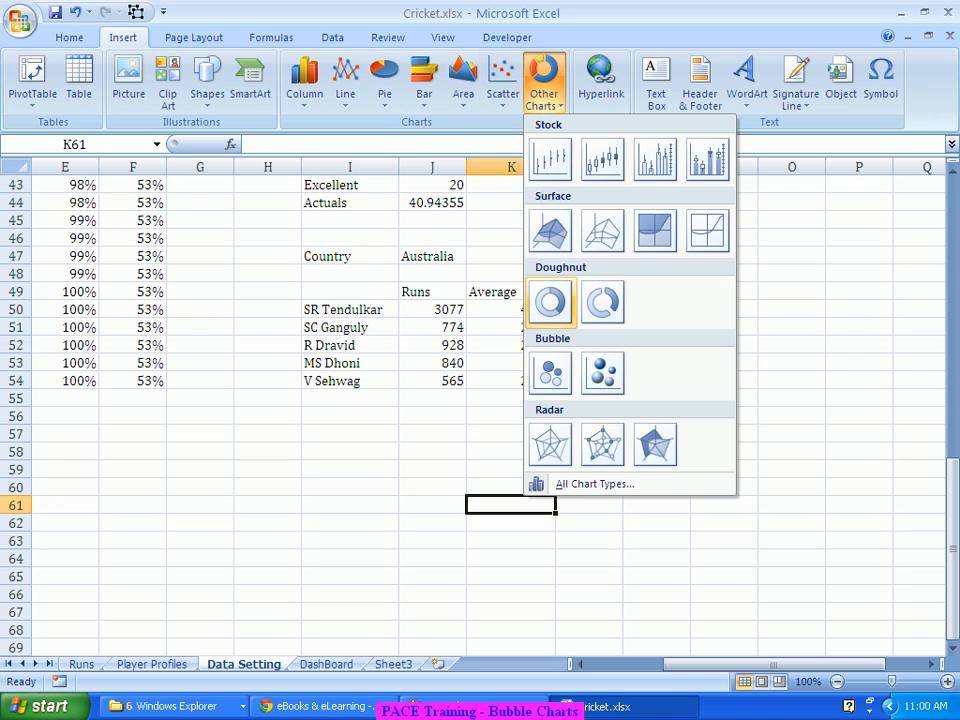
pyautogui.click(551, 373)
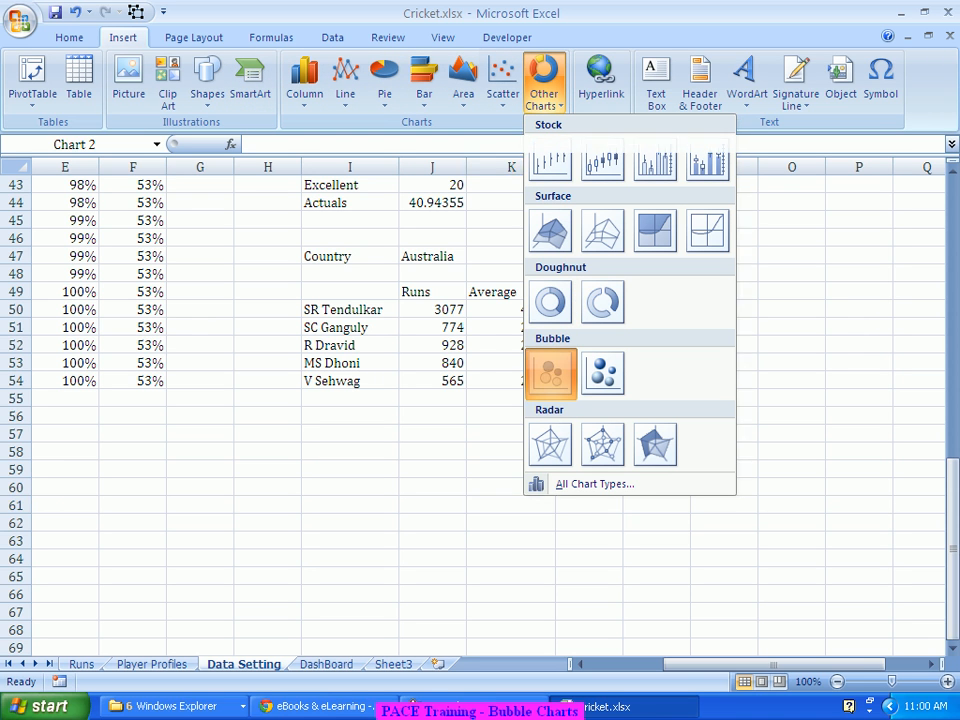
pyautogui.moveTo(553, 298); pyautogui.dragTo(594, 495)
# Add a data series named "Multi Player Analysis" to the empty bubble chart.
pyautogui.scroll(-2, 594, 495)
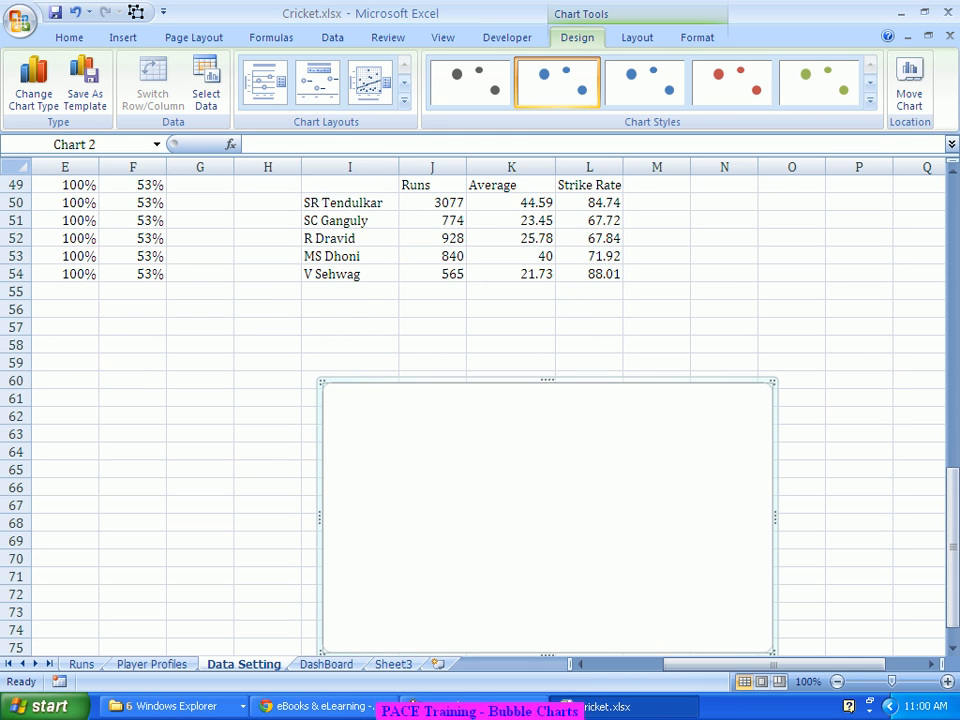
pyautogui.scroll(1, 480, 400)
pyautogui.rightClick(624, 522)
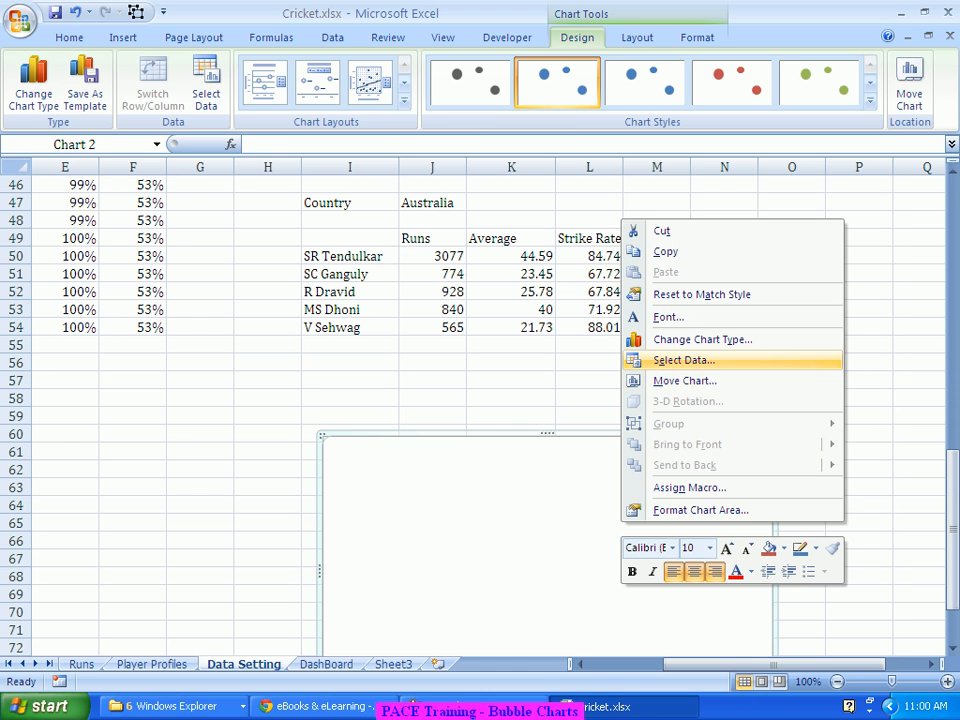
pyautogui.click(680, 360)
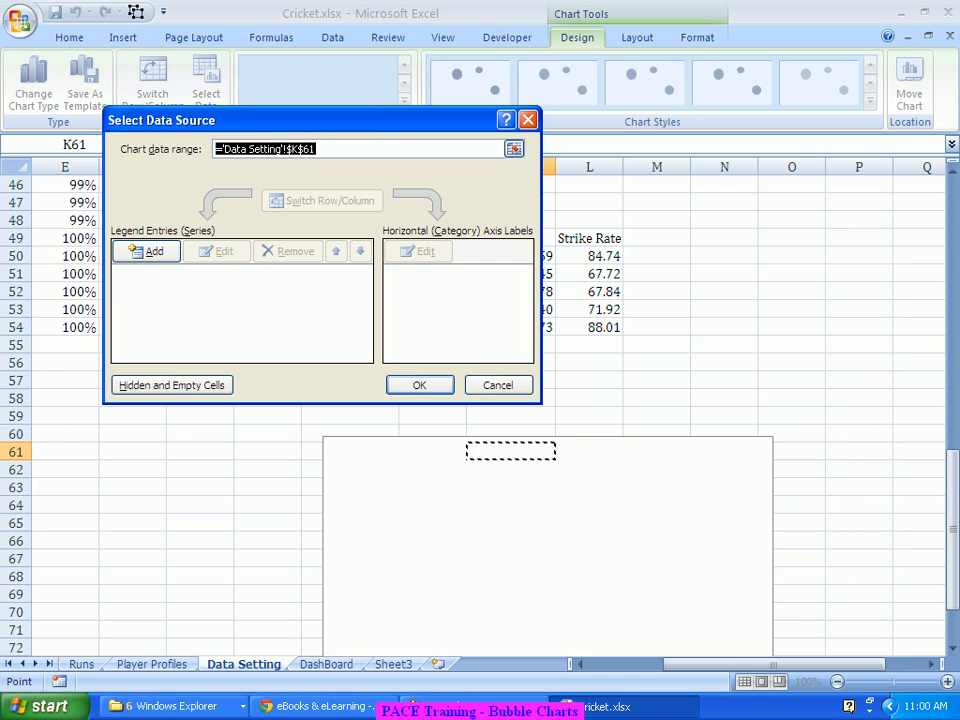
pyautogui.moveTo(340, 120); pyautogui.dragTo(275, 382)
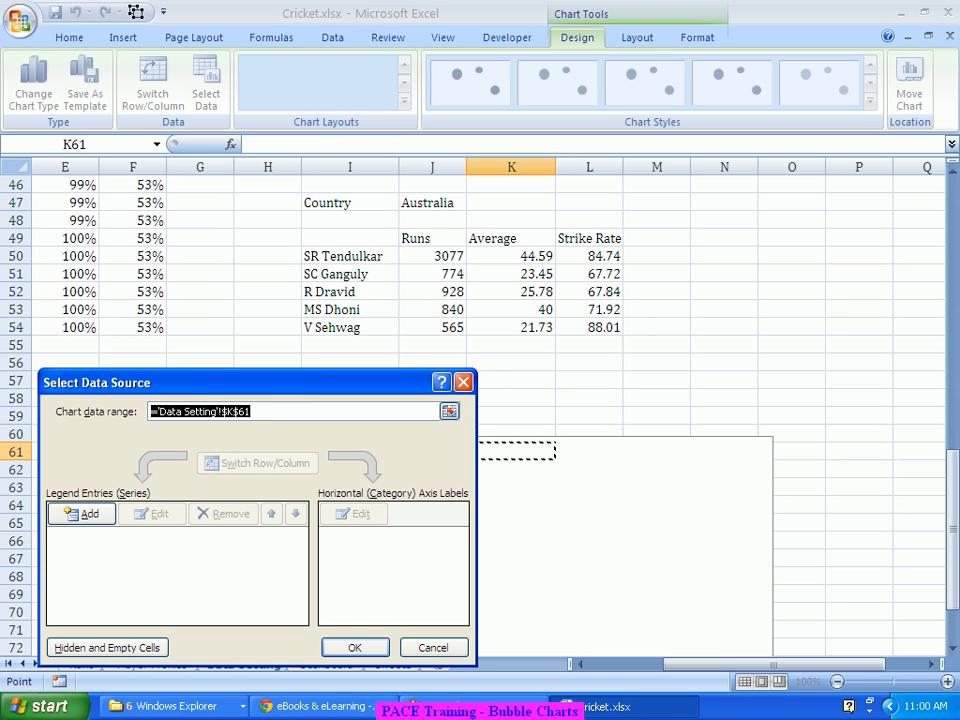
pyautogui.click(80, 514)
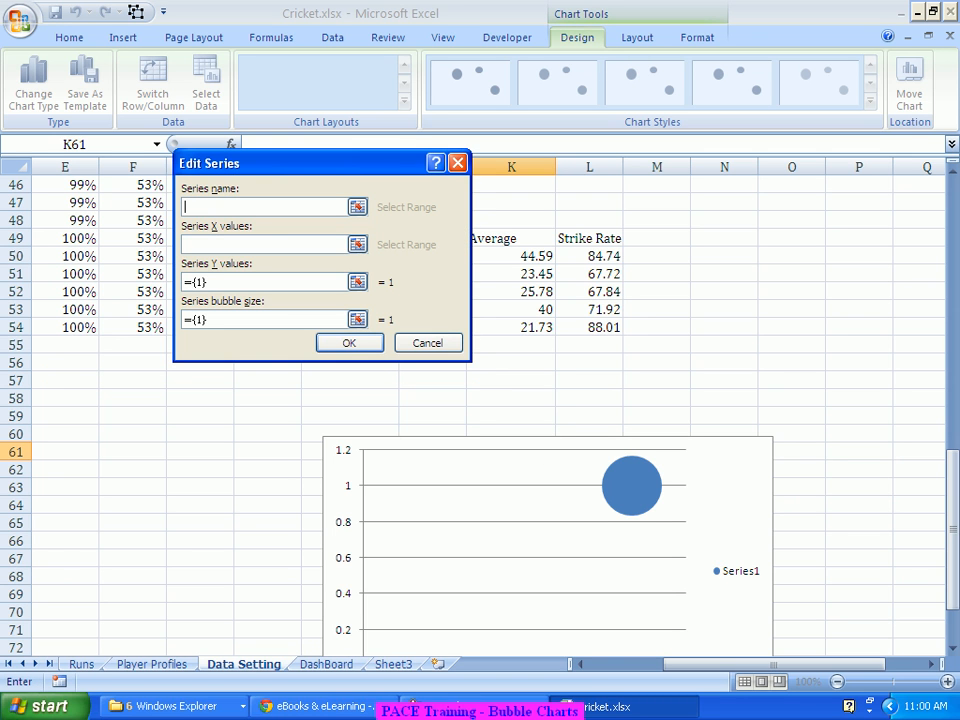
pyautogui.moveTo(300, 163); pyautogui.dragTo(285, 399)
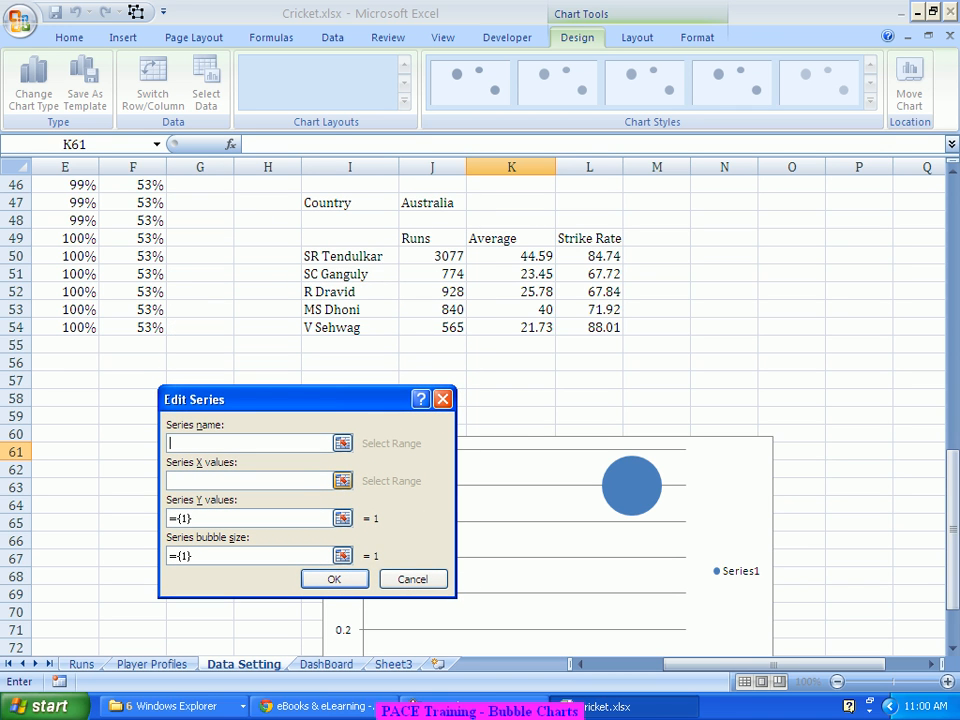
pyautogui.write('Multi Player Analysis')
# Set the series X values to averages K50:K54, Y values to strike rates L50:L54 and bubble size to runs J50:J54, and accept the data source.
pyautogui.click(262, 481)
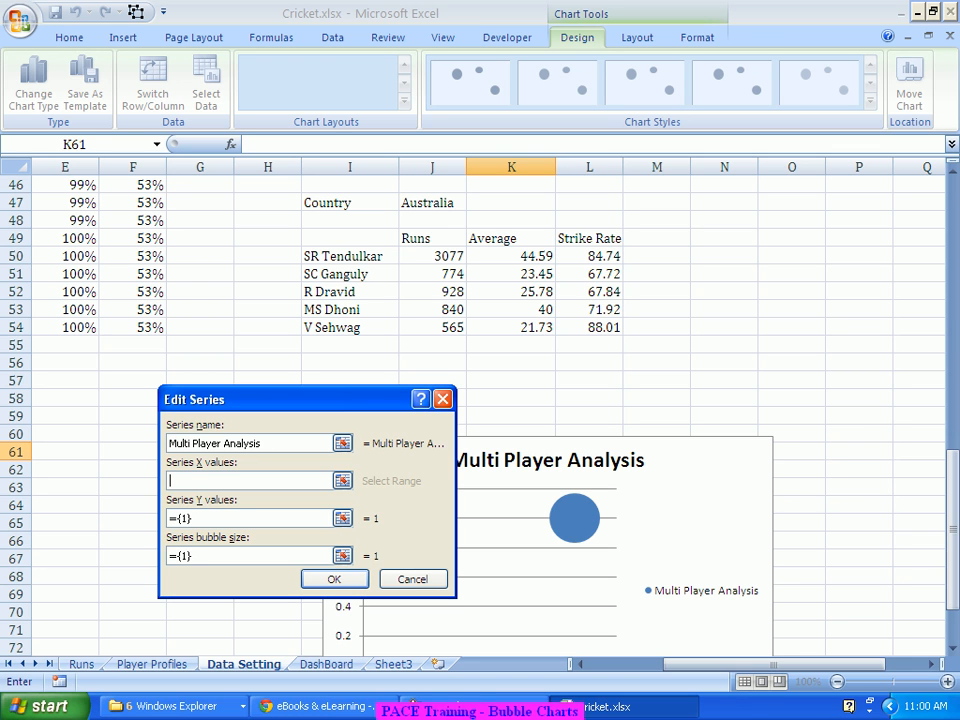
pyautogui.moveTo(511, 256); pyautogui.dragTo(548, 332)
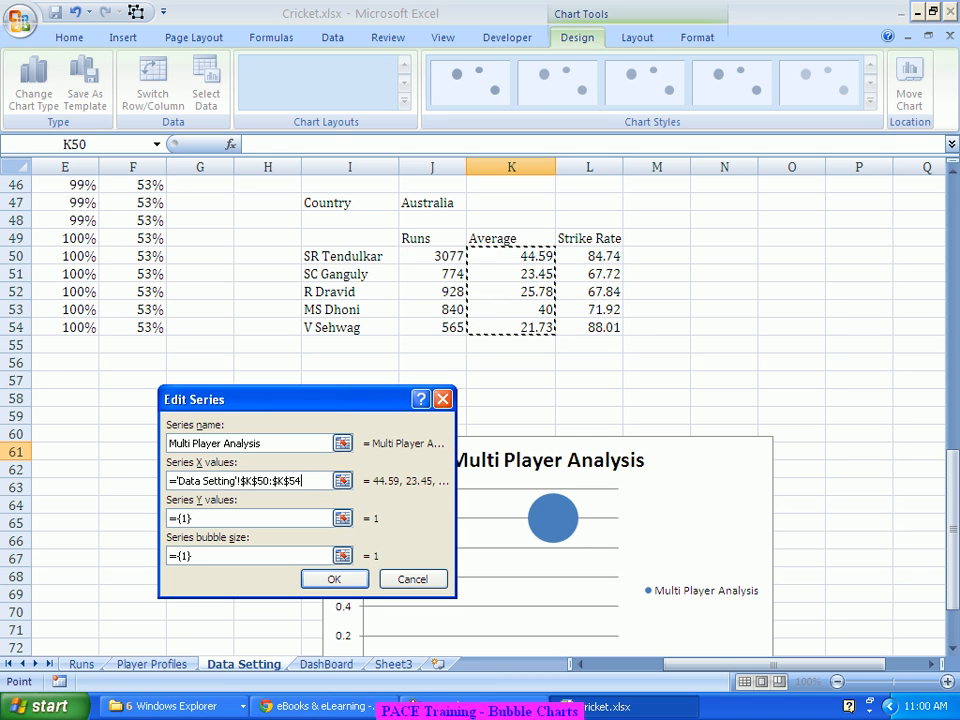
pyautogui.press('Tab')
pyautogui.press('Delete')
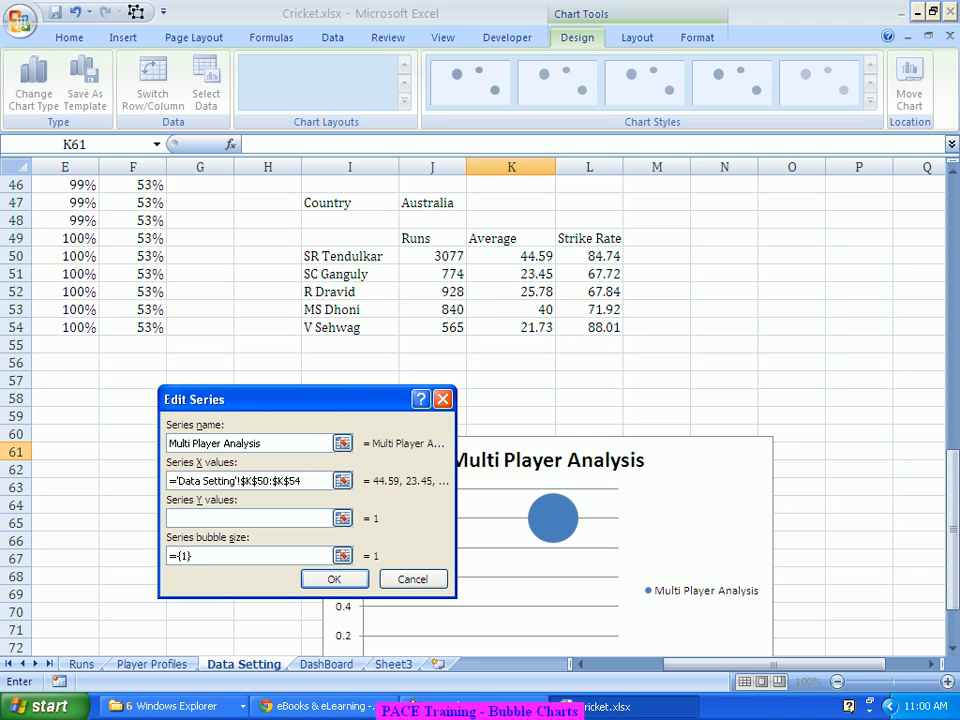
pyautogui.moveTo(595, 256); pyautogui.dragTo(600, 327)
pyautogui.press('Tab')
pyautogui.press('Delete')
pyautogui.moveTo(432, 256); pyautogui.dragTo(432, 328)
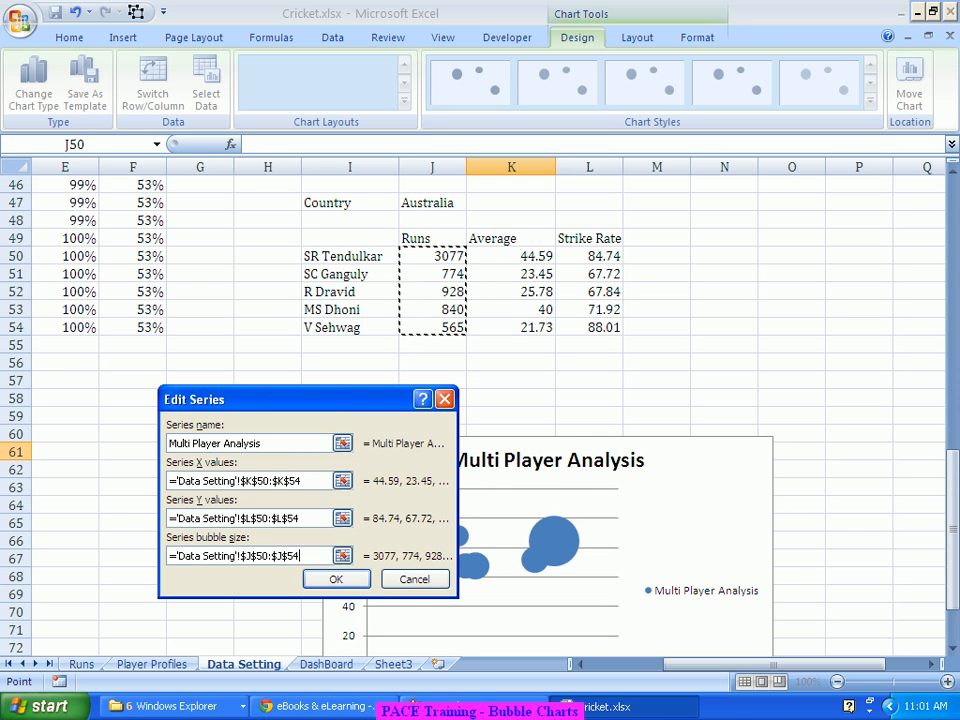
pyautogui.press('Return')
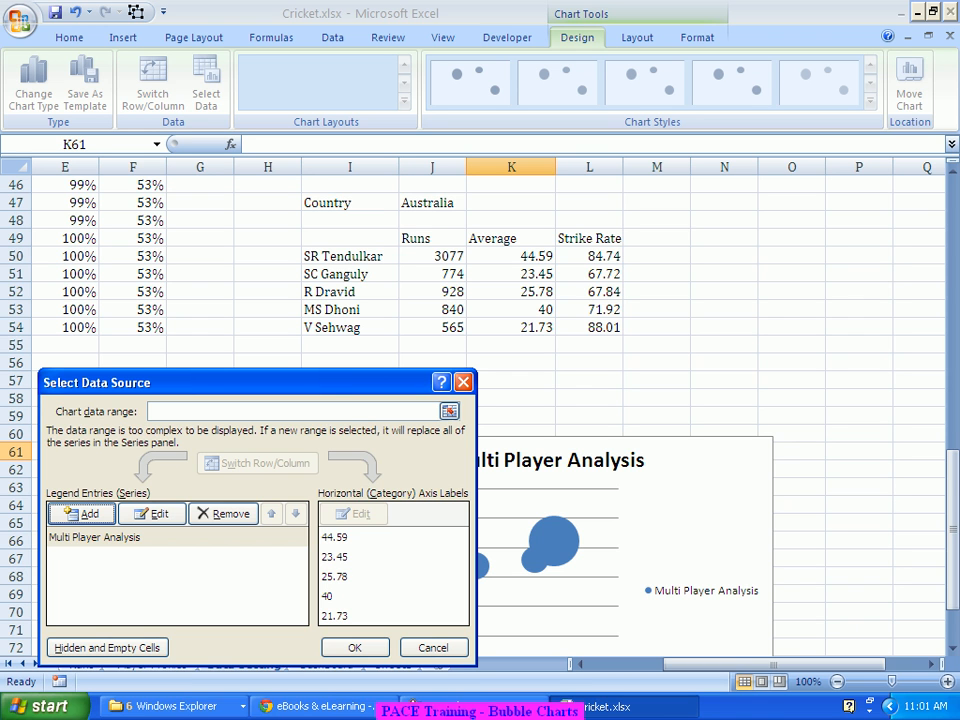
pyautogui.click(354, 647)
# Move the bubble chart up so it starts around row 57, closer to the player table.
pyautogui.scroll(-2, 354, 600)
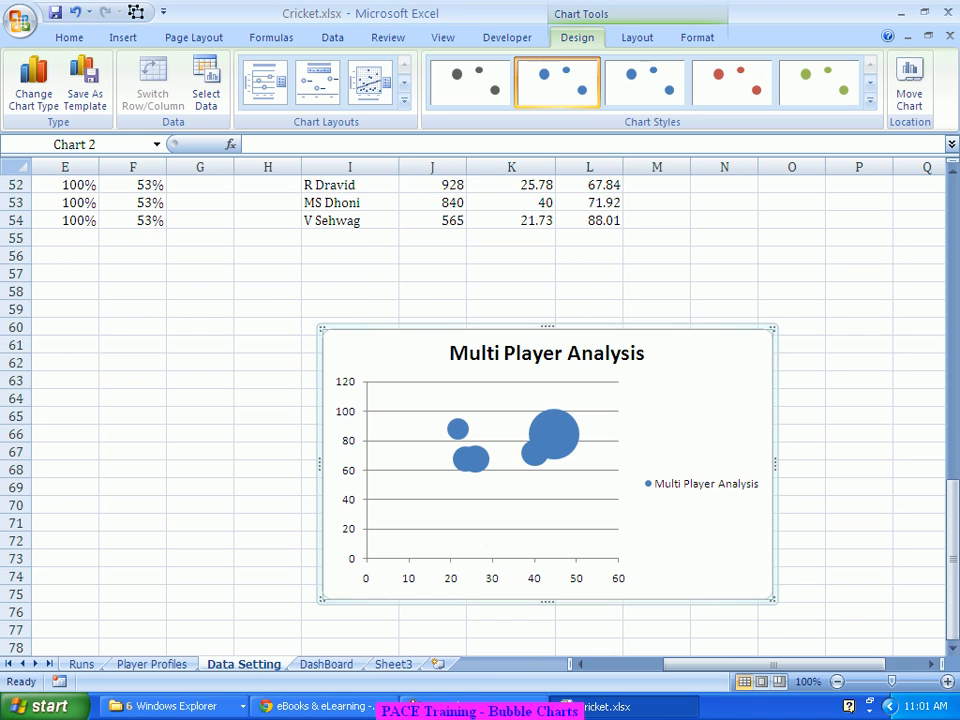
pyautogui.scroll(1, 690, 405)
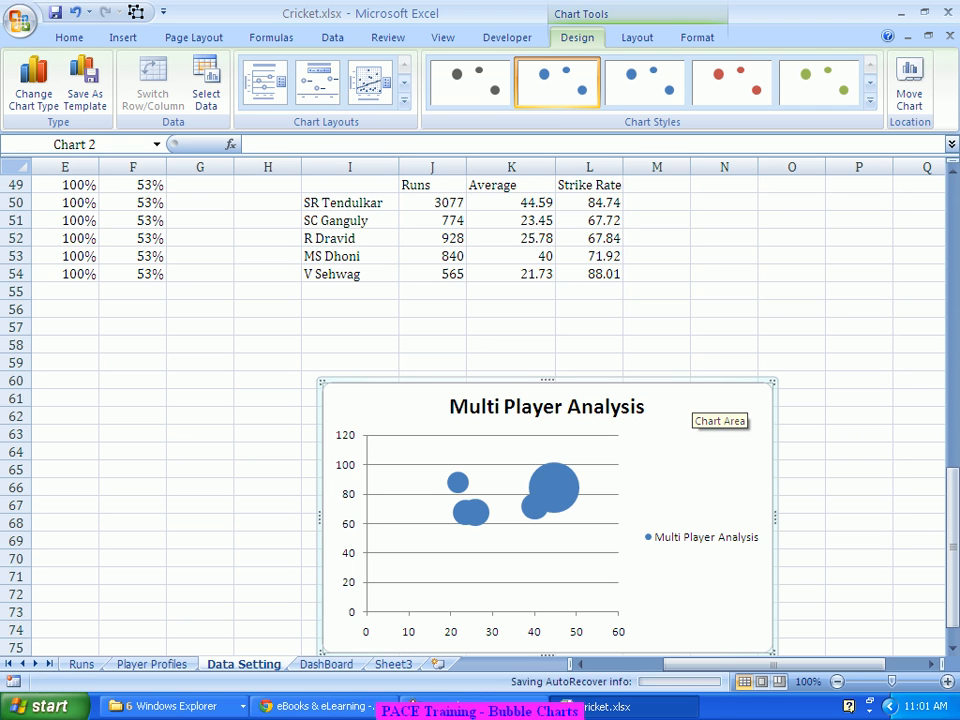
pyautogui.moveTo(692, 396); pyautogui.dragTo(689, 329)
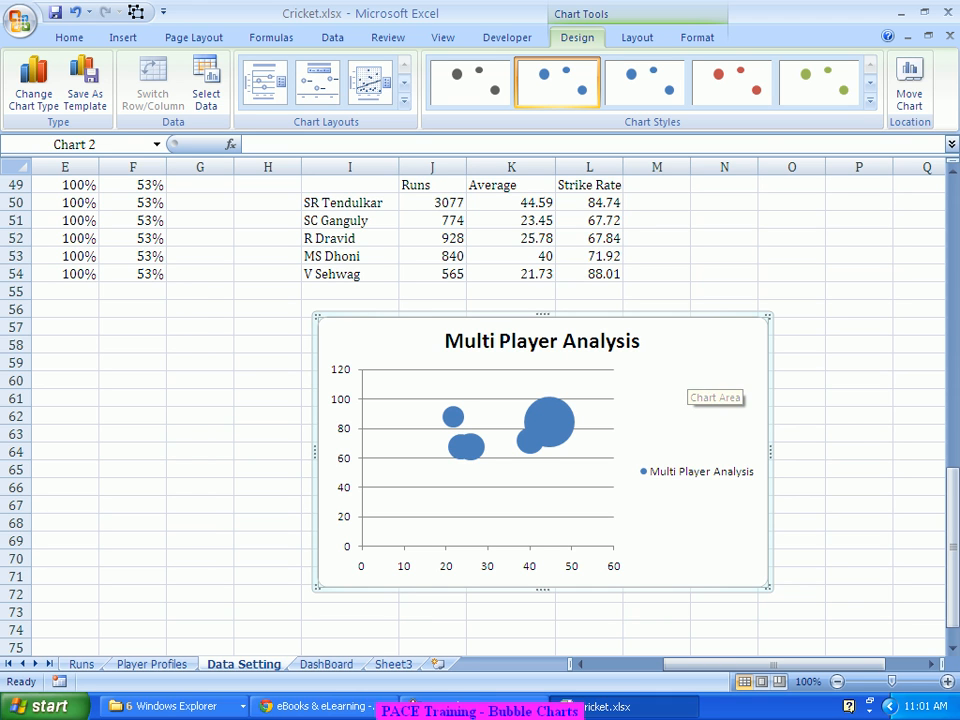
# Scale the bubble size of the Multi Player Analysis series to 40.
pyautogui.click(548, 425)
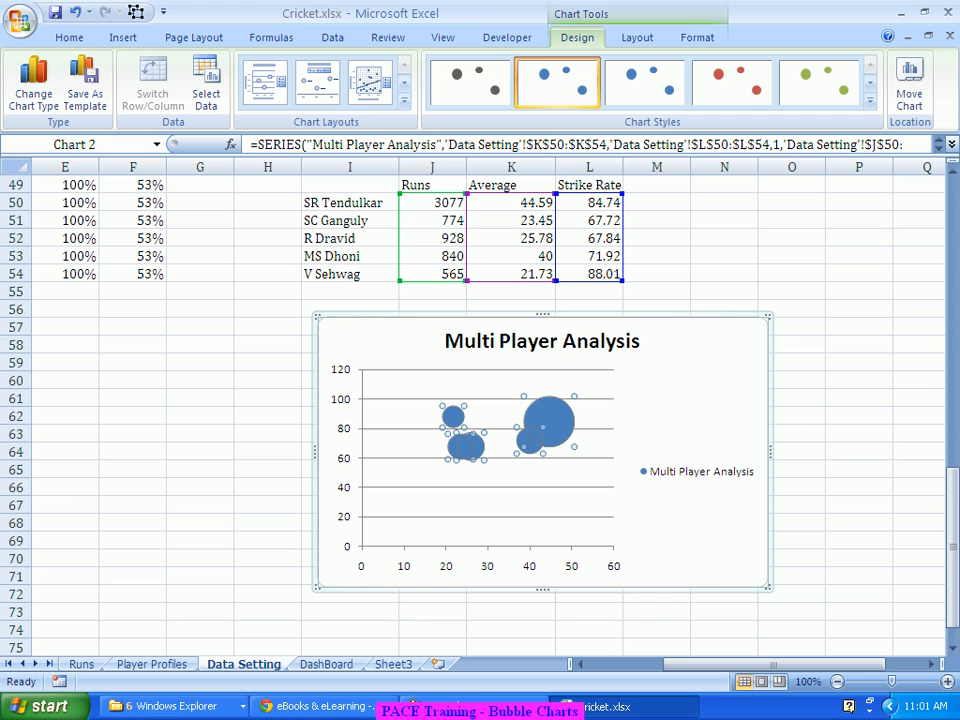
pyautogui.rightClick(557, 424)
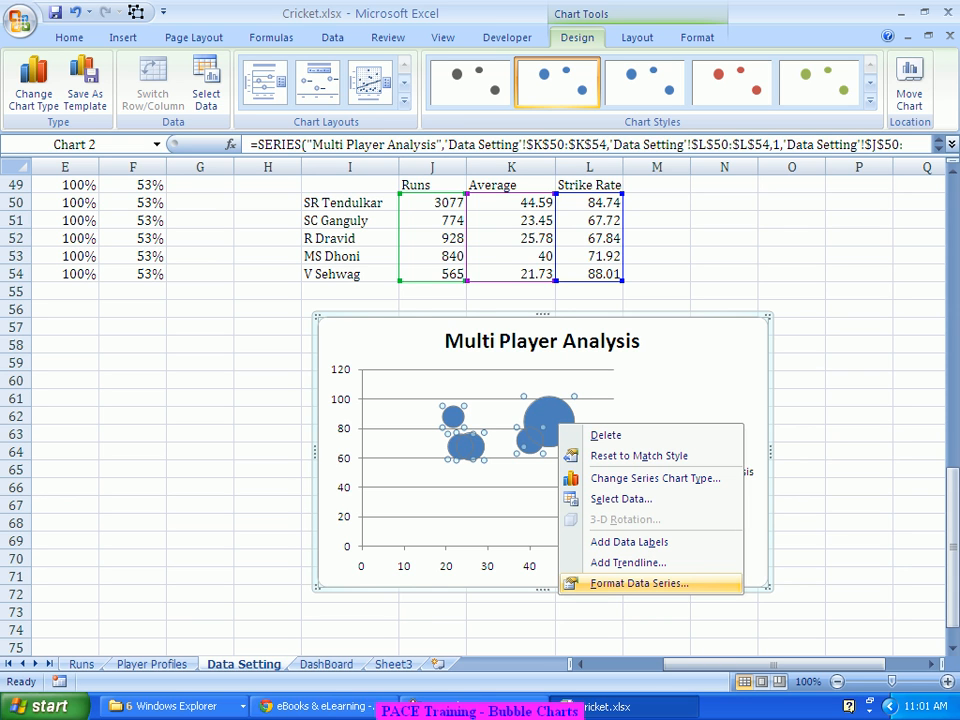
pyautogui.click(639, 584)
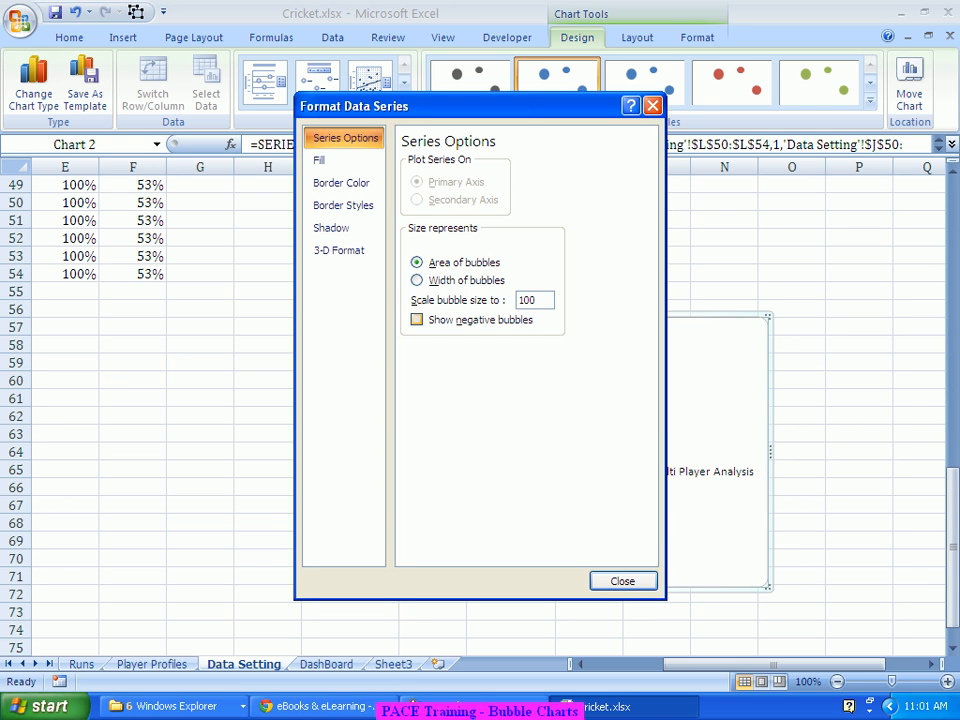
pyautogui.moveTo(538, 300); pyautogui.dragTo(516, 300)
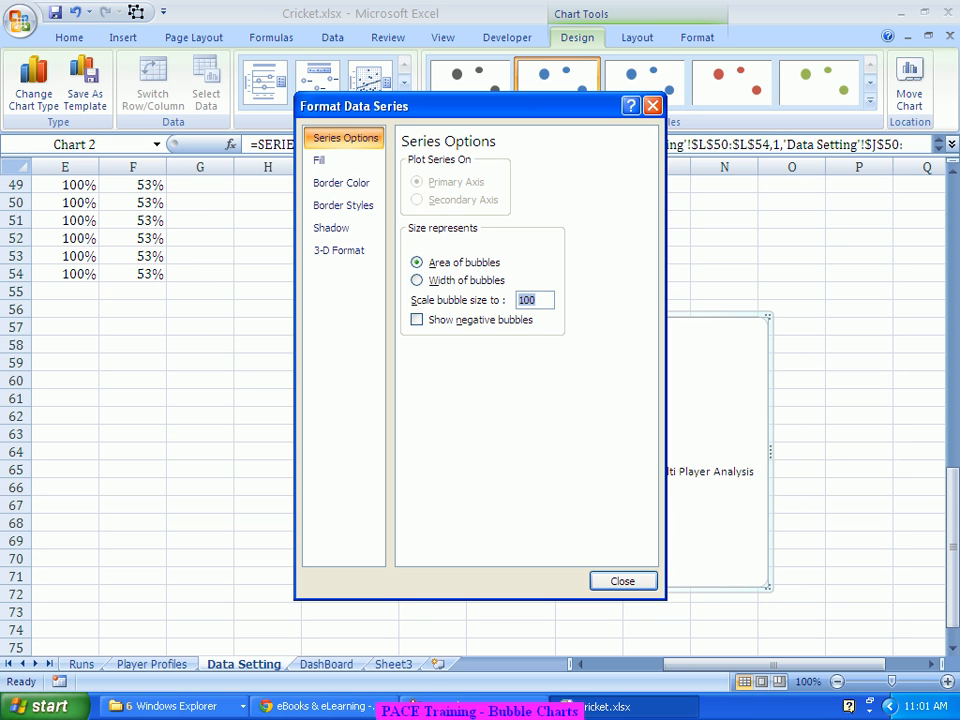
pyautogui.write('40')
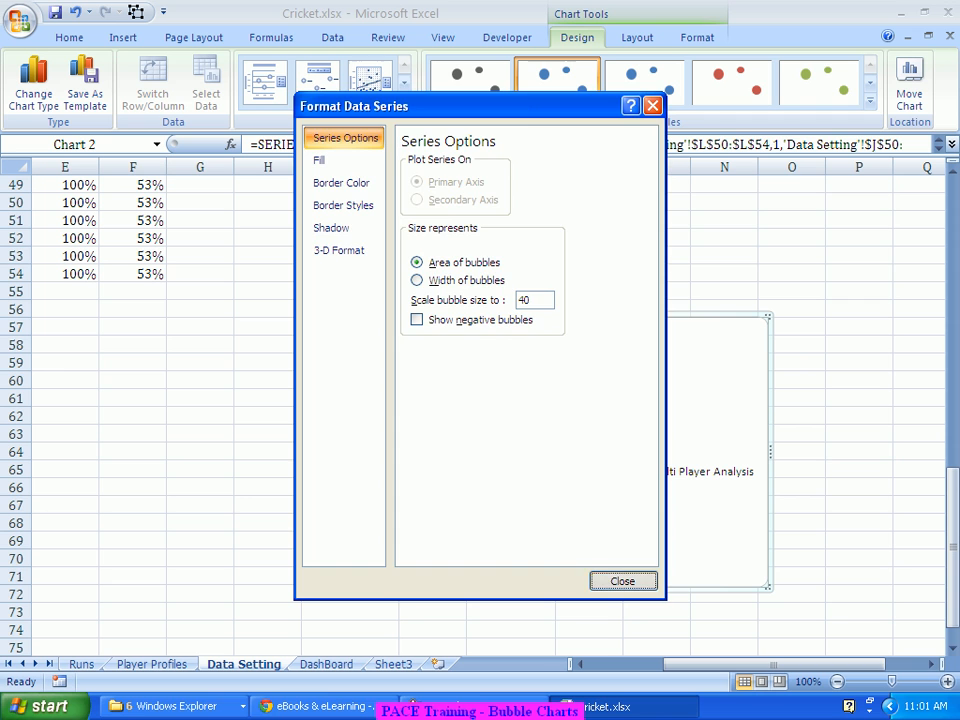
pyautogui.press('Return')
pyautogui.press('Escape')
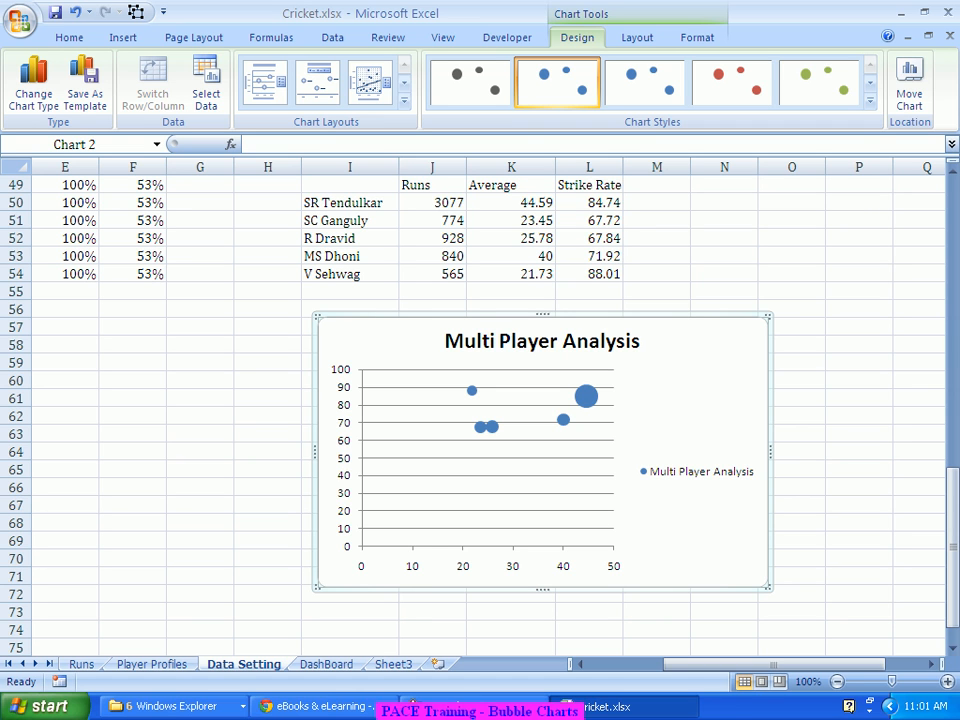
# Delete the legend from the Multi Player Analysis bubble chart.
pyautogui.click(660, 472)
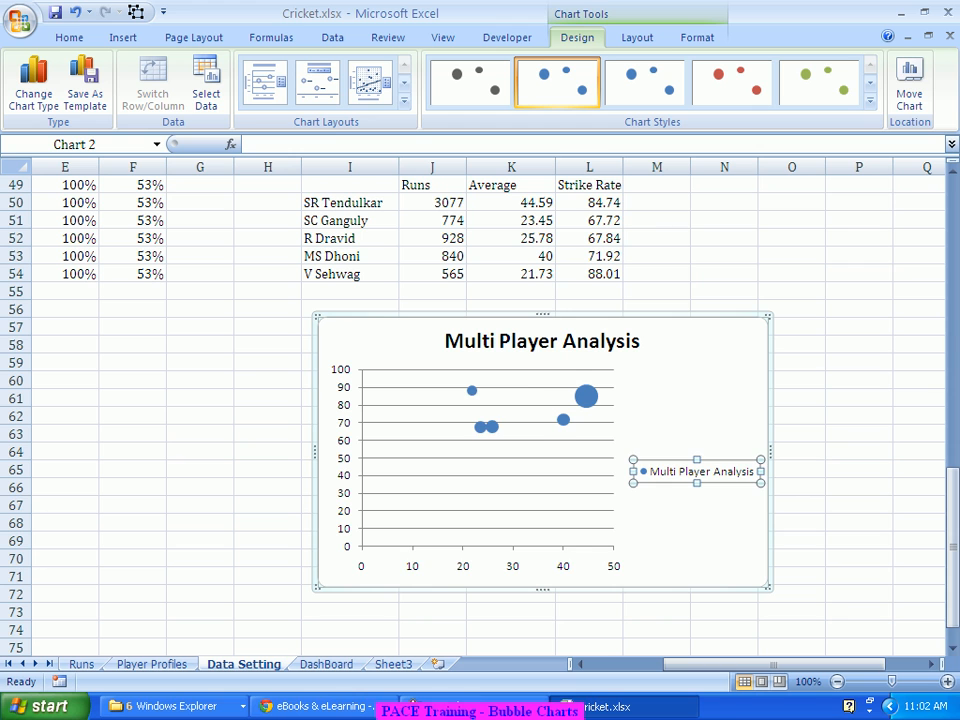
pyautogui.press('Delete')
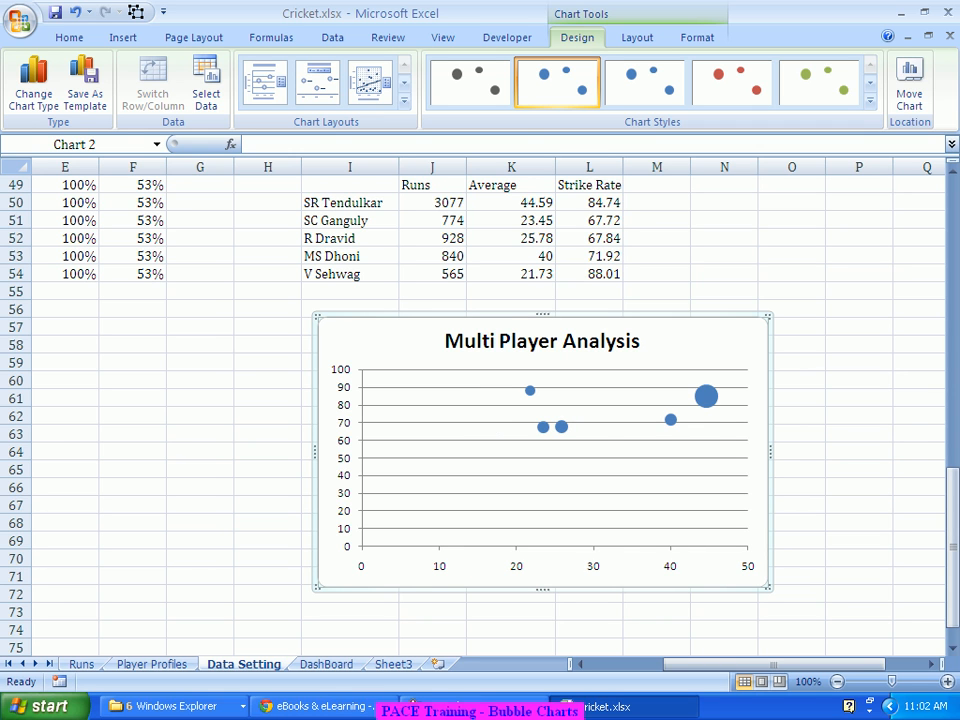
# Vary the bubble colours by point for the Multi Player Analysis series, keeping the automatic fill.
pyautogui.click(706, 400)
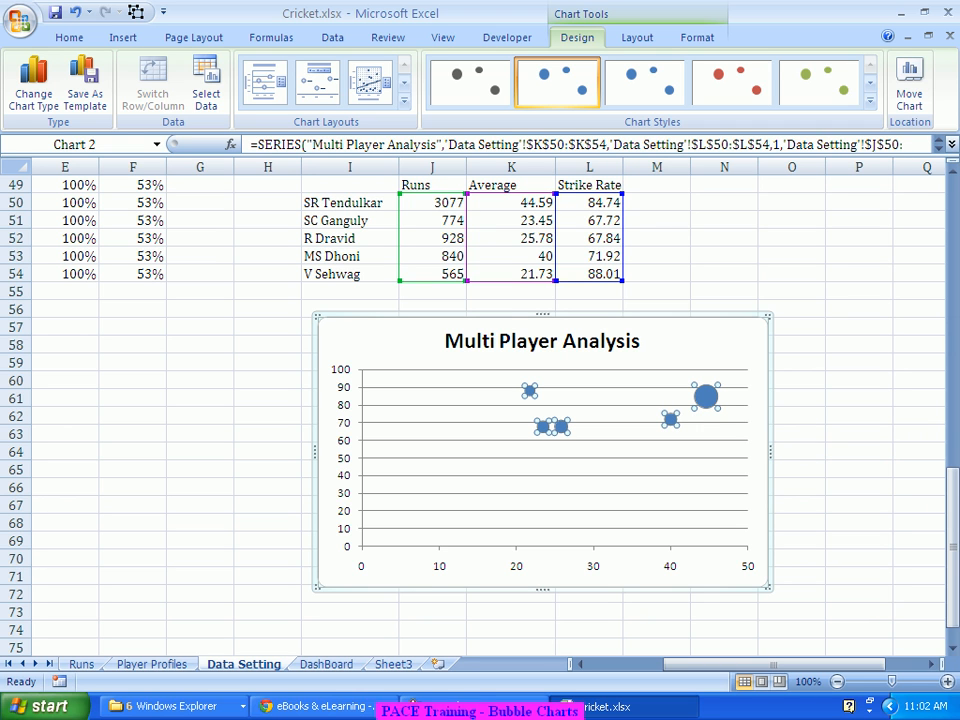
pyautogui.rightClick(706, 402)
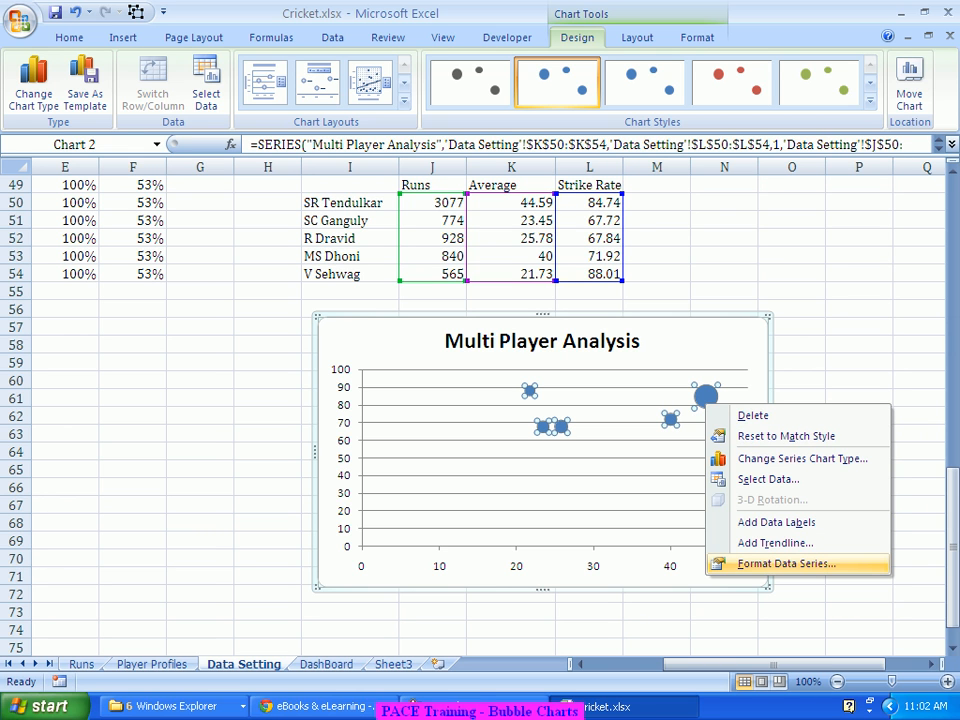
pyautogui.click(787, 564)
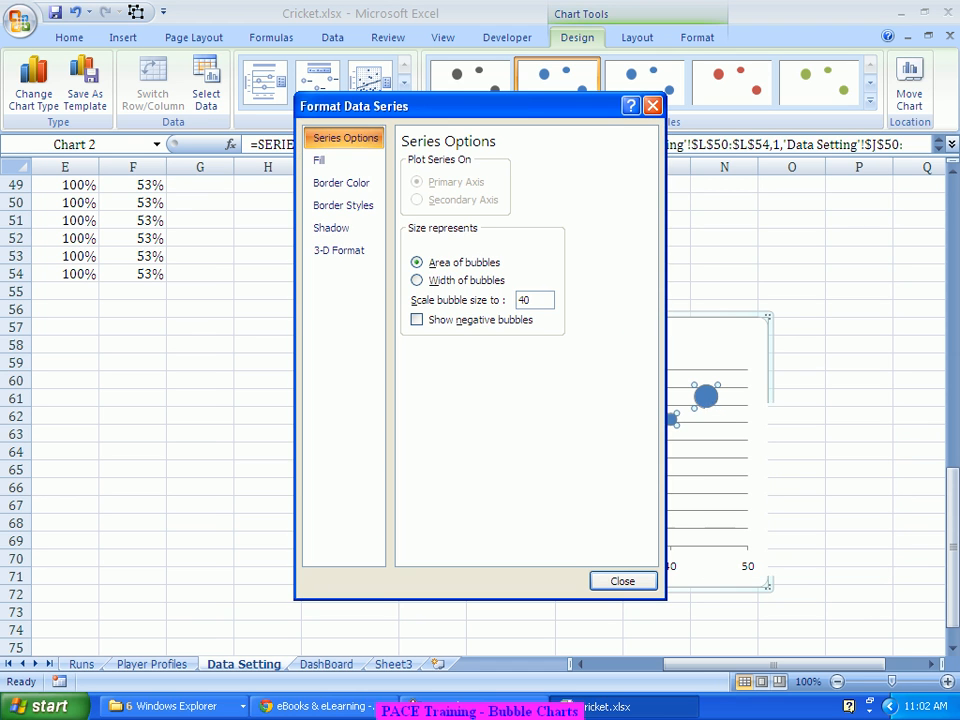
pyautogui.click(330, 160)
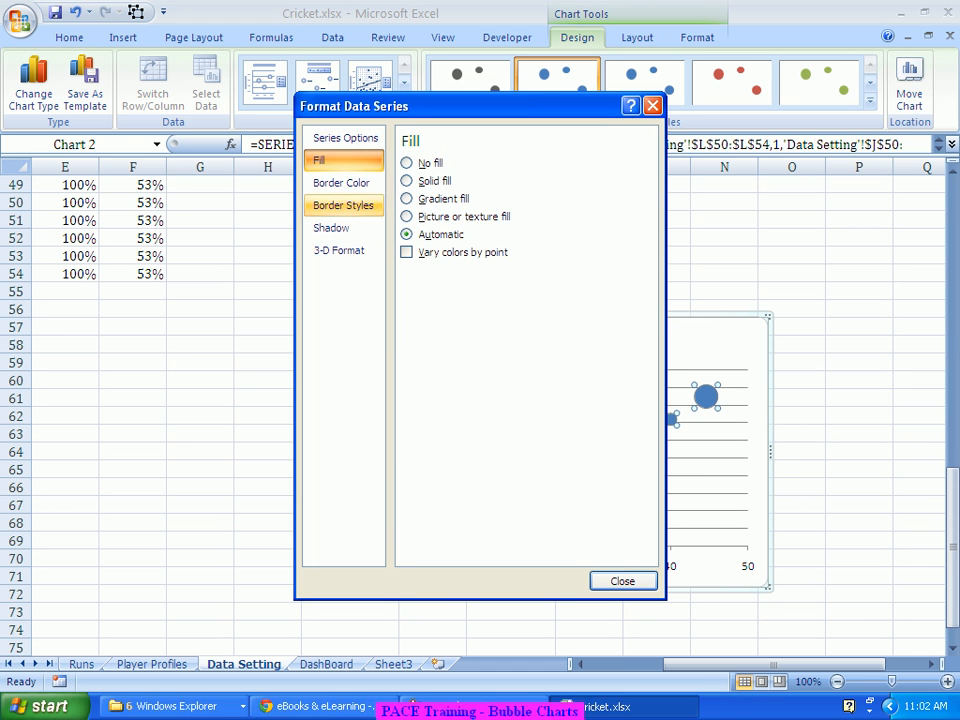
pyautogui.click(407, 252)
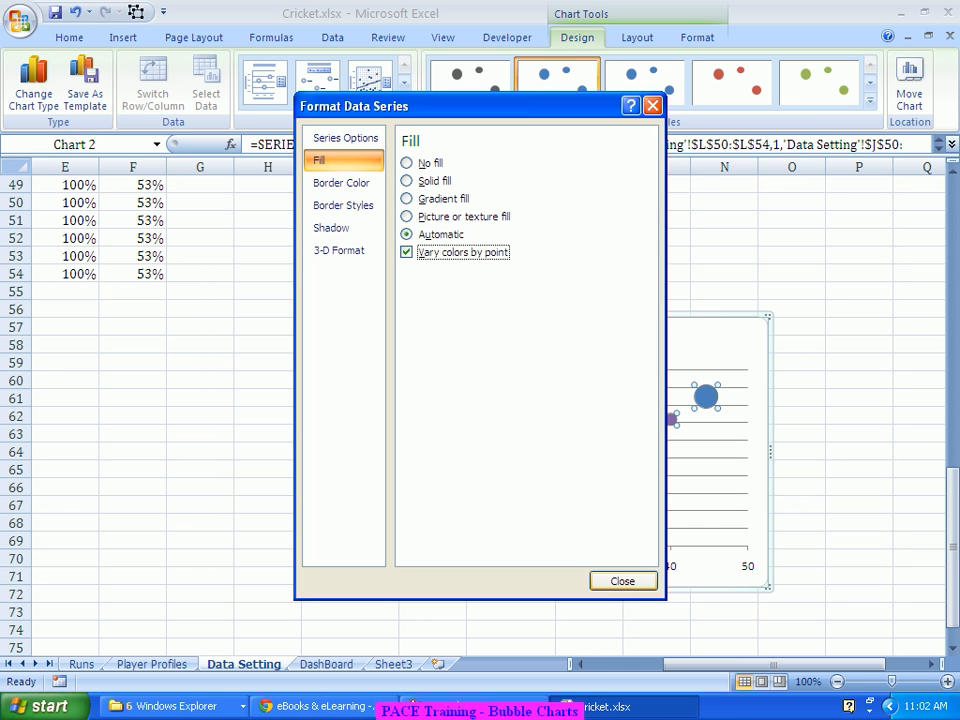
pyautogui.click(623, 581)
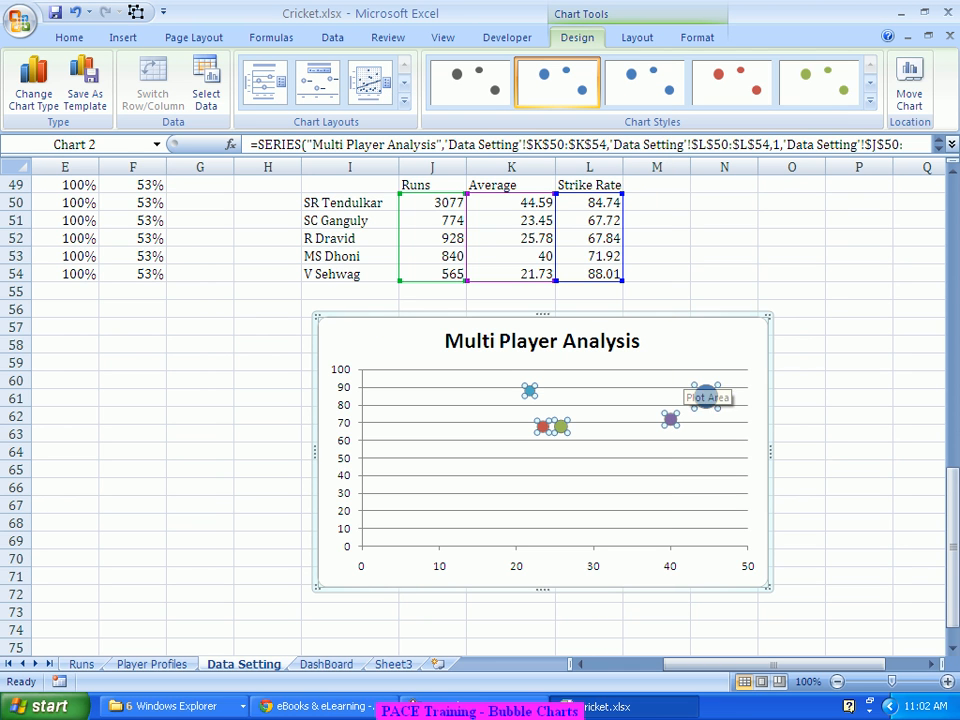
pyautogui.click(697, 348)
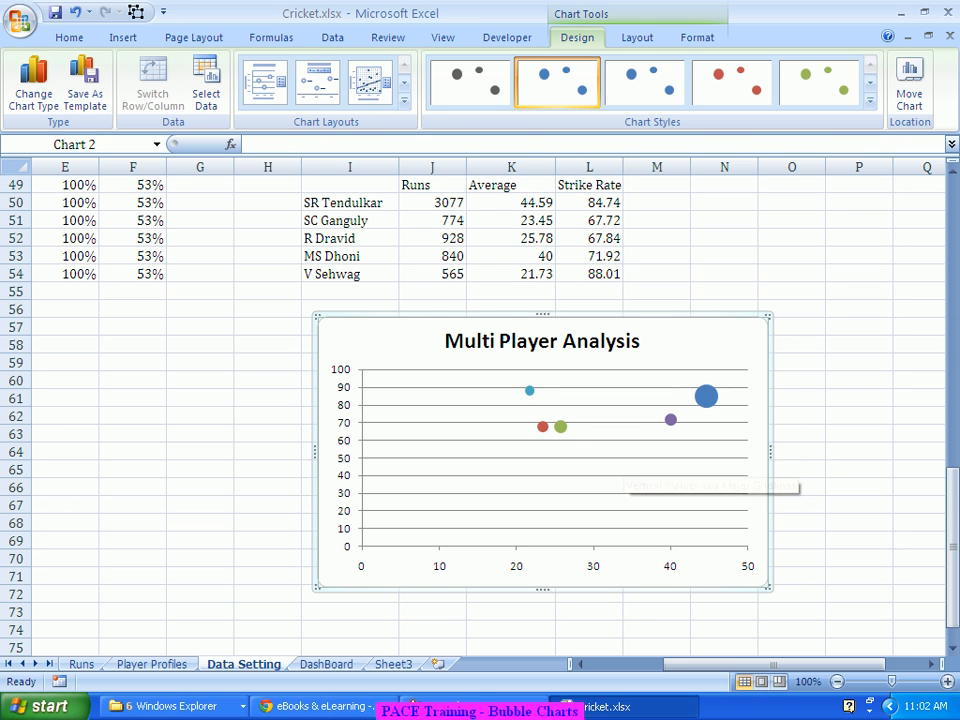
# Add data labels to the bubbles of the Multi Player Analysis series.
pyautogui.moveTo(706, 403)
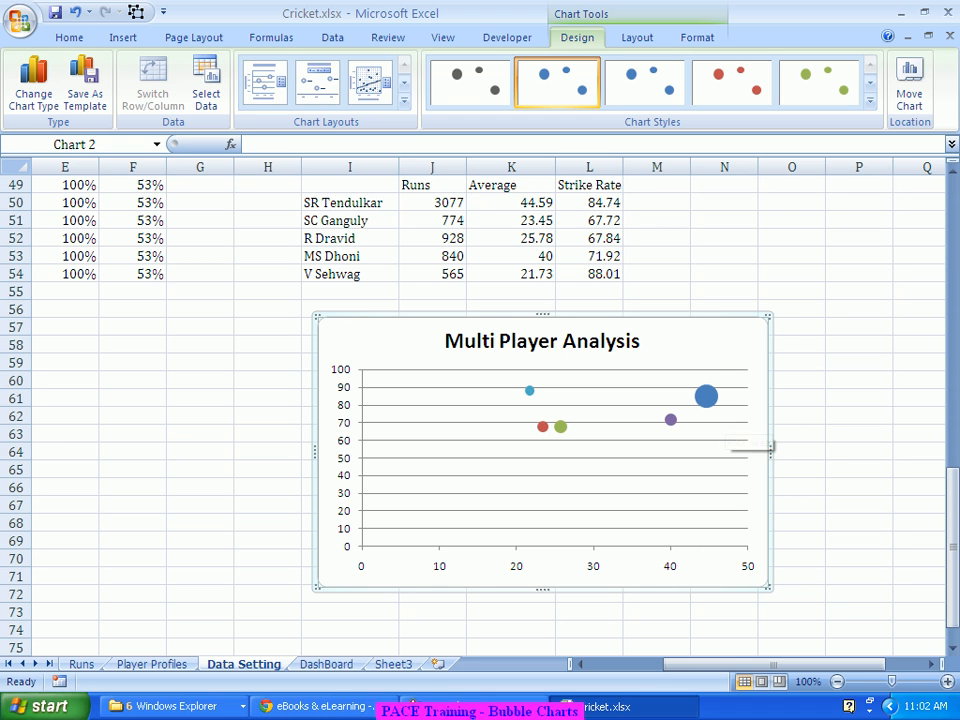
pyautogui.scroll(1, 733, 458)
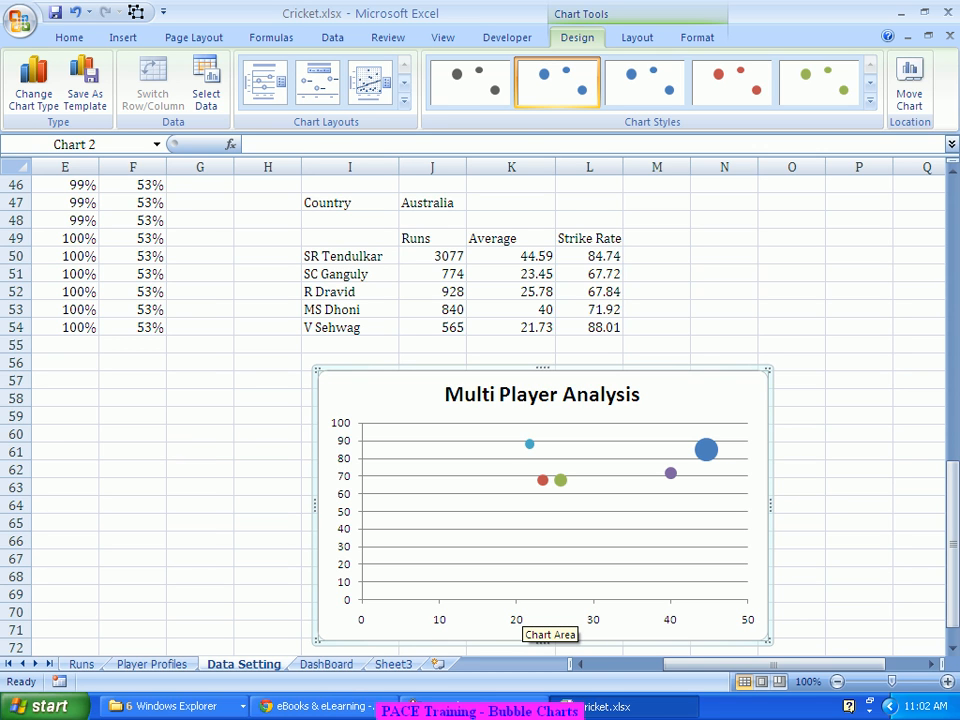
pyautogui.moveTo(529, 444)
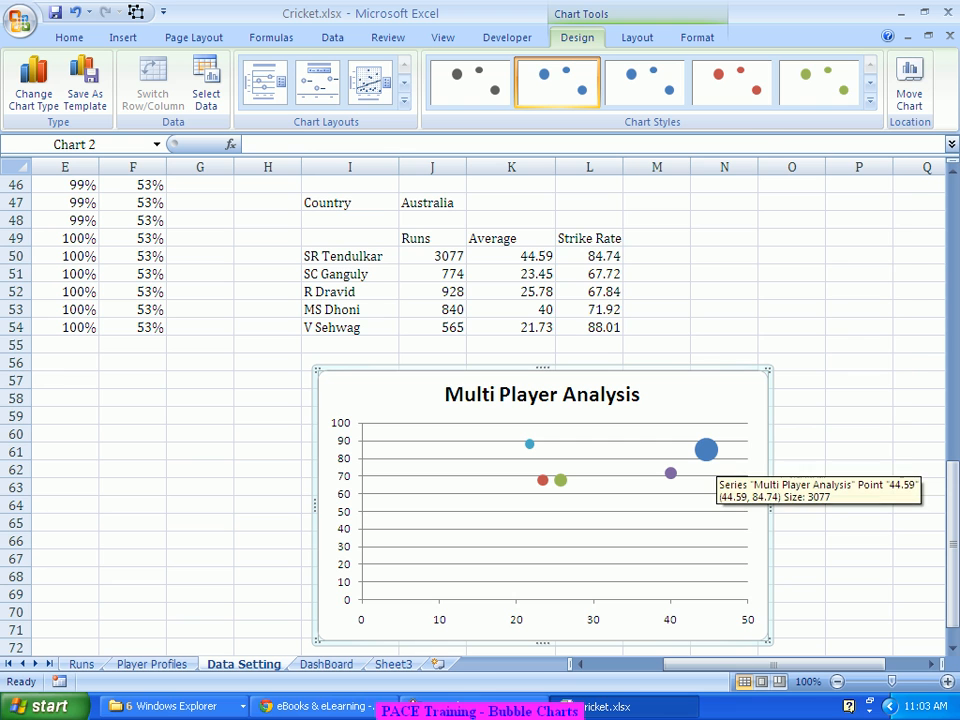
pyautogui.click(706, 450)
pyautogui.rightClick(706, 450)
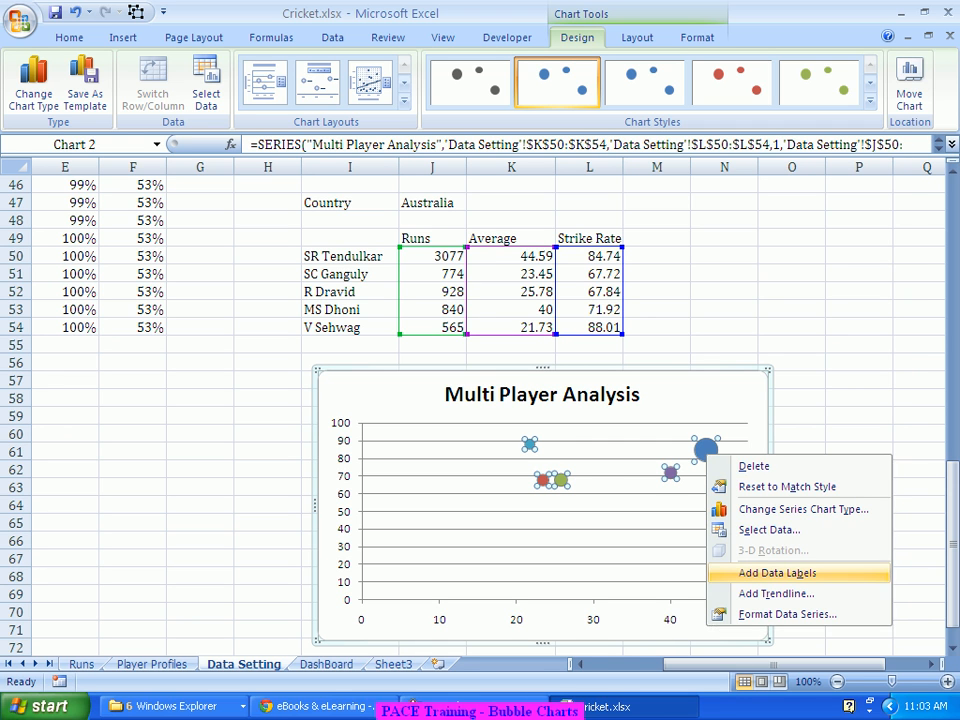
pyautogui.press('Return')
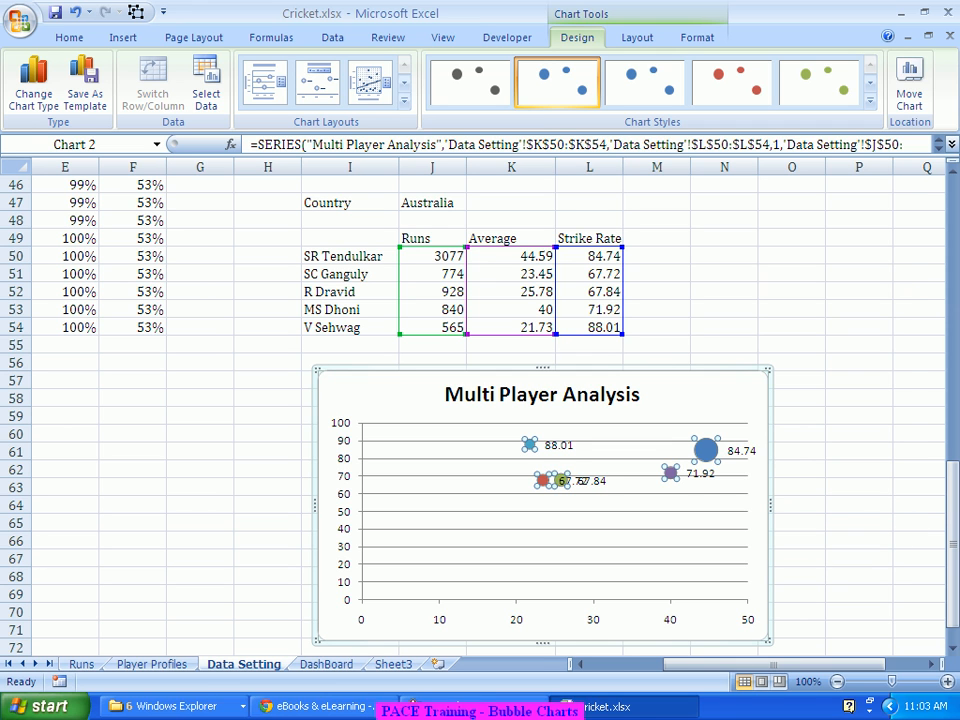
# Link only the 84.74 data label on the large blue bubble to the player name in cell I50 of Data Setting.
pyautogui.click(742, 451)
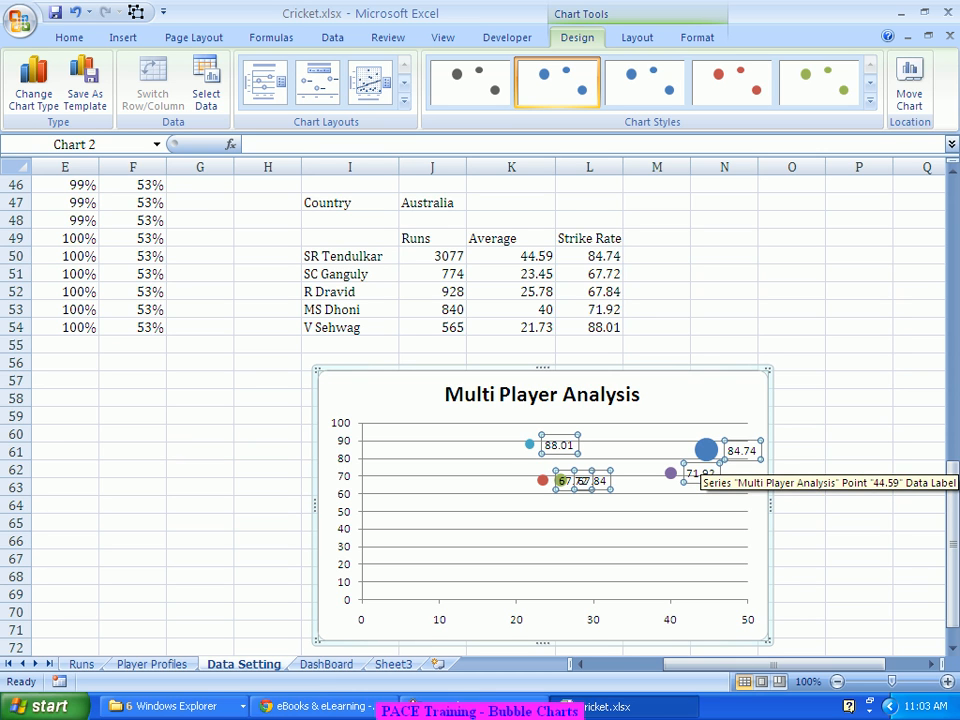
pyautogui.click(742, 452)
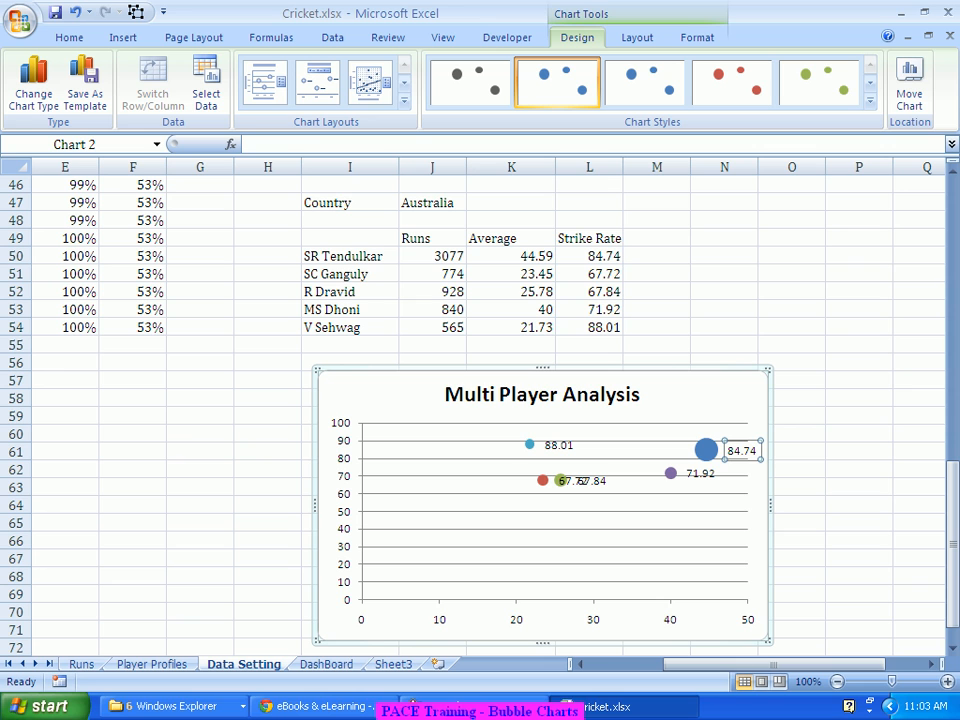
pyautogui.click(736, 451)
pyautogui.click(340, 144)
pyautogui.write('=')
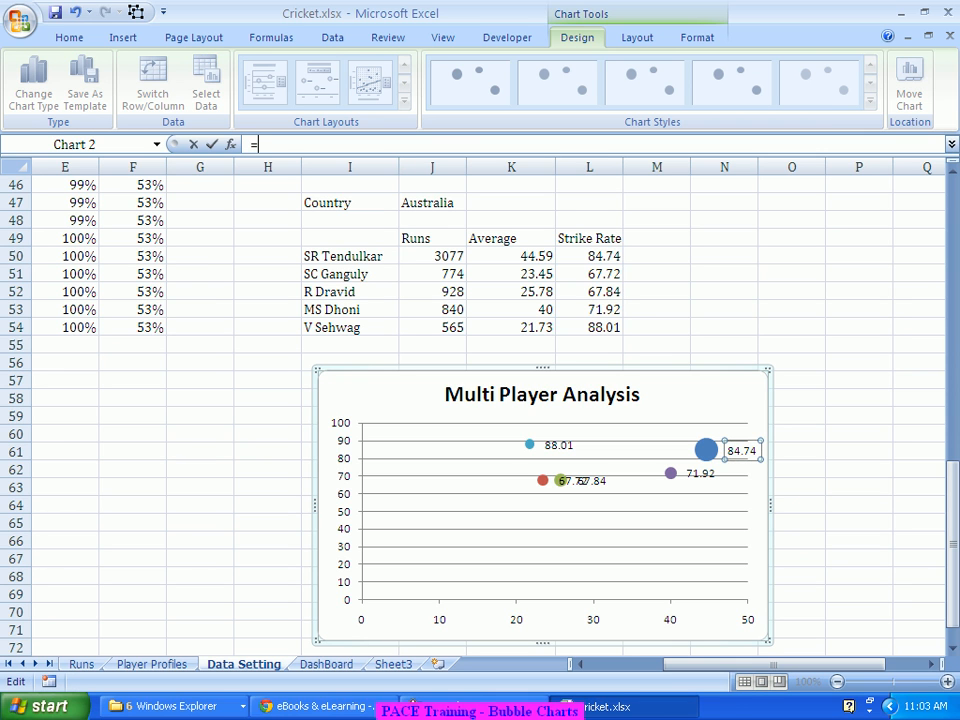
pyautogui.click(350, 256)
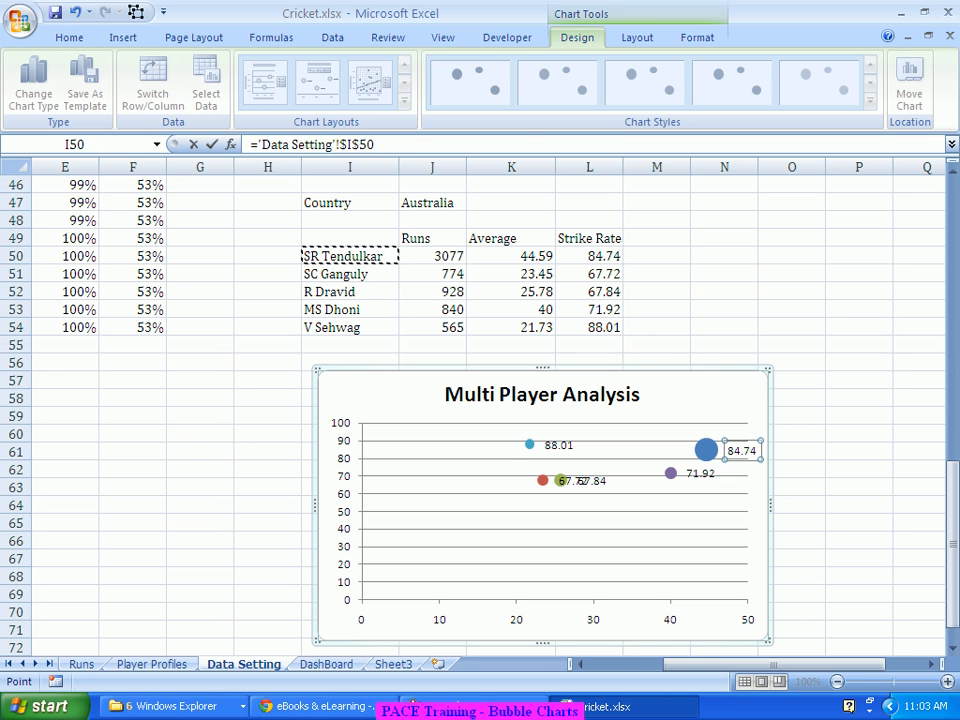
pyautogui.press('Return')
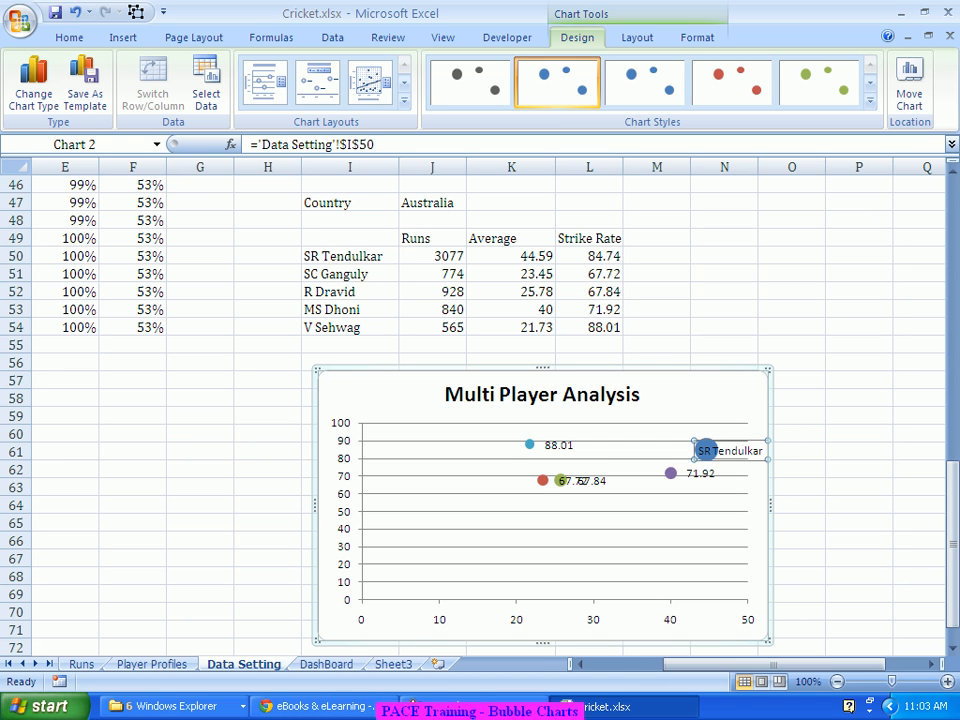
# Link the 71.92 data label beside the purple bubble to the player name in cell I53.
pyautogui.click(701, 474)
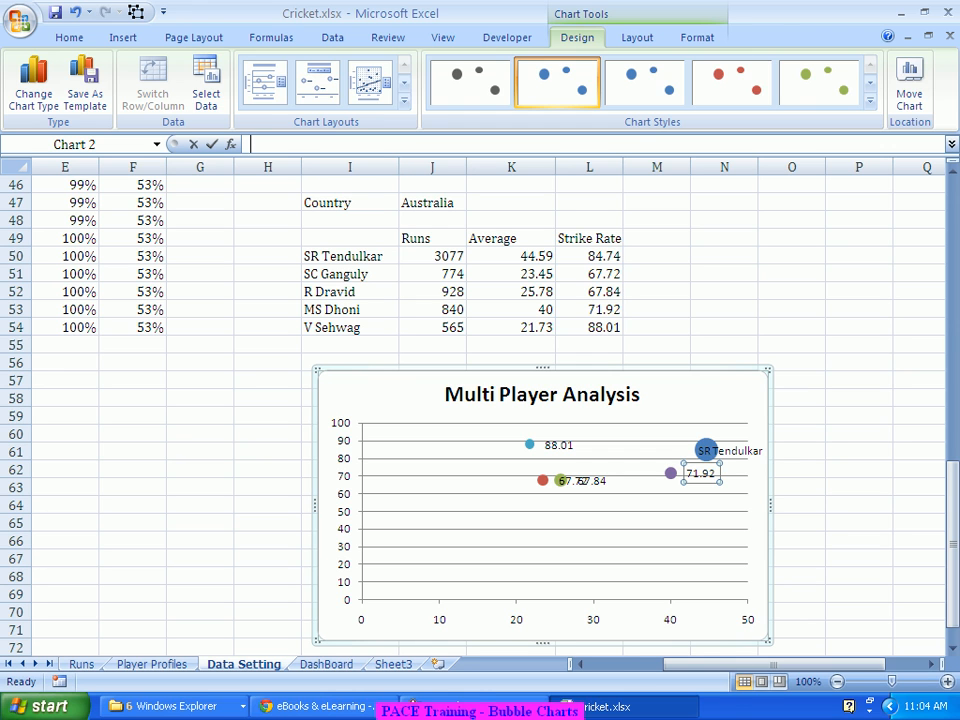
pyautogui.click(252, 144)
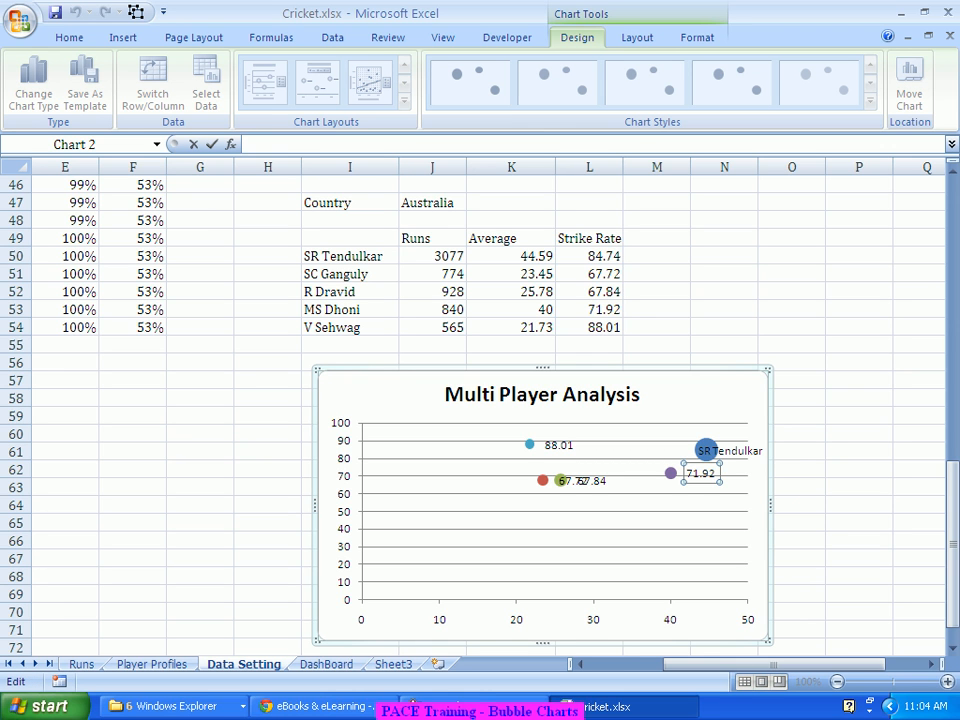
pyautogui.write('=')
pyautogui.click(350, 310)
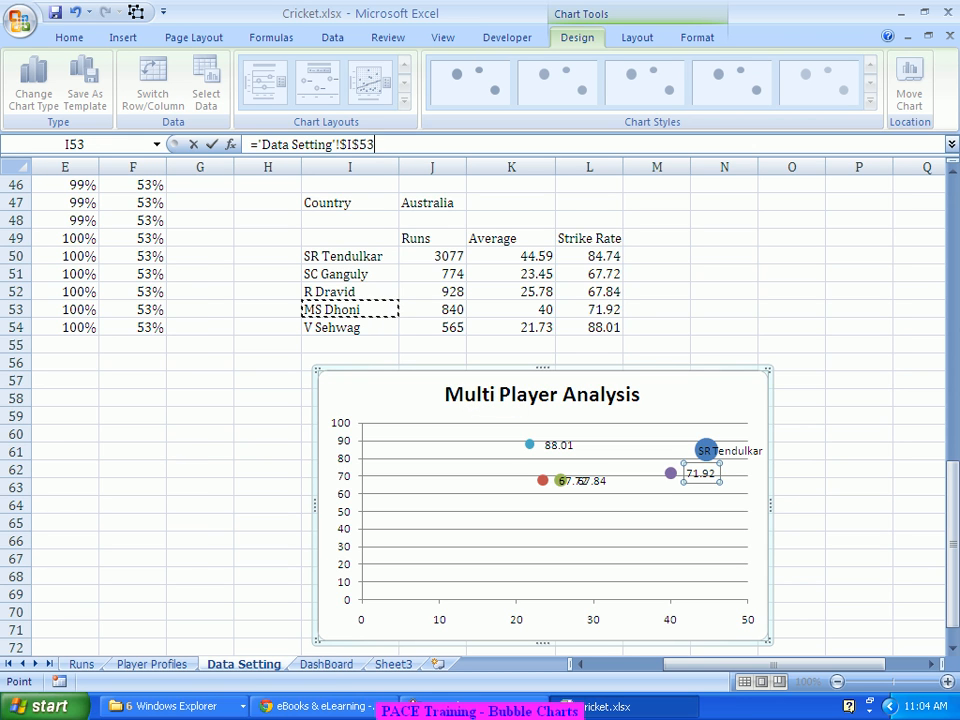
pyautogui.press('Return')
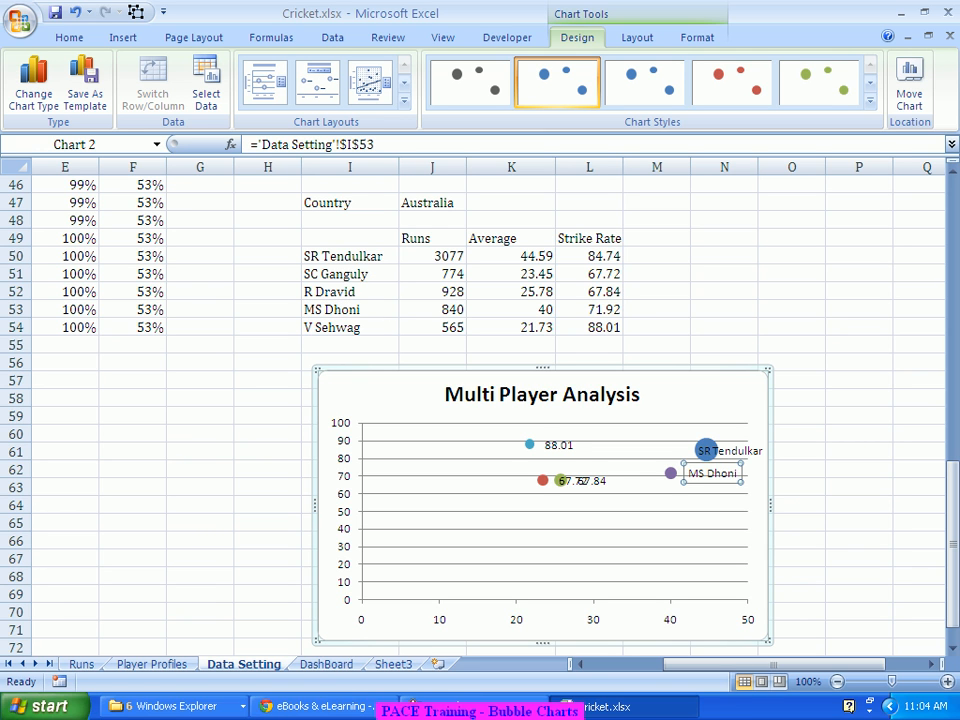
pyautogui.click(559, 445)
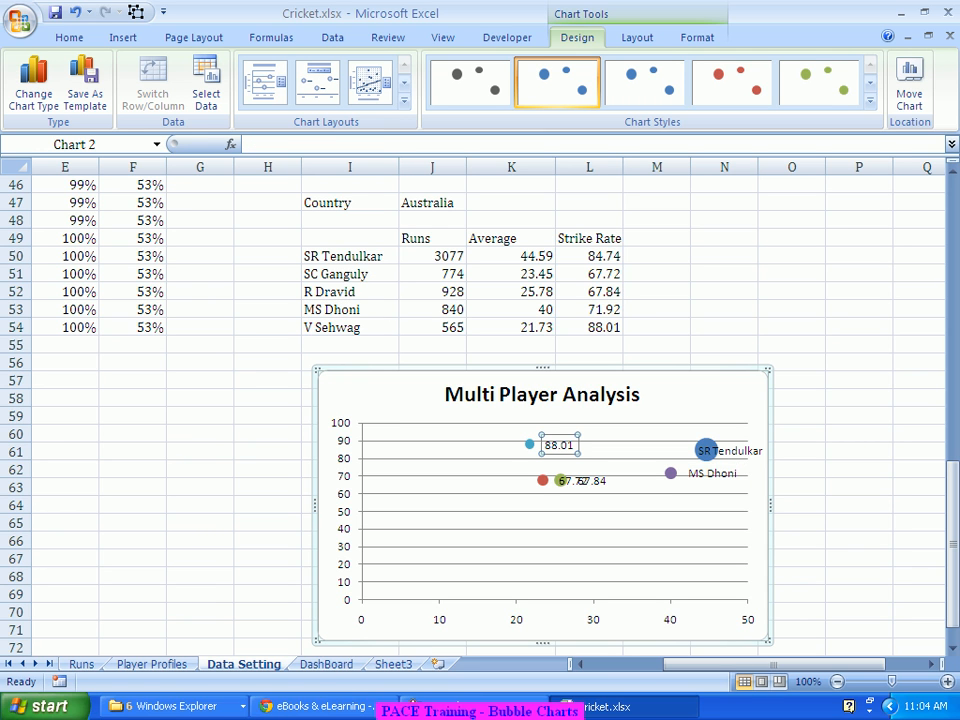
pyautogui.write('=')
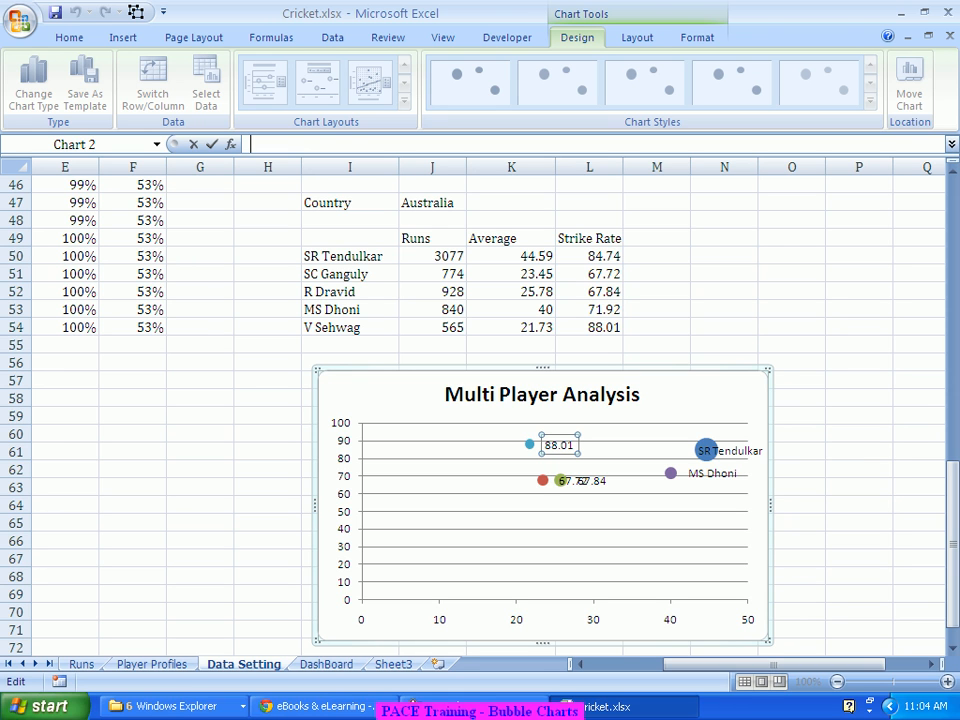
pyautogui.click(350, 328)
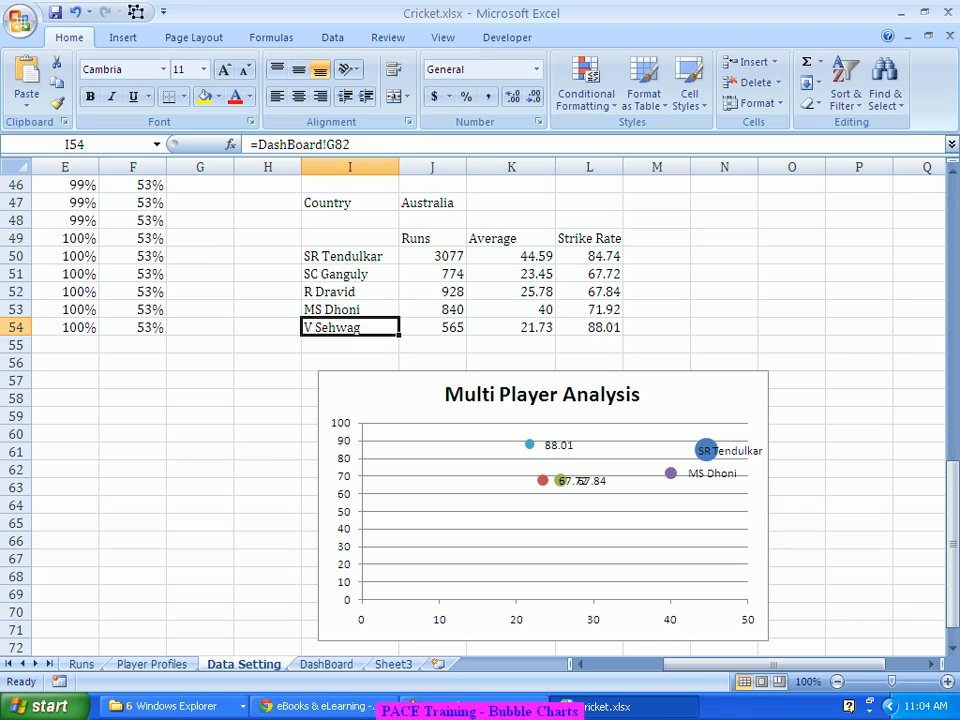
pyautogui.press('Return')
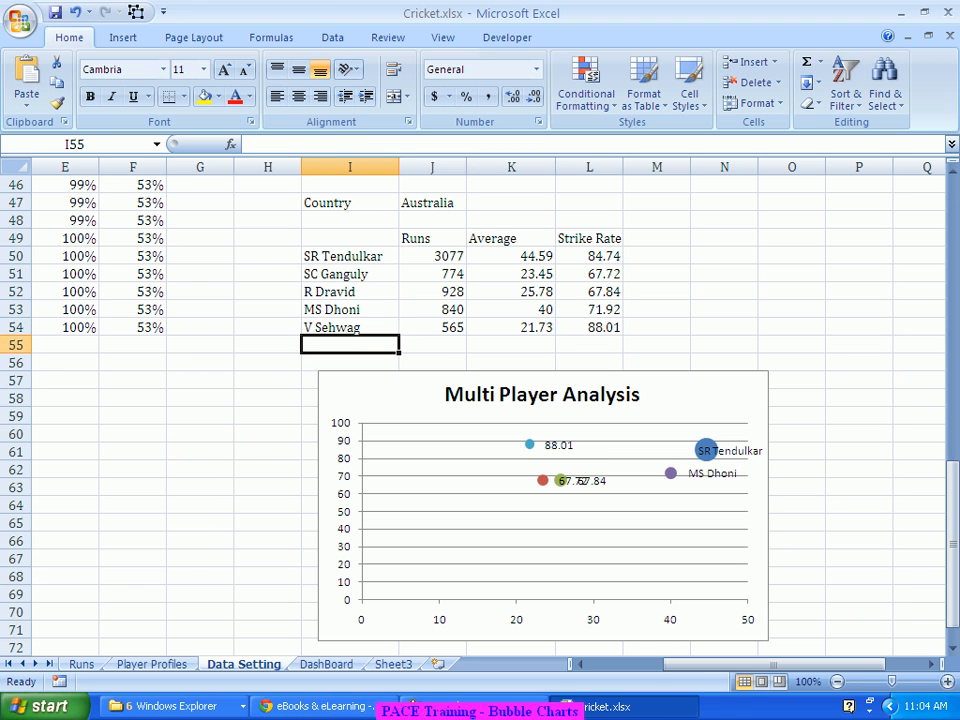
# Link the 88.01 data label beside the light blue bubble to the player name in cell I54.
pyautogui.click(567, 445)
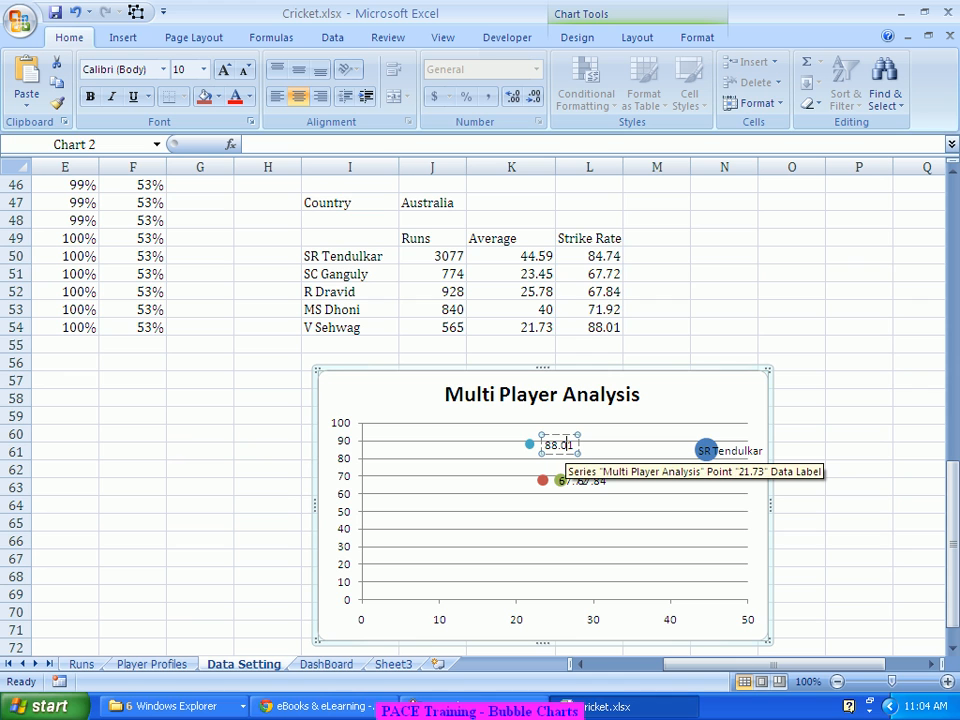
pyautogui.press('F2')
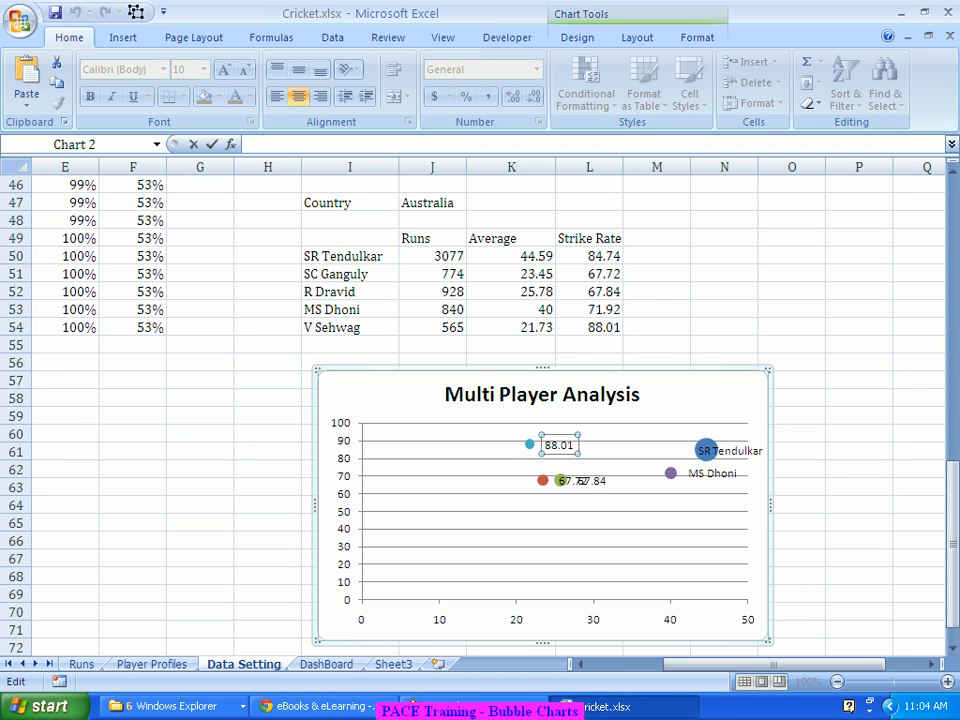
pyautogui.write('=')
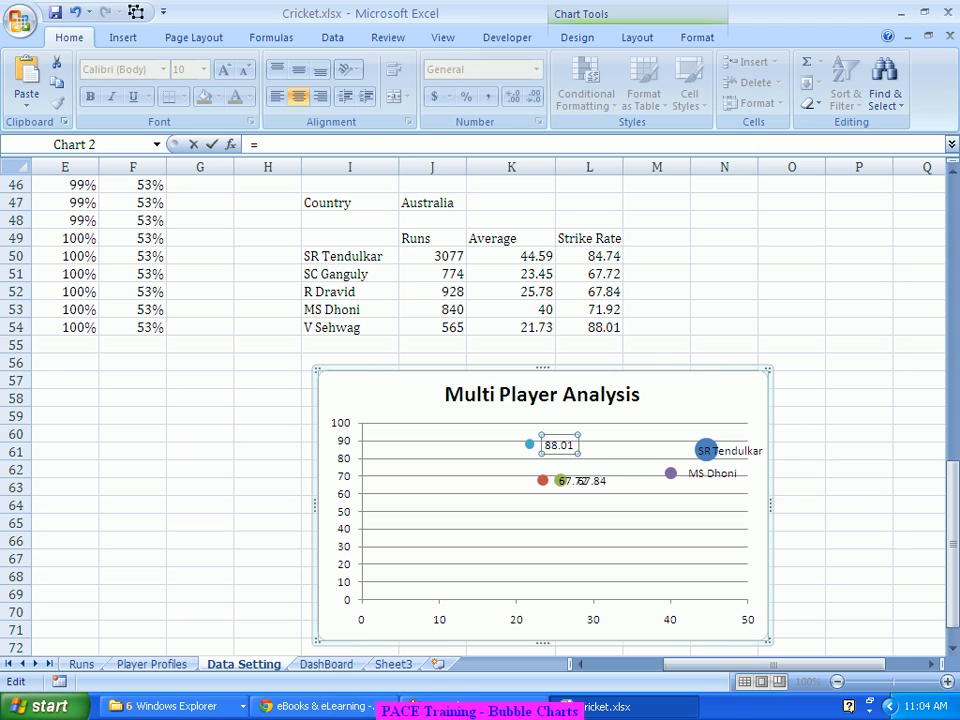
pyautogui.click(349, 328)
pyautogui.press('Return')
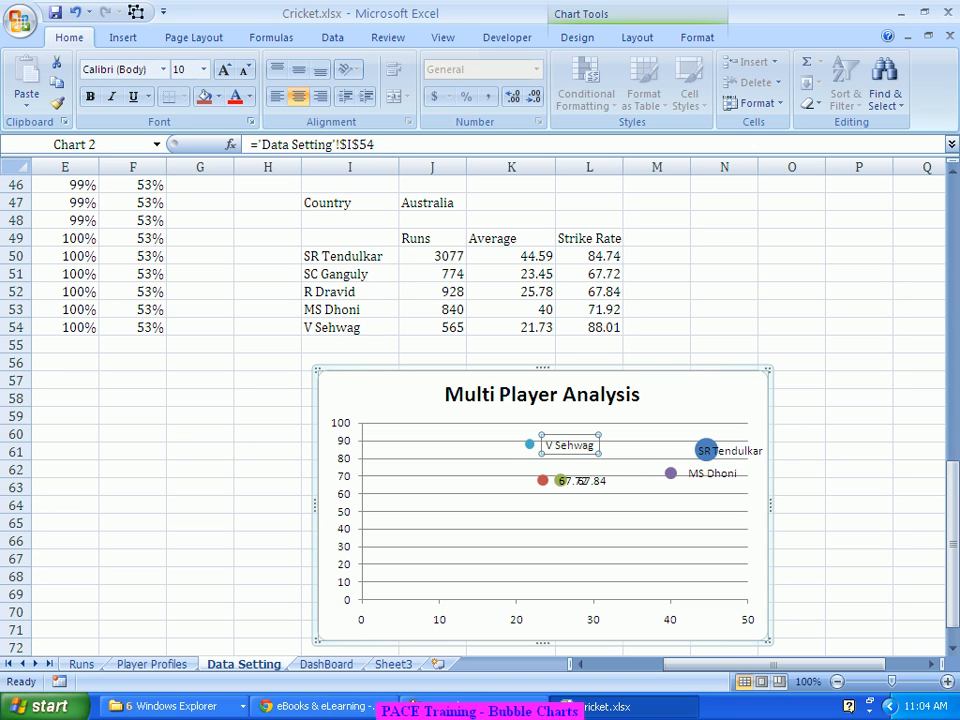
# Link the 67.84 data label beside the green bubble to the player name in cell I52.
pyautogui.click(592, 482)
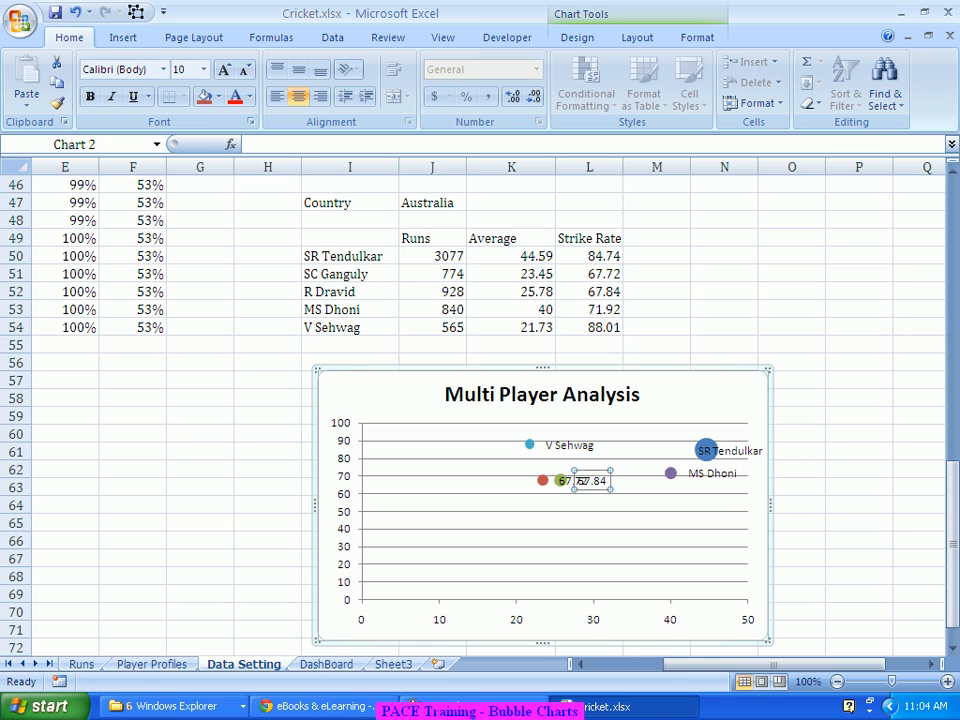
pyautogui.click(258, 145)
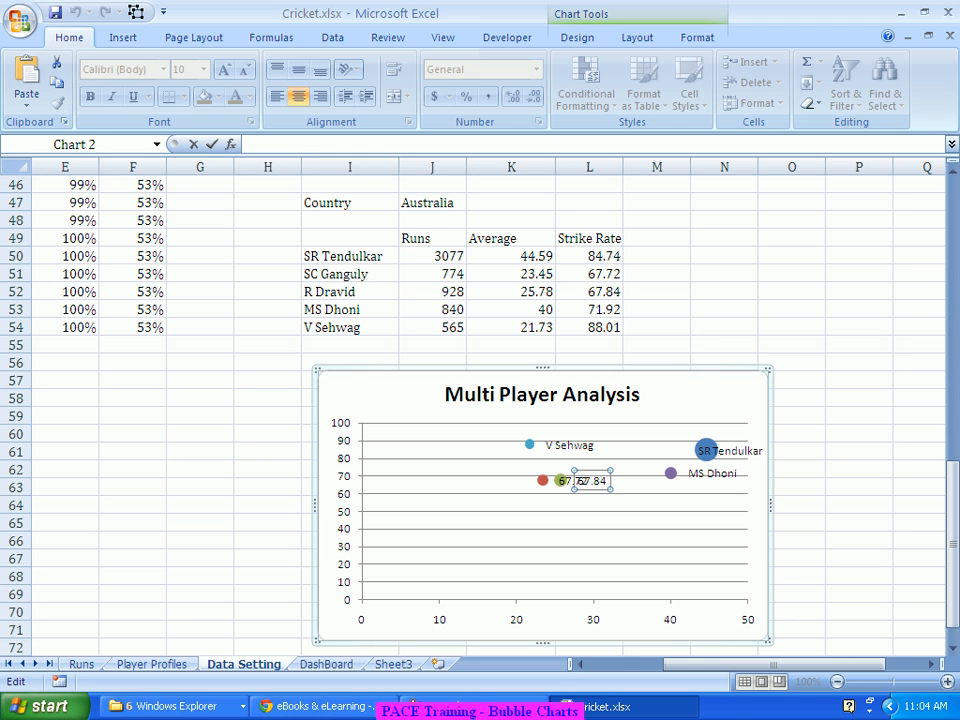
pyautogui.write('=')
pyautogui.click(342, 292)
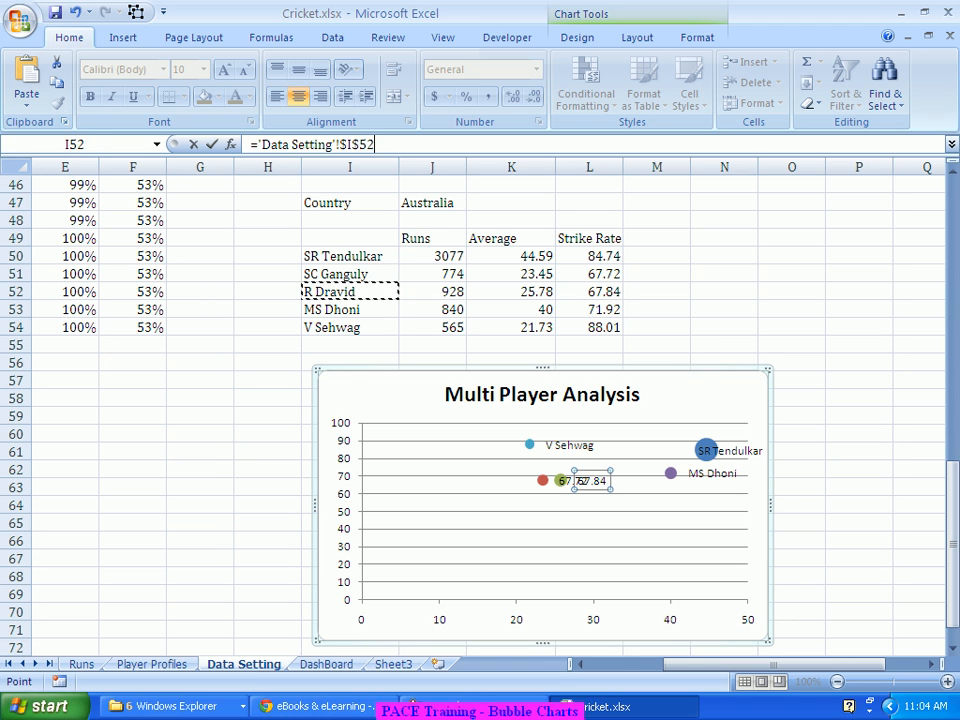
pyautogui.press('Return')
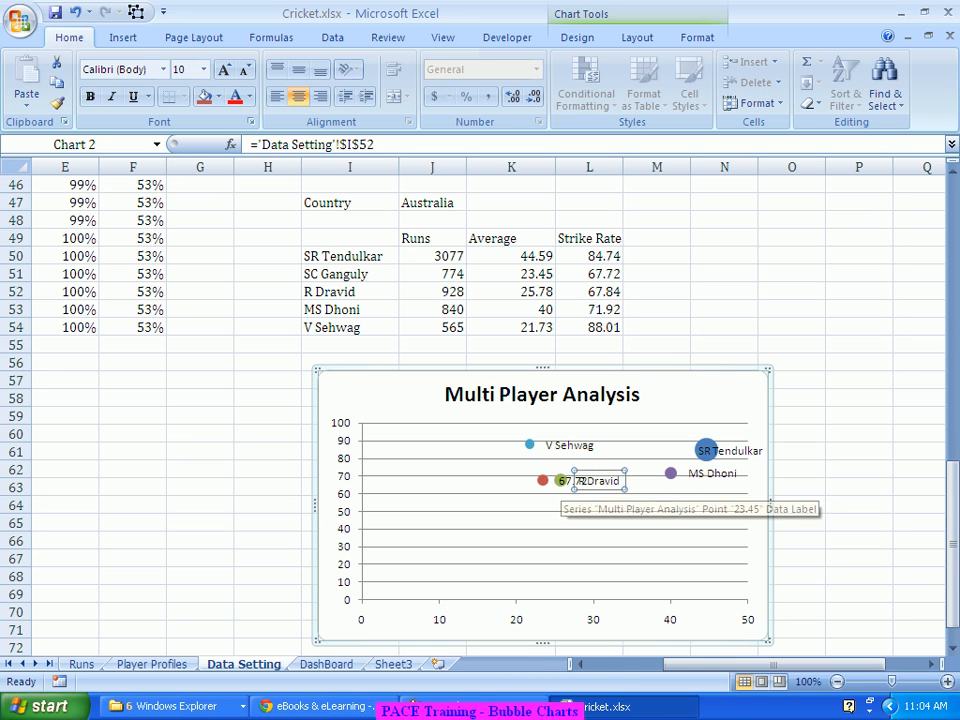
# Link the 67.72 data label of the red bubble to the player name in cell I51.
pyautogui.click(566, 481)
pyautogui.hotkey('ctrl', 'c')
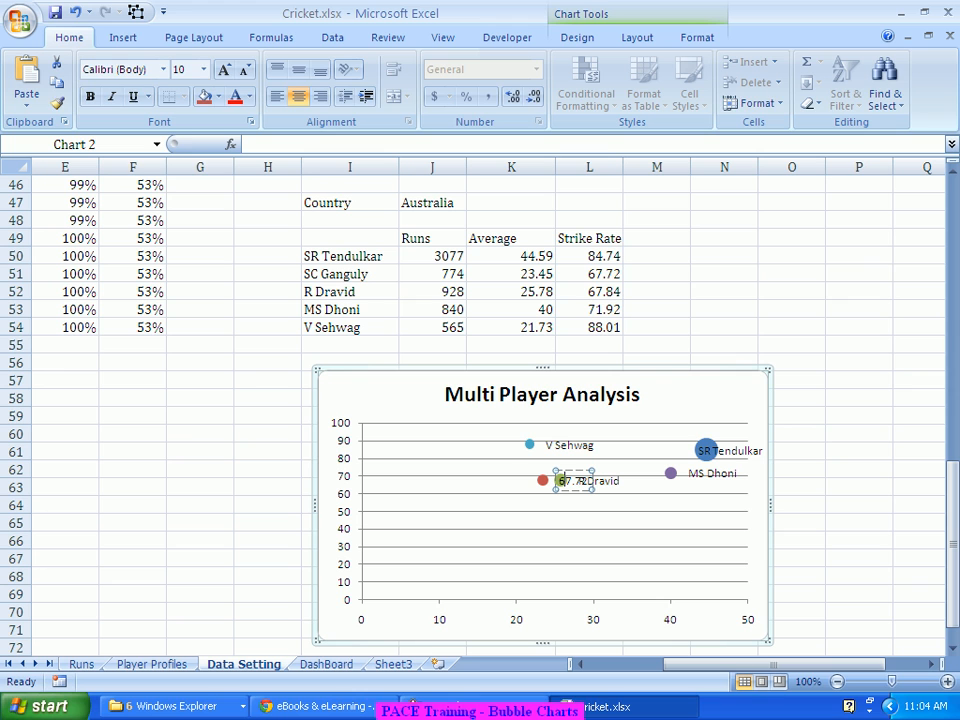
pyautogui.click(262, 144)
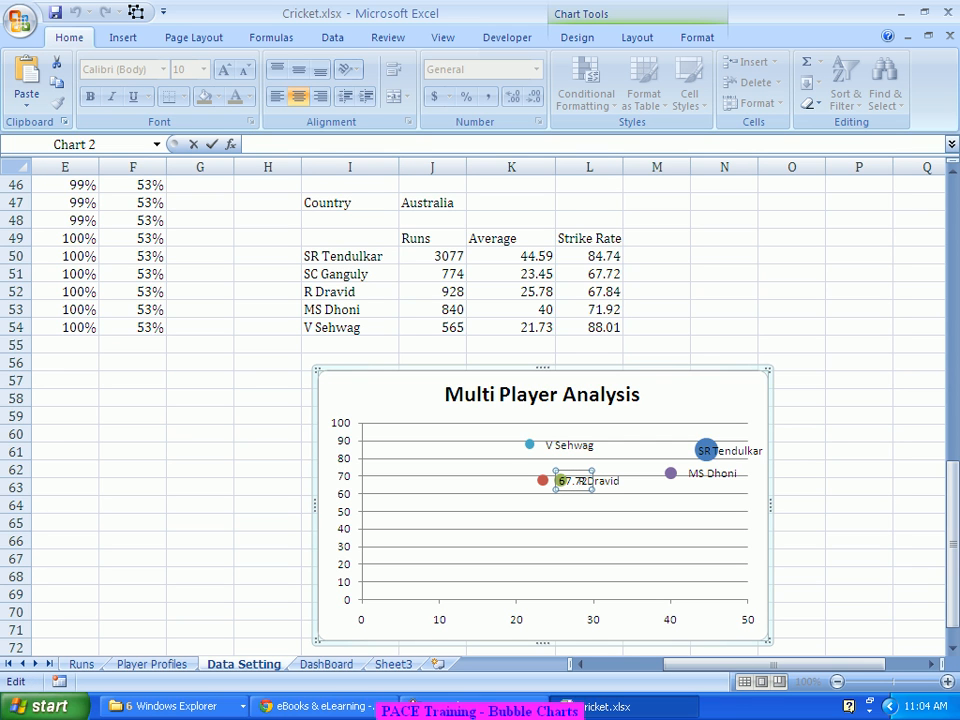
pyautogui.write('=')
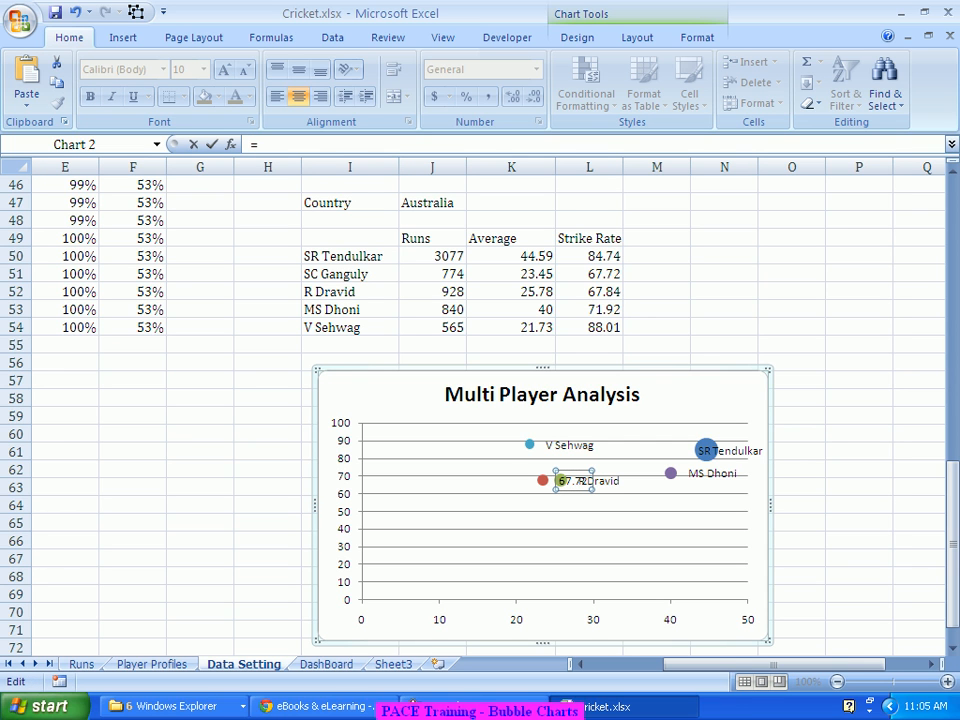
pyautogui.click(340, 274)
pyautogui.press('Return')
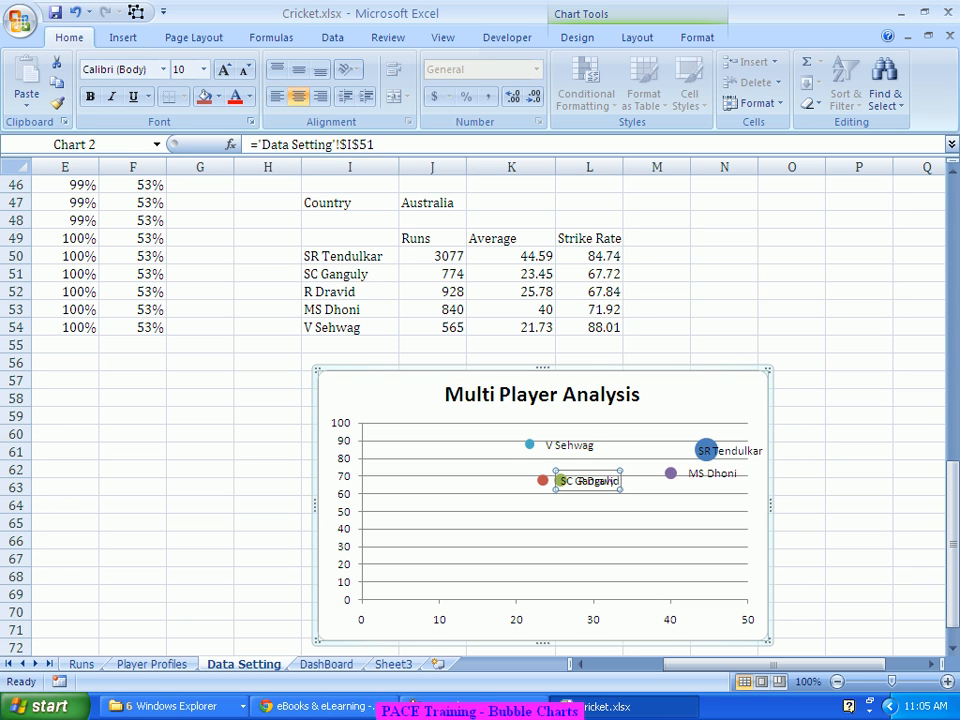
# Format the data label beside the light blue bubble in Cambria, size 7.
pyautogui.click(570, 445)
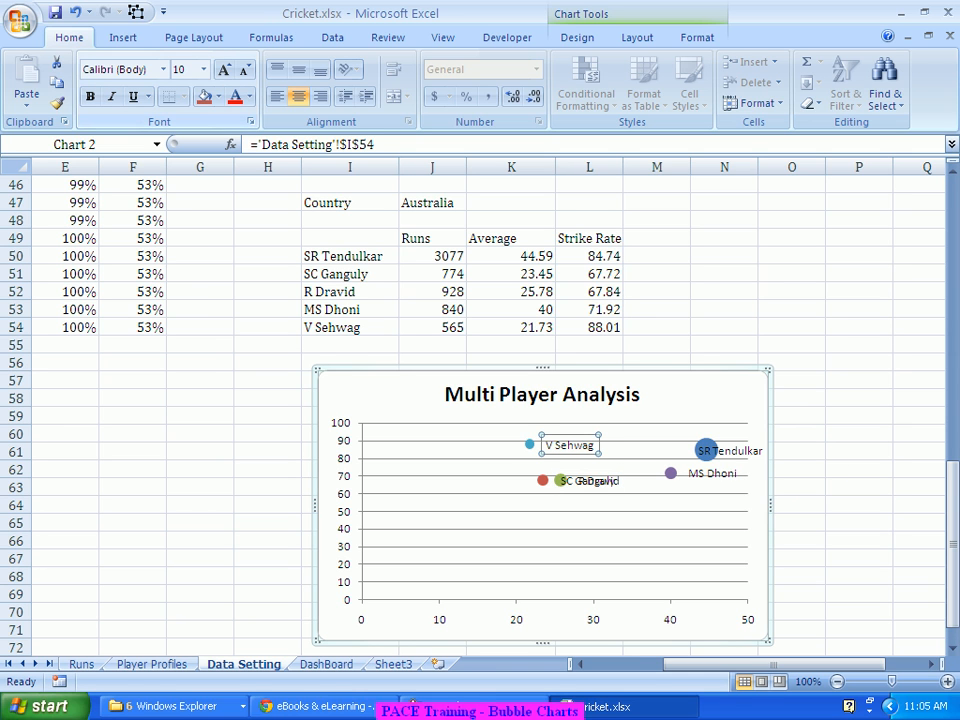
pyautogui.click(243, 69)
pyautogui.click(243, 69)
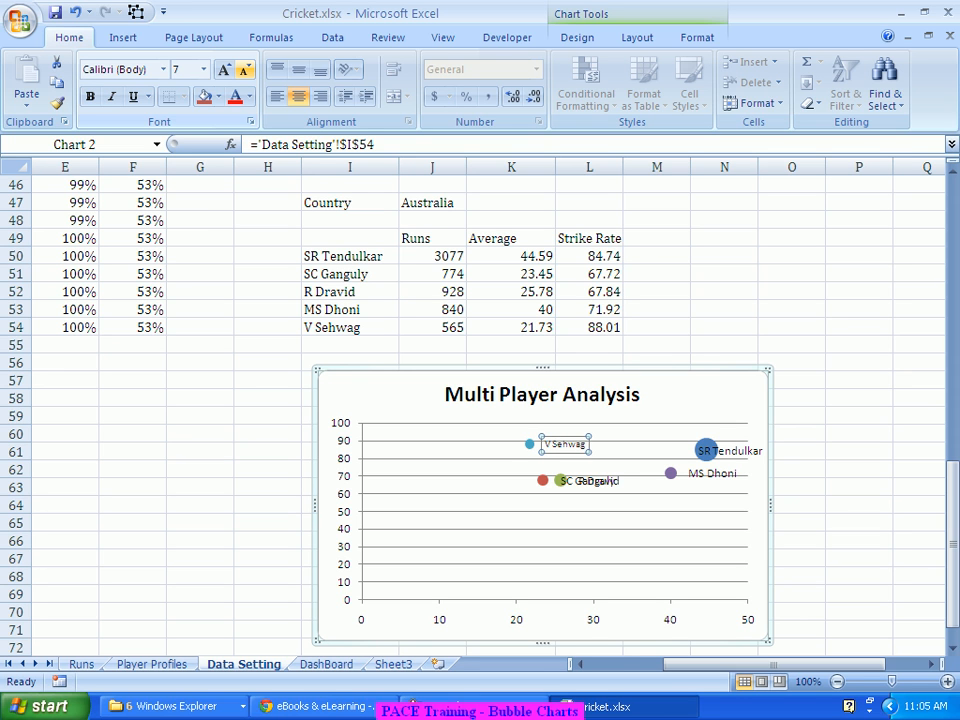
pyautogui.click(243, 69)
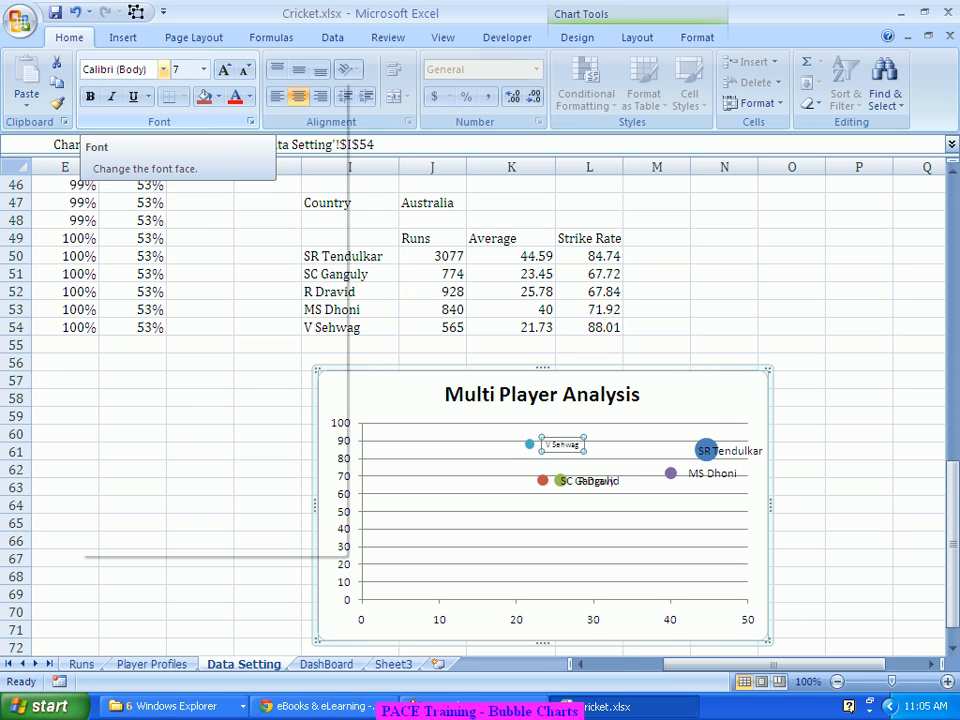
pyautogui.click(163, 69)
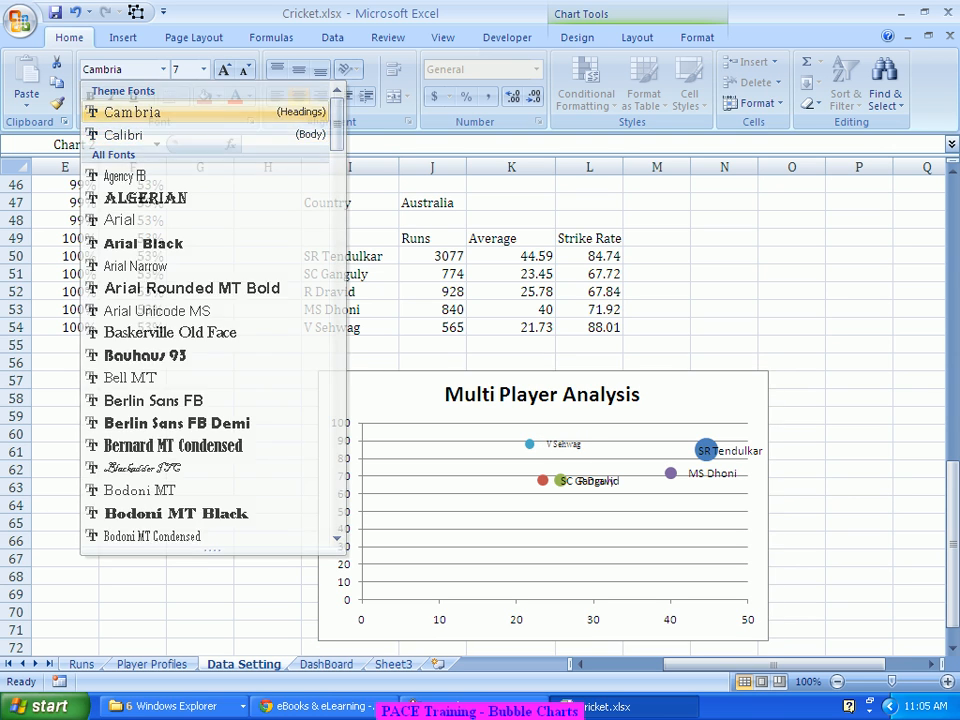
pyautogui.click(132, 112)
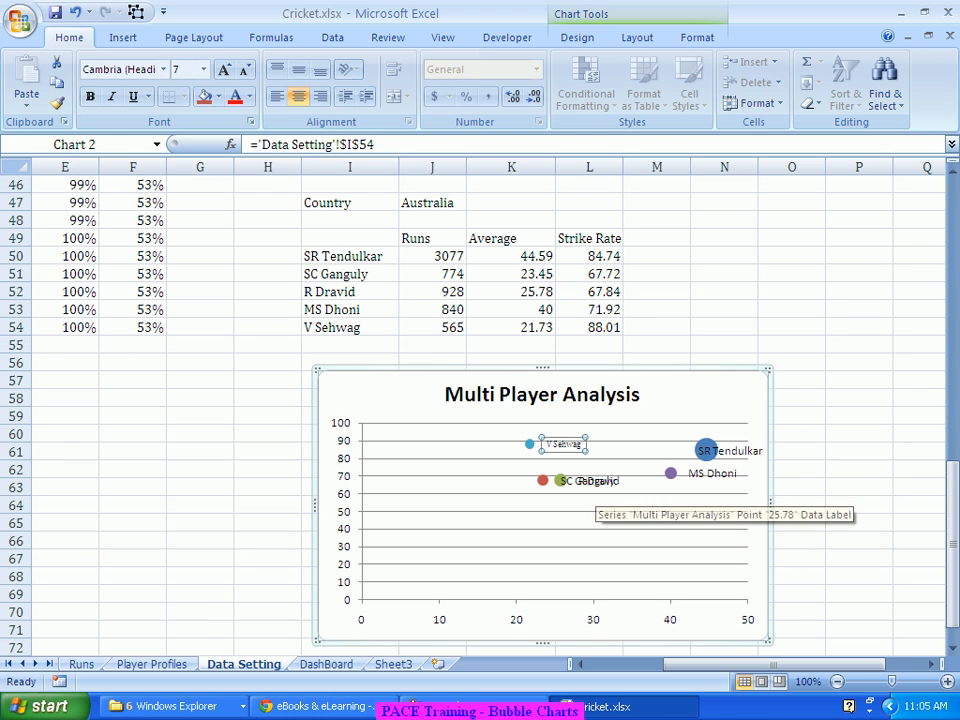
# Format the data label beside the green bubble, linked to cell I52, in Cambria, size 7.
pyautogui.click(600, 481)
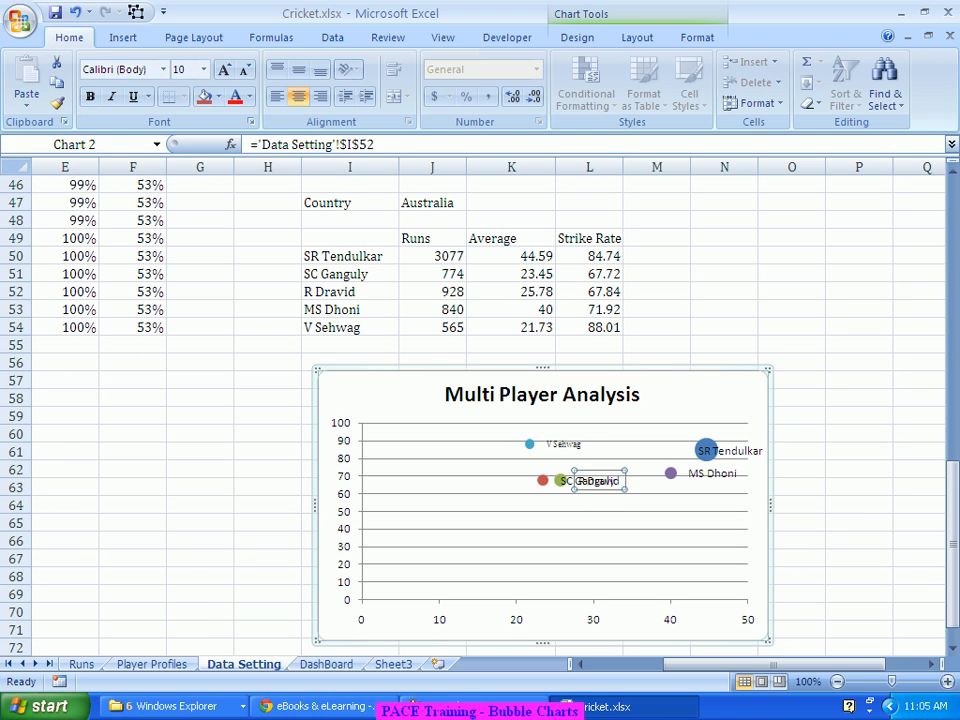
pyautogui.click(163, 69)
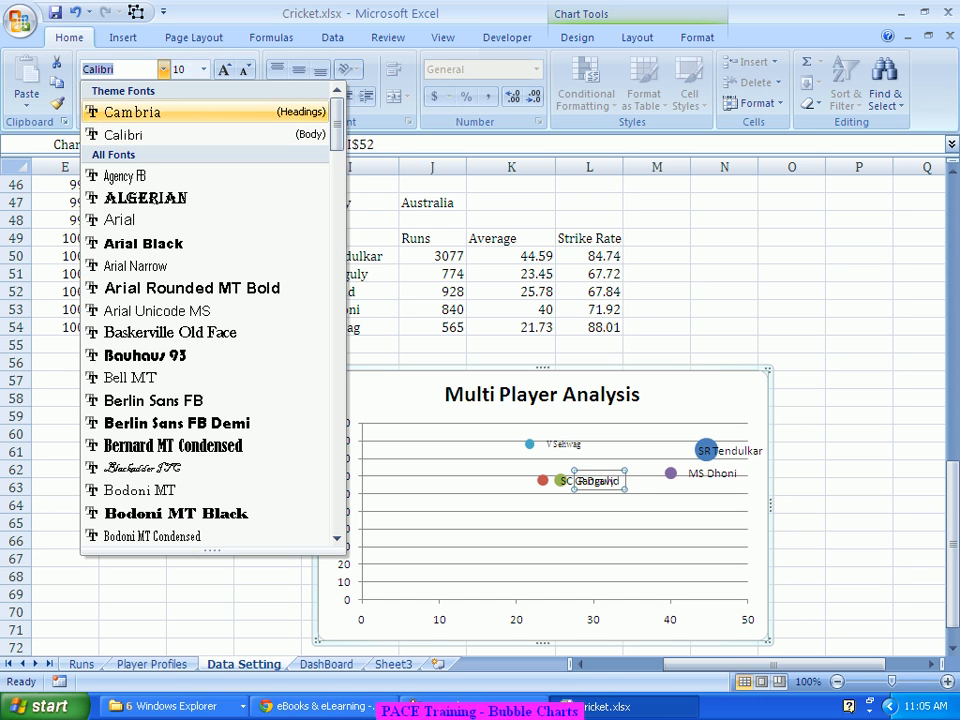
pyautogui.click(132, 112)
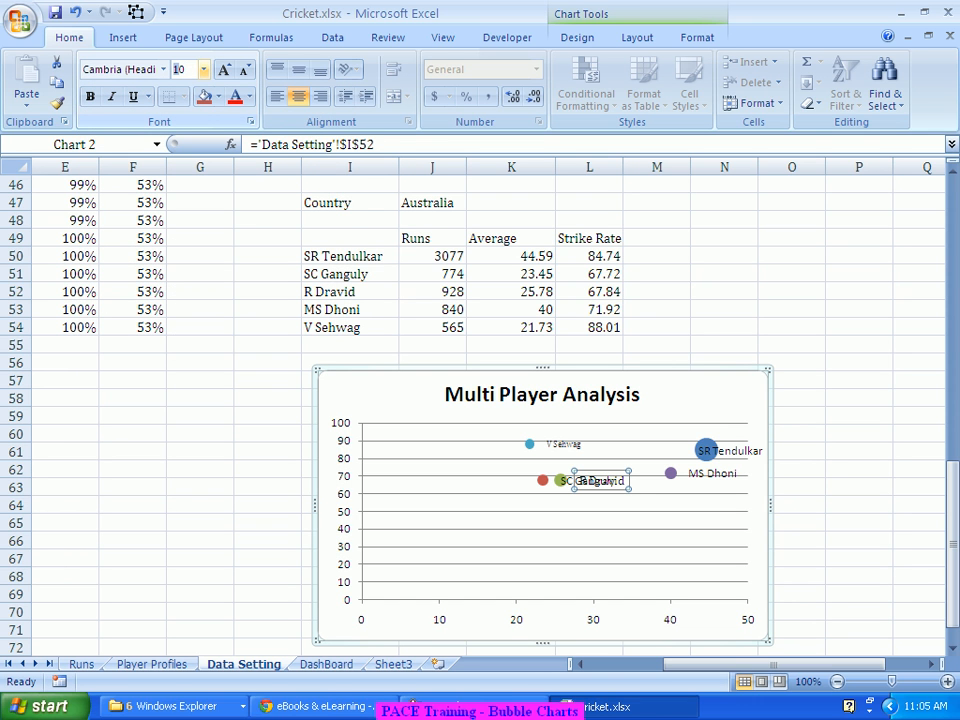
pyautogui.click(176, 69)
pyautogui.write('7')
pyautogui.press('Return')
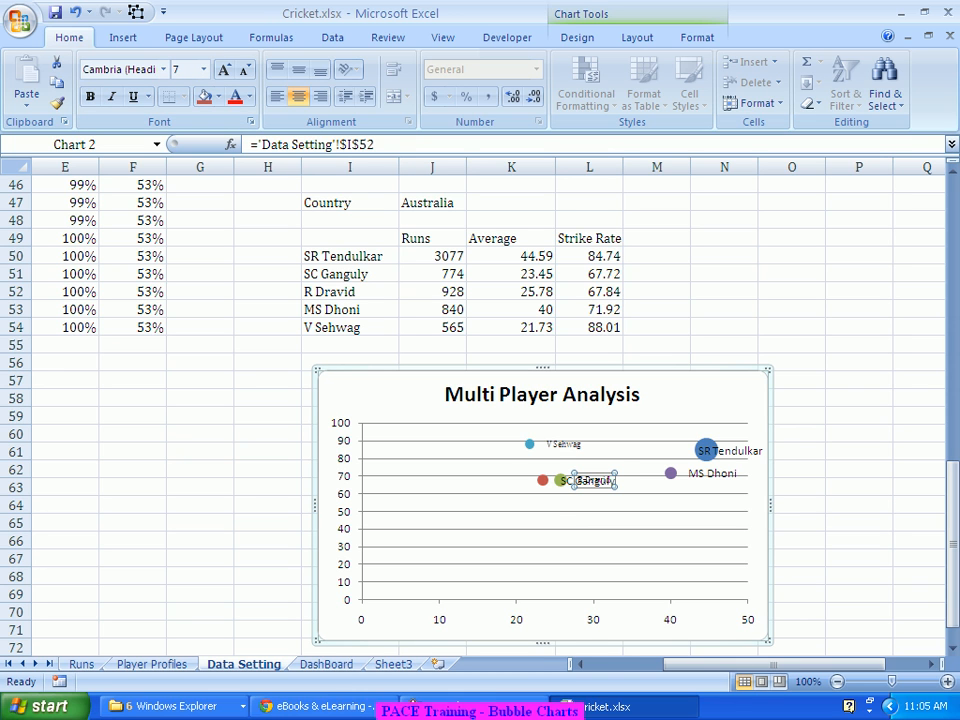
# Format the red bubble's data label, linked to cell I51, in Cambria, size 7, and move it just below its bubble.
pyautogui.click(585, 482)
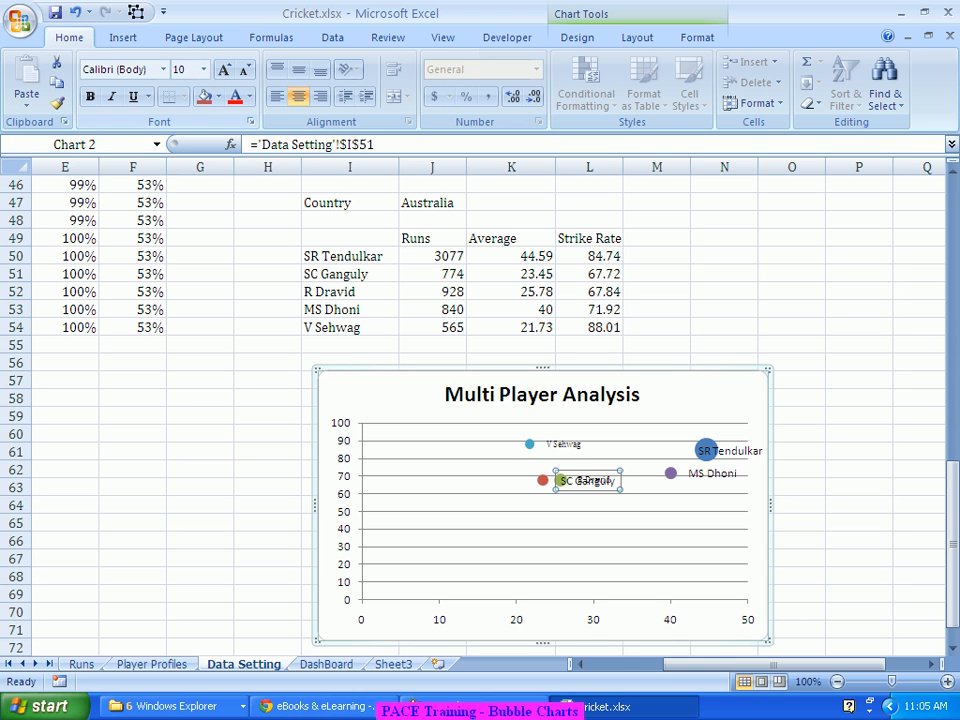
pyautogui.click(163, 69)
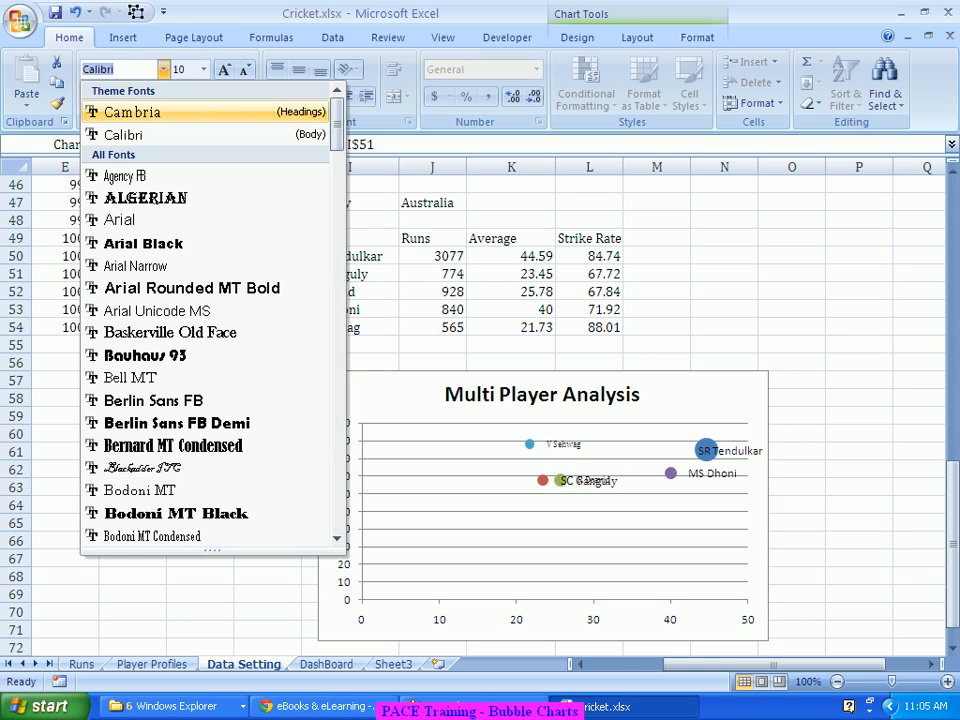
pyautogui.click(120, 111)
pyautogui.click(204, 69)
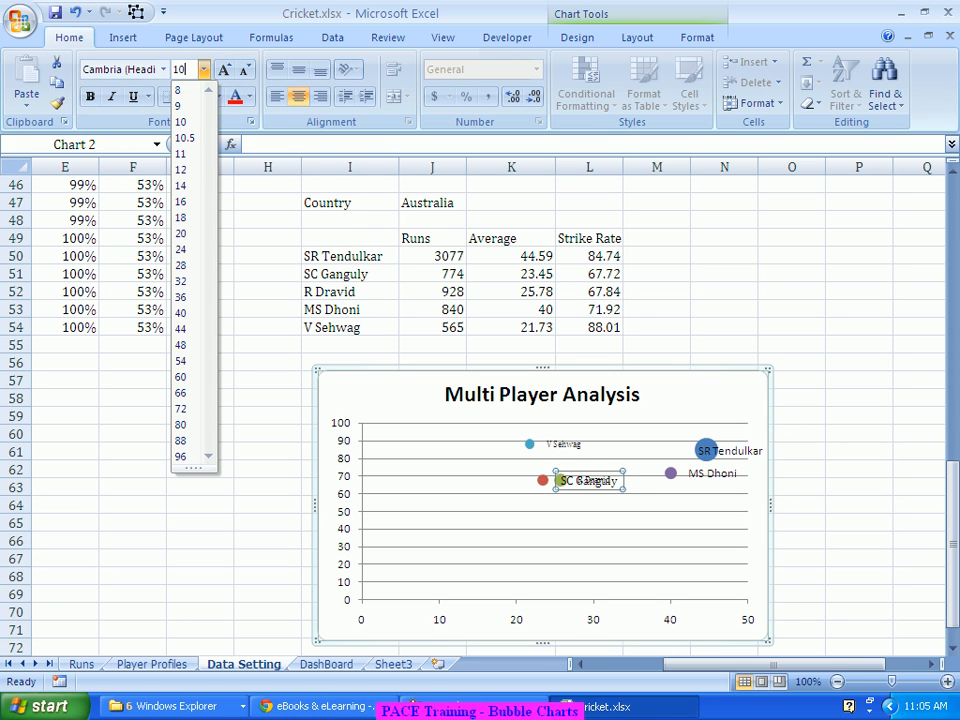
pyautogui.write('7')
pyautogui.press('Return')
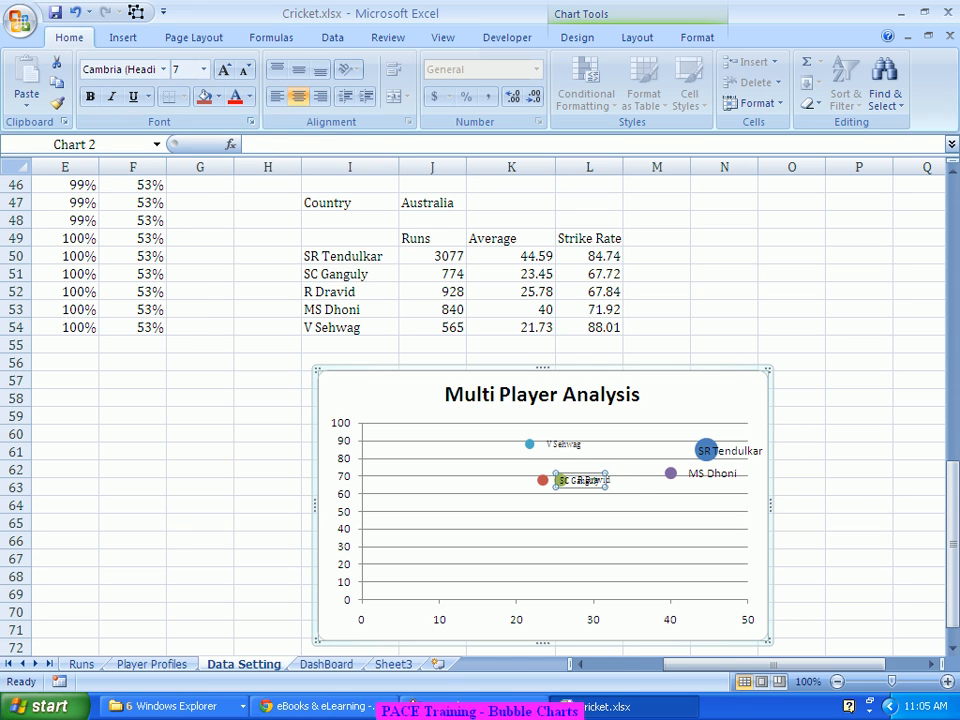
pyautogui.moveTo(575, 481); pyautogui.dragTo(519, 500)
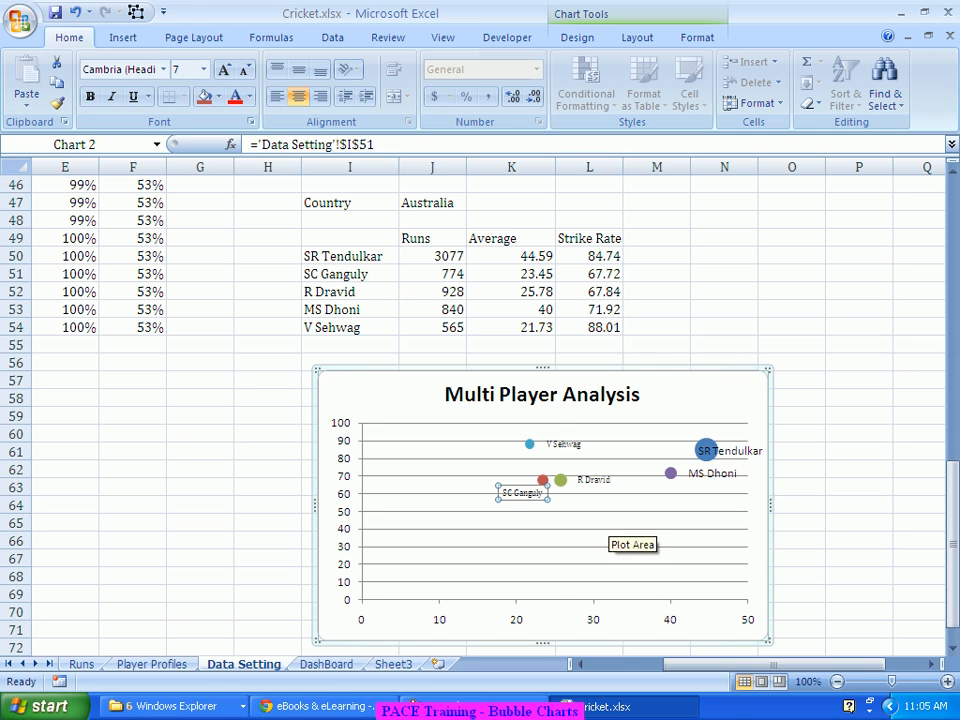
pyautogui.click(606, 532)
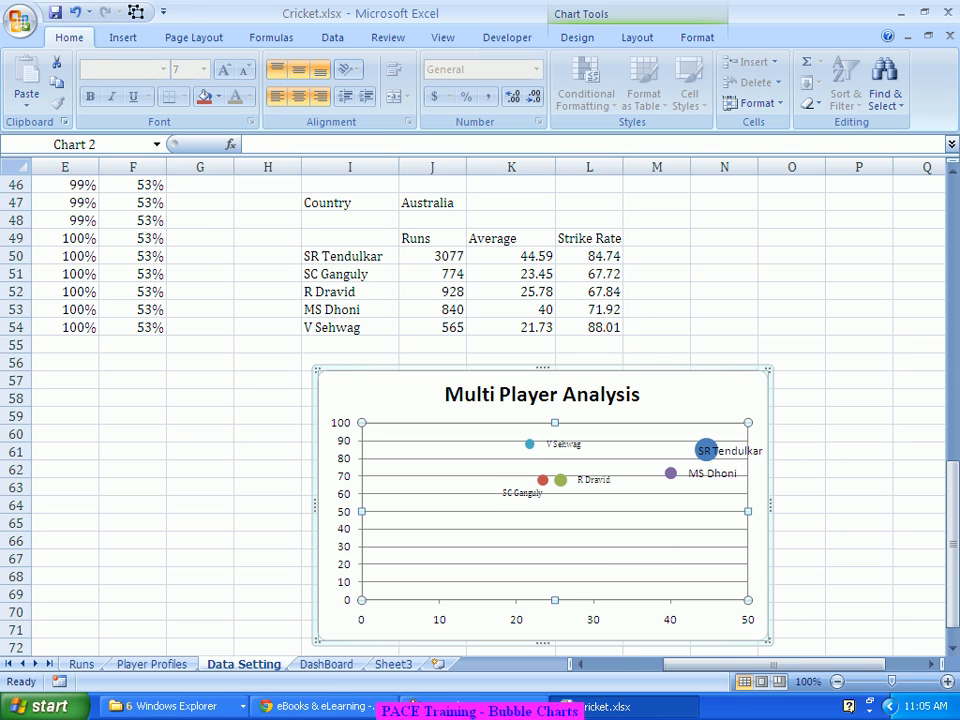
# Set all of the chart's data labels, including those of the purple and large blue bubbles, to Cambria, size 7.
pyautogui.click(712, 474)
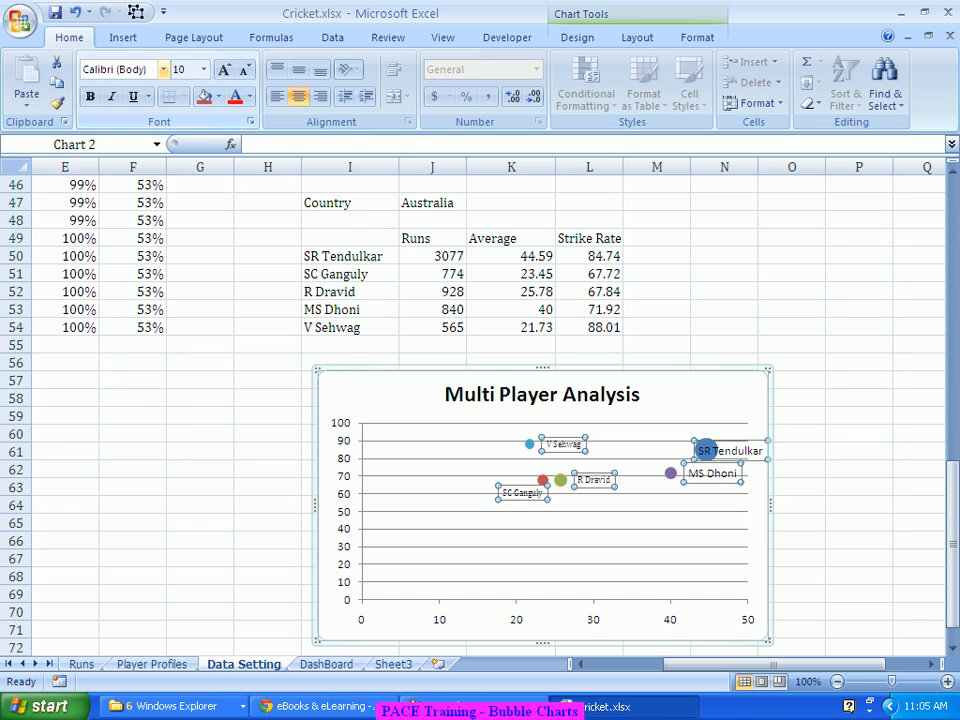
pyautogui.click(163, 69)
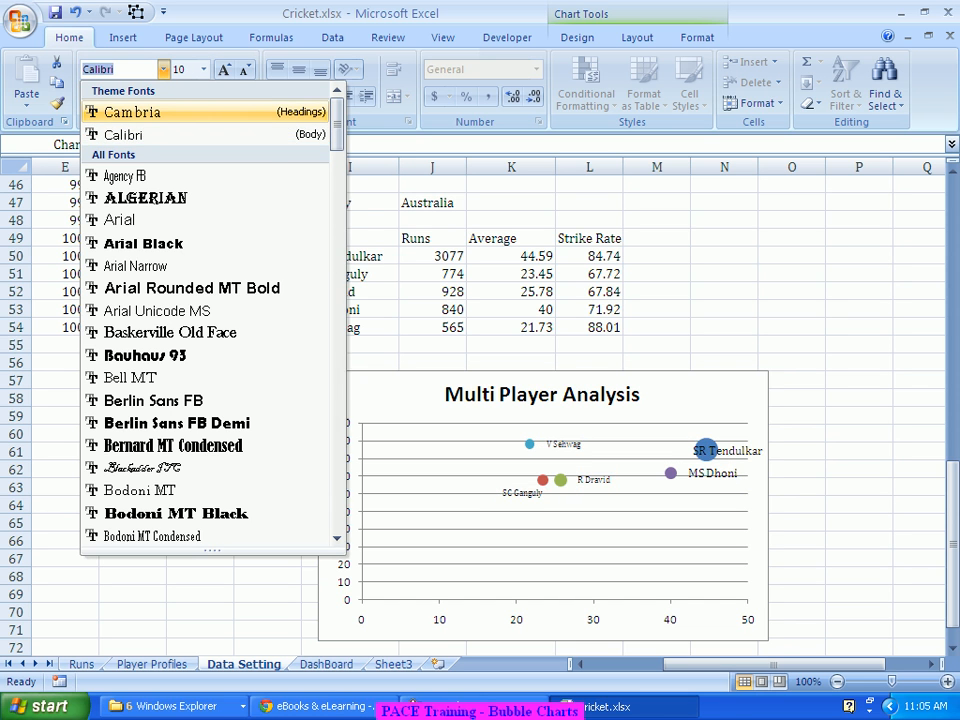
pyautogui.click(120, 111)
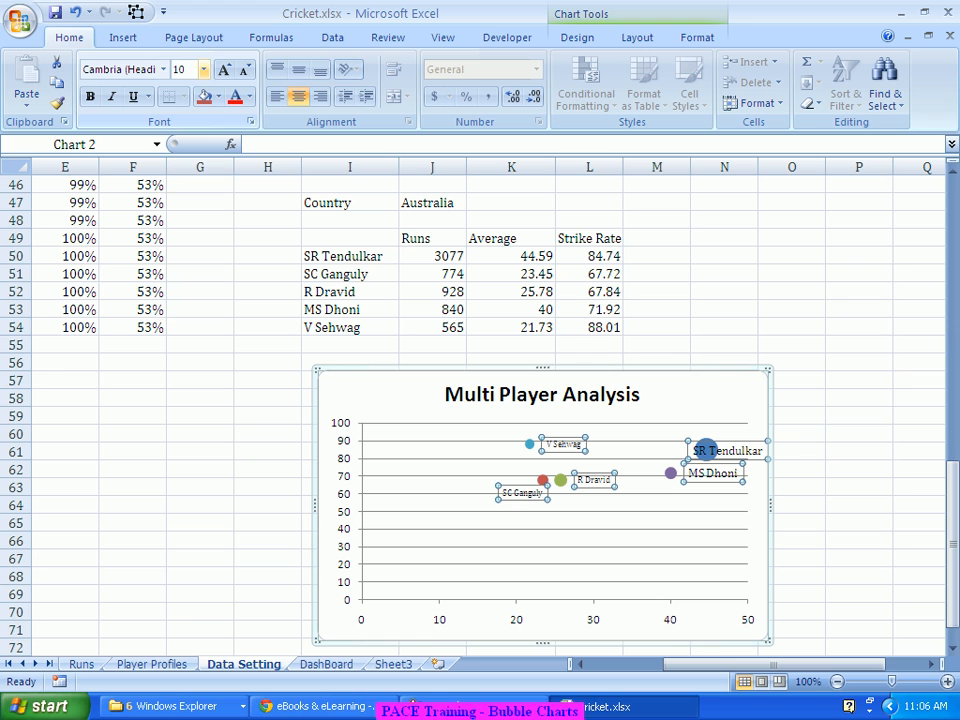
pyautogui.click(203, 69)
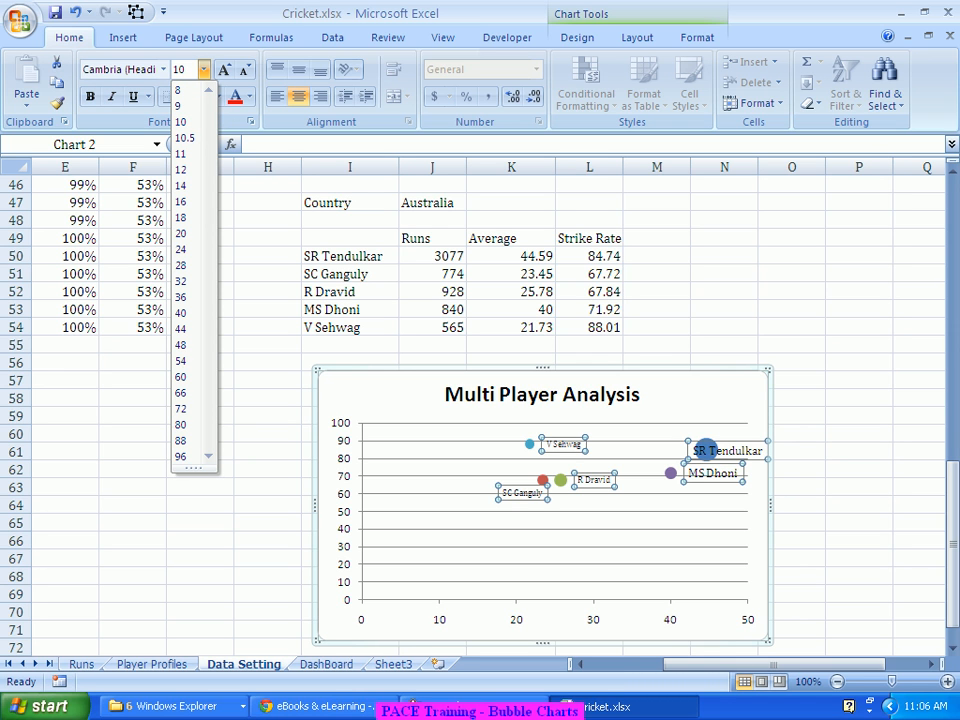
pyautogui.write('7')
pyautogui.press('Return')
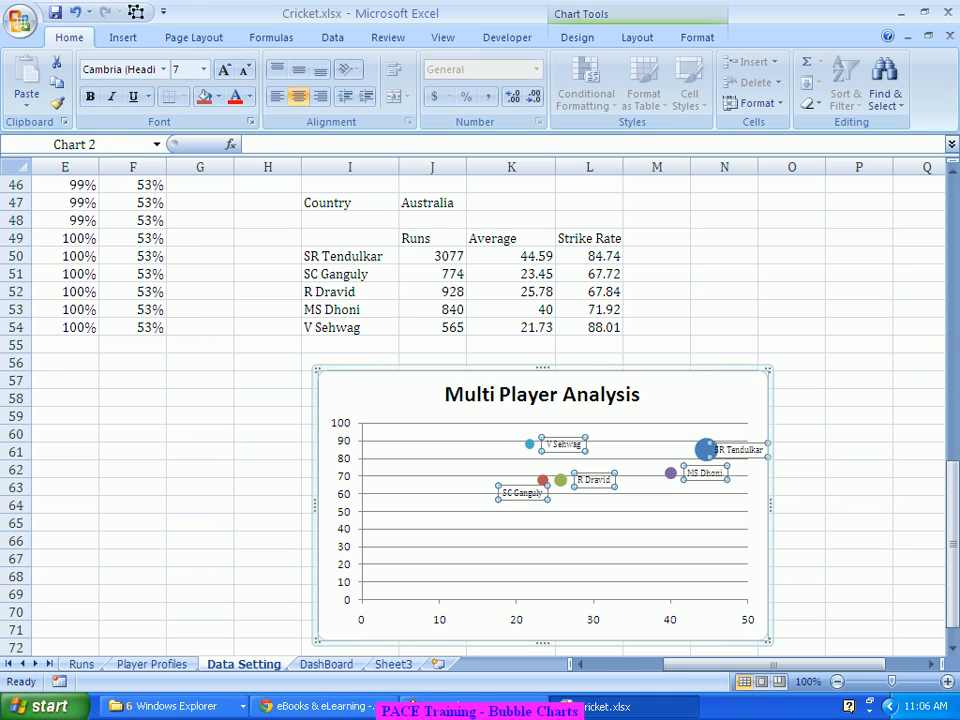
pyautogui.click(724, 363)
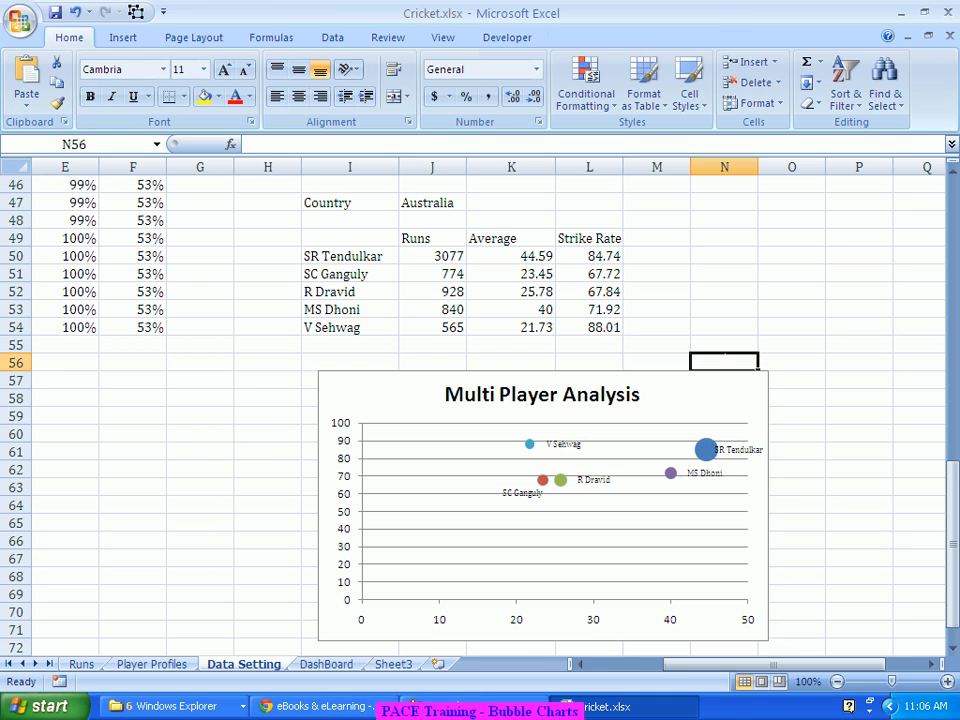
pyautogui.click(724, 327)
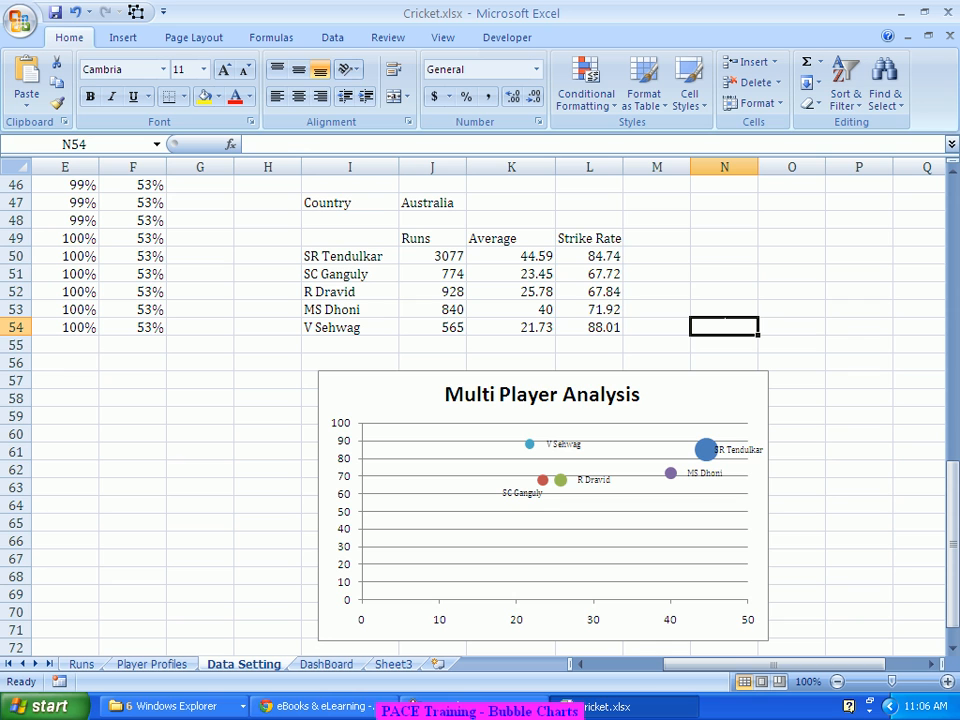
# Change the country in cell J47 to England to test the chart with another opponent.
pyautogui.scroll(1, 480, 400)
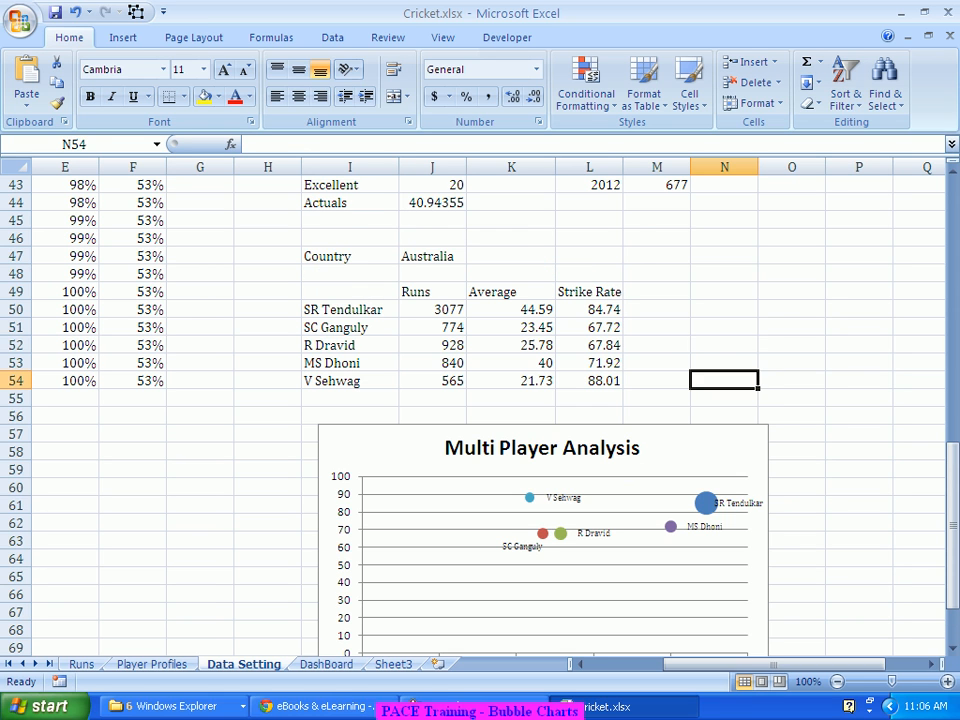
pyautogui.click(432, 256)
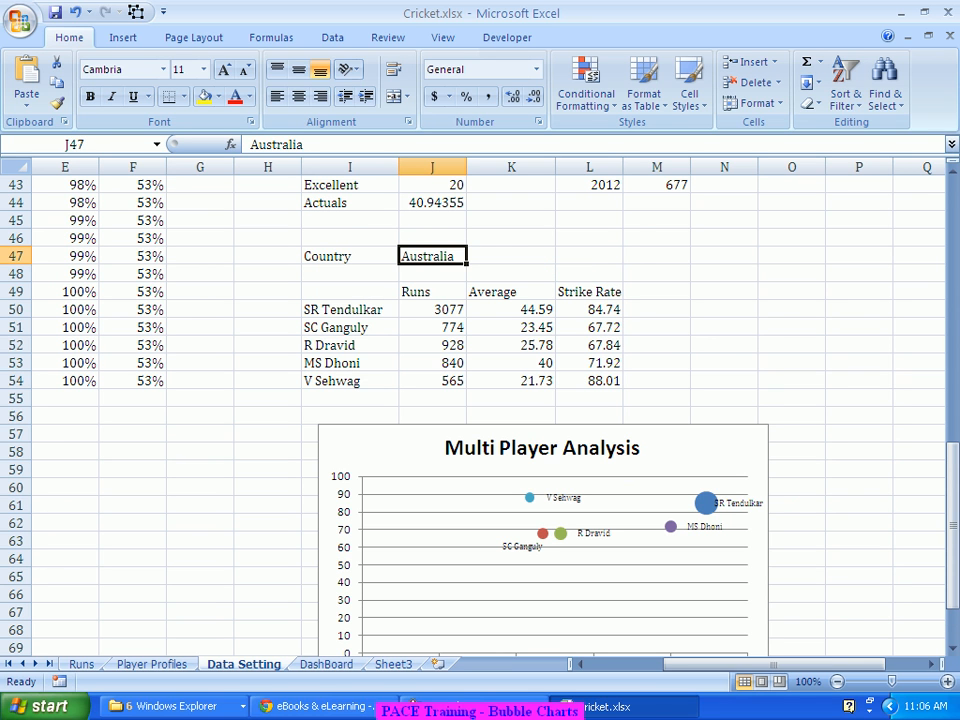
pyautogui.write('England')
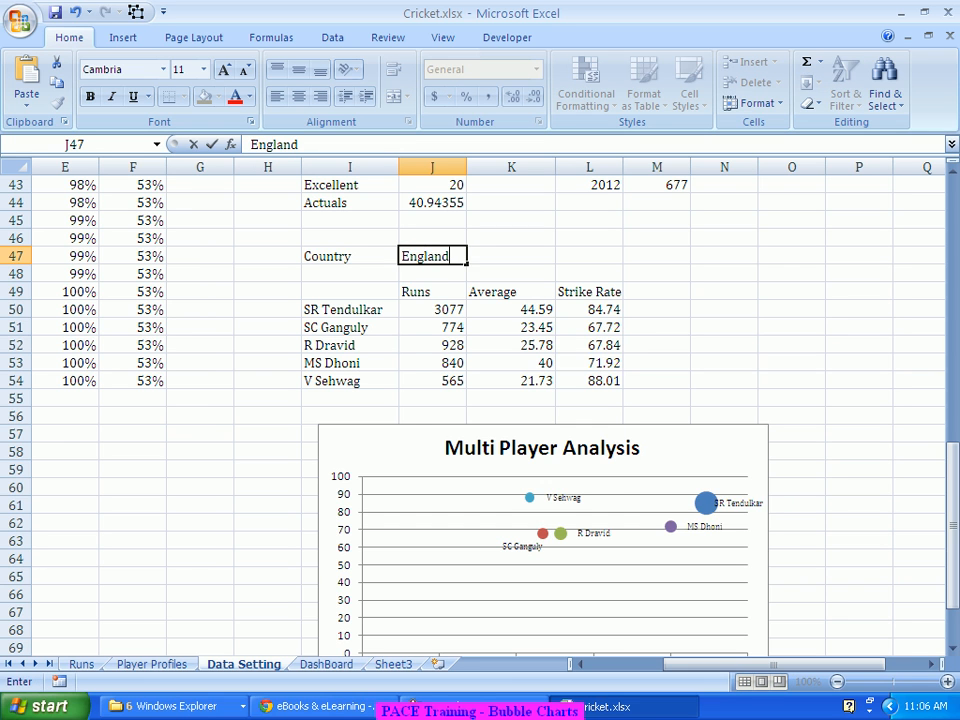
pyautogui.press('Return')
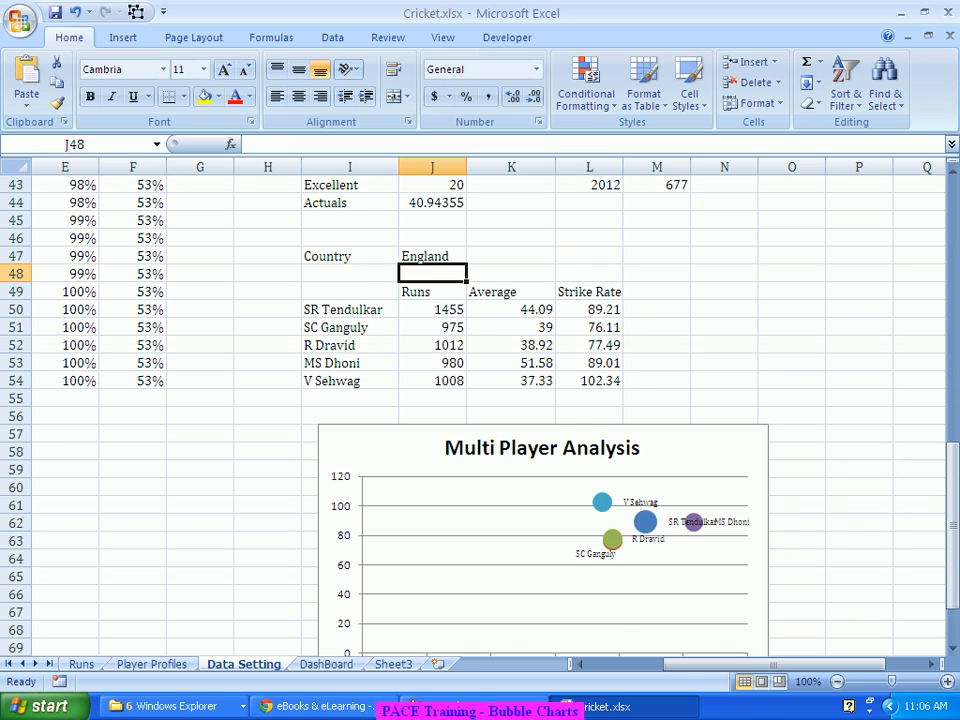
# Change the country in cell J47 to Pakistan and update the player table and bubble chart.
pyautogui.scroll(-2, 480, 400)
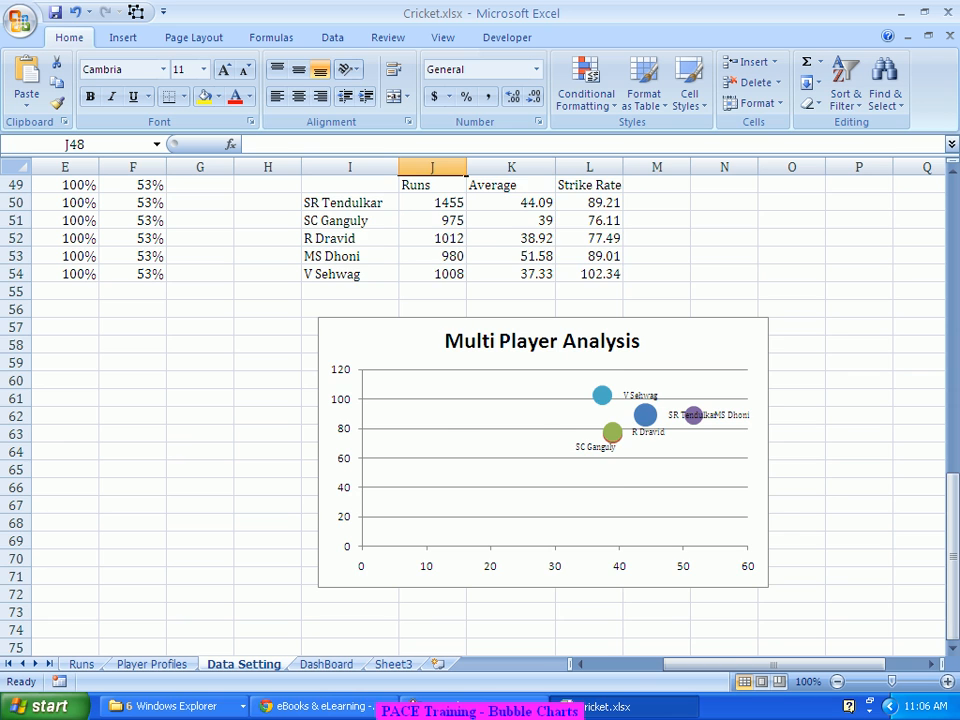
pyautogui.scroll(1, 480, 400)
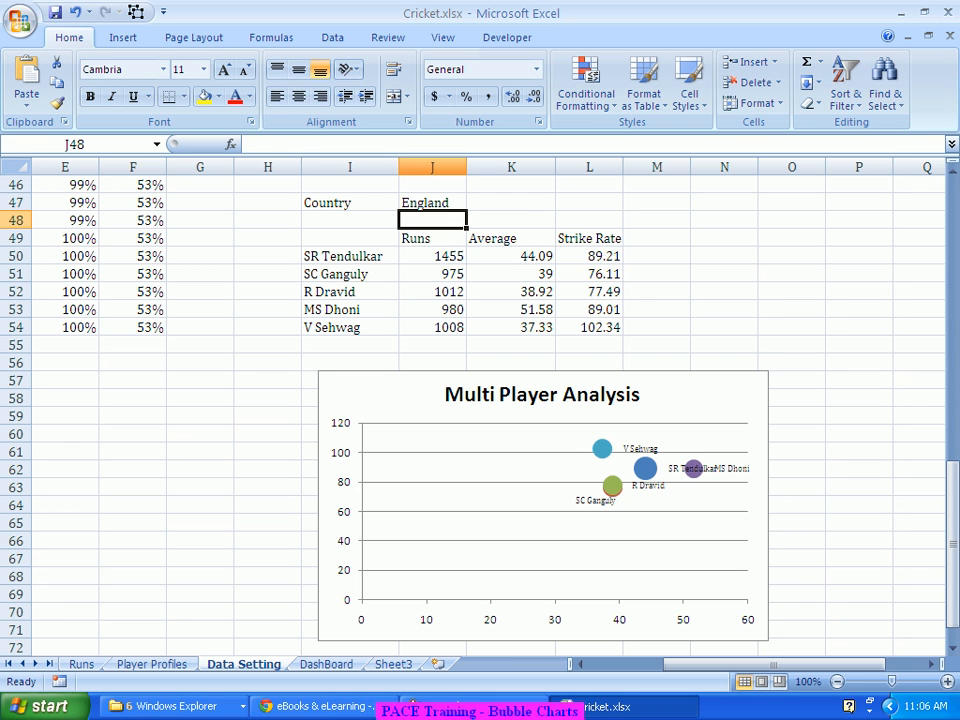
pyautogui.click(432, 203)
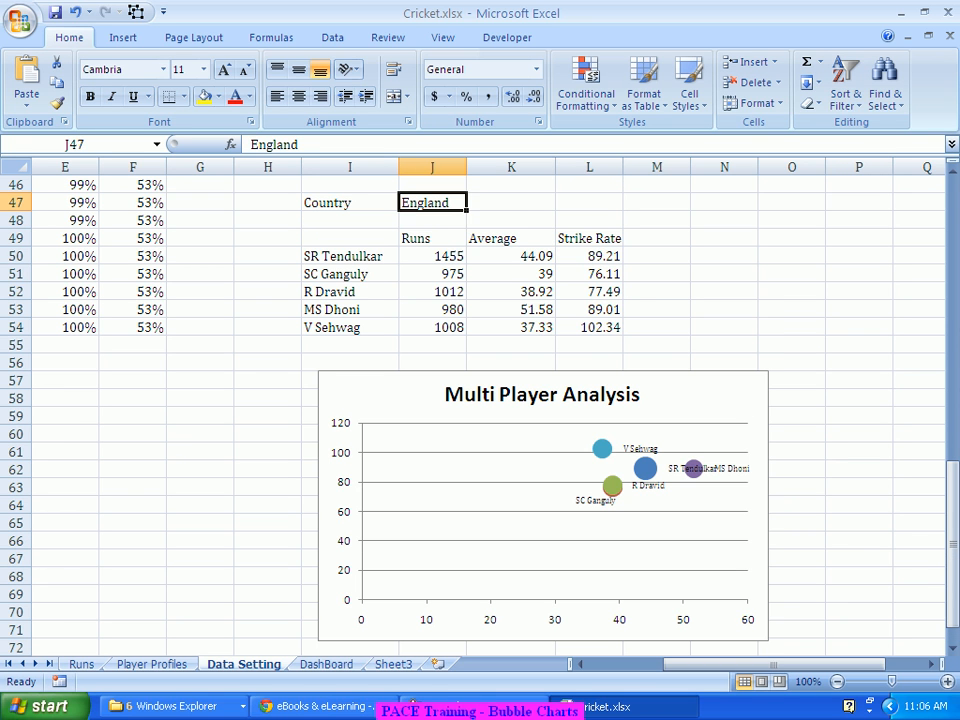
pyautogui.write('Pakistan')
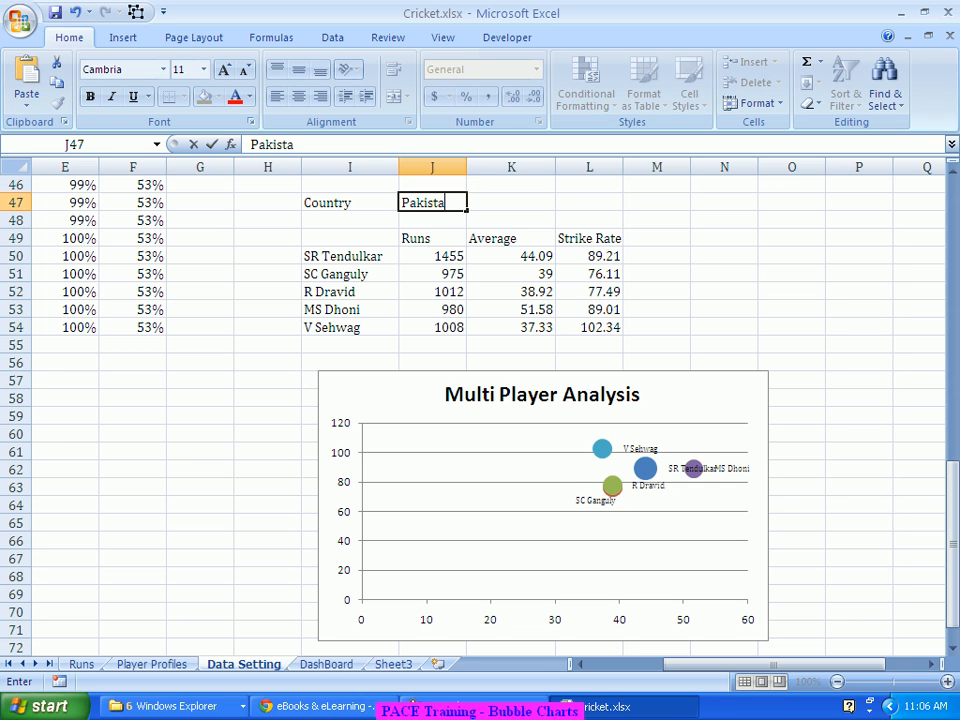
pyautogui.press('Return')
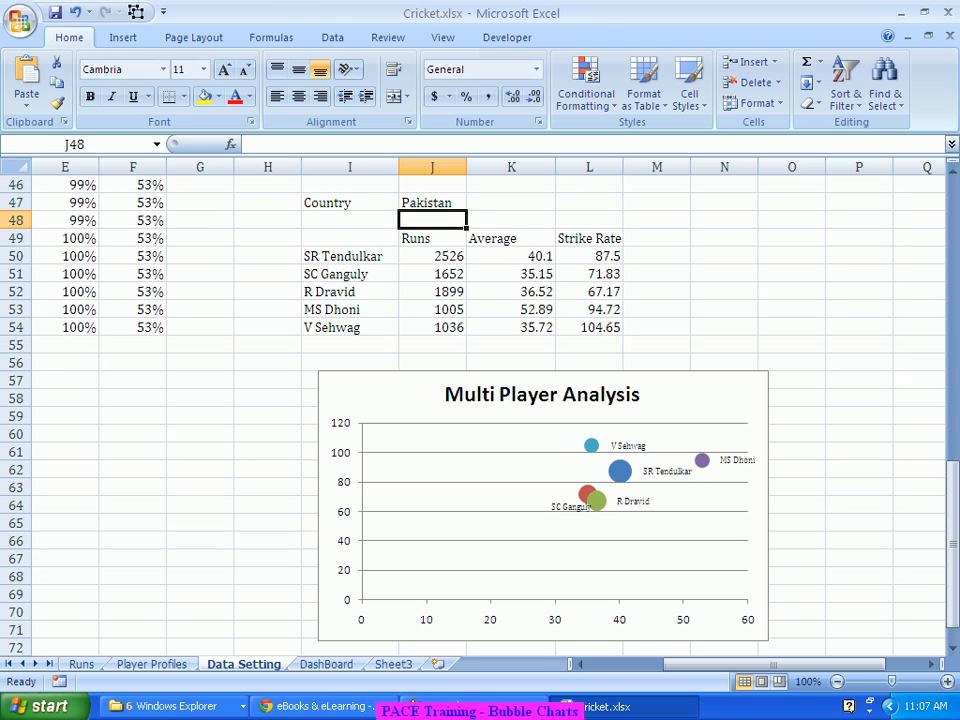
# Delete the horizontal gridlines and the "Multi Player Analysis" title from the bubble chart.
pyautogui.click(468, 453)
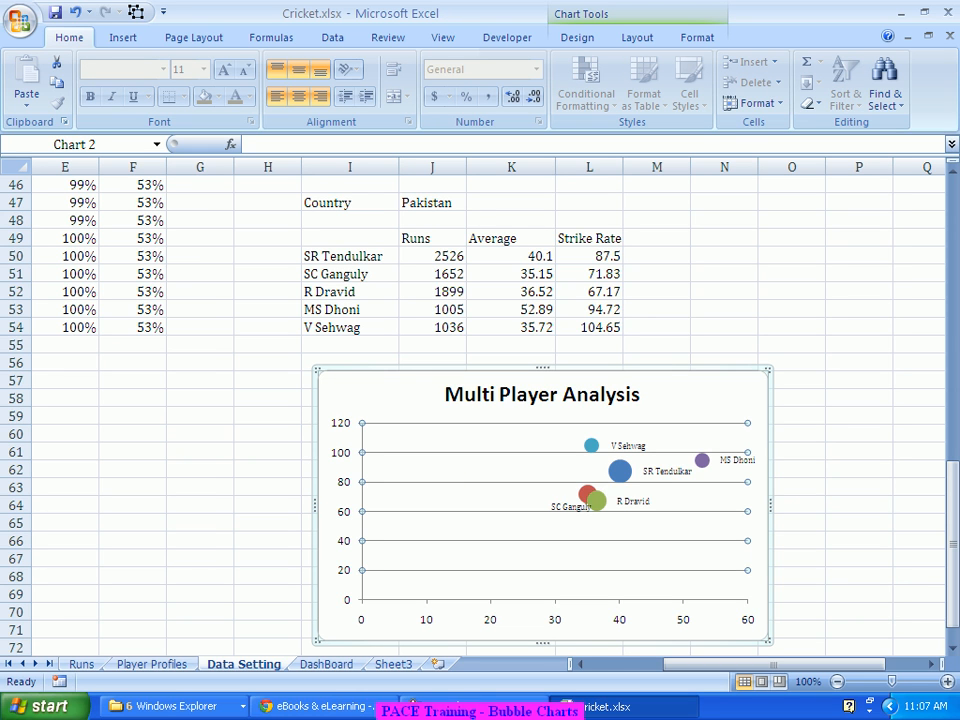
pyautogui.press('Delete')
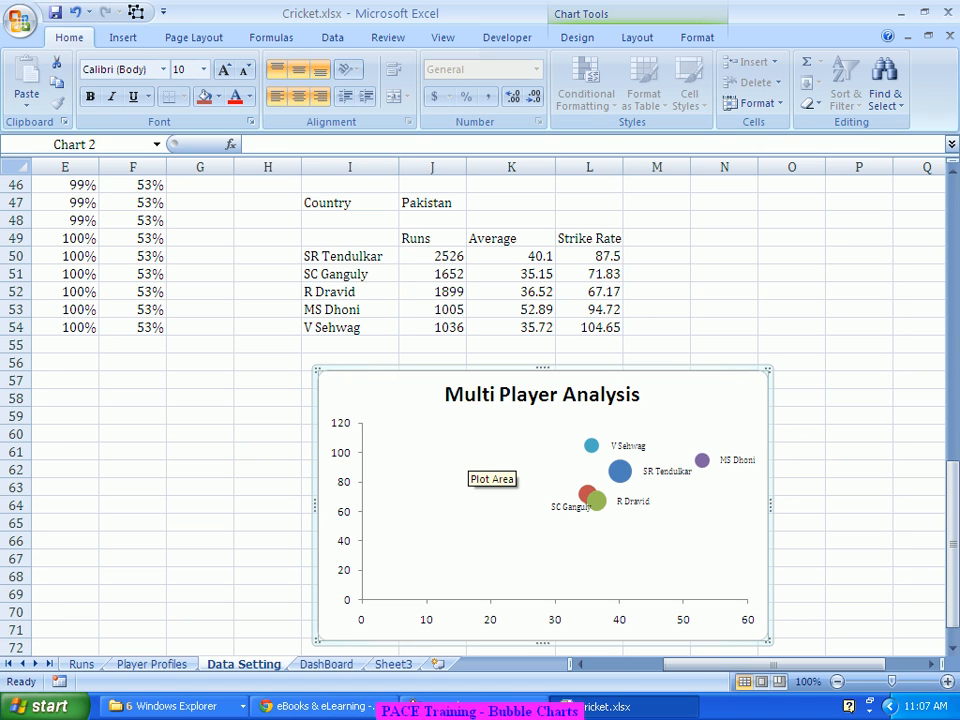
pyautogui.click(542, 394)
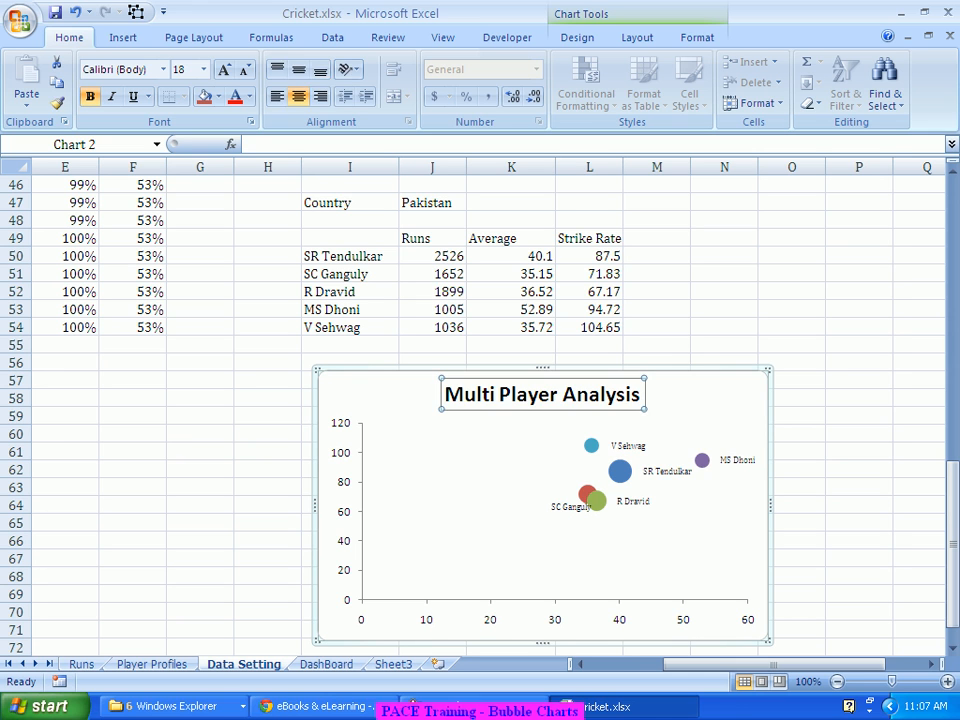
pyautogui.press('Delete')
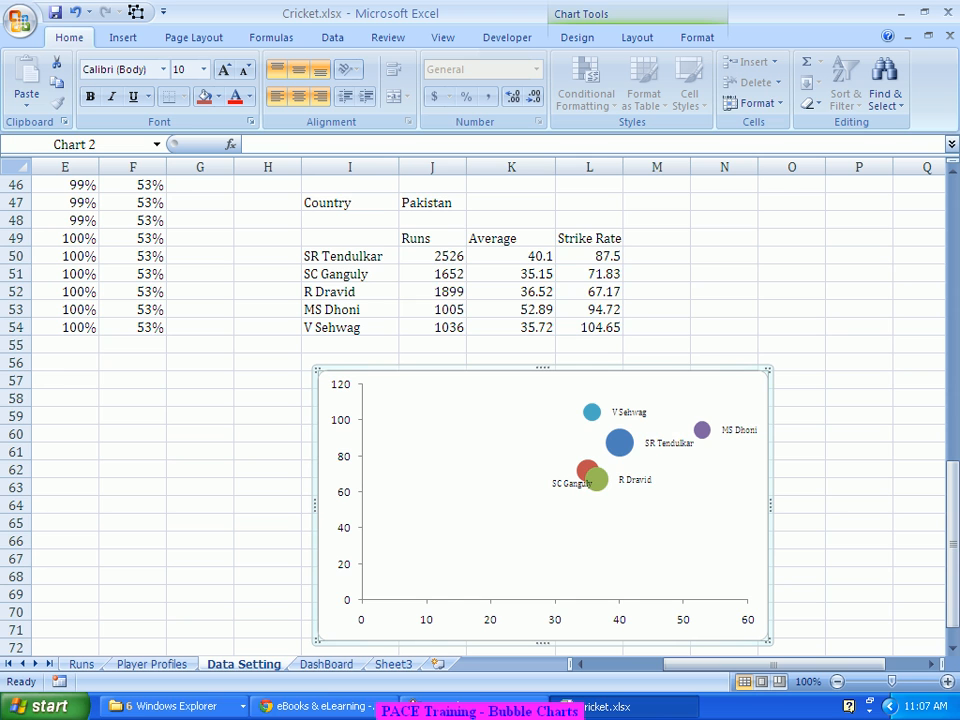
# On the DashBoard sheet, merge and center A84:C84 and enter the heading "Player Average/SR/Runs Bubble".
pyautogui.hotkey('ctrl', 'pagedown')
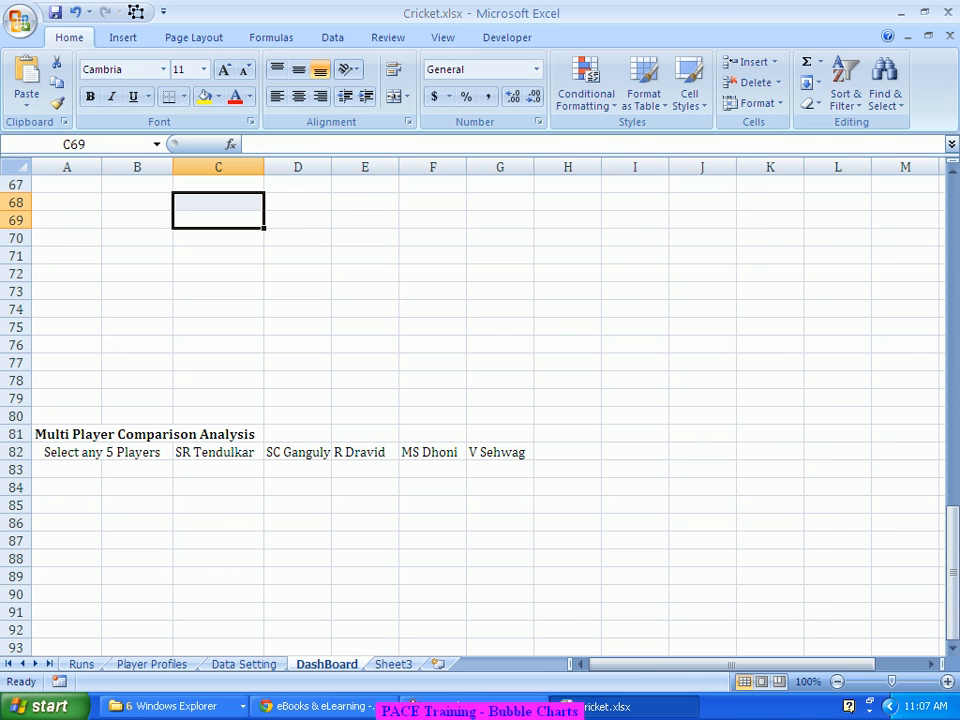
pyautogui.scroll(-2, 480, 400)
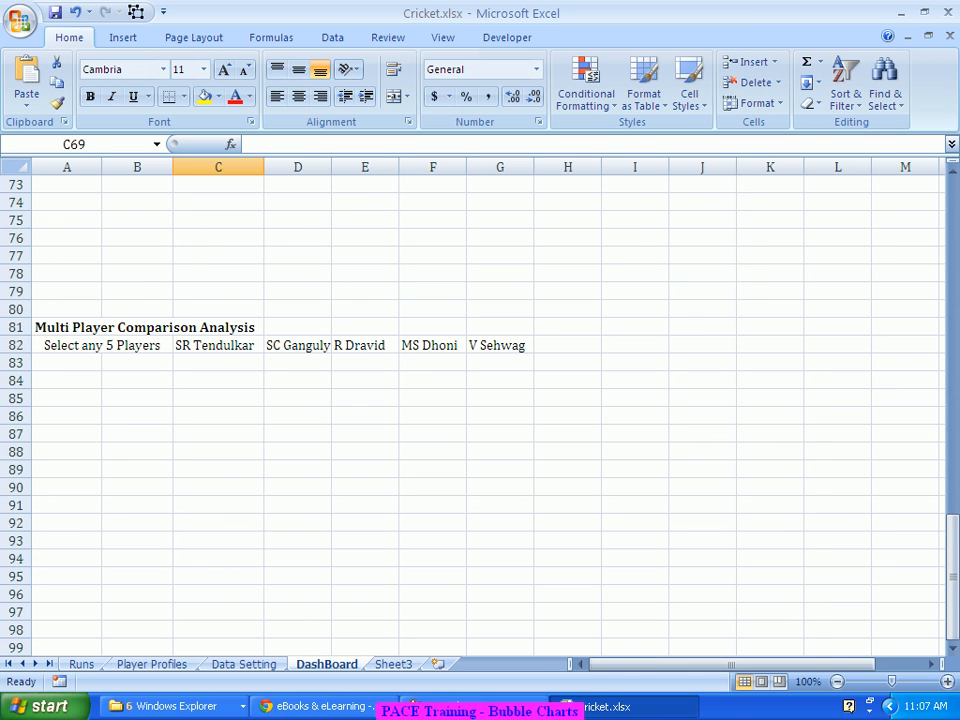
pyautogui.click(67, 380)
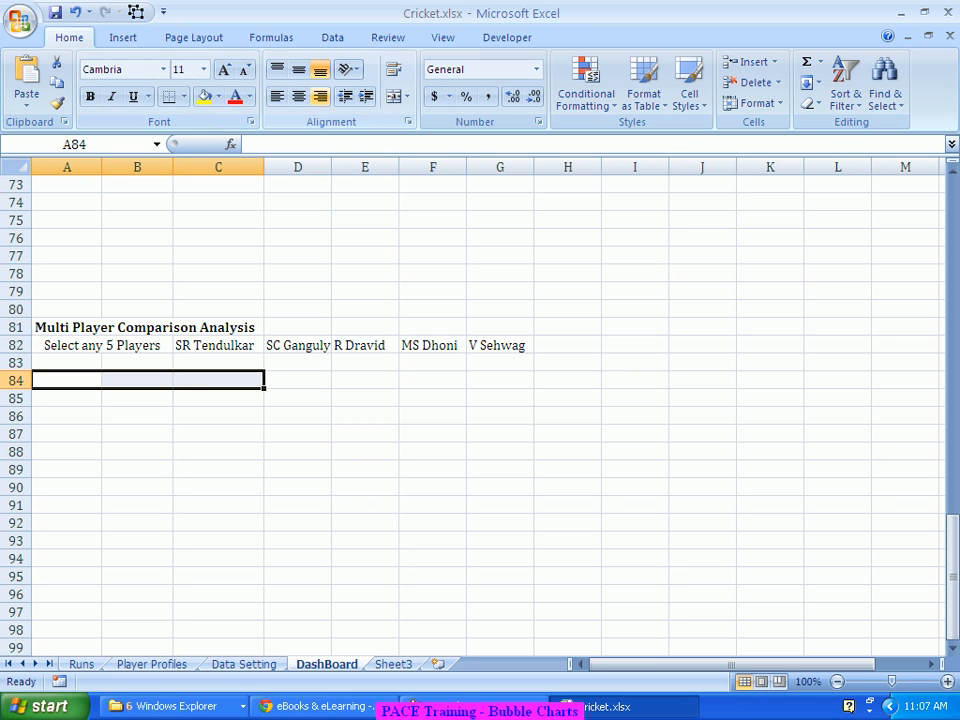
pyautogui.click(393, 96)
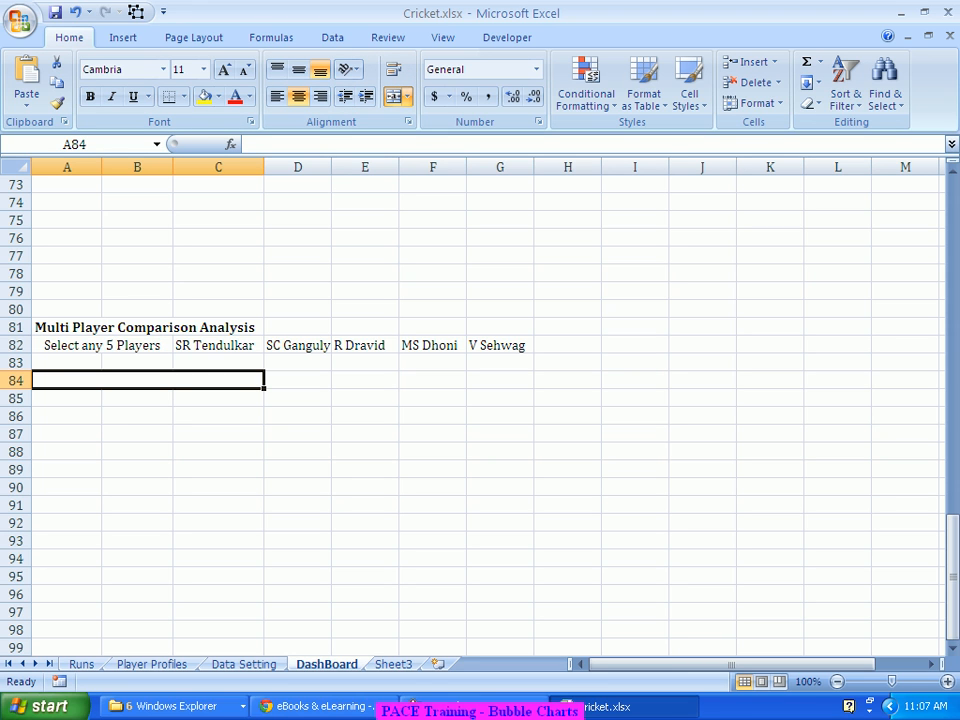
pyautogui.write('Player Average')
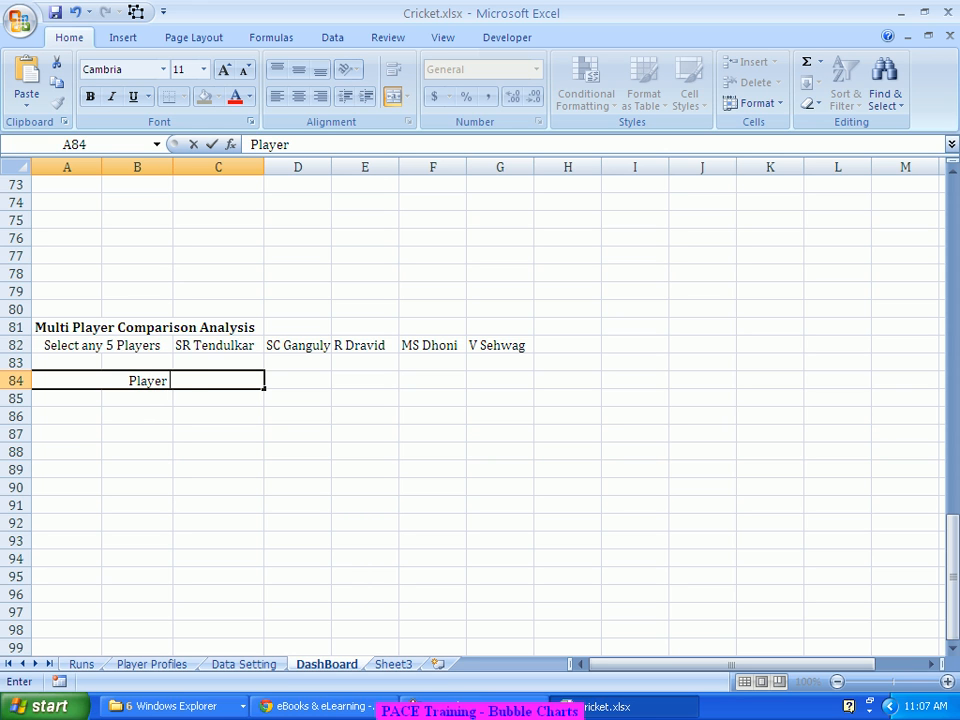
pyautogui.write('/Sti')
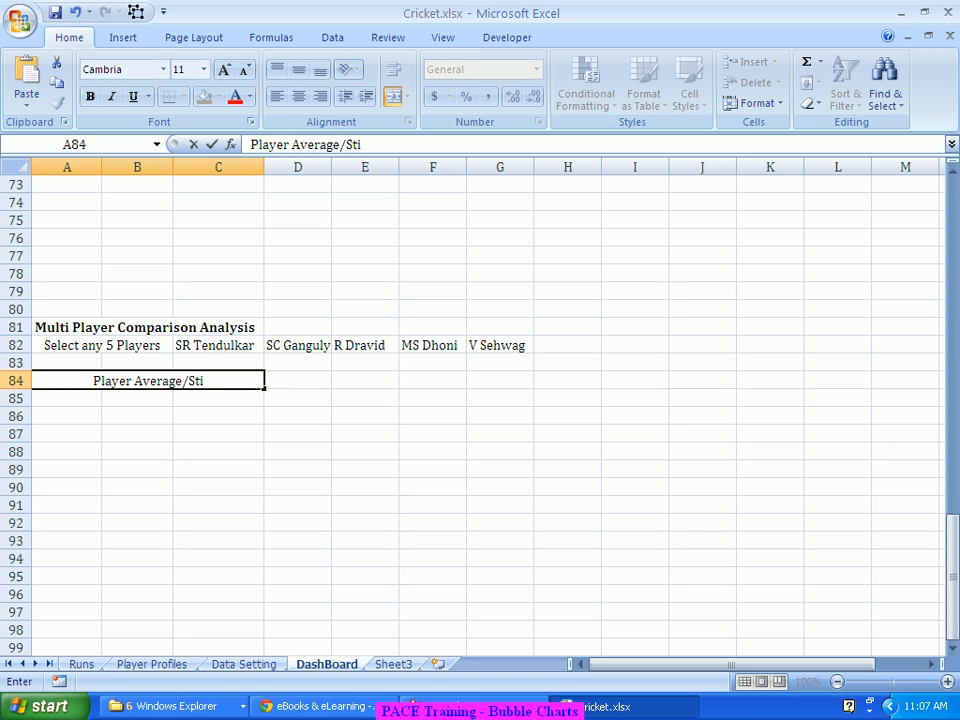
pyautogui.press('BackSpace')
pyautogui.press('BackSpace')
pyautogui.write('R/Runs Bubble')
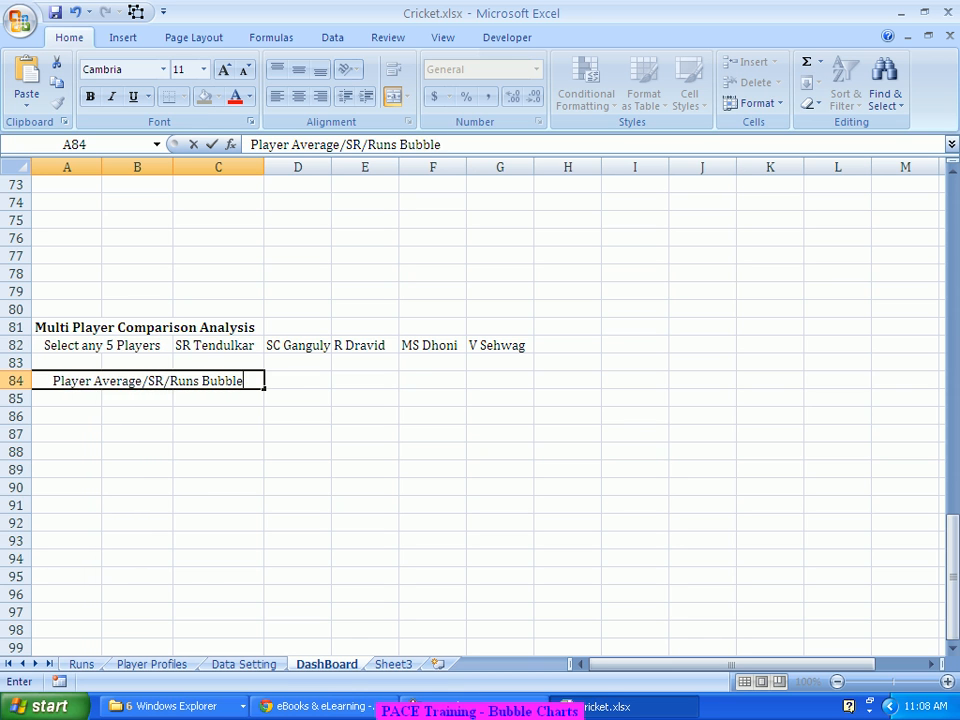
pyautogui.press('Return')
# Make the heading in A84 bold and give it a yellow fill.
pyautogui.click(147, 381)
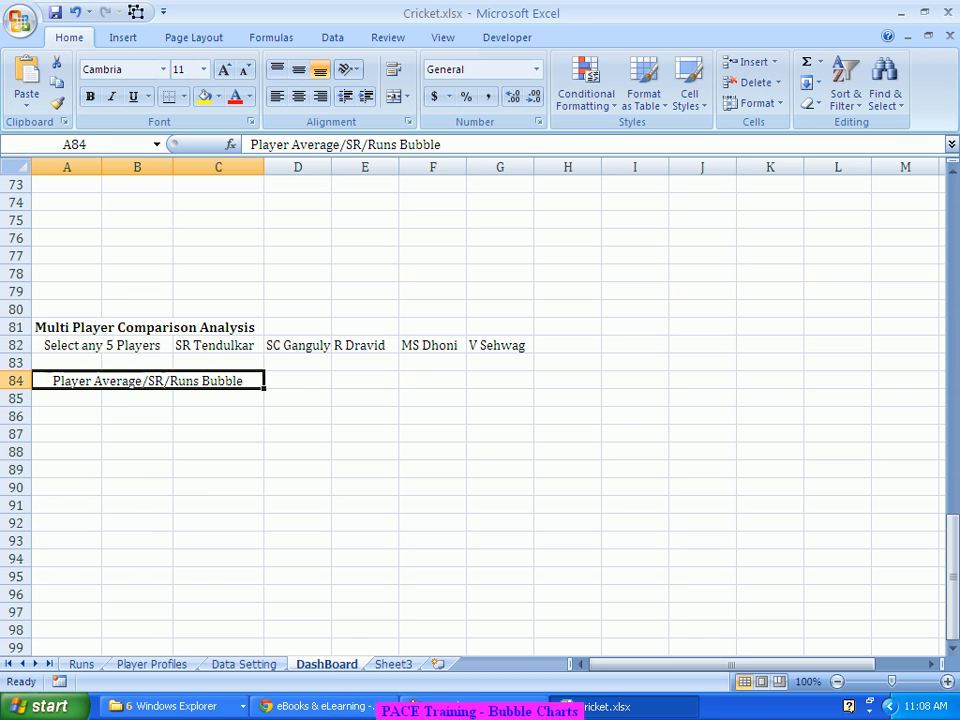
pyautogui.hotkey('ctrl', 'b')
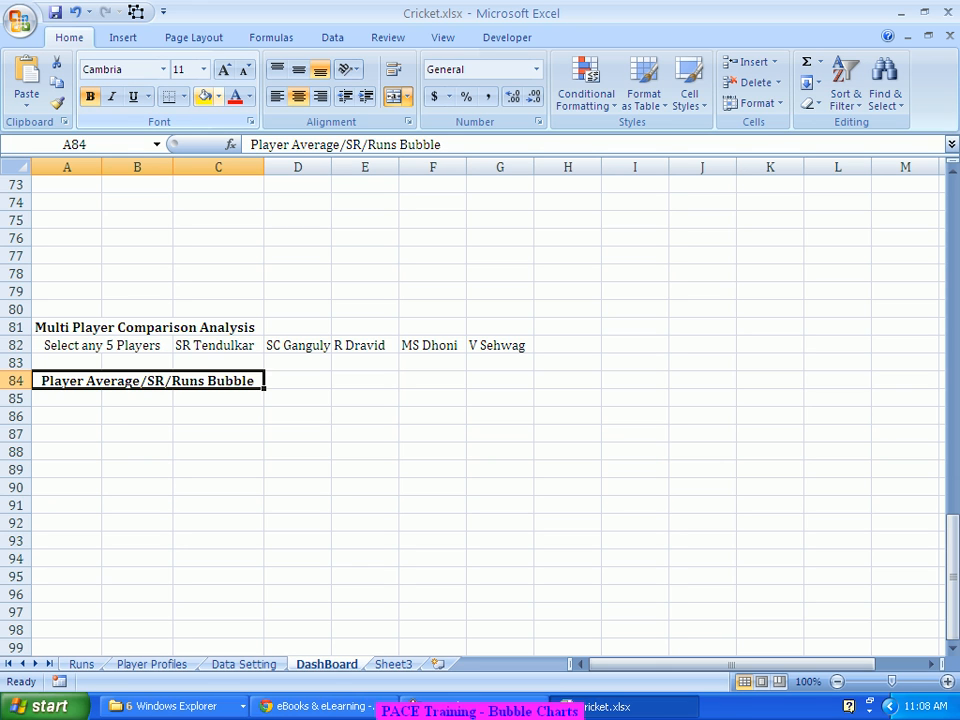
pyautogui.click(204, 96)
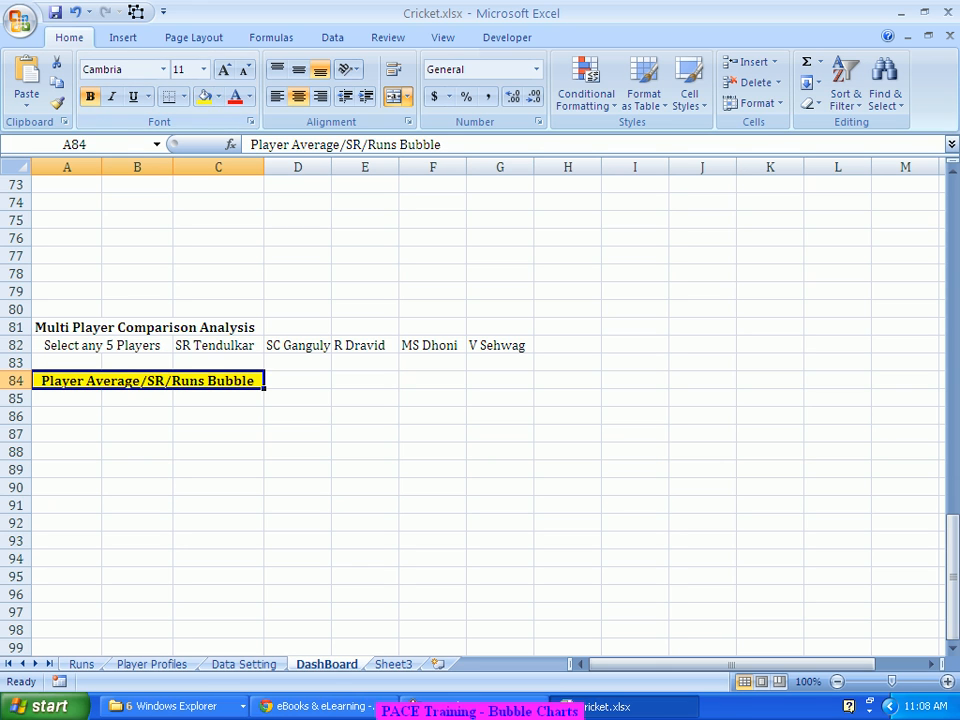
# Fill the range A85:C93 below the heading with a tan theme color.
pyautogui.click(218, 452)
pyautogui.moveTo(66, 398); pyautogui.dragTo(218, 540)
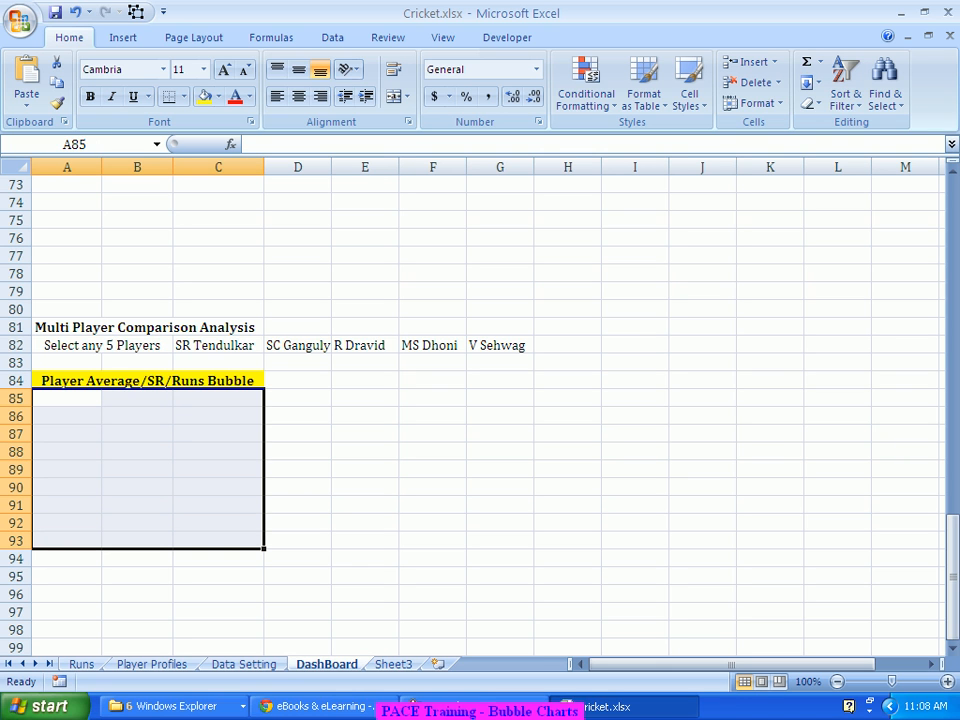
pyautogui.click(218, 96)
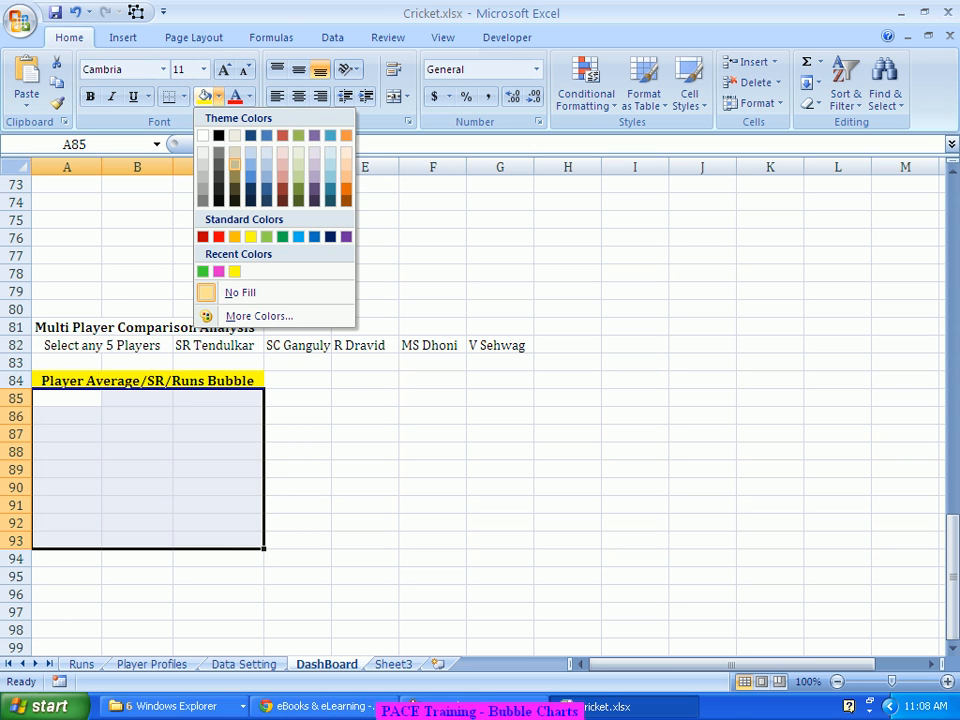
pyautogui.click(234, 164)
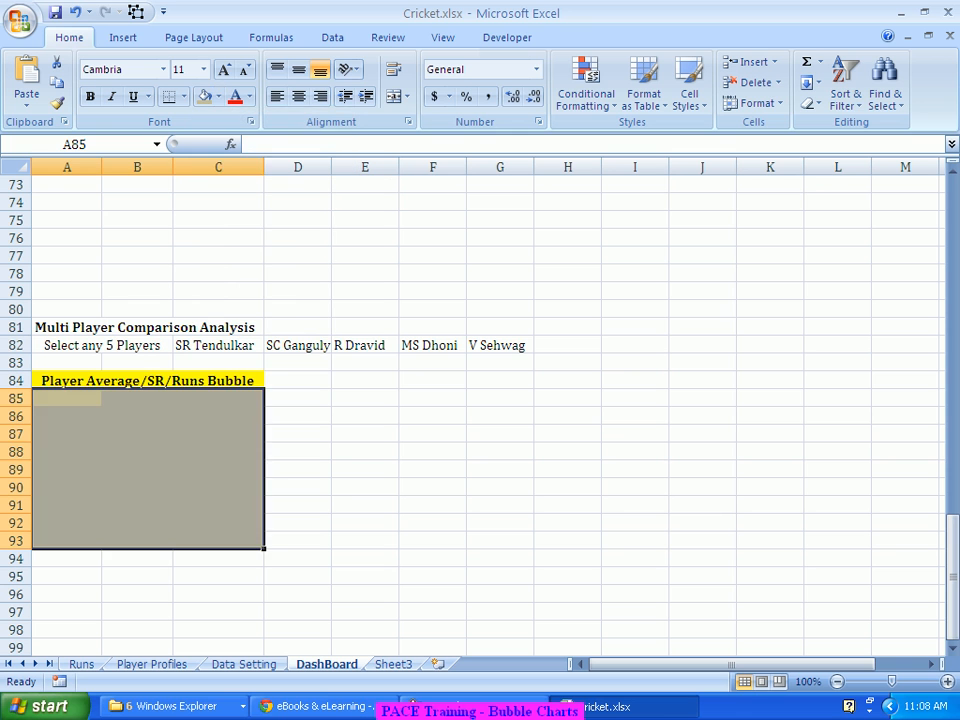
pyautogui.click(433, 522)
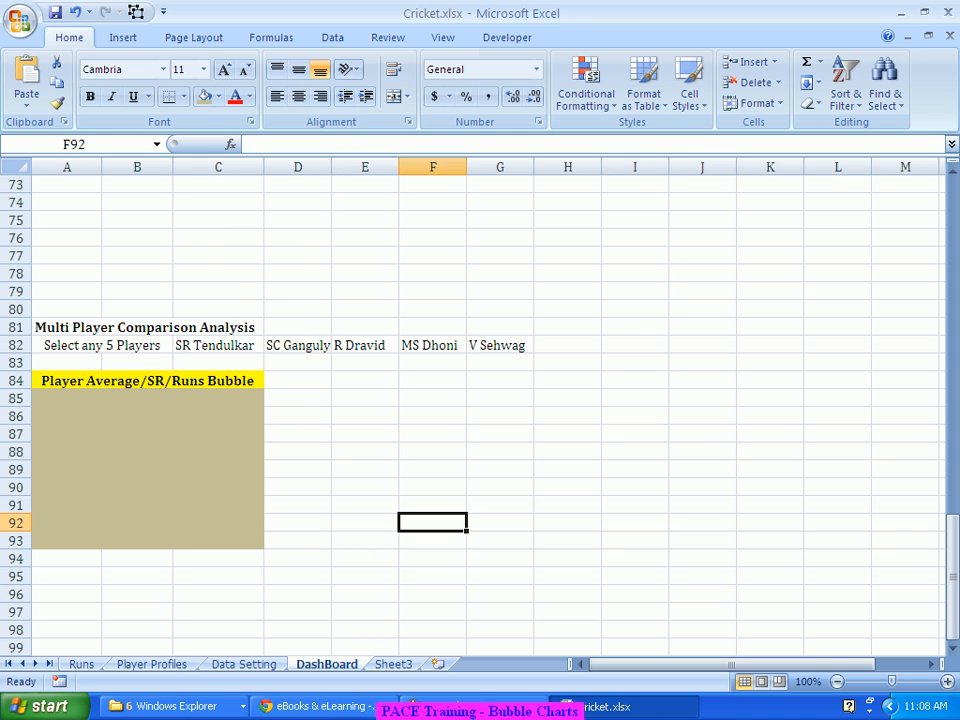
# Cut the bubble chart from the Data Setting sheet and paste it into the DashBoard sheet at C91.
pyautogui.hotkey('ctrl', 'pageup')
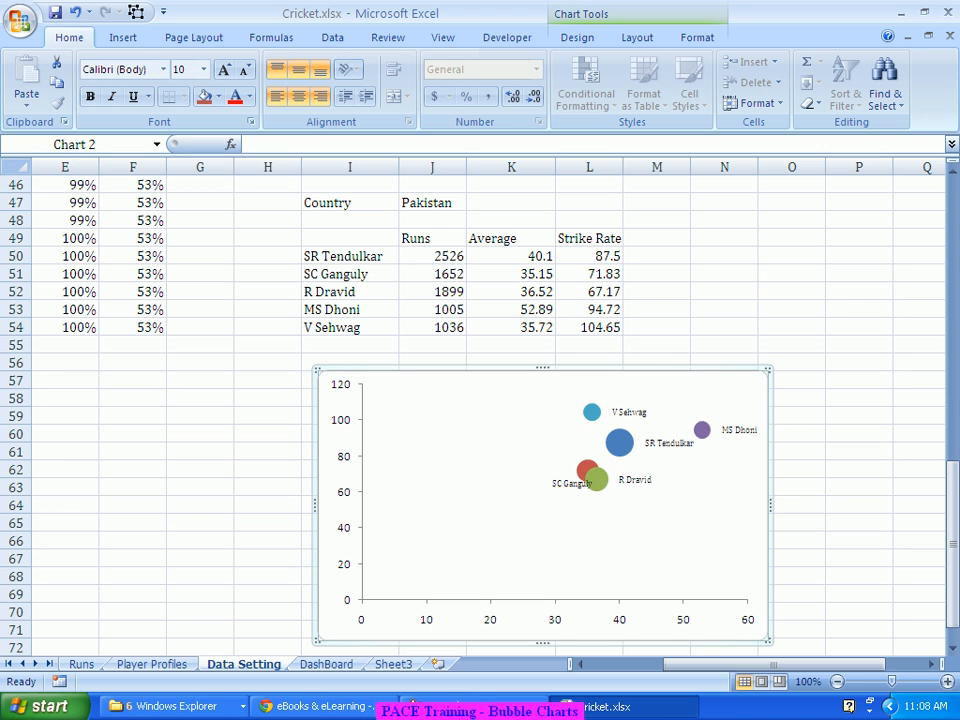
pyautogui.hotkey('ctrl', 'x')
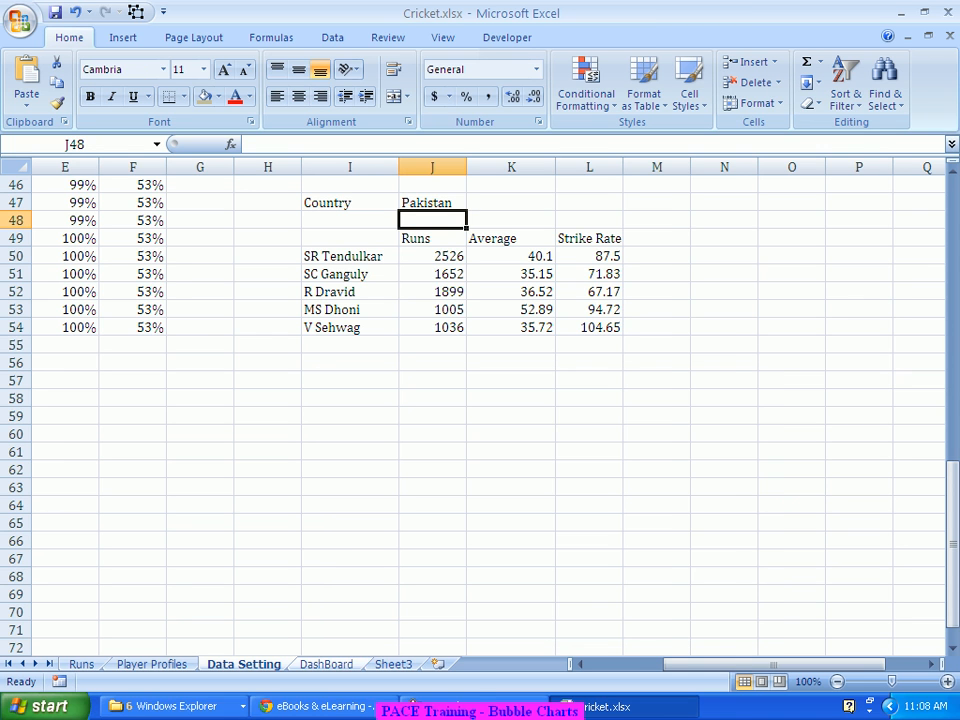
pyautogui.hotkey('ctrl', 'pagedown')
pyautogui.click(218, 505)
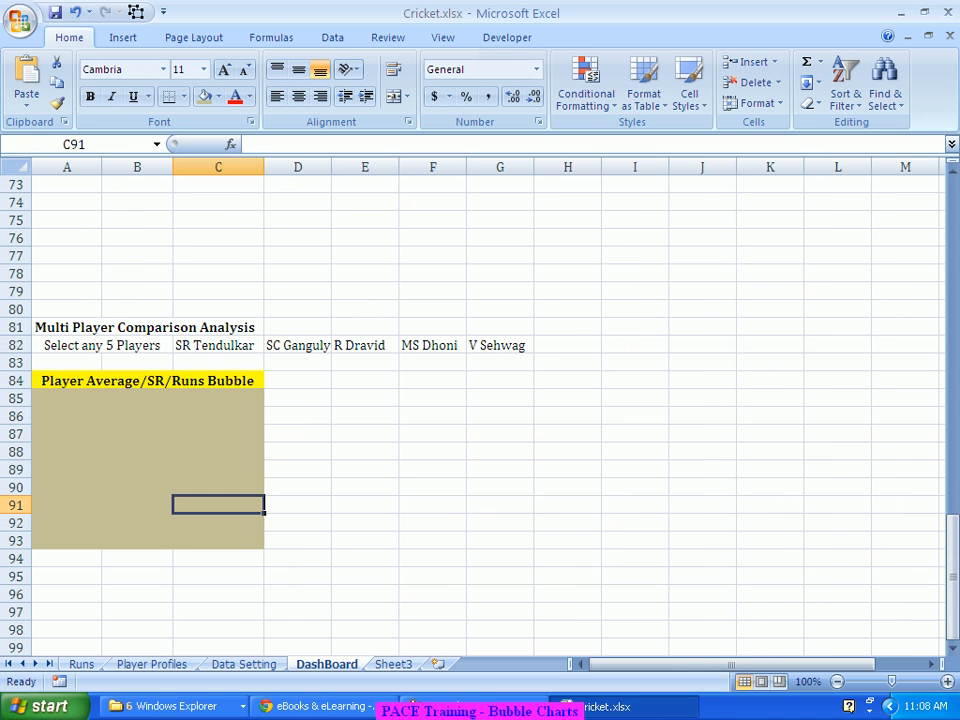
pyautogui.hotkey('ctrl', 'v')
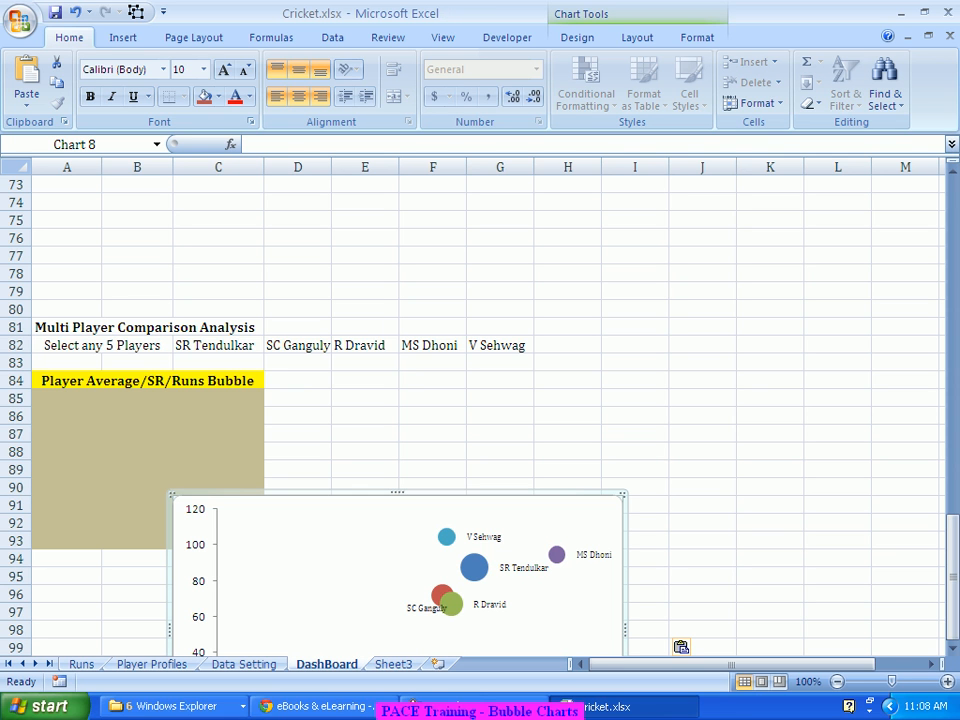
# Place the chart directly below the yellow heading and shrink it to the width of columns A to C, ending in row 95.
pyautogui.moveTo(332, 497)
pyautogui.mouseDown()
pyautogui.moveTo(241, 412)
pyautogui.moveTo(197, 384)
pyautogui.moveTo(191, 390)
pyautogui.mouseUp()
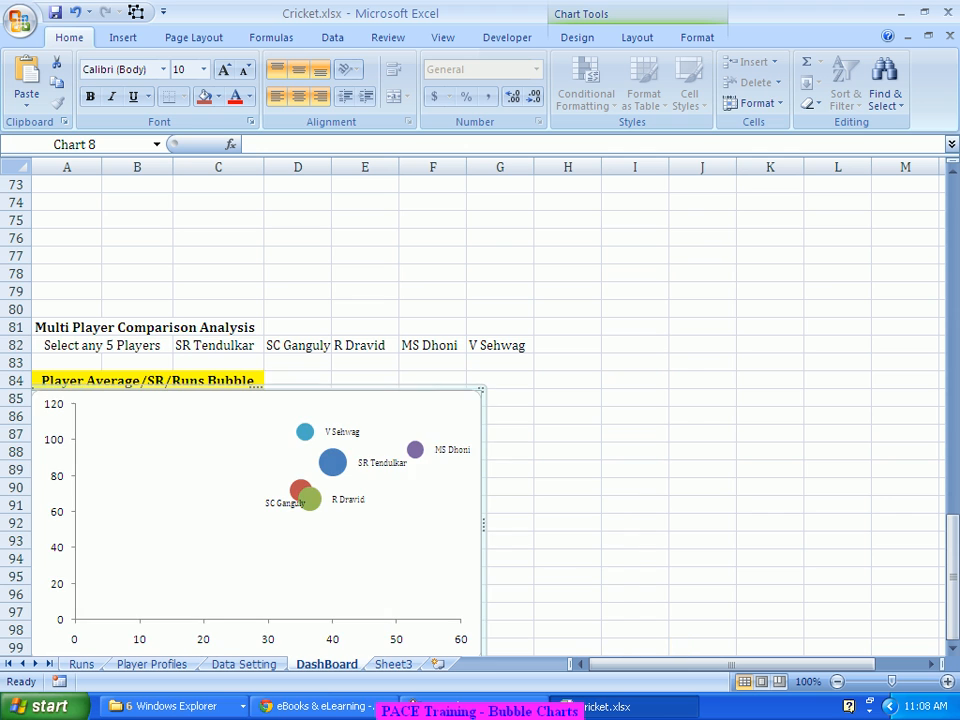
pyautogui.scroll(-2, 480, 410)
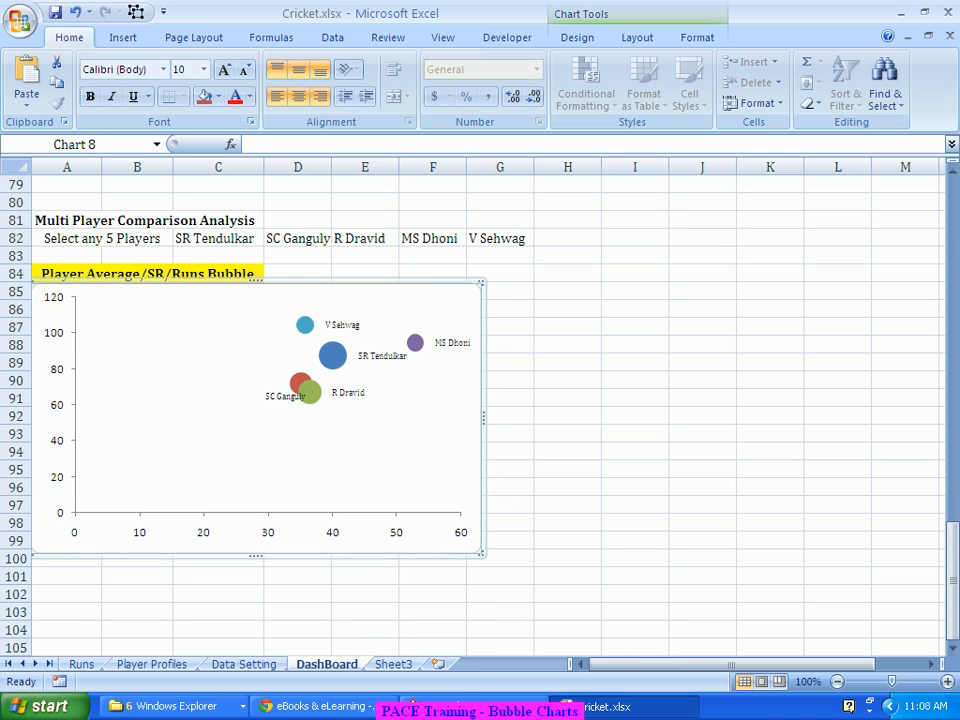
pyautogui.moveTo(481, 553); pyautogui.dragTo(262, 463)
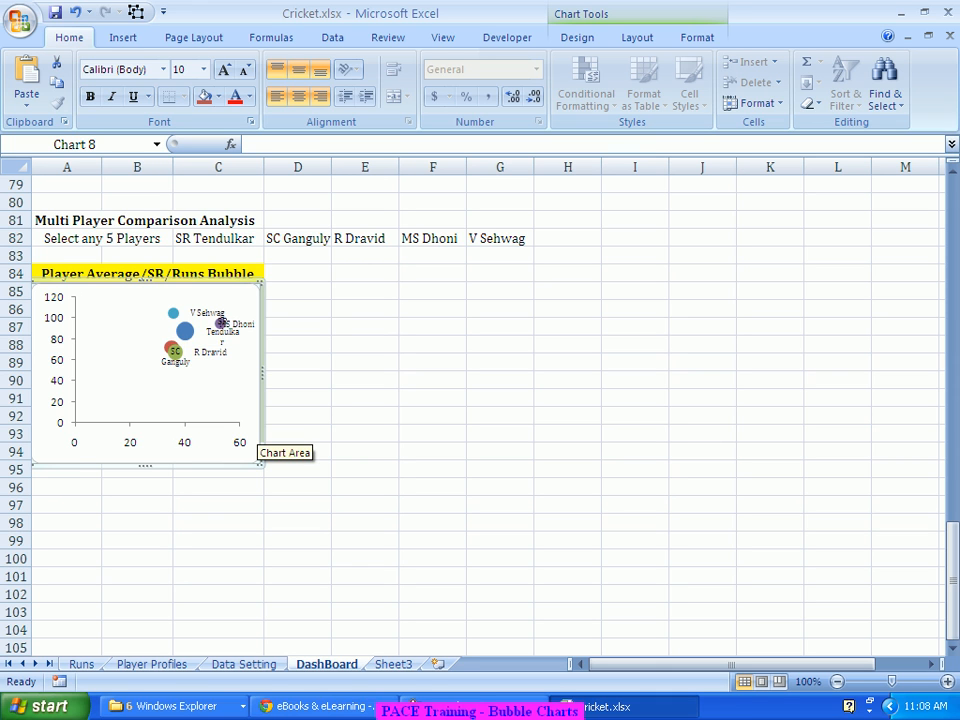
pyautogui.click(298, 398)
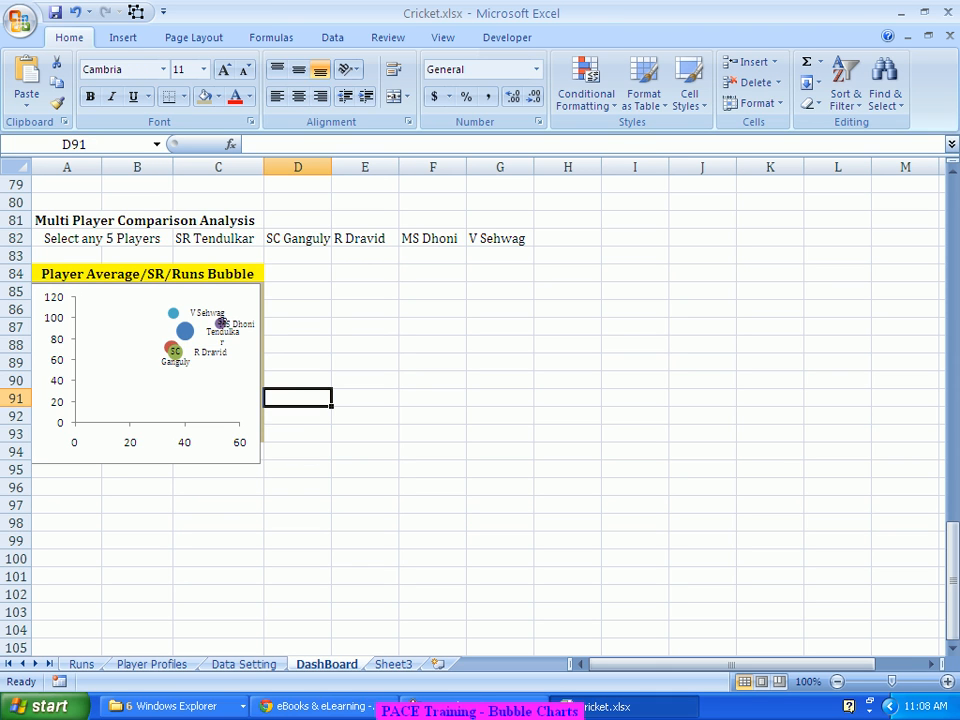
# Move the chart aside, off the tan block, and extend the tan fill to A85:D93.
pyautogui.moveTo(250, 385); pyautogui.dragTo(560, 412)
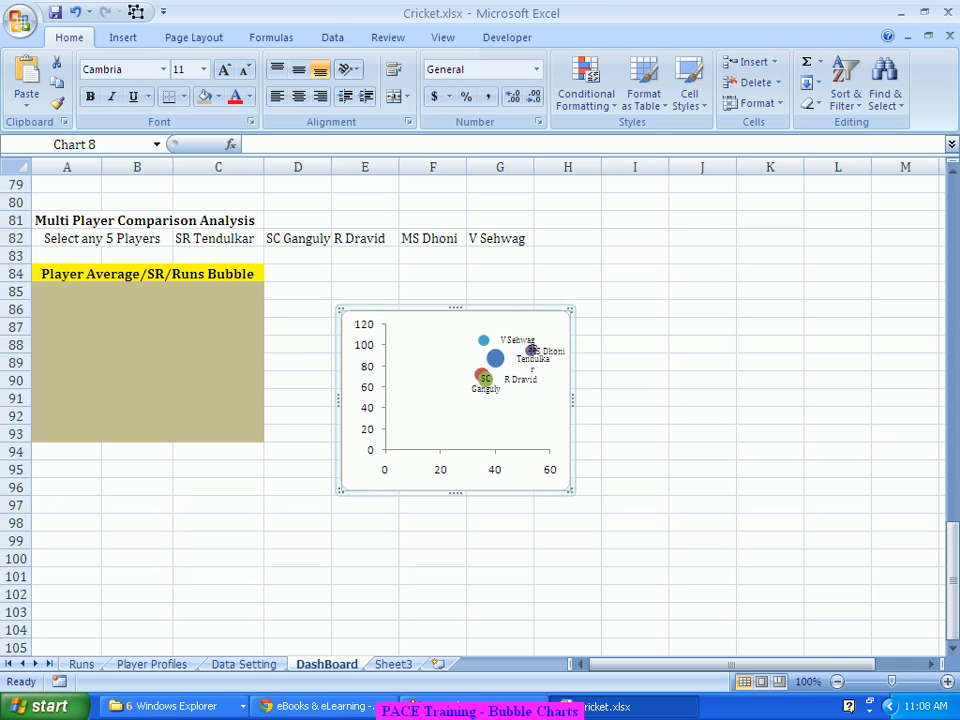
pyautogui.moveTo(60, 291); pyautogui.dragTo(298, 433)
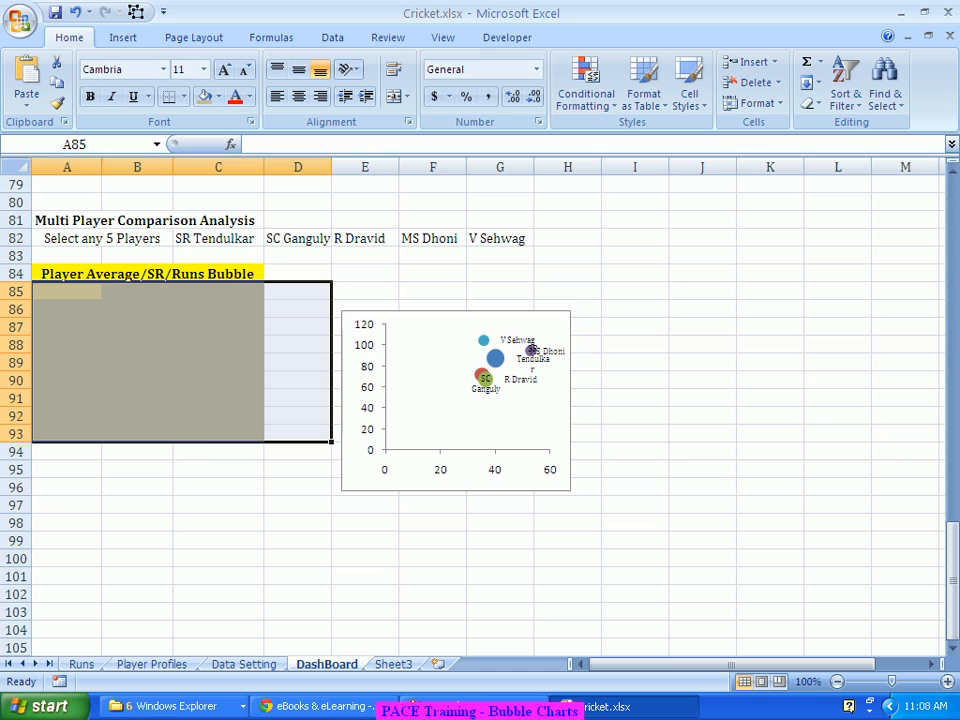
pyautogui.click(204, 97)
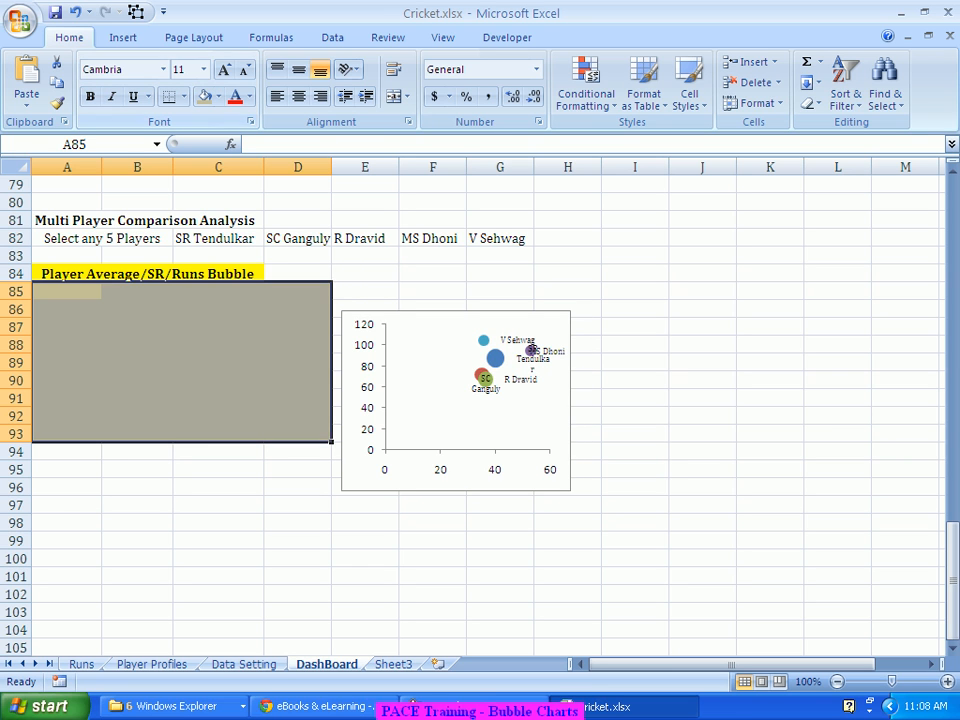
pyautogui.click(218, 345)
# Move the chart back below the heading and extend the tan fill to A94:D95.
pyautogui.moveTo(440, 317); pyautogui.dragTo(130, 288)
pyautogui.moveTo(290, 468); pyautogui.dragTo(68, 451)
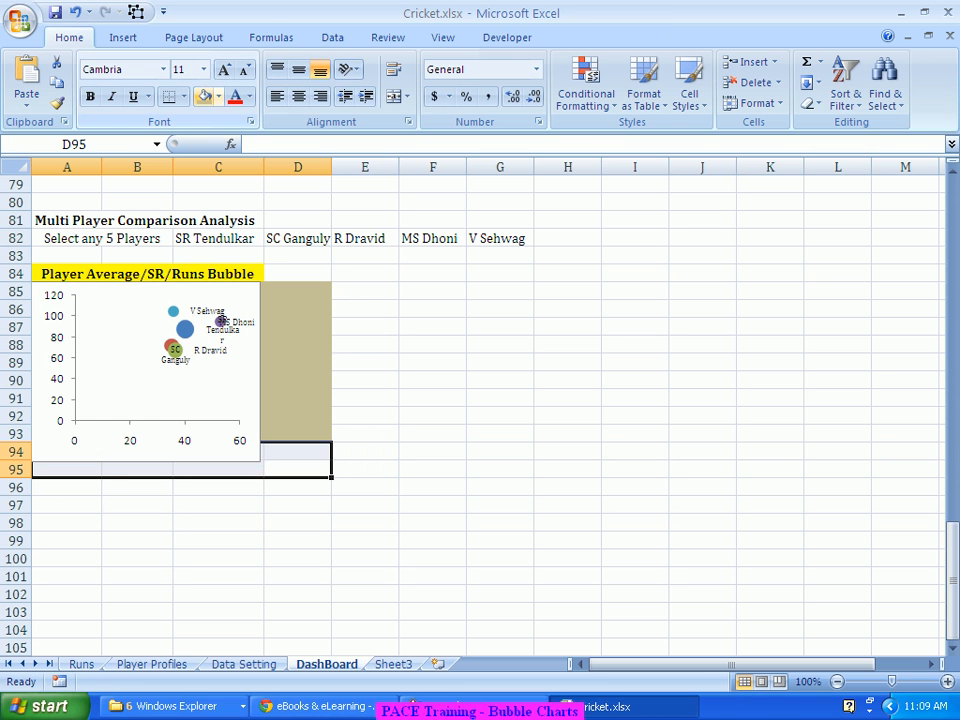
pyautogui.click(204, 97)
pyautogui.click(568, 362)
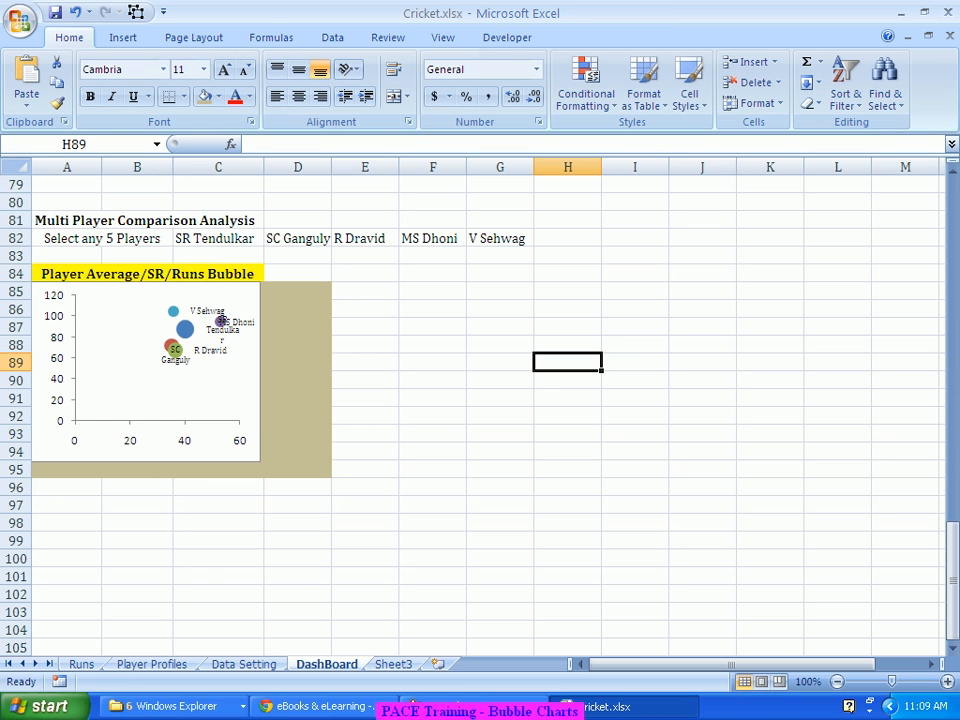
# Enlarge the chart to cover the whole tan block A85:D95.
pyautogui.click(247, 398)
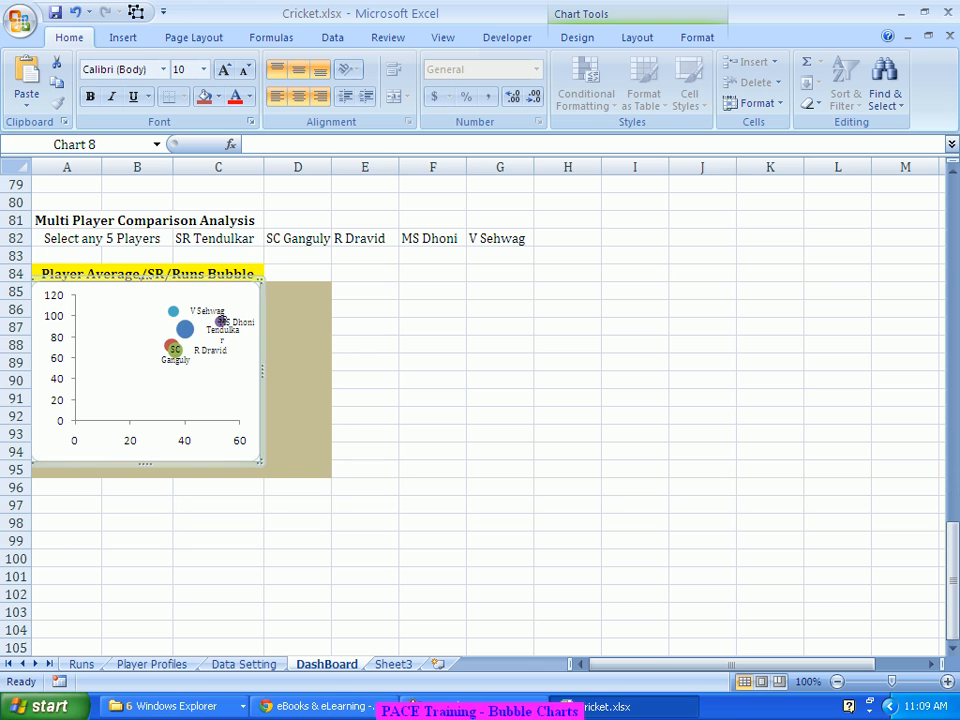
pyautogui.moveTo(260, 462); pyautogui.dragTo(332, 477)
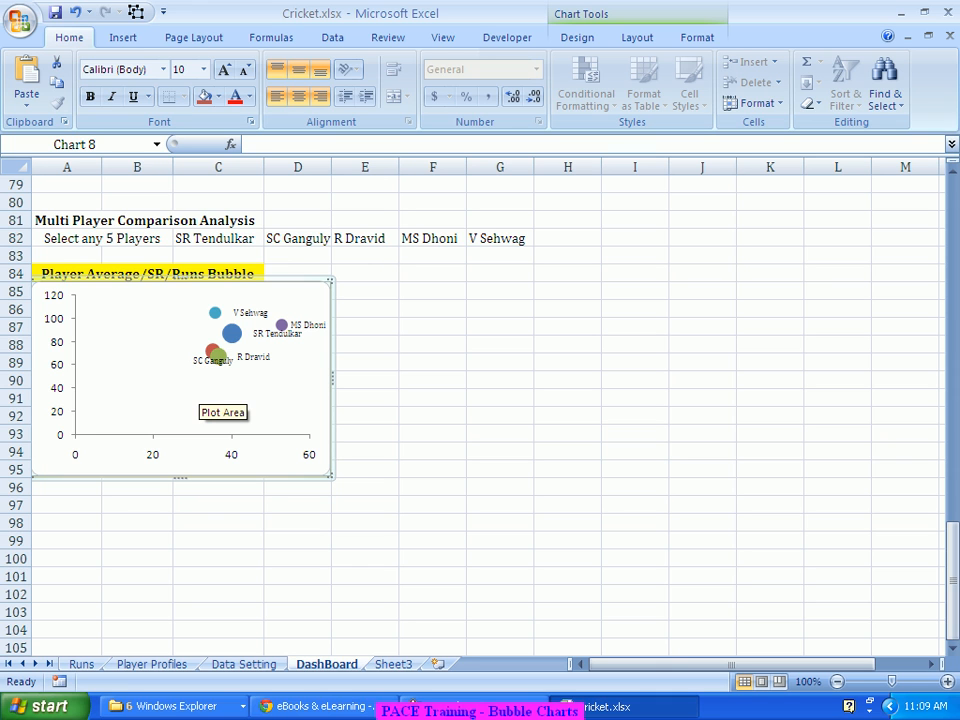
# Set the bubble chart's plot area to no fill.
pyautogui.click(150, 391)
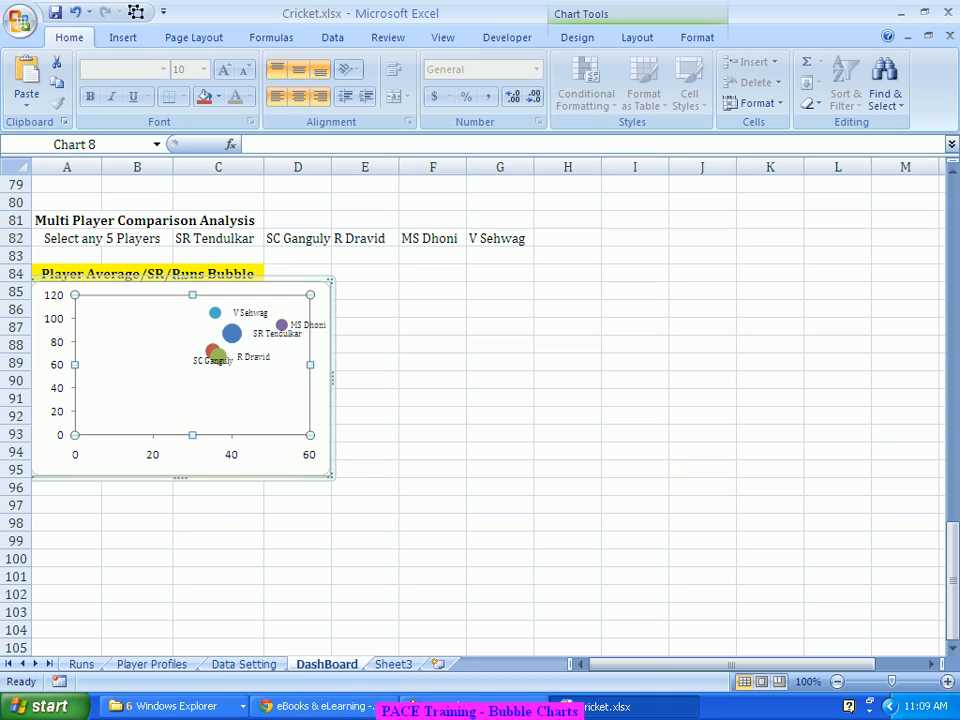
pyautogui.rightClick(147, 391)
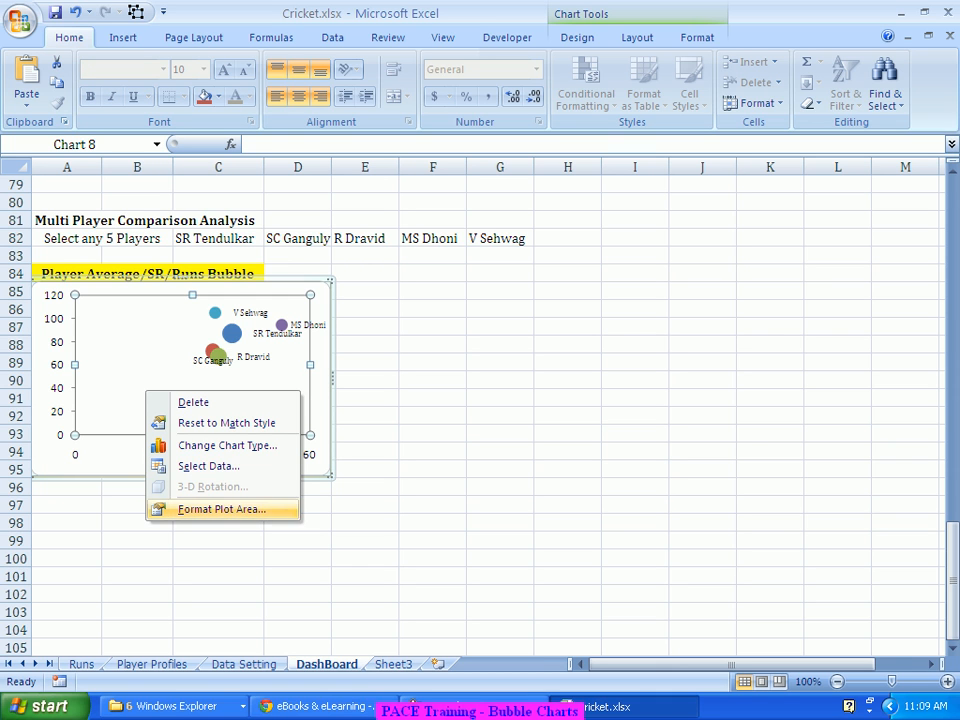
pyautogui.click(222, 509)
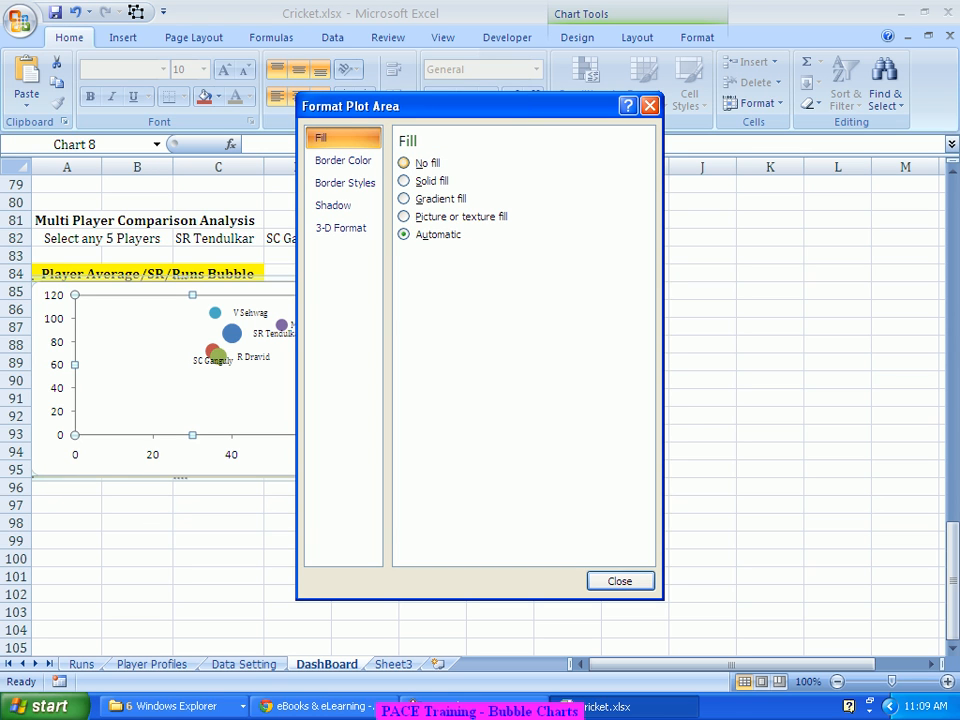
pyautogui.click(405, 163)
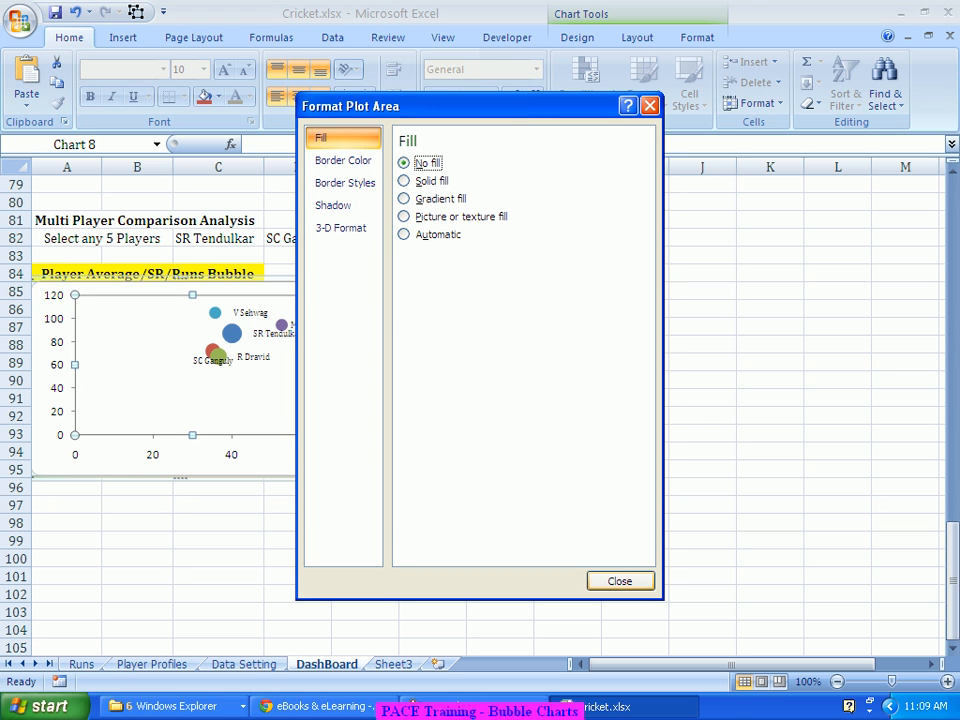
pyautogui.click(621, 581)
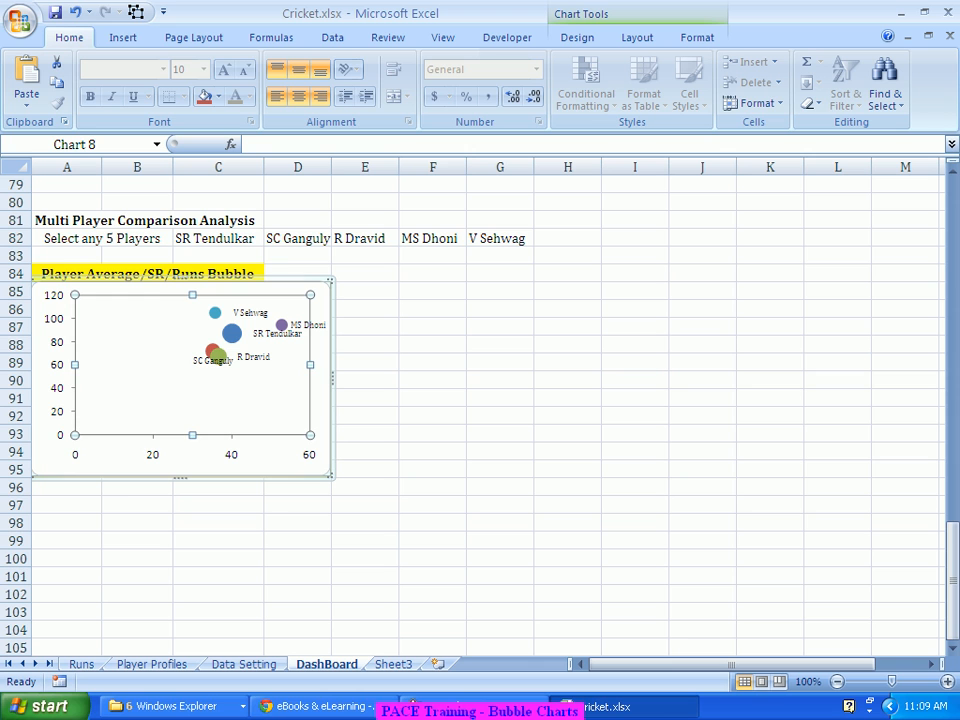
# Set the chart area to no fill so the tan cells show through behind the bubbles.
pyautogui.click(319, 446)
pyautogui.rightClick(312, 465)
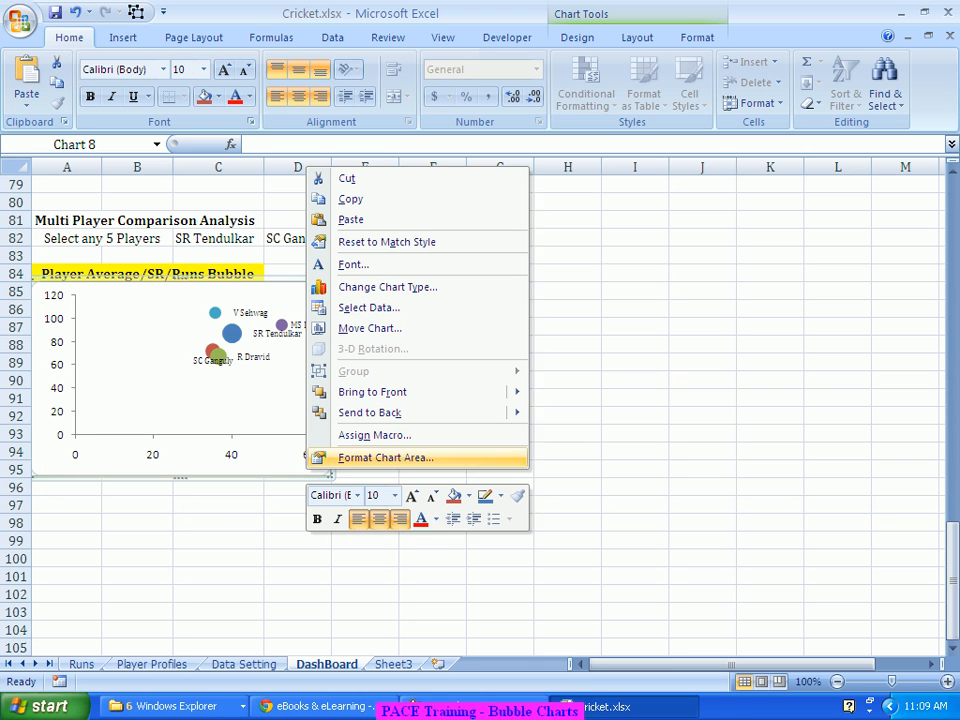
pyautogui.click(385, 457)
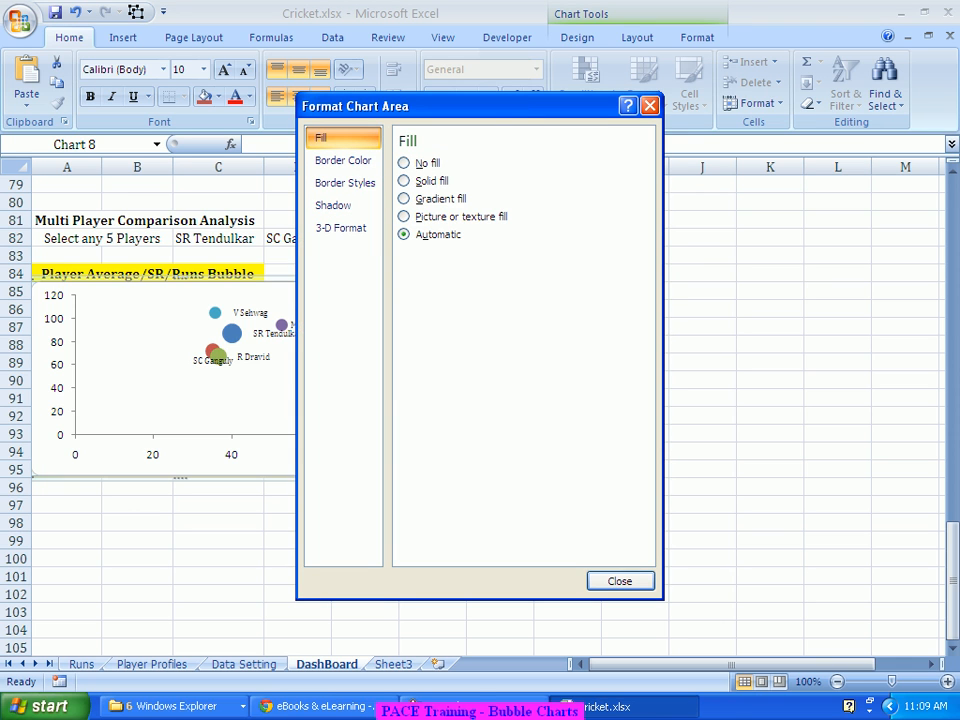
pyautogui.click(403, 162)
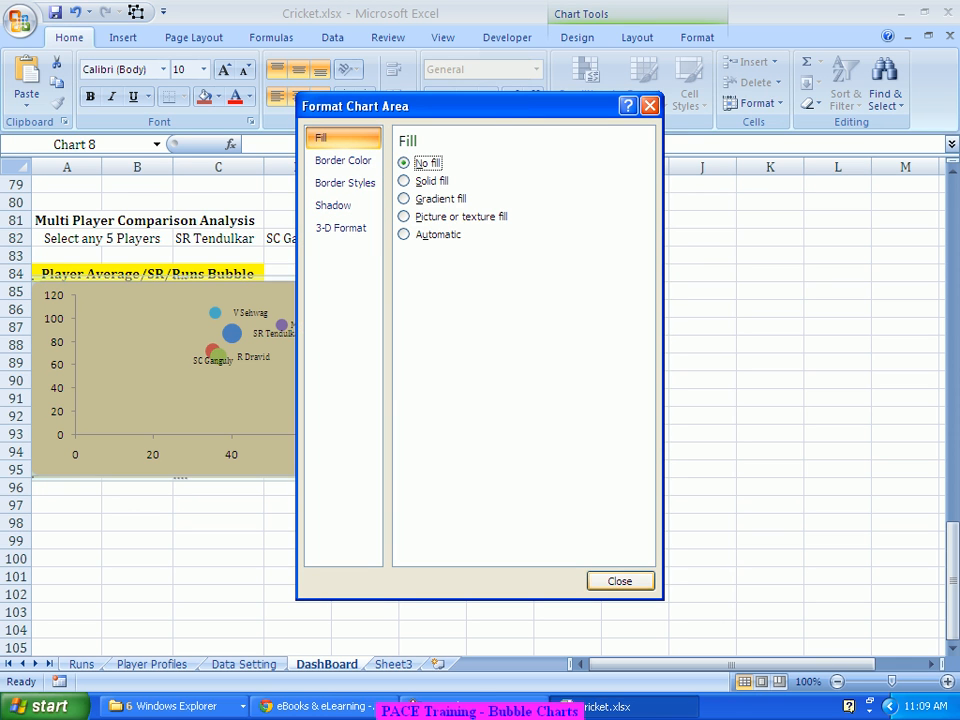
pyautogui.click(620, 581)
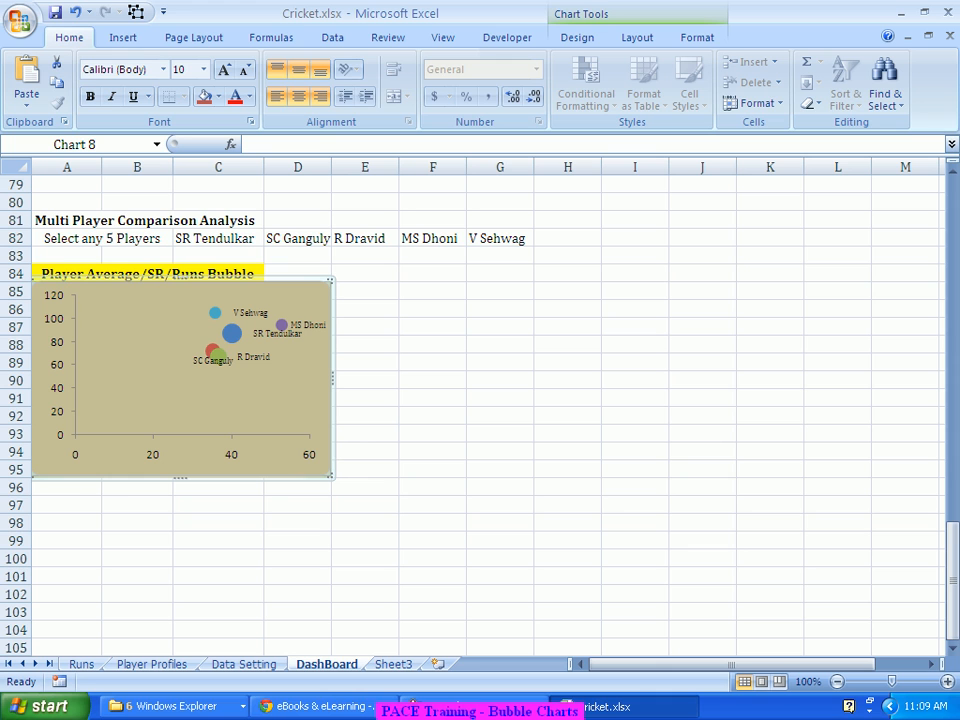
pyautogui.click(365, 327)
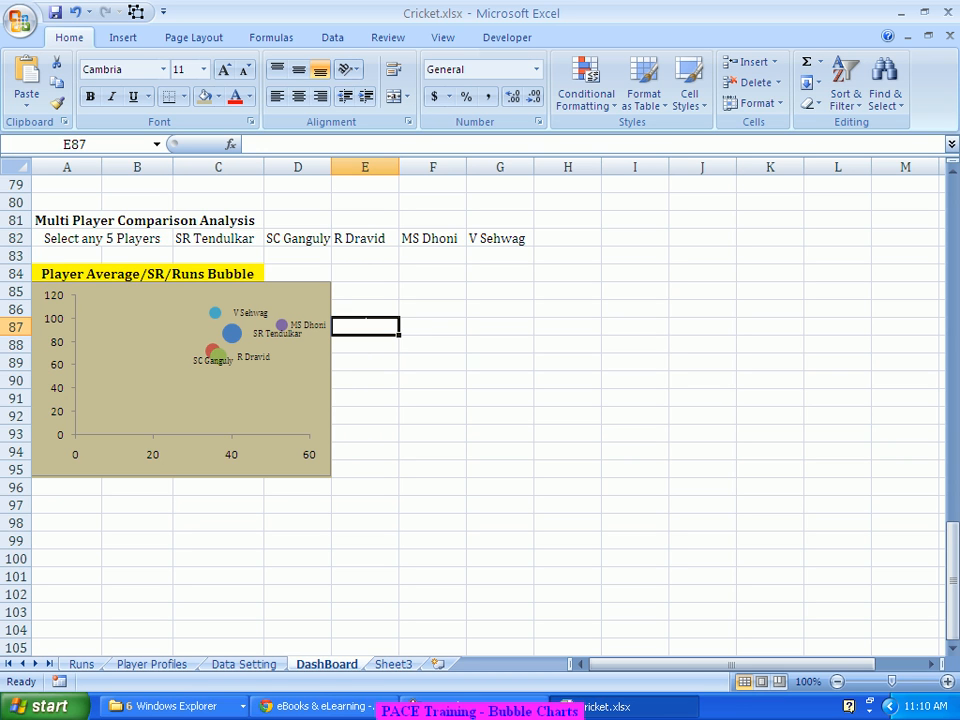
# Enter the label Country in E81 and the value Pakistan in F81 on the DashBoard sheet.
pyautogui.click(365, 213)
pyautogui.write('Country')
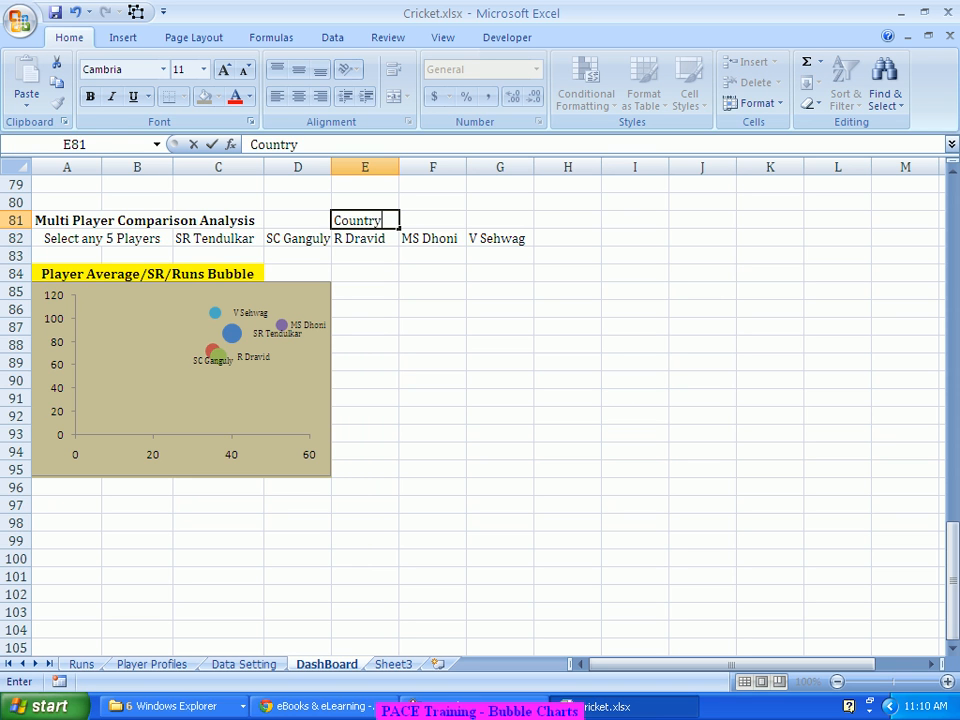
pyautogui.press('Tab')
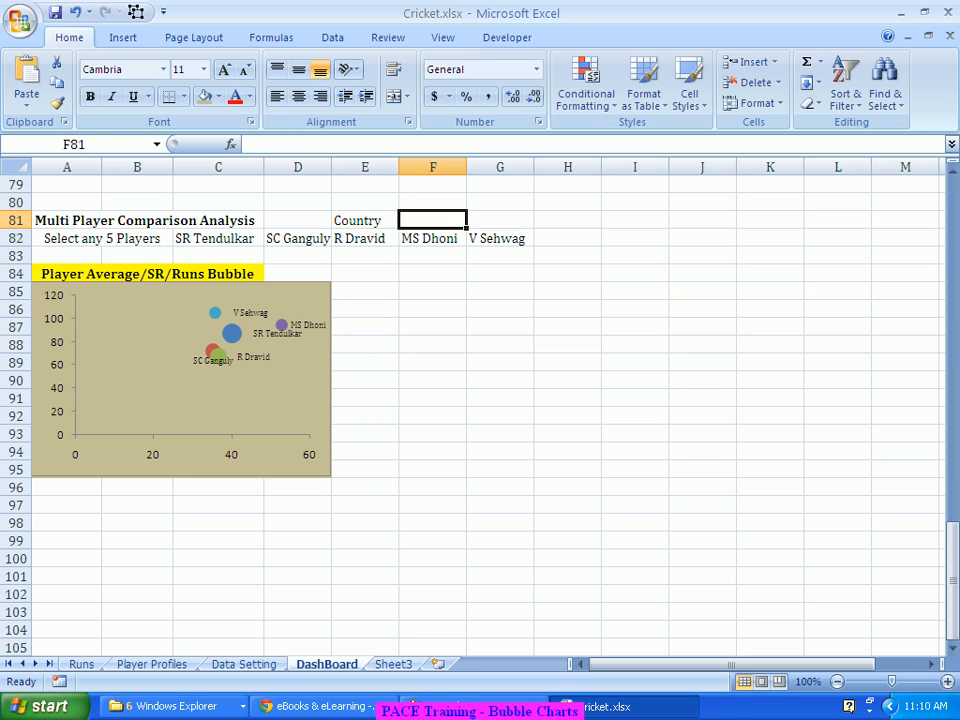
pyautogui.write('Pakistan')
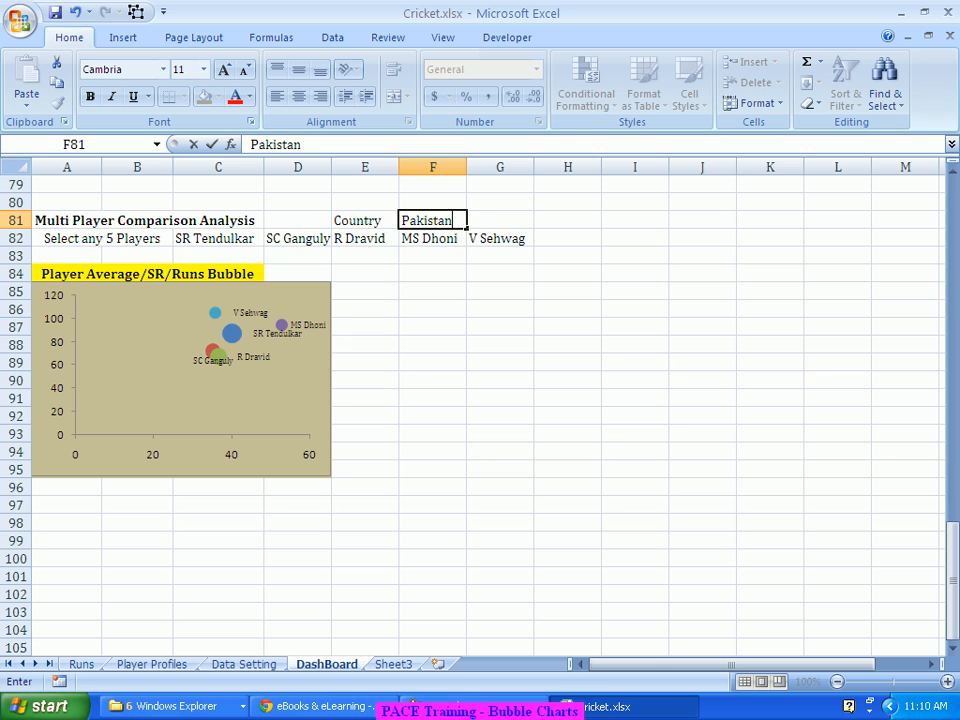
pyautogui.press('Return')
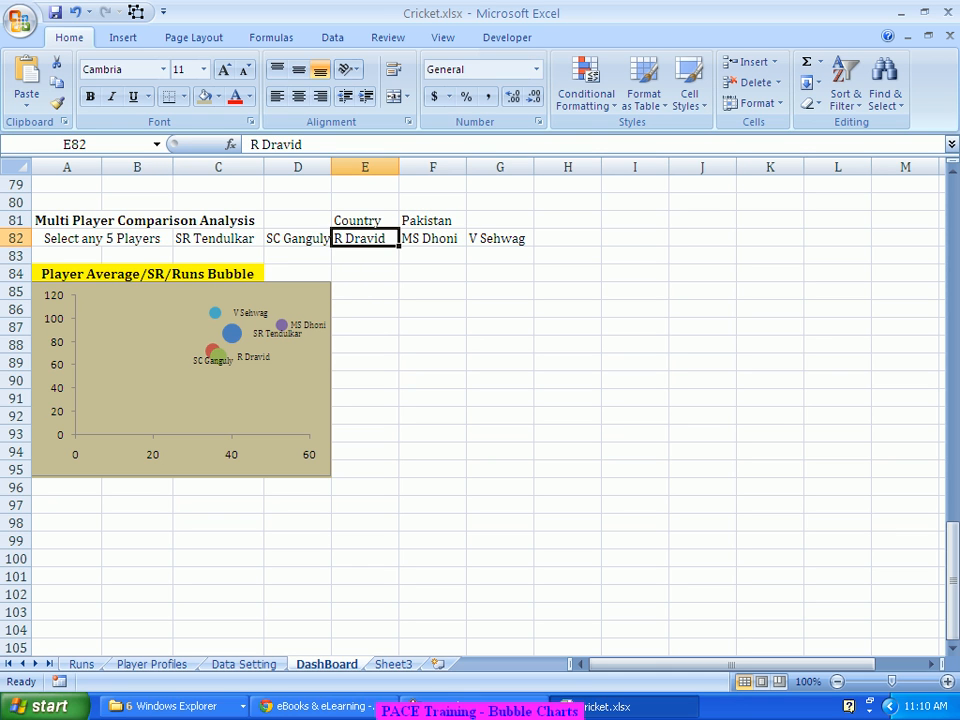
pyautogui.click(432, 220)
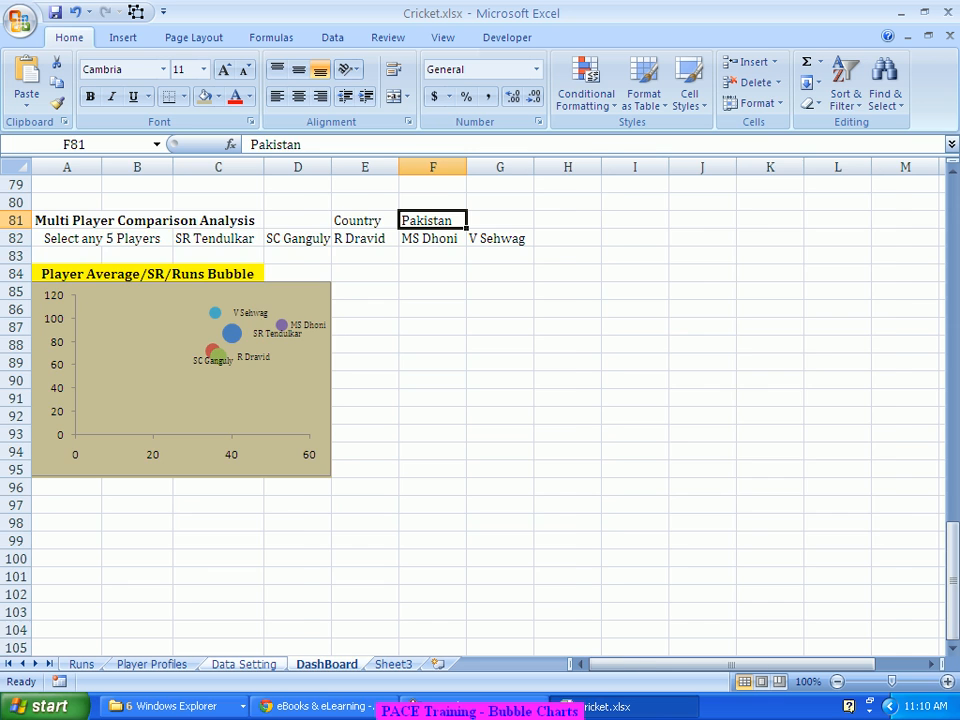
# Link the country value in J47 of the Data Setting sheet to the dashboard's country cell with =DashBoard!F81.
pyautogui.hotkey('ctrl', 'pageup')
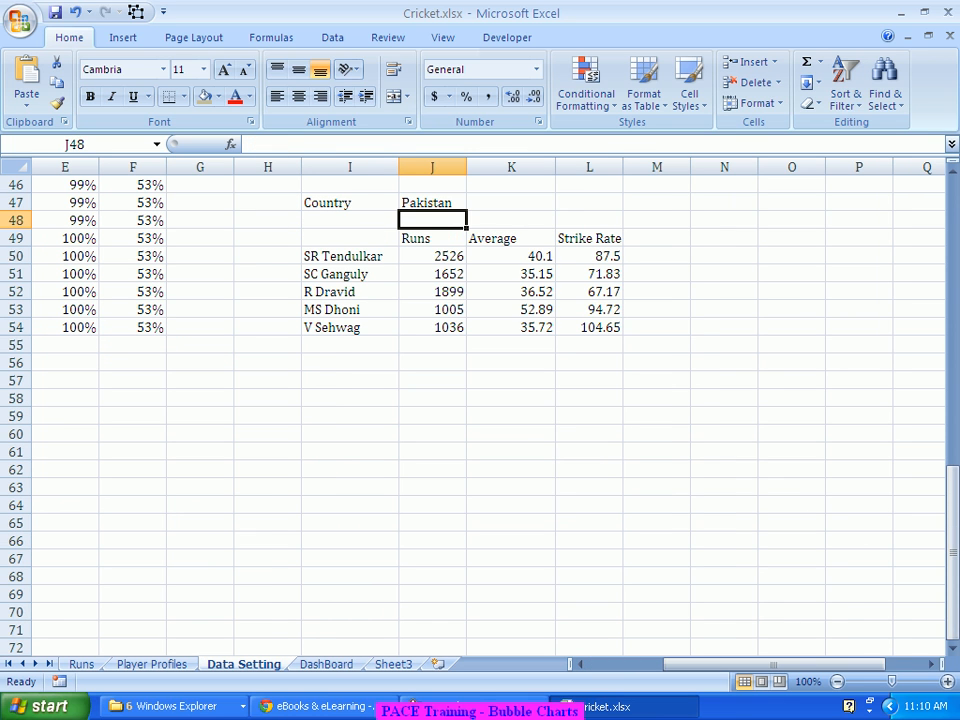
pyautogui.click(432, 203)
pyautogui.write('=')
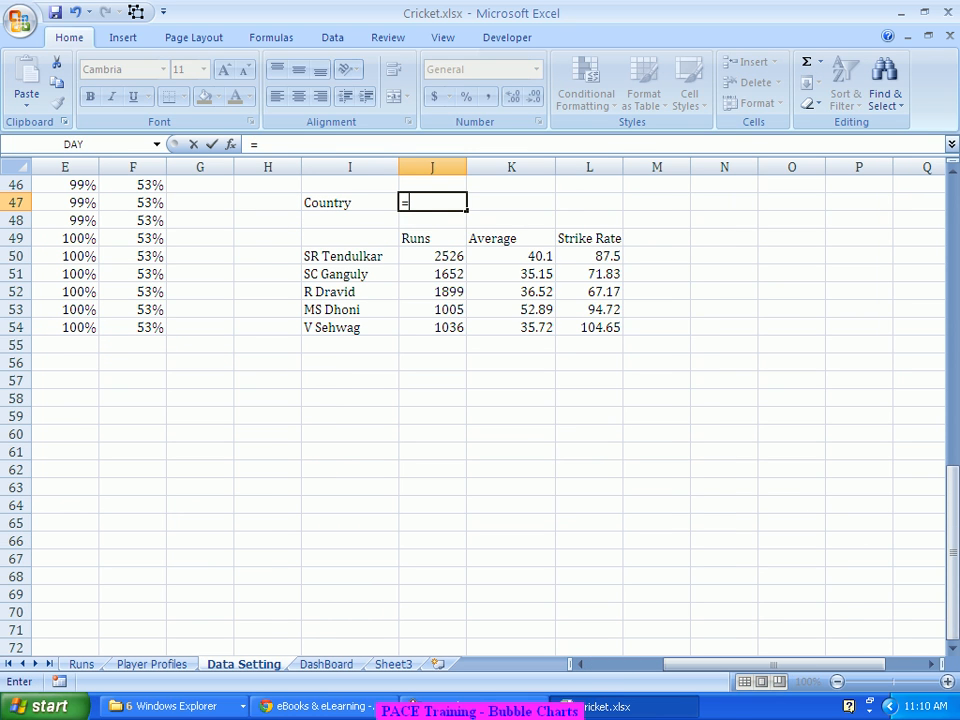
pyautogui.hotkey('ctrl', 'pagedown')
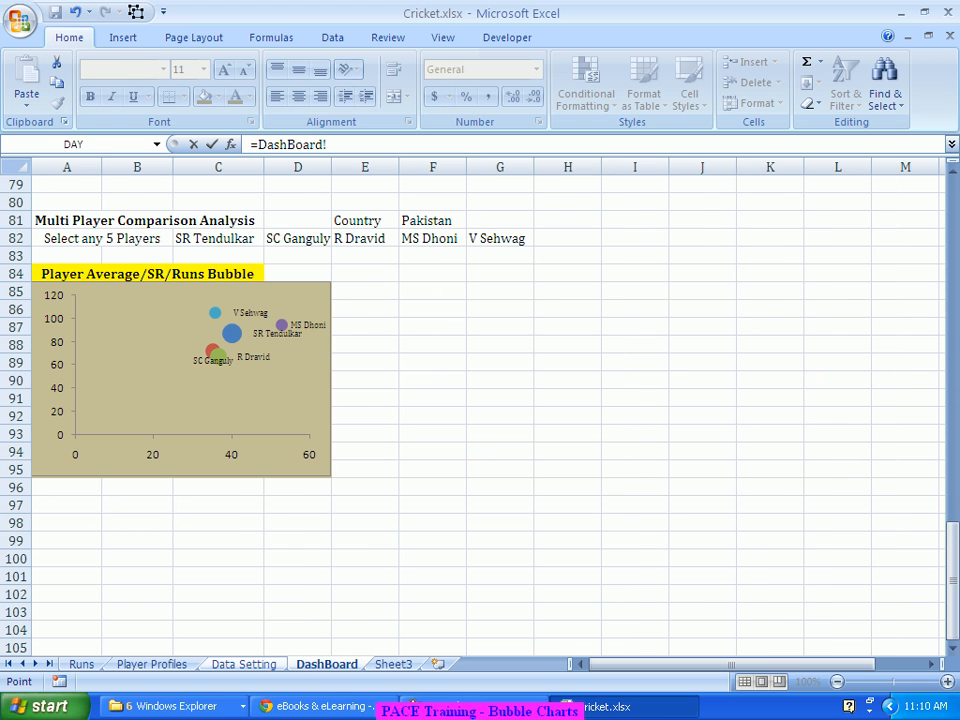
pyautogui.click(432, 220)
pyautogui.press('Return')
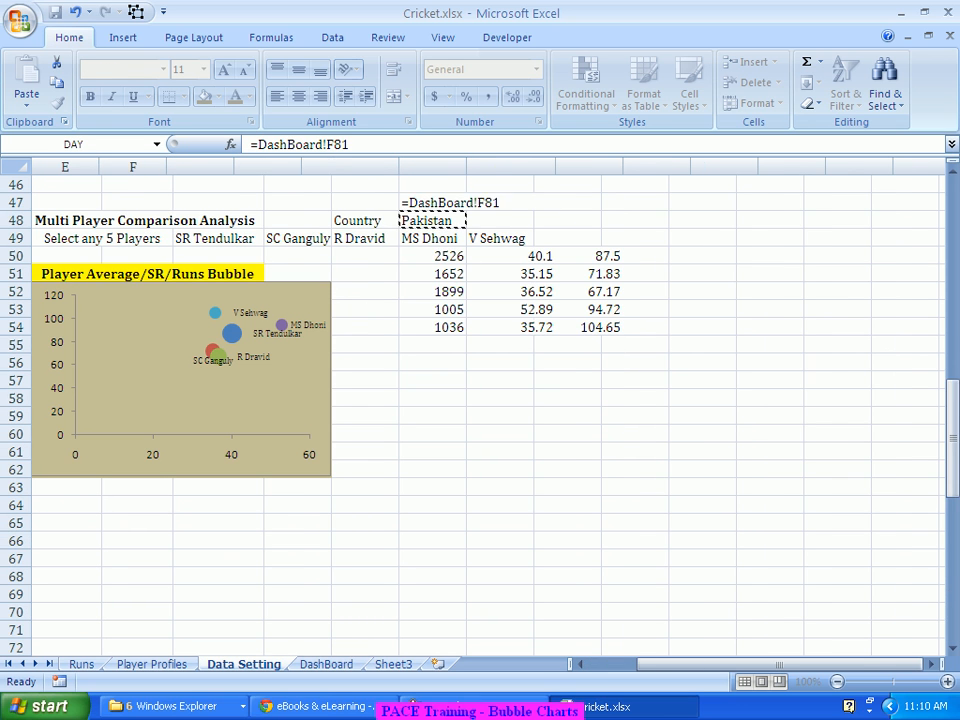
# Return to the DashBoard sheet and change the country in F81 to Australia.
pyautogui.hotkey('ctrl', 'pagedown')
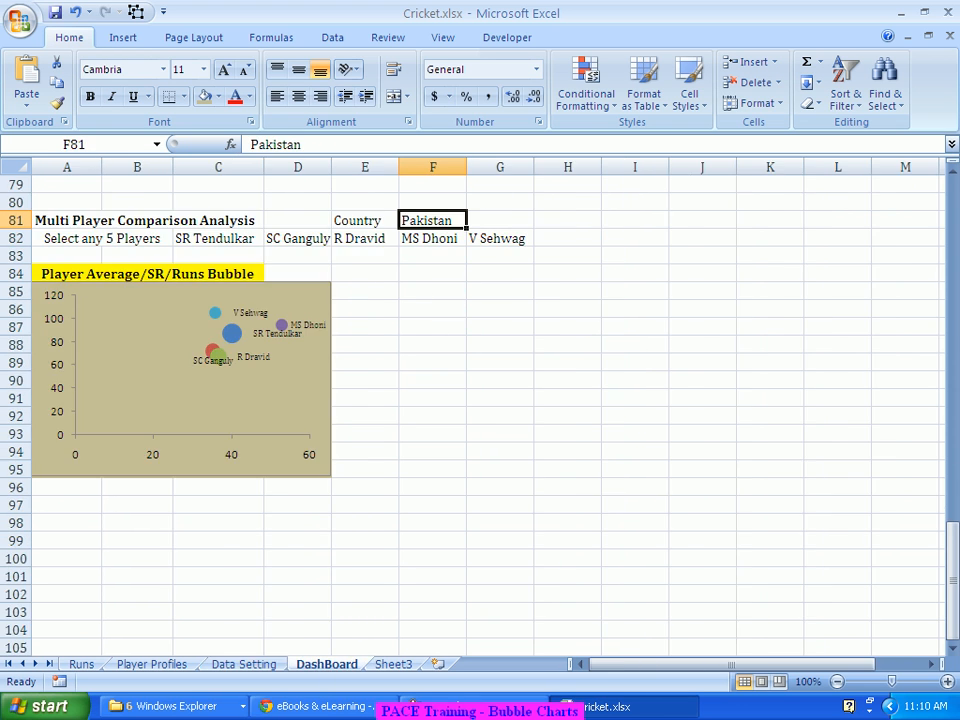
pyautogui.scroll(2, 480, 400)
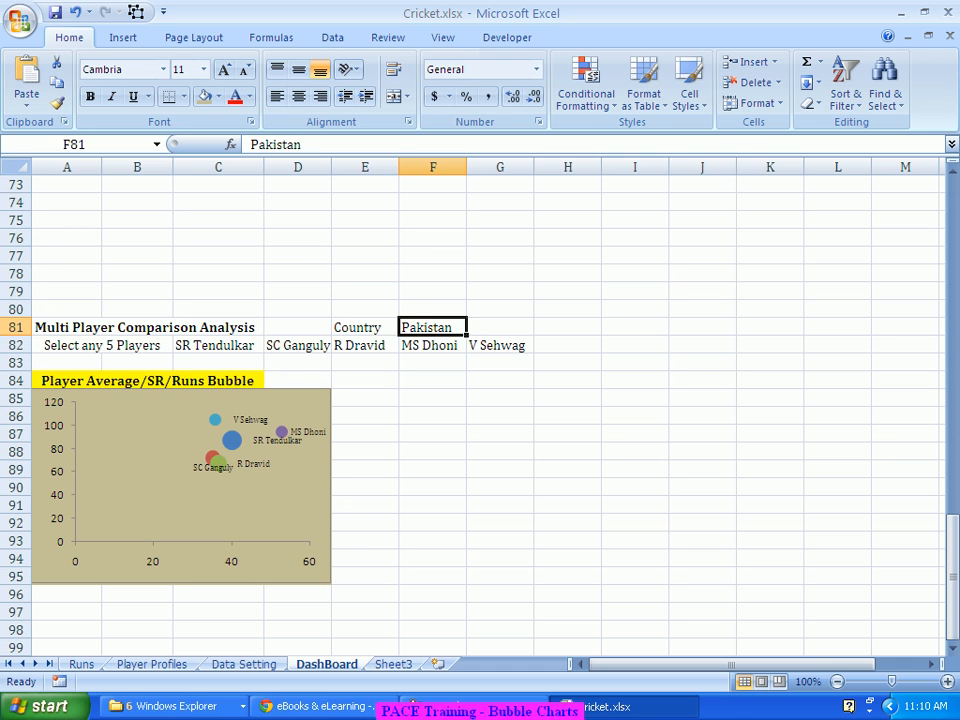
pyautogui.write('Australia')
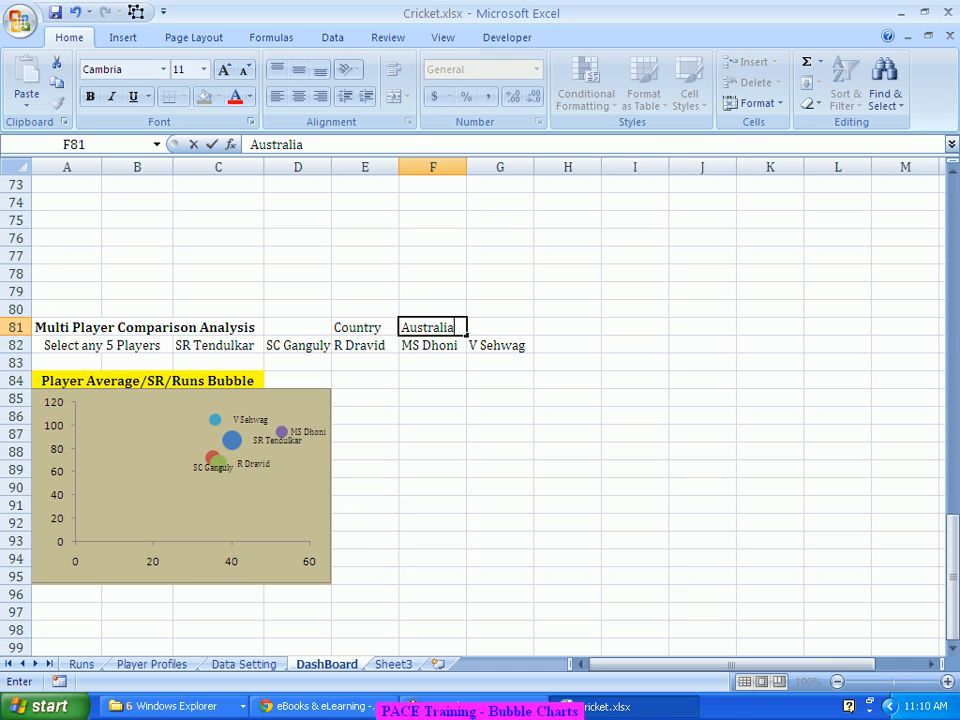
pyautogui.press('Return')
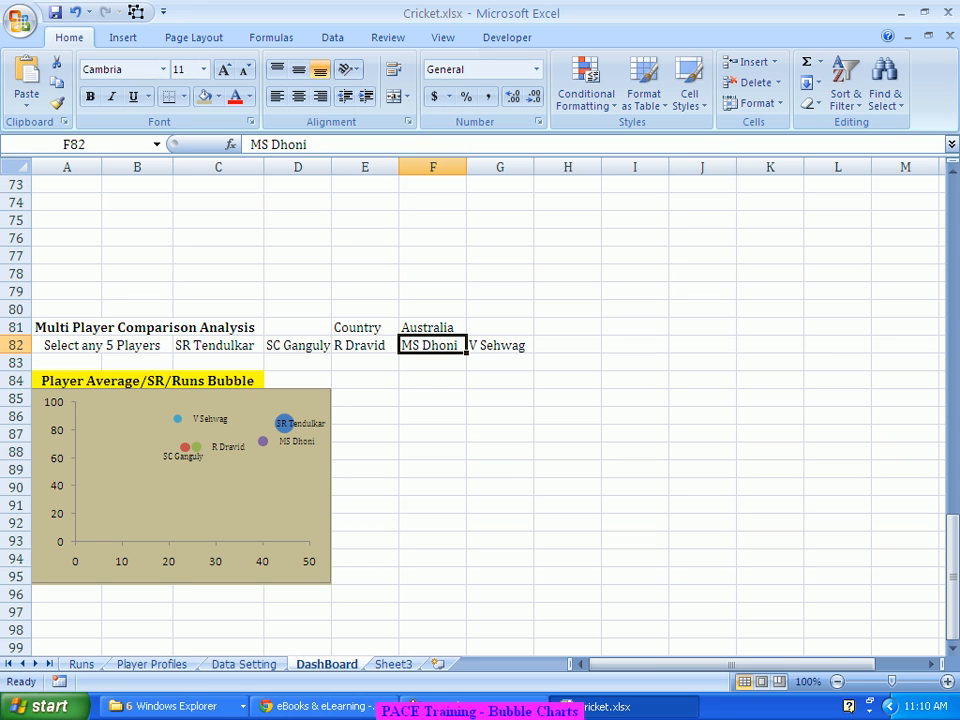
# Try South Africa and after that Sri Lanka as the country in F81.
pyautogui.click(432, 327)
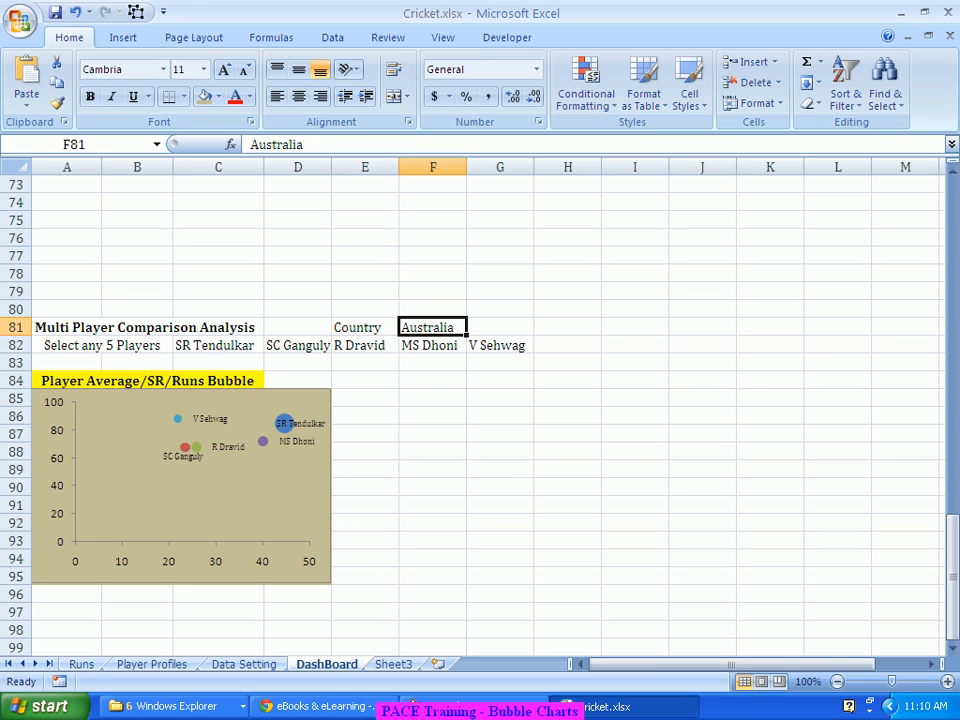
pyautogui.write('South Afric')
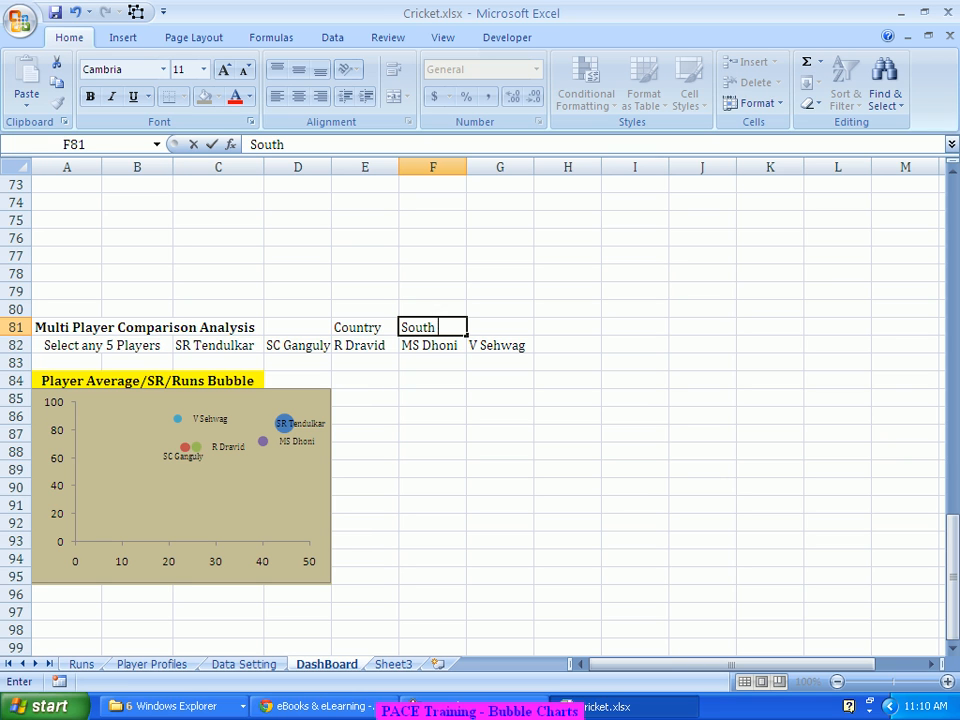
pyautogui.write('a')
pyautogui.press('Return')
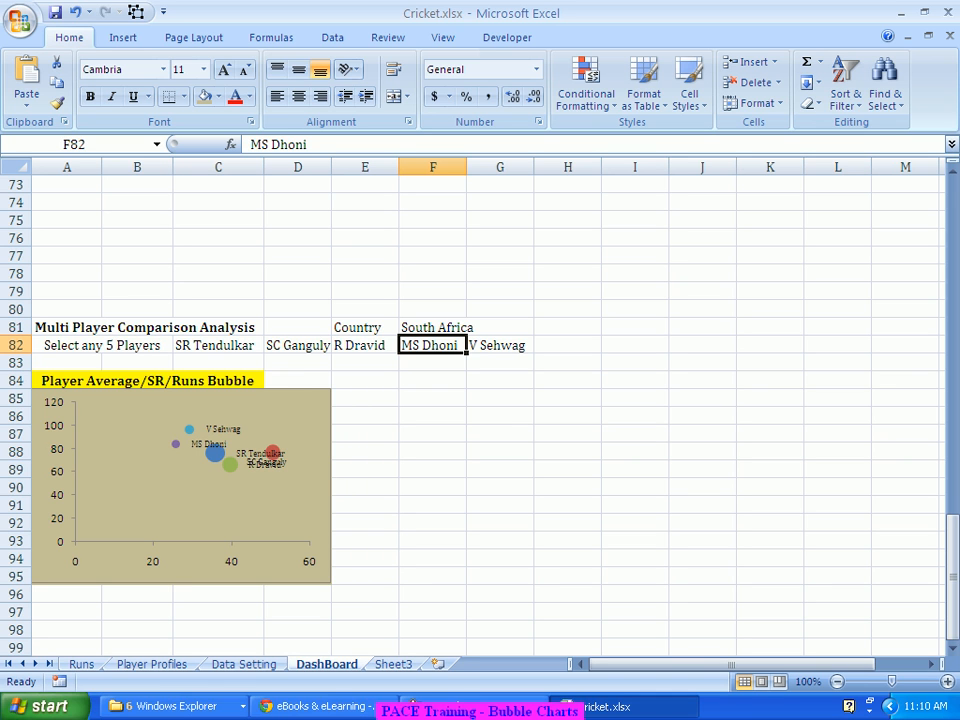
pyautogui.click(463, 328)
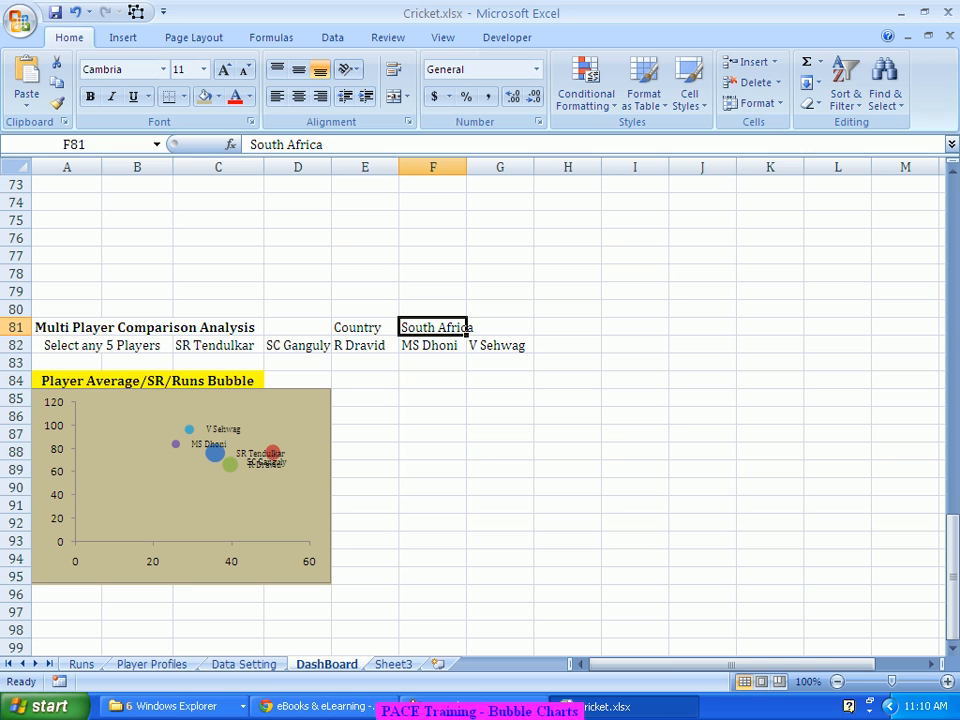
pyautogui.write('Sri Lanka')
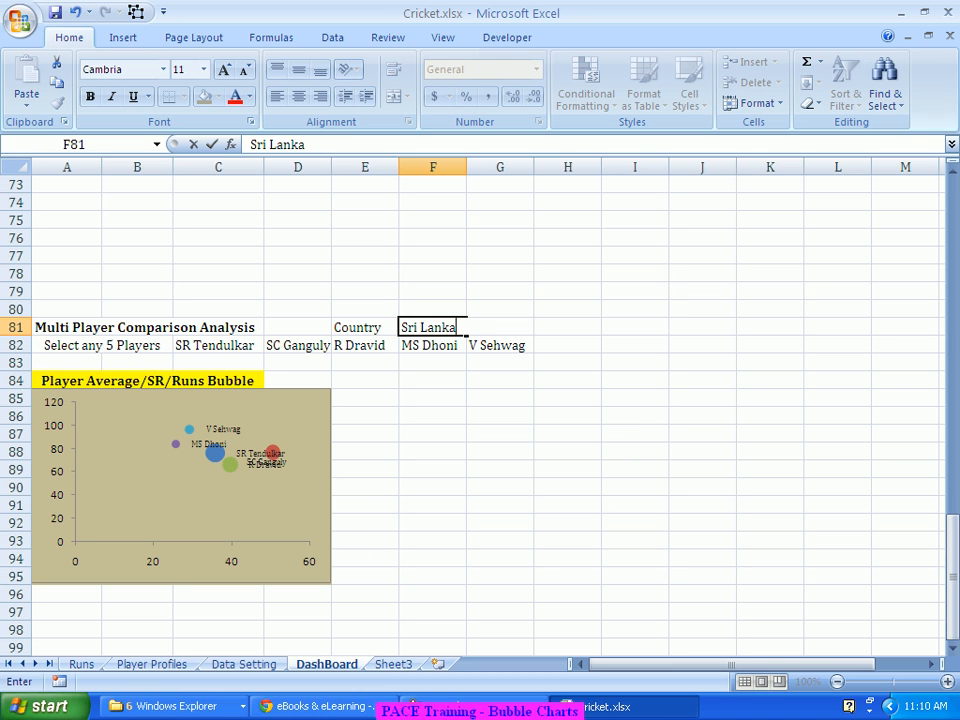
pyautogui.press('Return')
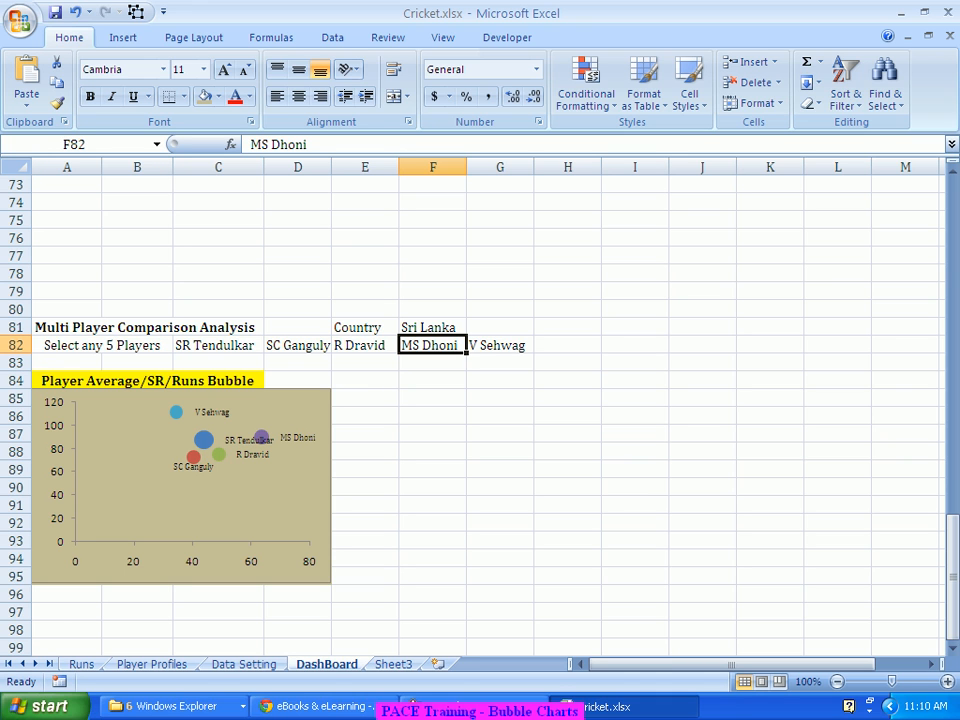
# Set the country in F81 to Zimbabwe.
pyautogui.press('Up')
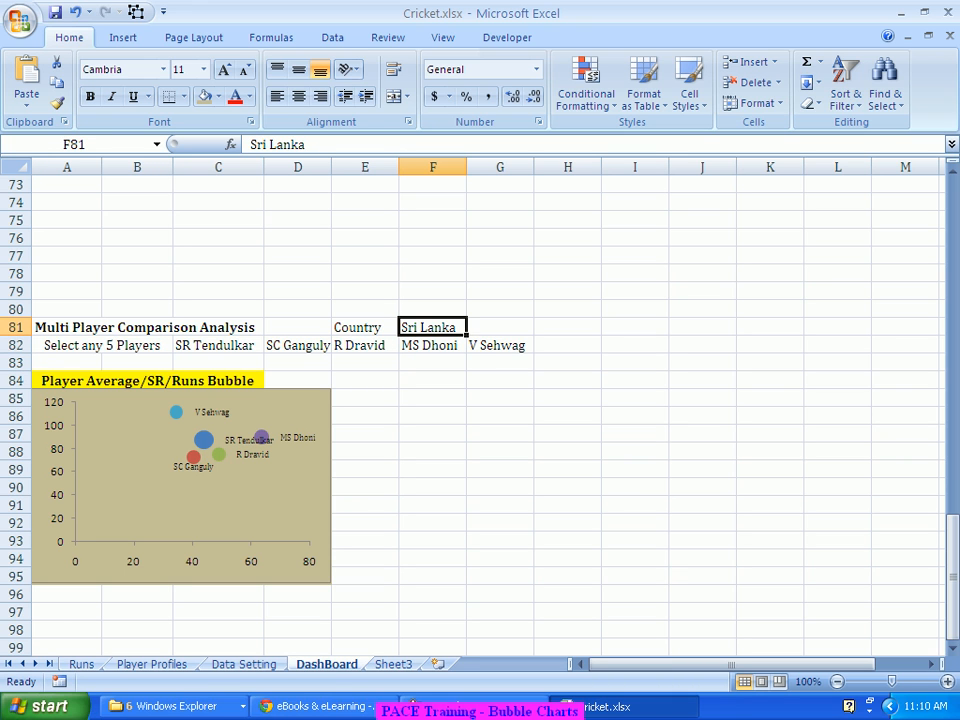
pyautogui.write('Zimbabwe')
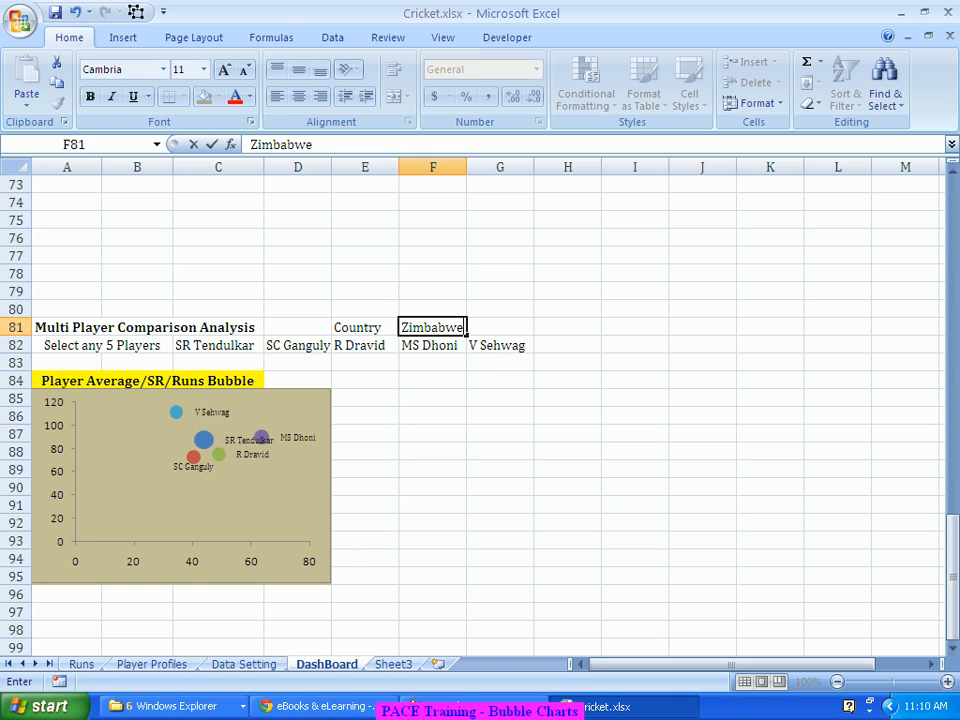
pyautogui.press('Return')
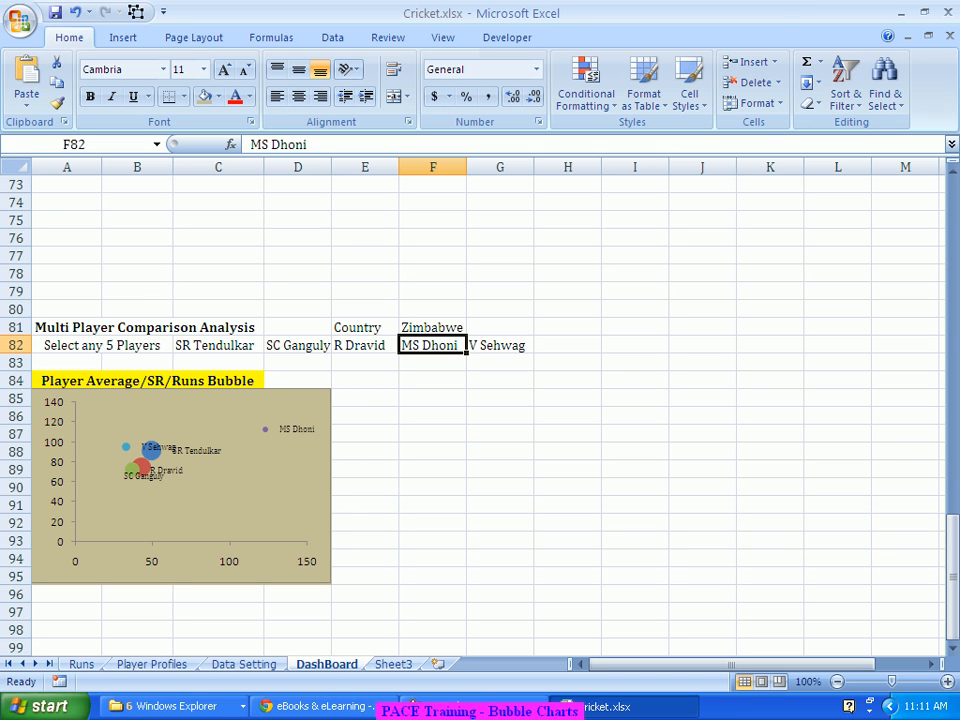
# Move the chart aside to columns H to L and refill A85:D95 with Tan, Background 2, Darker 10%.
pyautogui.moveTo(300, 400); pyautogui.dragTo(830, 400)
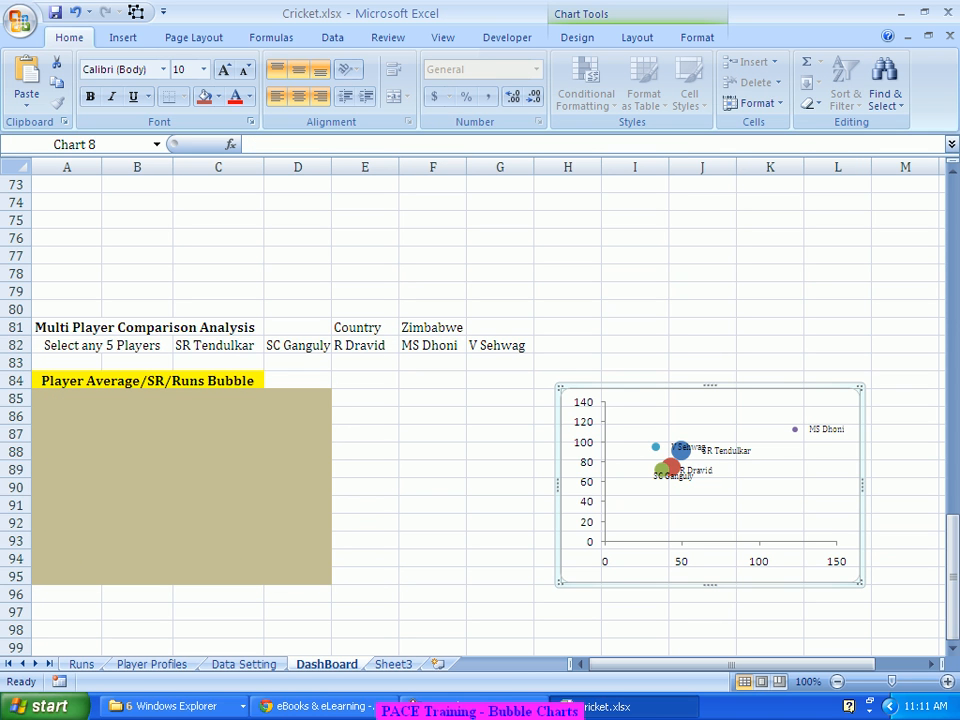
pyautogui.moveTo(297, 575); pyautogui.dragTo(67, 398)
pyautogui.click(218, 96)
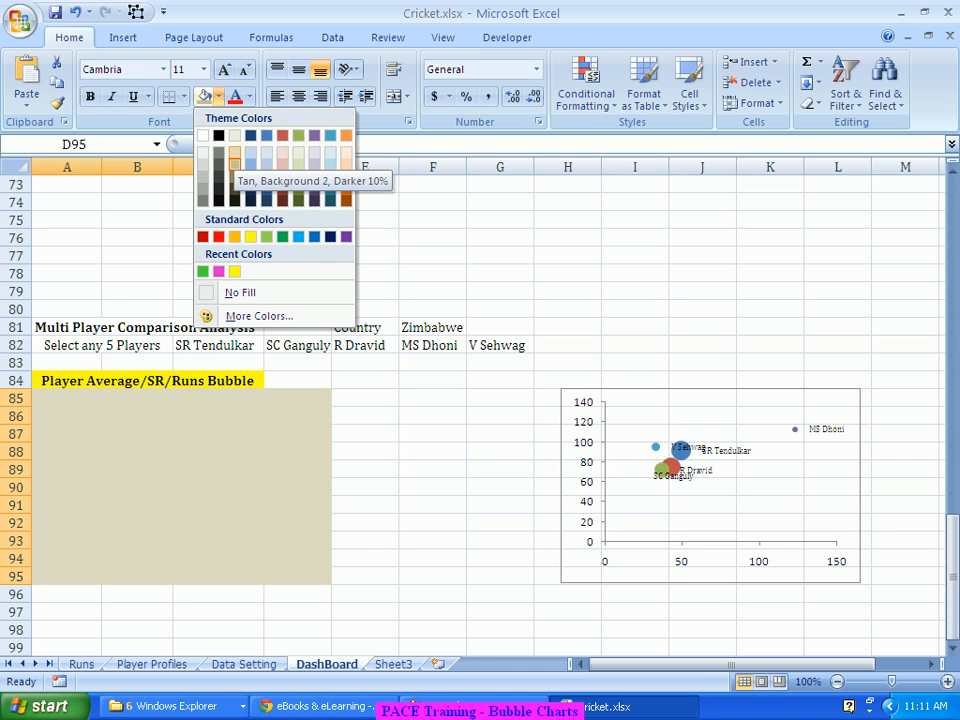
pyautogui.click(235, 162)
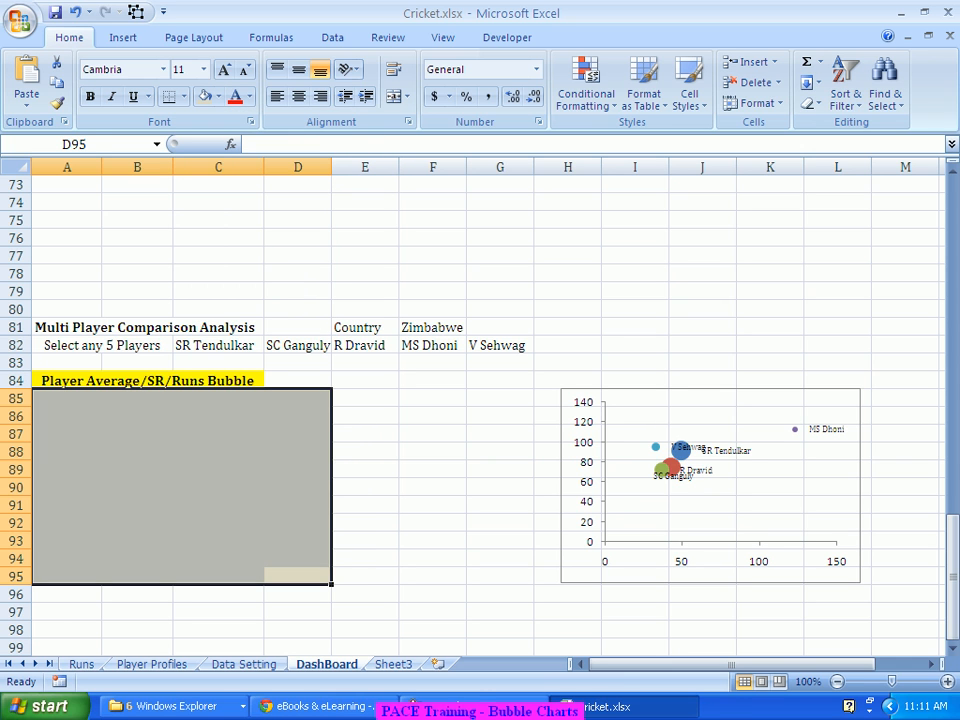
# Move the bubble chart back over the tan-filled range A85:D95 beneath its heading.
pyautogui.moveTo(710, 395); pyautogui.dragTo(182, 391)
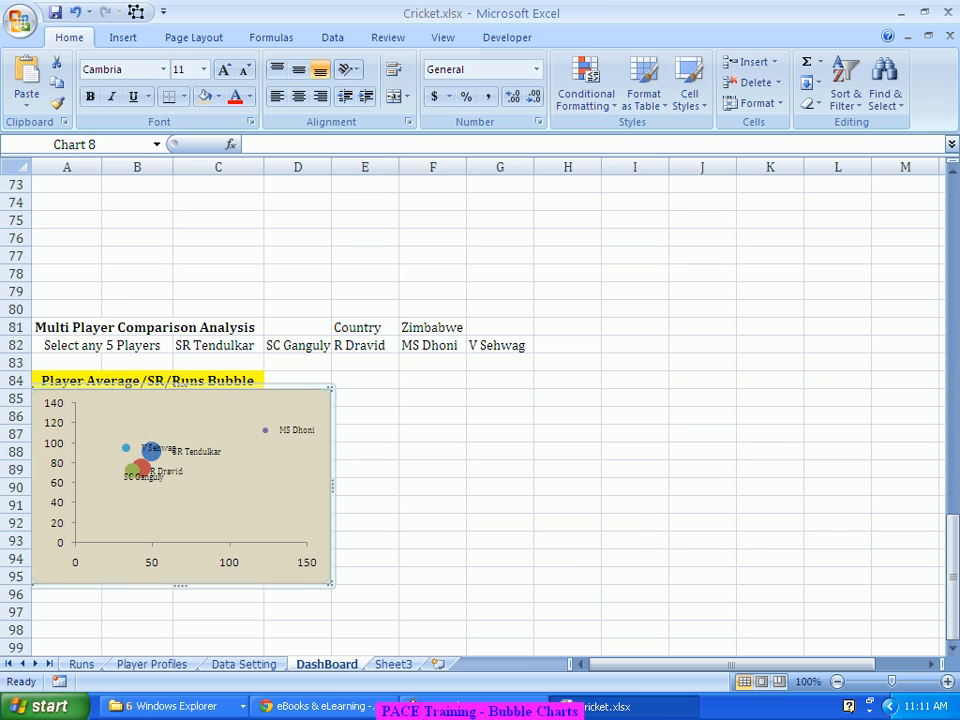
pyautogui.click(433, 505)
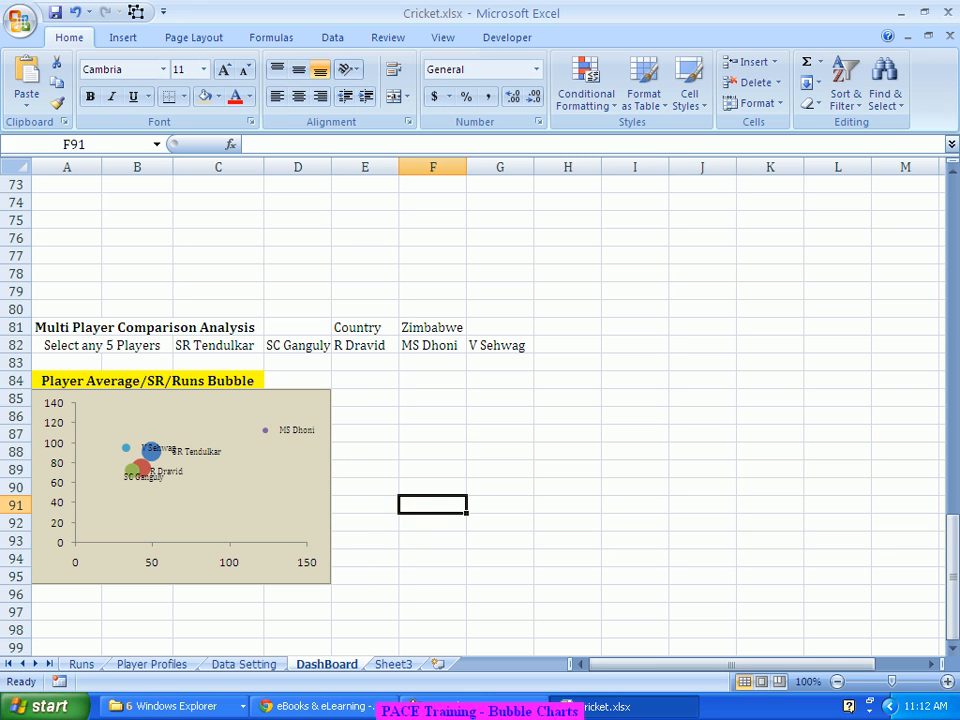
# Fill the player cells C82:G82 and the country cell F81 with the lightest red theme colour.
pyautogui.moveTo(218, 345); pyautogui.dragTo(499, 345)
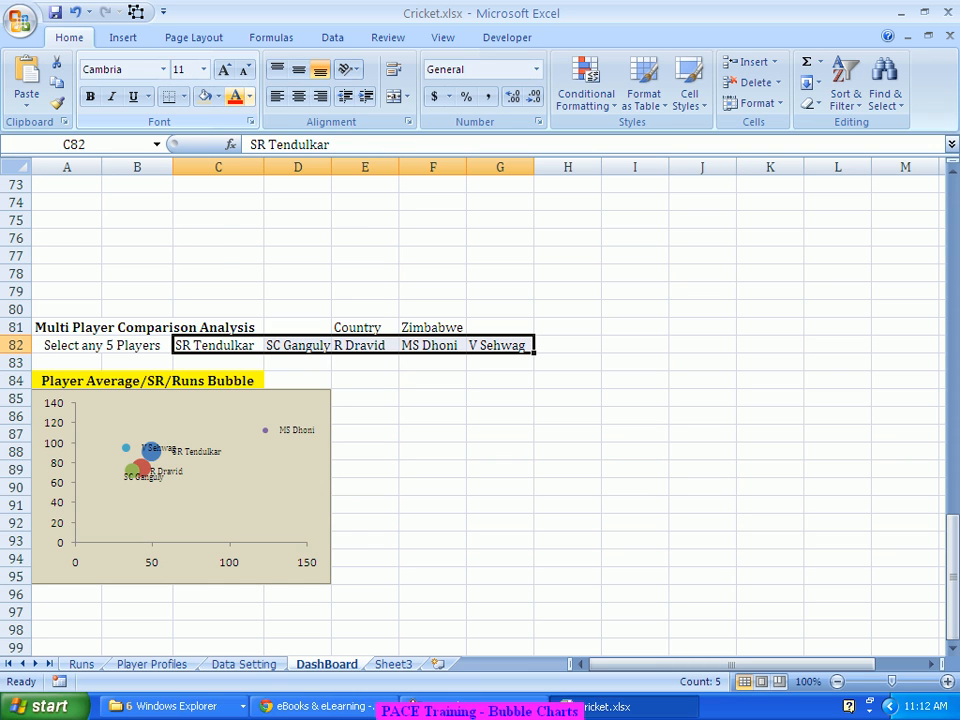
pyautogui.click(218, 96)
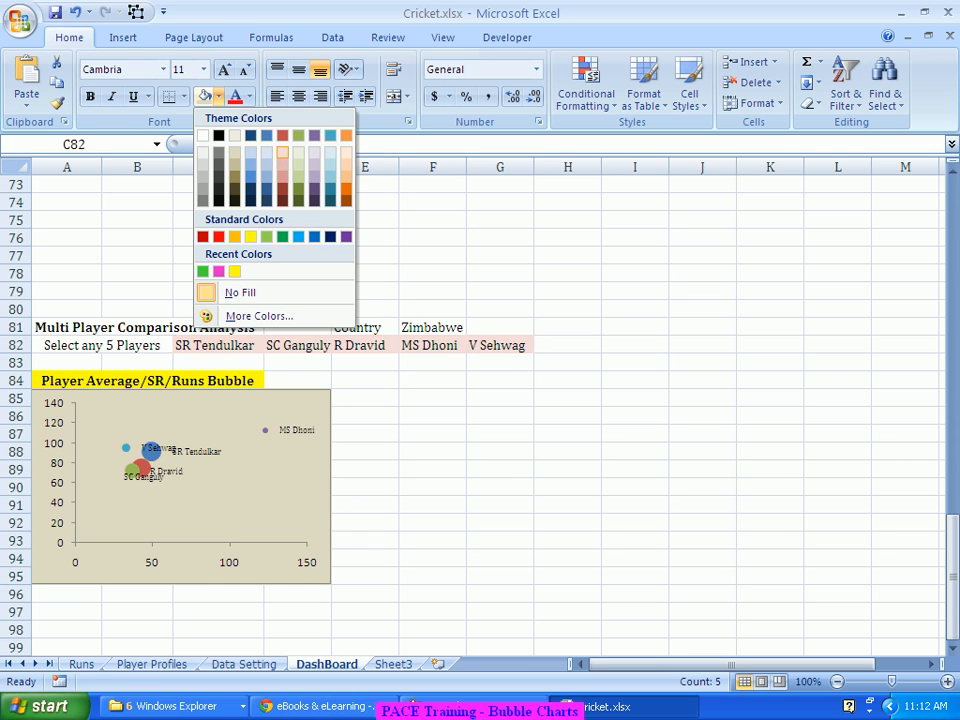
pyautogui.click(282, 153)
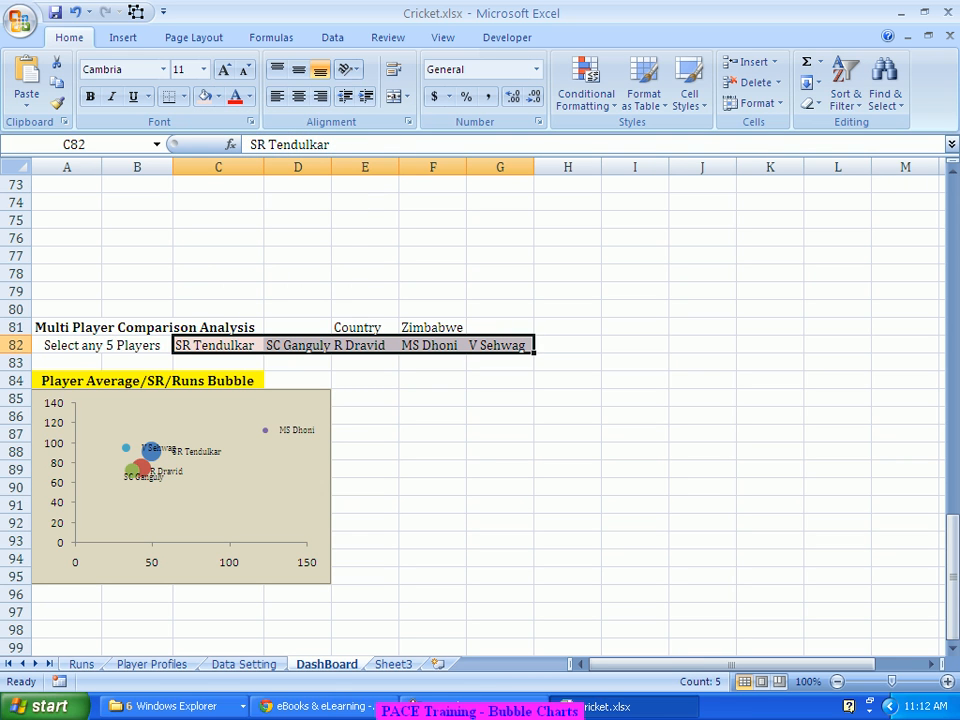
pyautogui.click(432, 328)
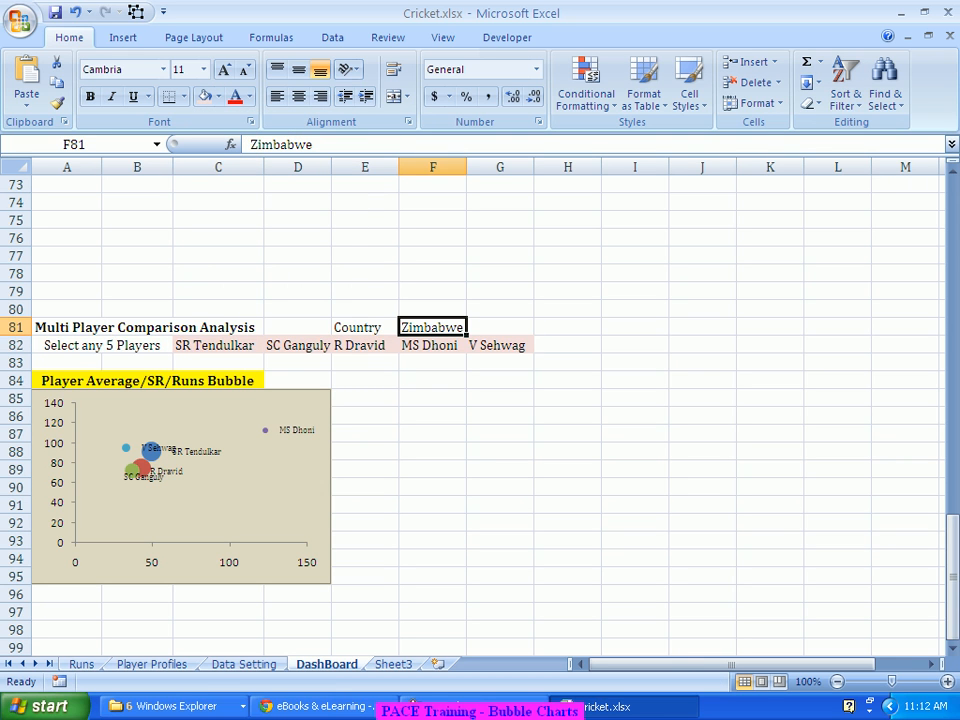
pyautogui.click(205, 97)
pyautogui.click(432, 381)
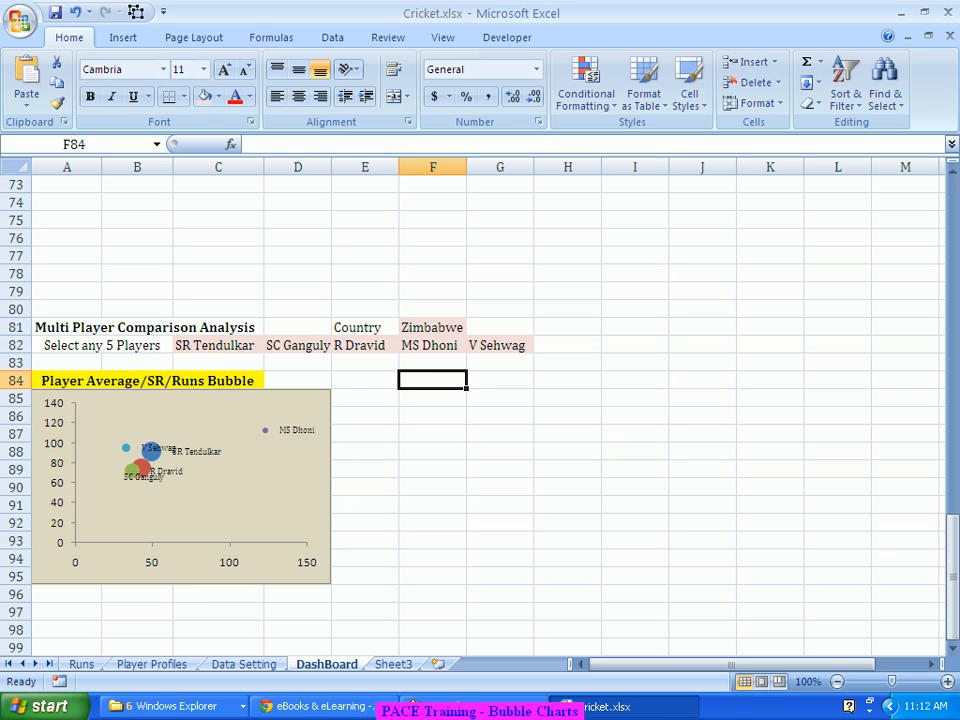
# Change the player in E82 to SK Raina.
pyautogui.click(365, 346)
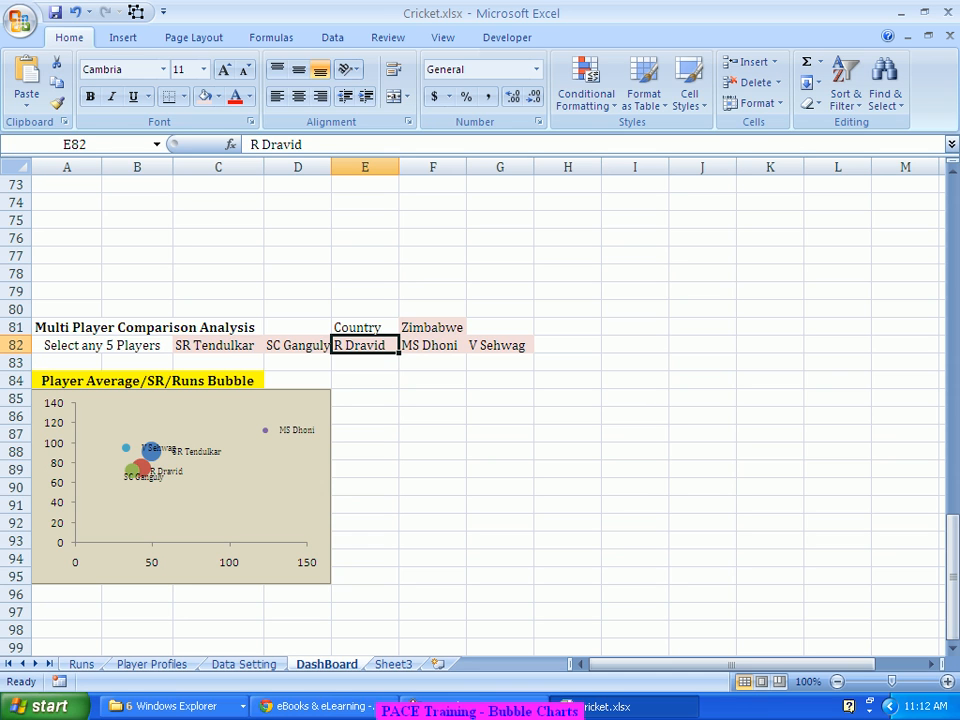
pyautogui.write('SK Raina')
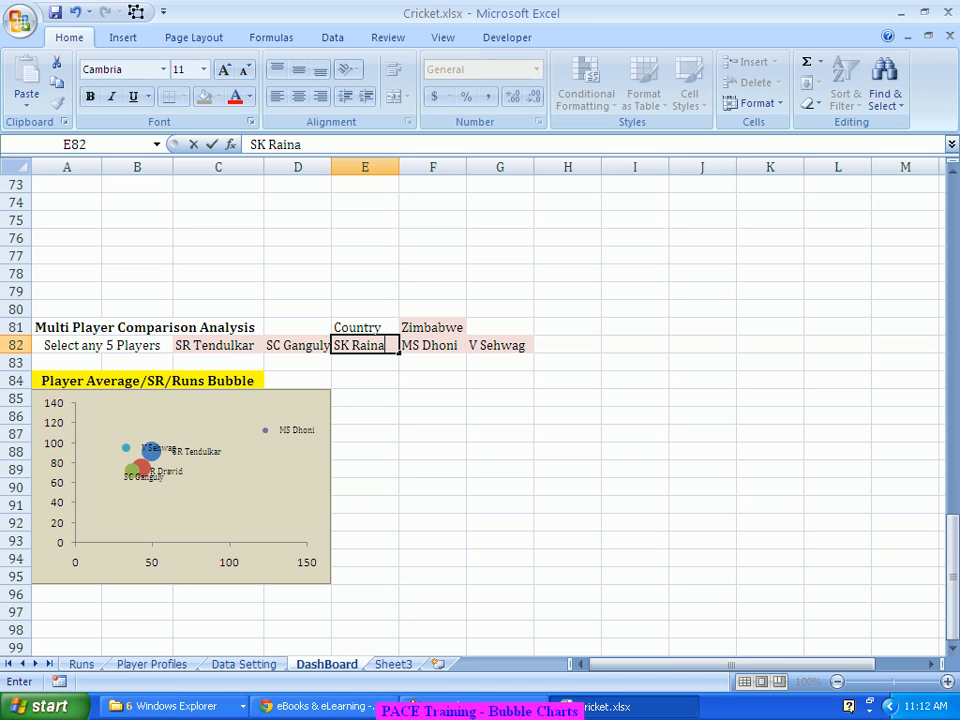
pyautogui.press('Return')
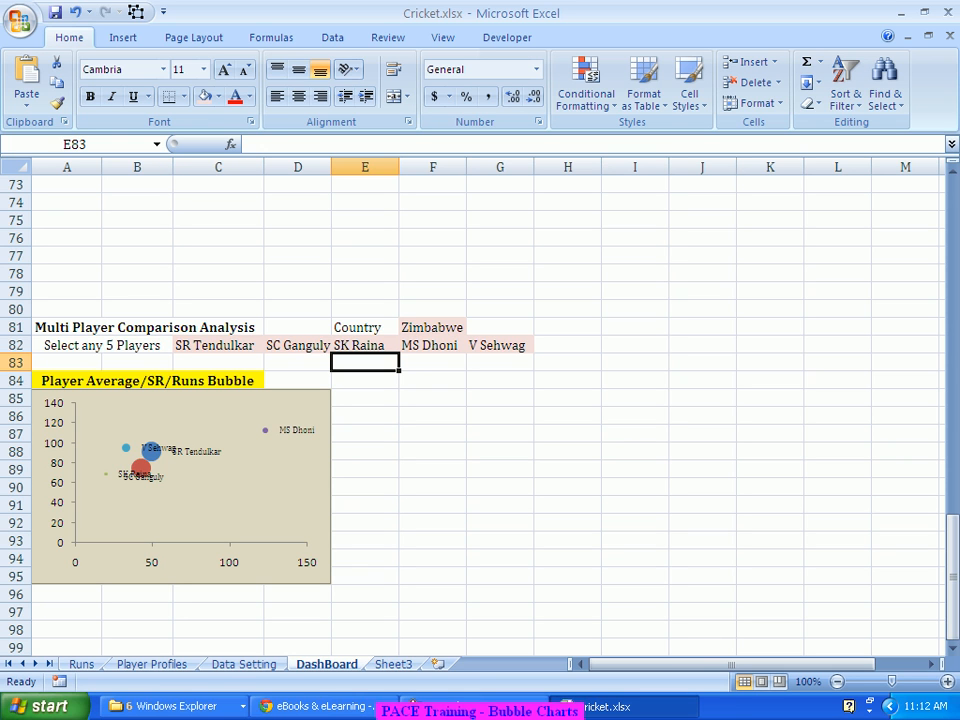
# Set the player in E82 to V Kohli.
pyautogui.click(365, 345)
pyautogui.write('V Kohli')
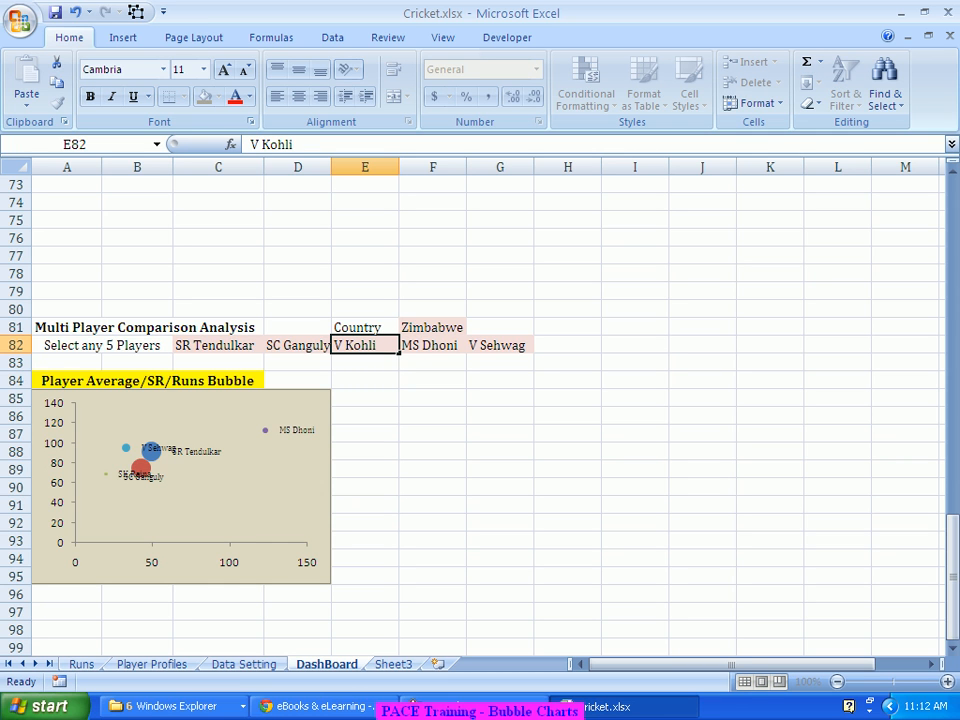
pyautogui.press('Return')
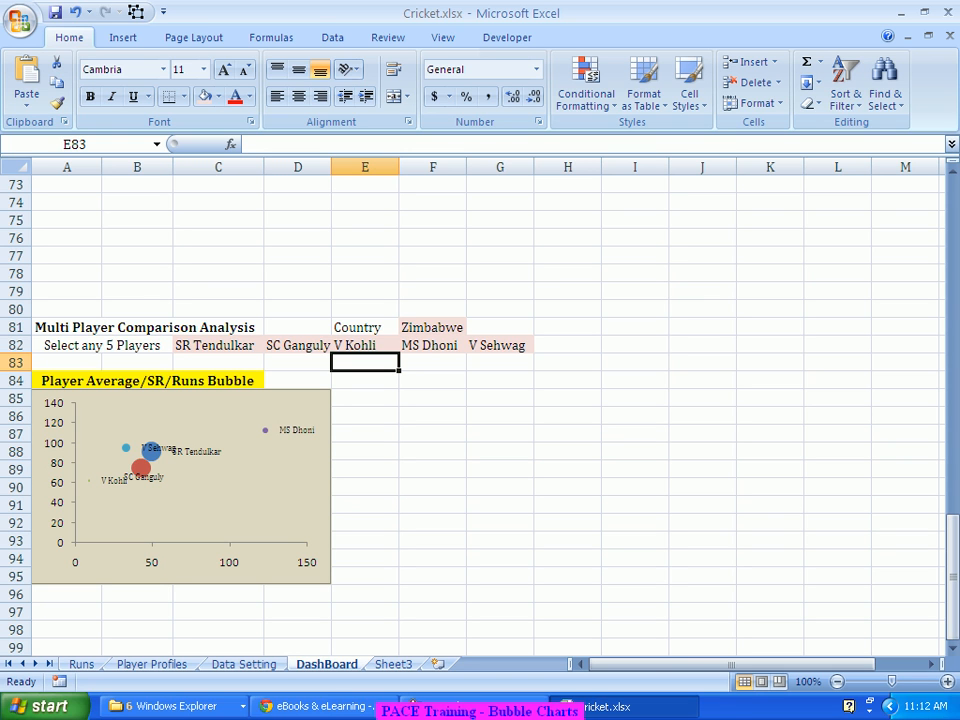
# Change the country in F81 to Australia.
pyautogui.click(432, 327)
pyautogui.write('Australia')
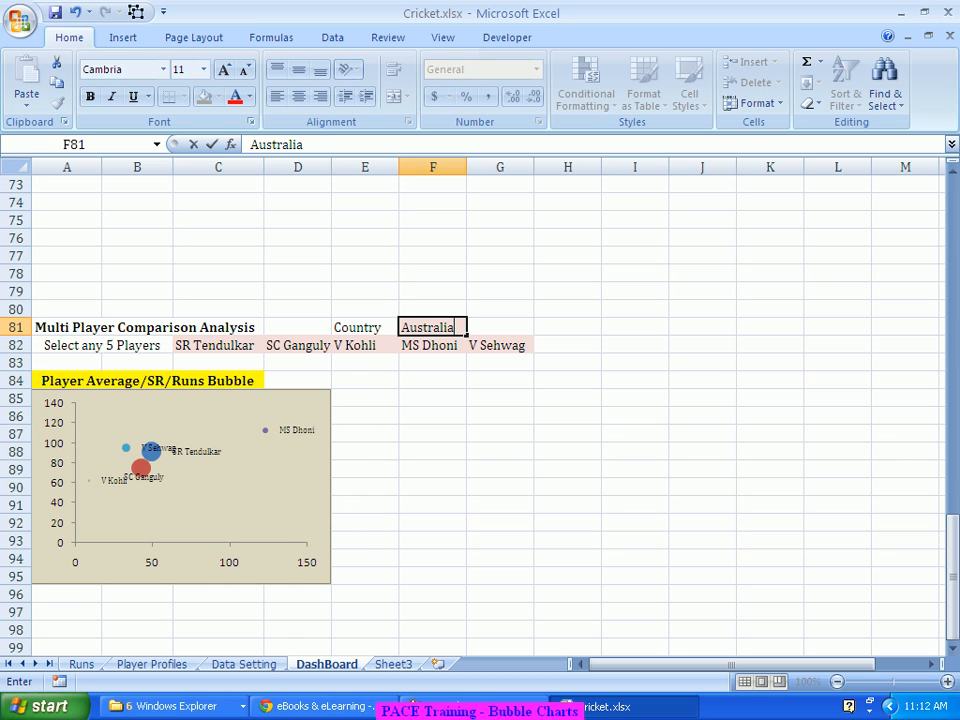
pyautogui.press('Return')
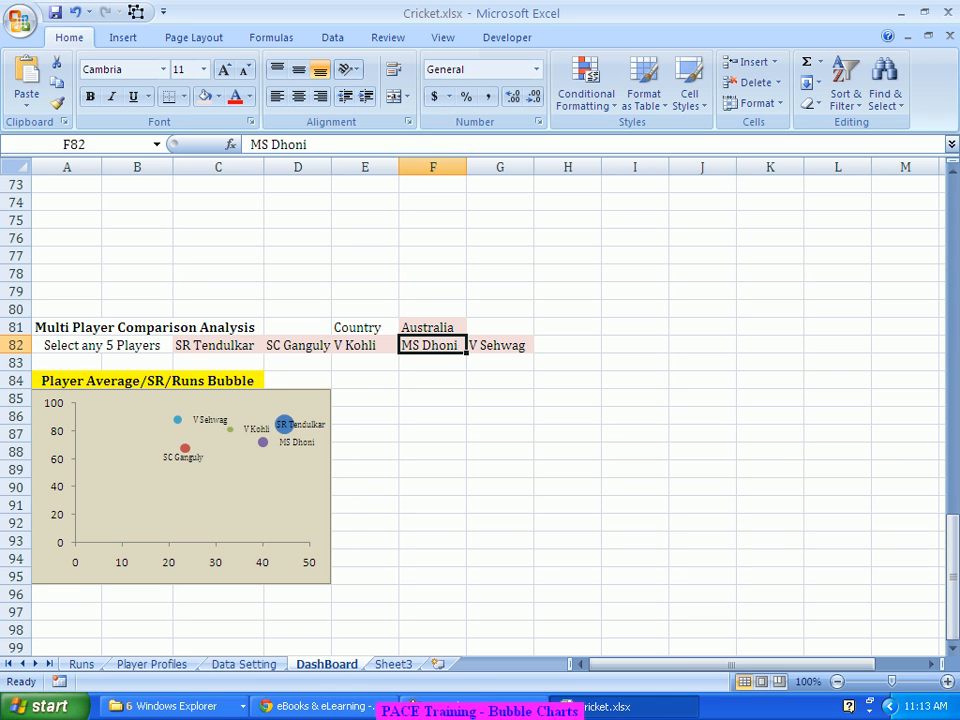
# Move the SR Tendulkar data label above its bubble and the MS Dhoni label just below its bubble.
pyautogui.click(297, 442)
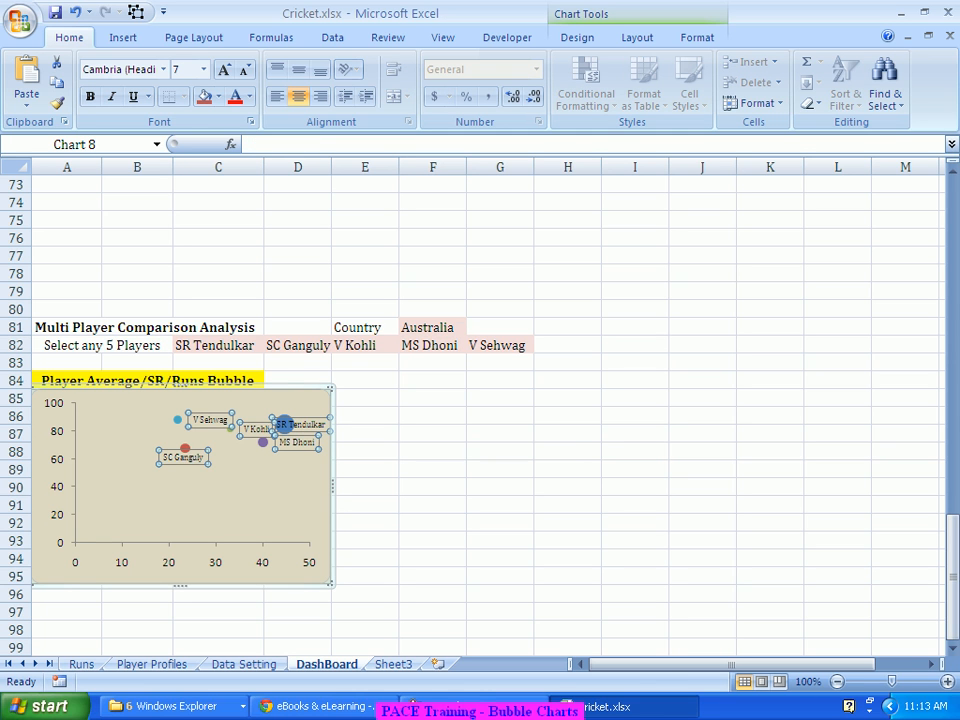
pyautogui.click(300, 424)
pyautogui.moveTo(300, 424); pyautogui.dragTo(300, 409)
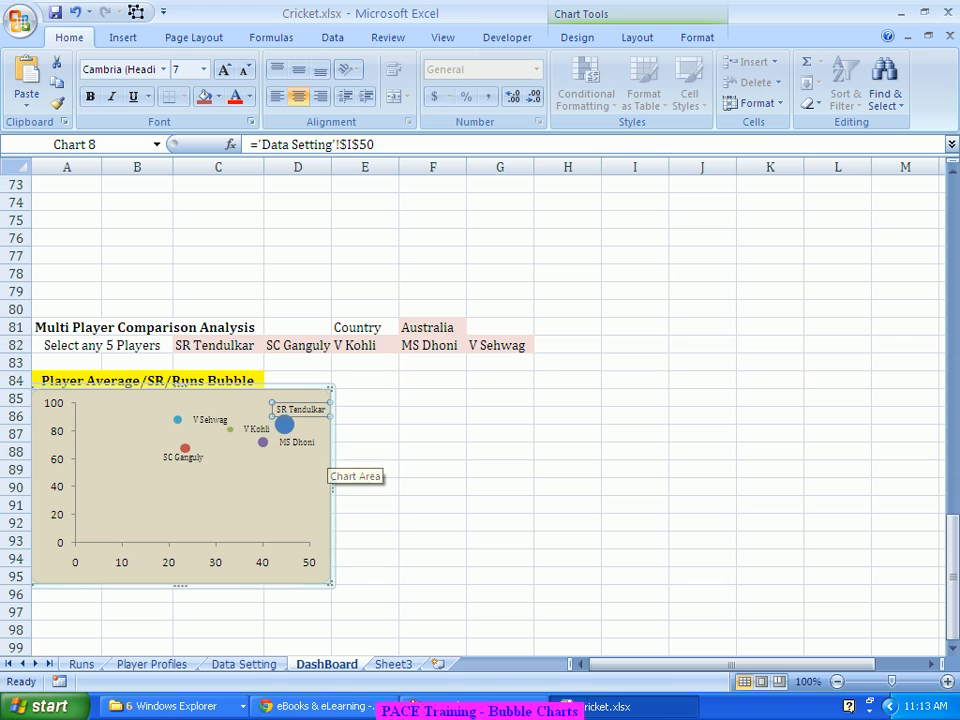
pyautogui.click(297, 442)
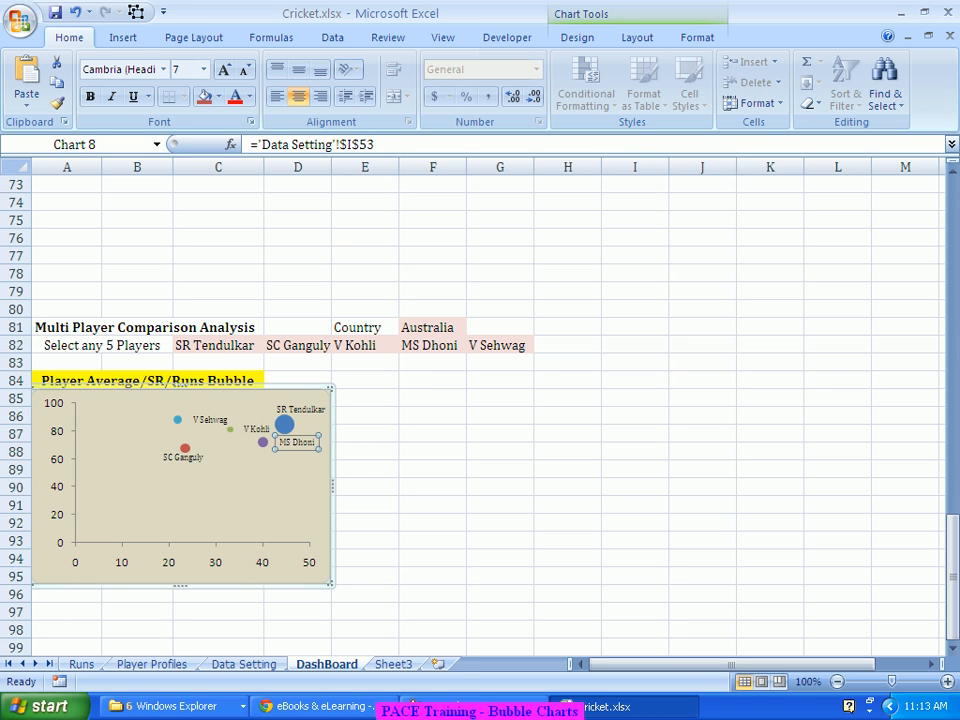
pyautogui.moveTo(297, 442); pyautogui.dragTo(283, 454)
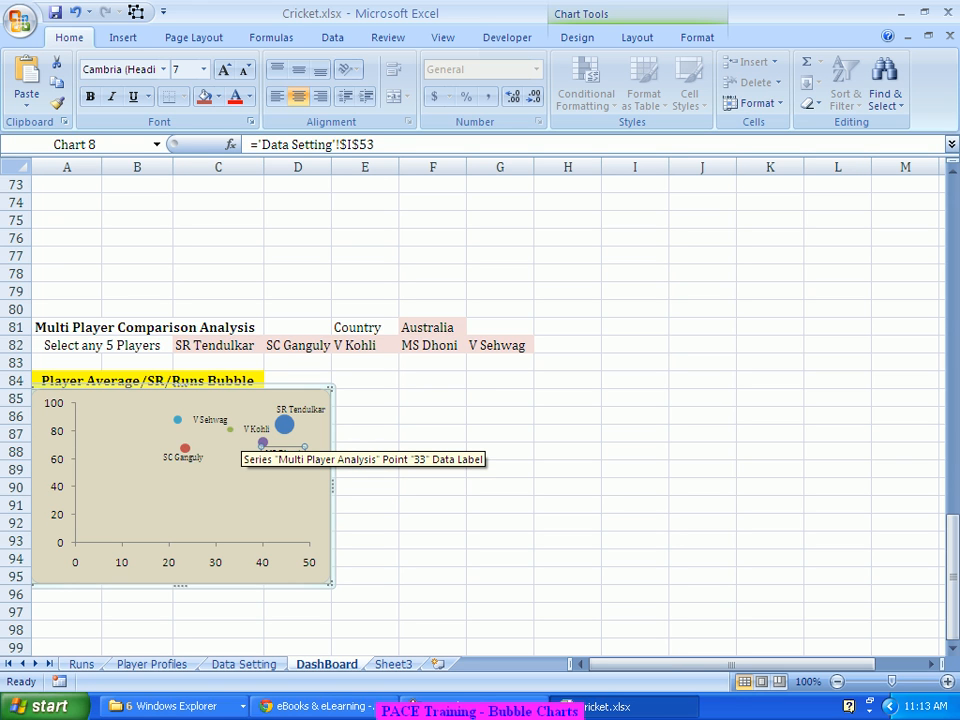
# Shift the V Kohli and V Sehwag data labels closer to their bubbles.
pyautogui.click(257, 429)
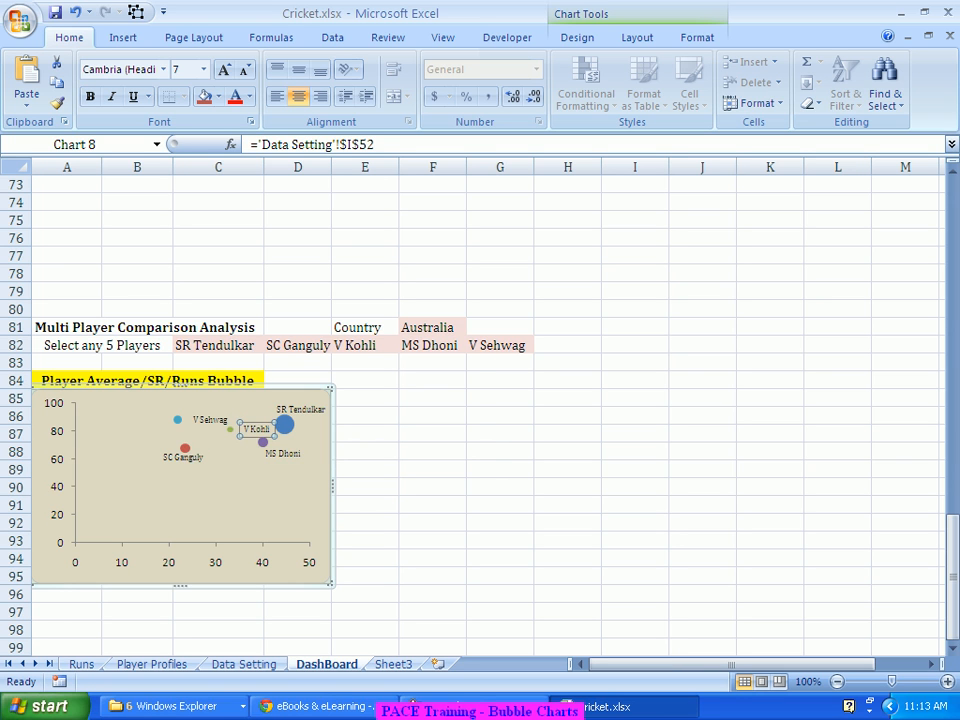
pyautogui.moveTo(241, 430); pyautogui.dragTo(233, 430)
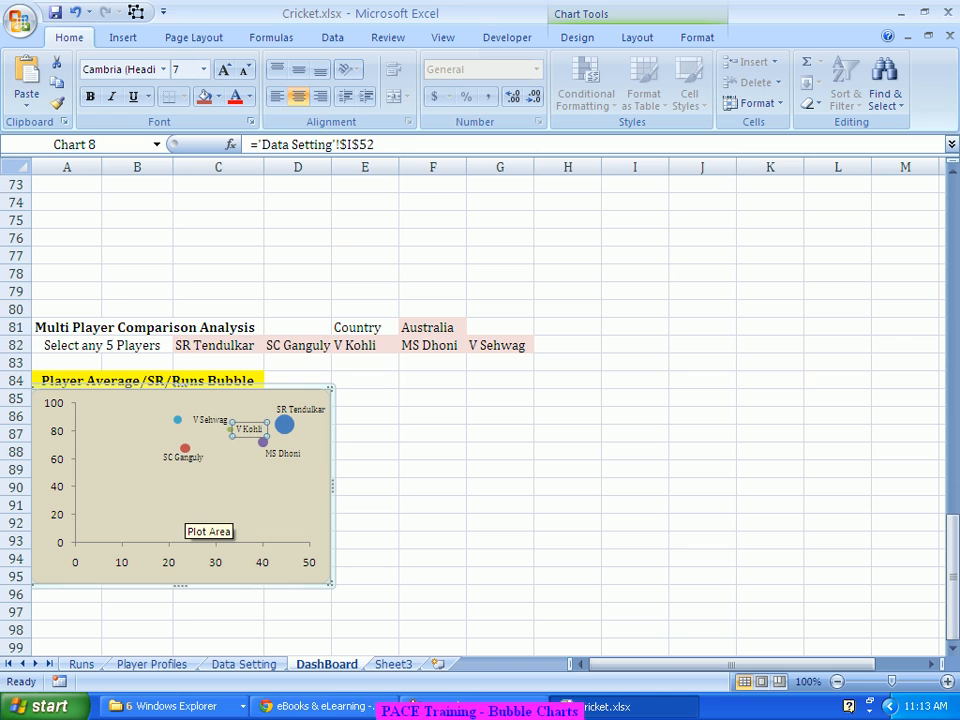
pyautogui.click(210, 419)
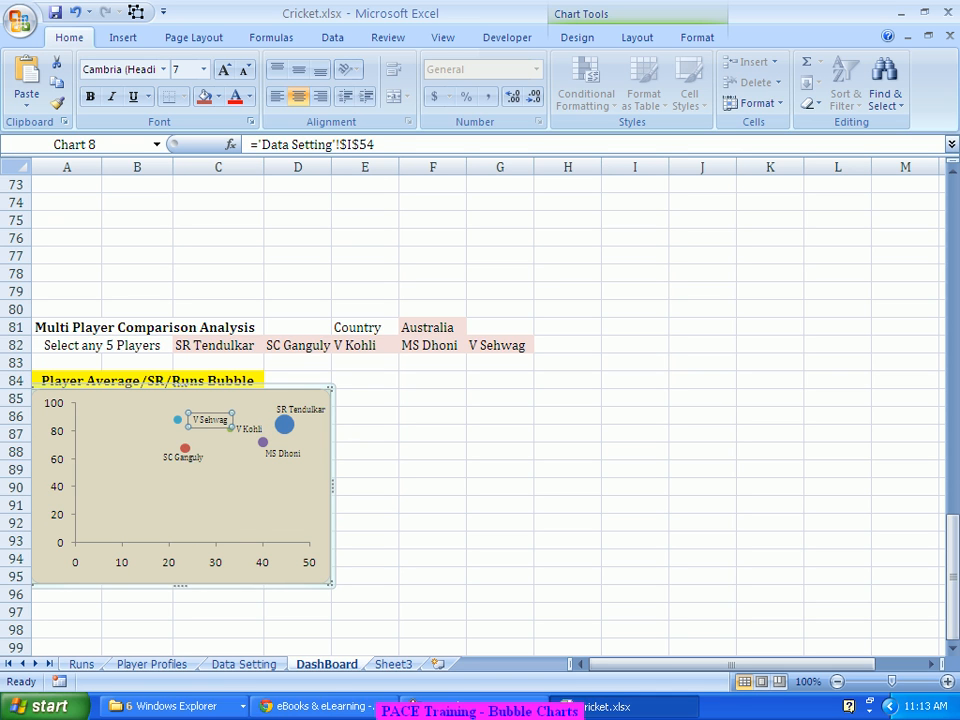
pyautogui.moveTo(202, 420); pyautogui.dragTo(202, 417)
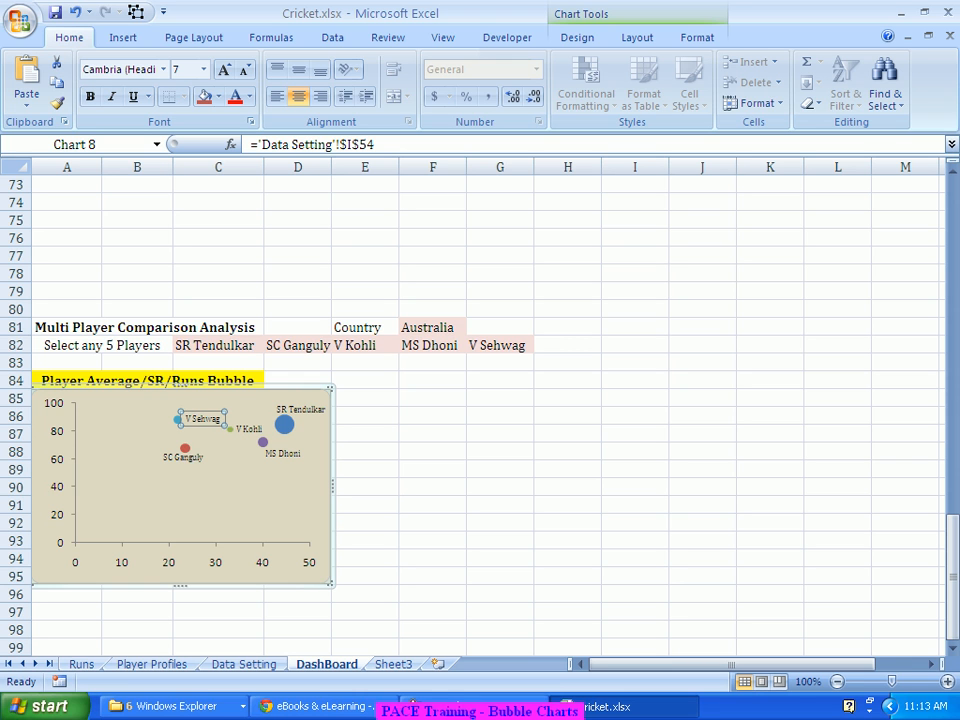
# Set the country in F81 to Pakistan.
pyautogui.click(432, 328)
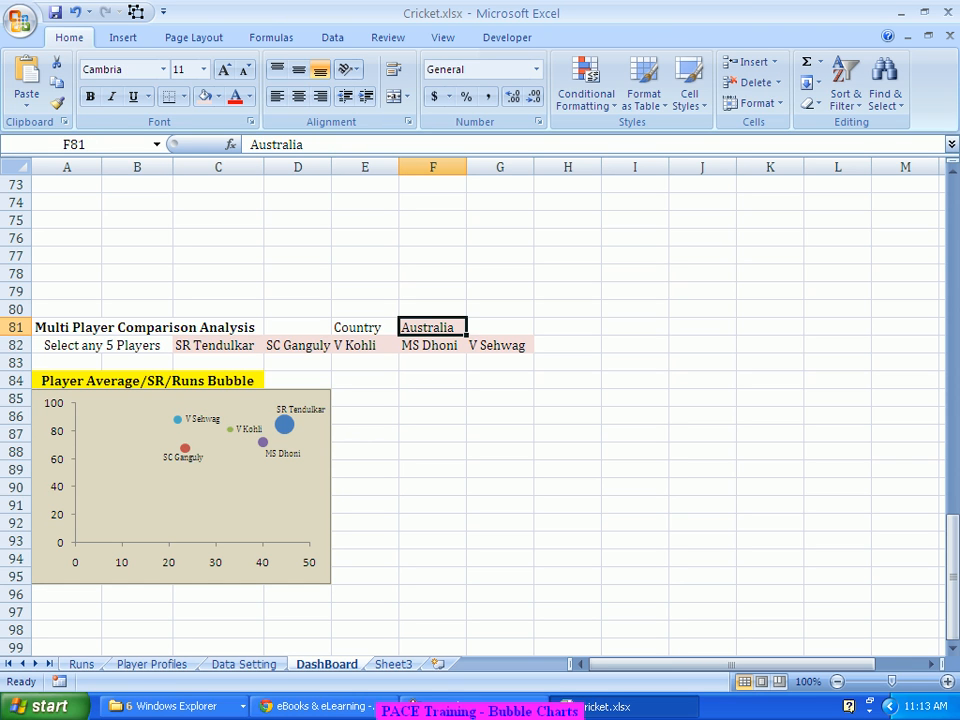
pyautogui.write('Pakistan')
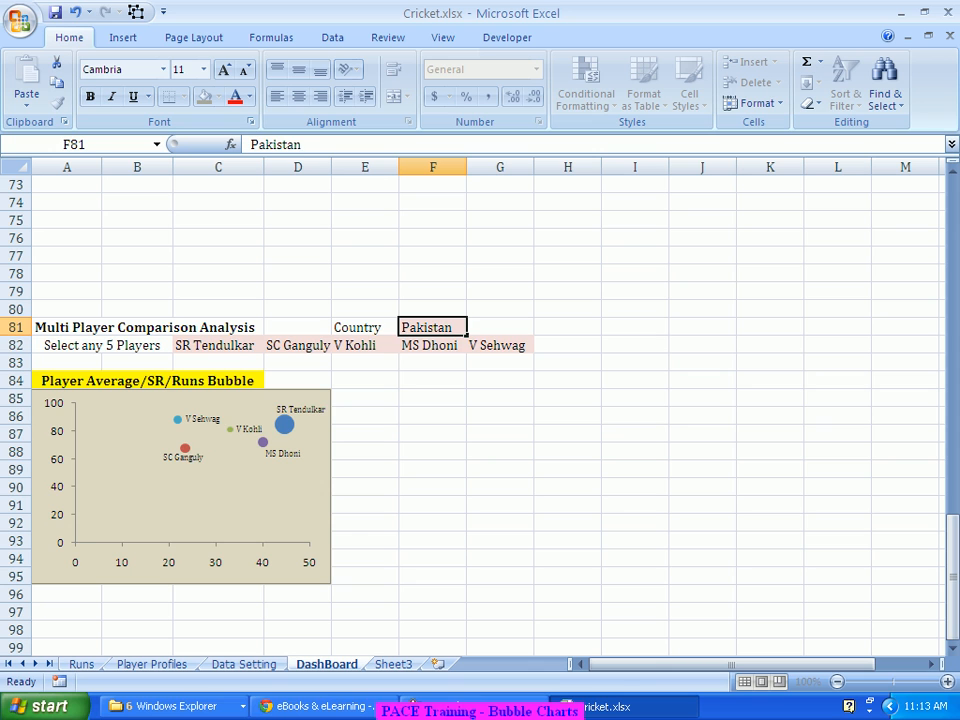
pyautogui.press('Return')
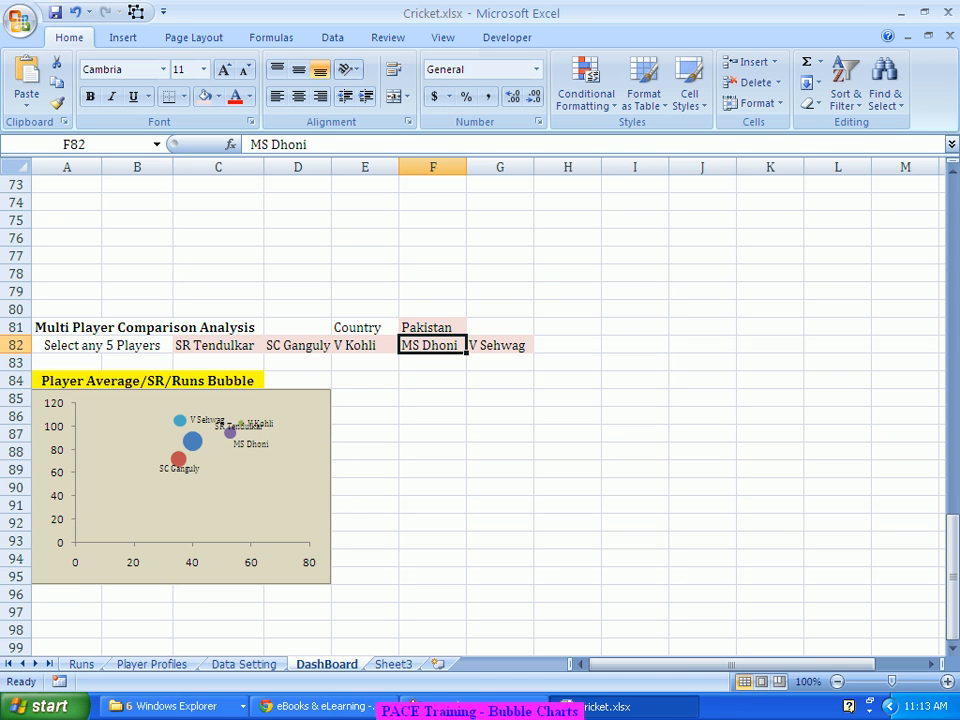
# Move the SR Tendulkar data label down beside its blue bubble.
pyautogui.click(232, 438)
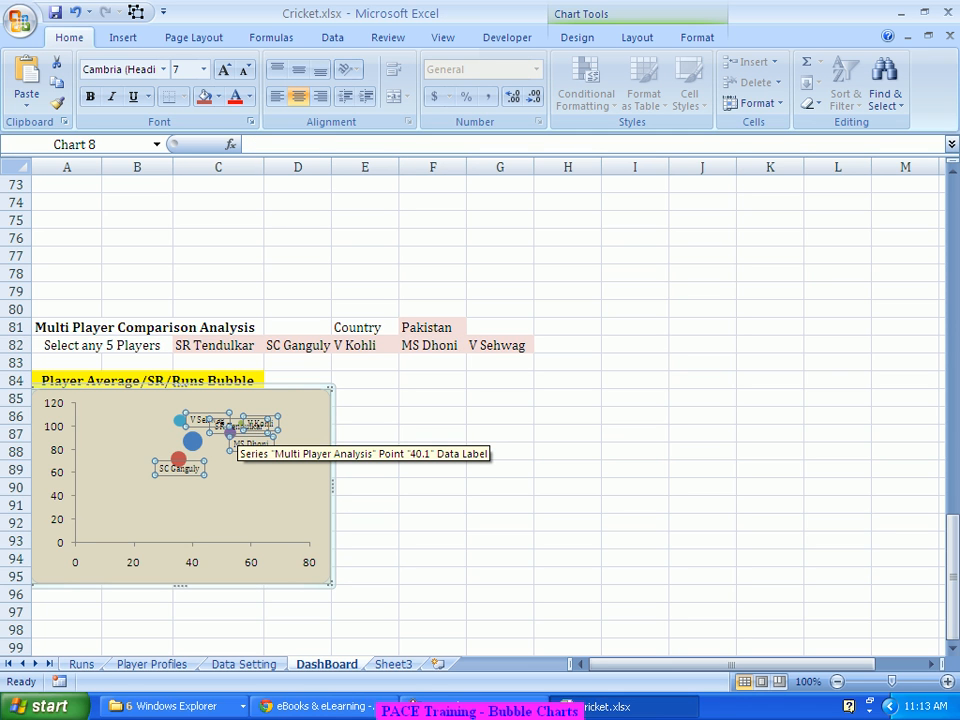
pyautogui.click(231, 431)
pyautogui.moveTo(231, 431); pyautogui.dragTo(212, 441)
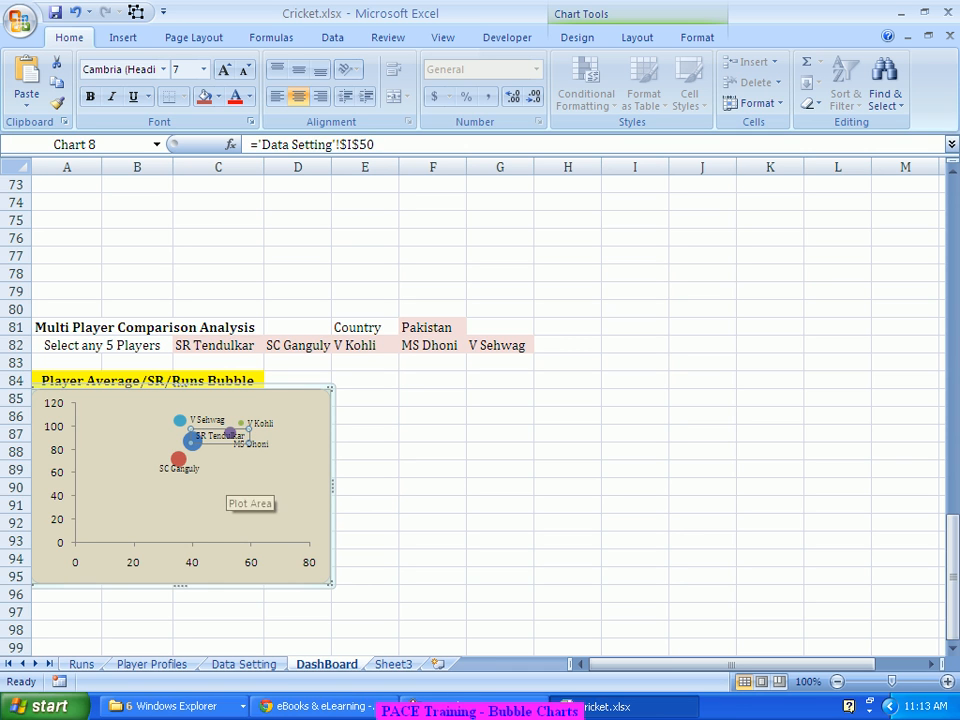
pyautogui.click(238, 490)
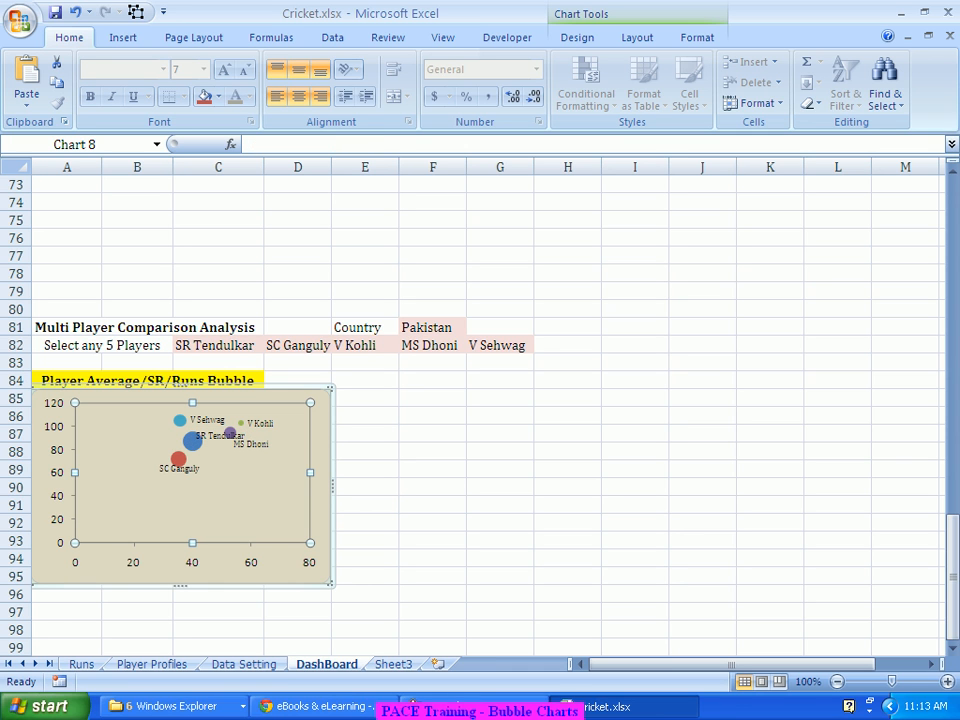
# Nudge the V Sehwag data label right up against its bubble and deselect the chart.
pyautogui.click(205, 425)
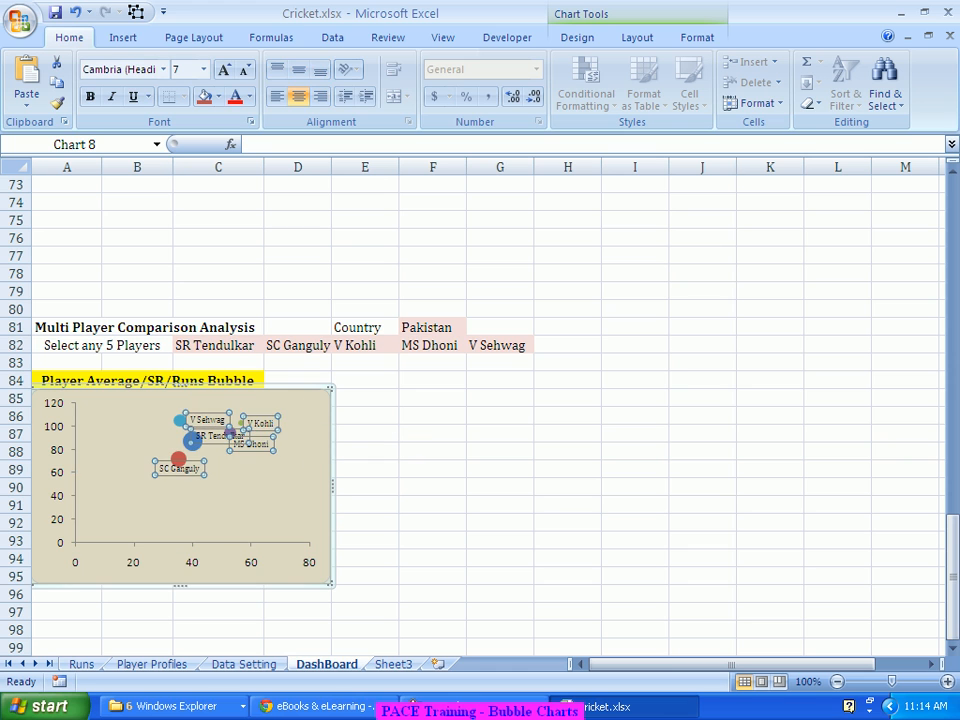
pyautogui.click(206, 420)
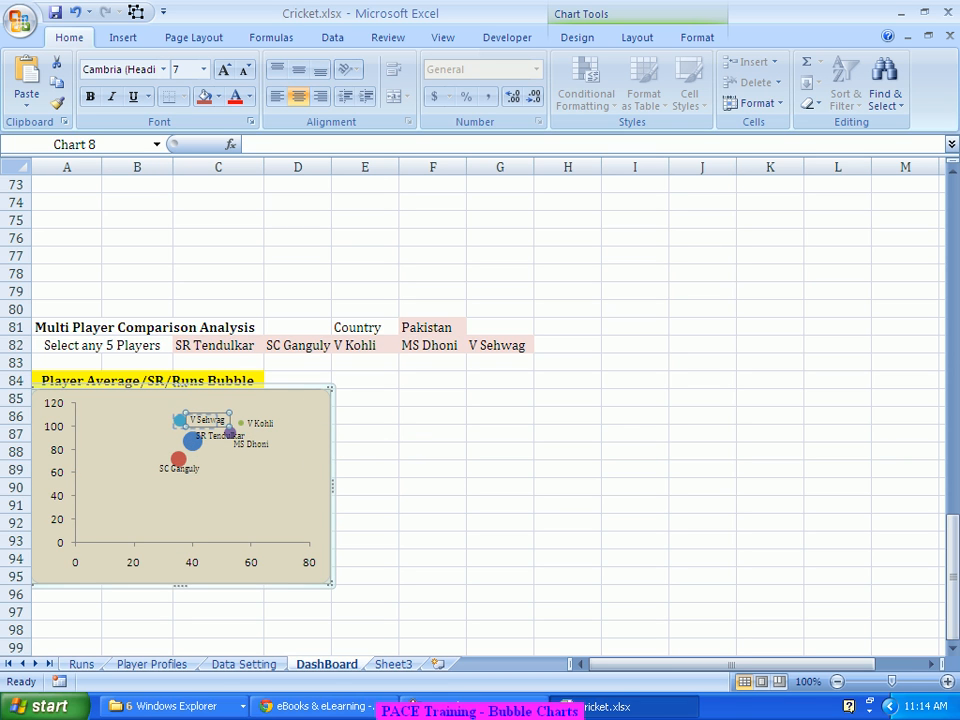
pyautogui.moveTo(207, 420); pyautogui.dragTo(202, 420)
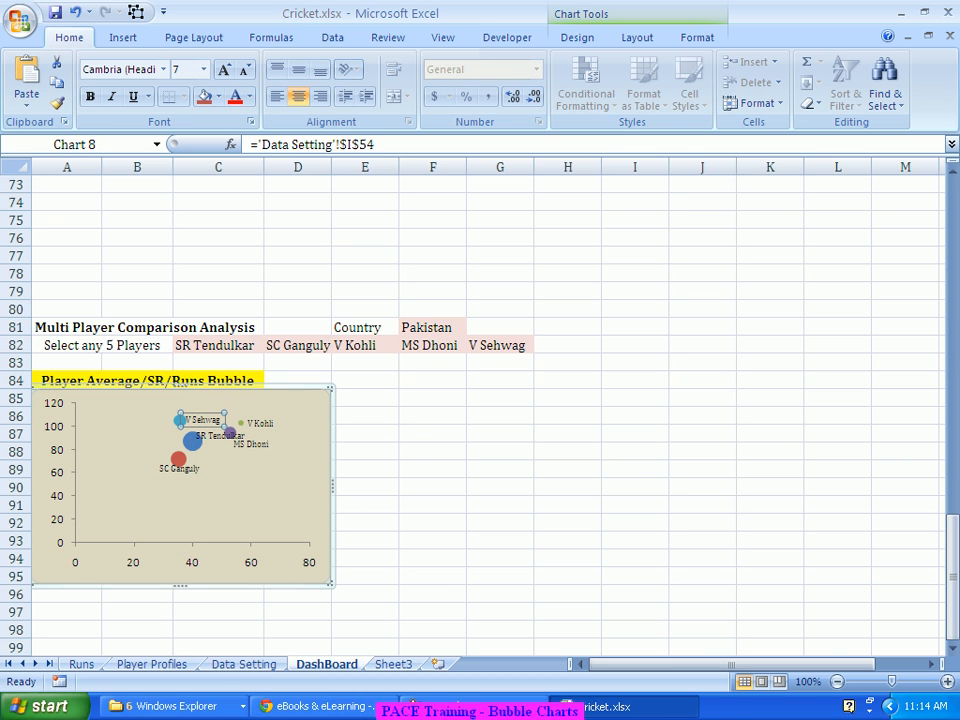
pyautogui.click(215, 492)
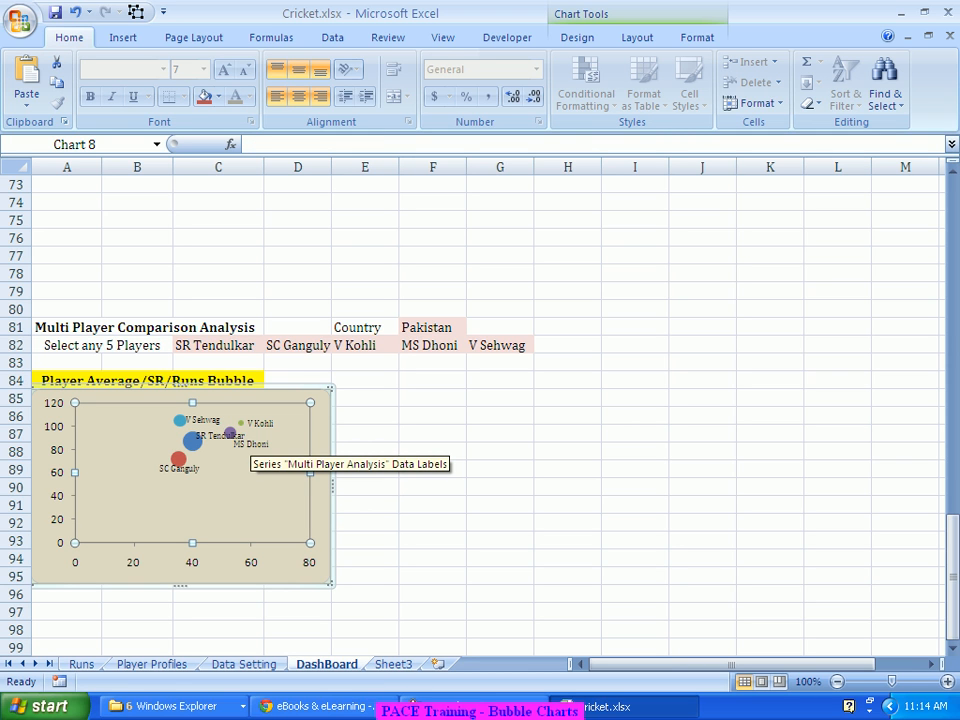
pyautogui.click(432, 541)
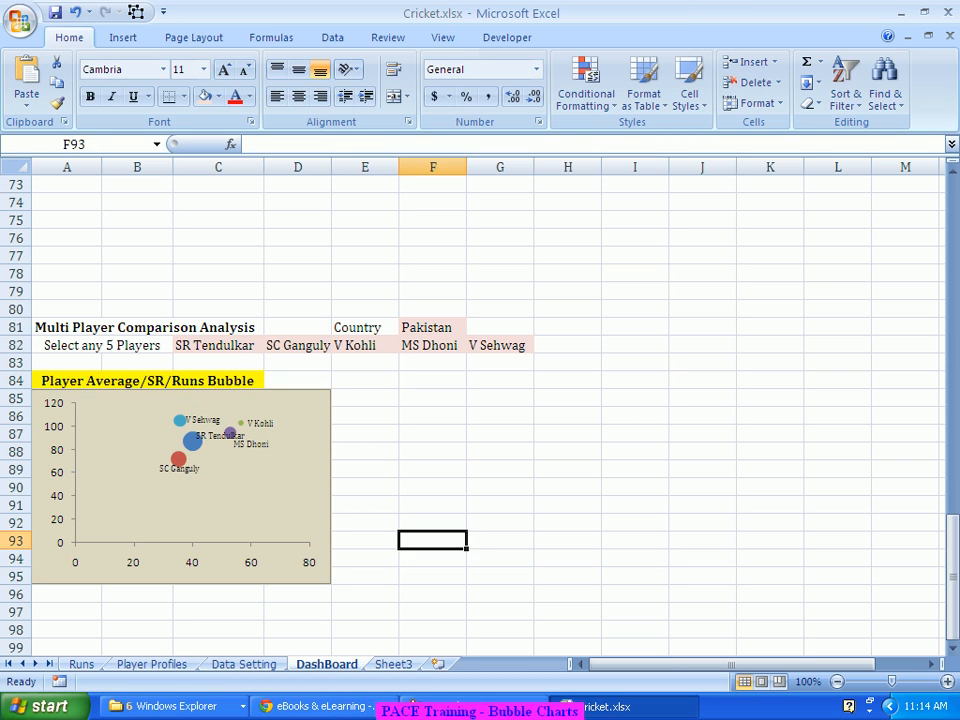